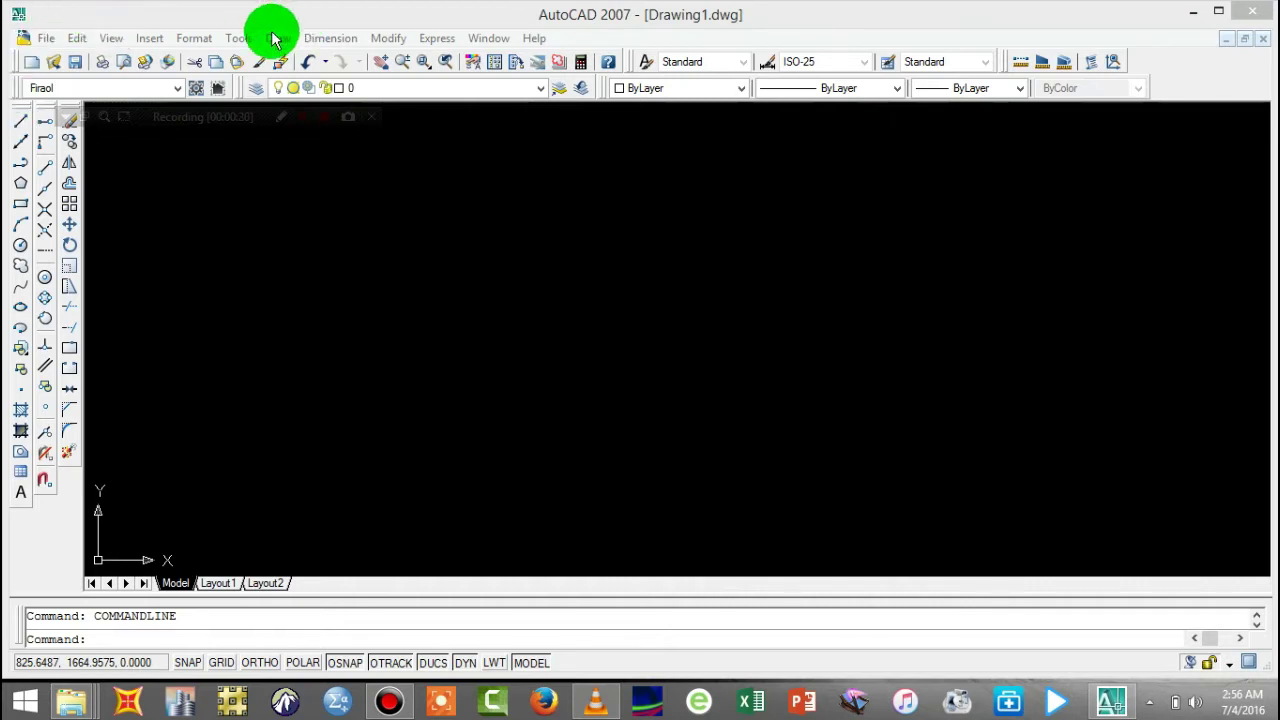
- Remove the acadiso.dwt path from the QNEW default template setting in Options and apply it
left_click(238, 38)
left_click(345, 563)
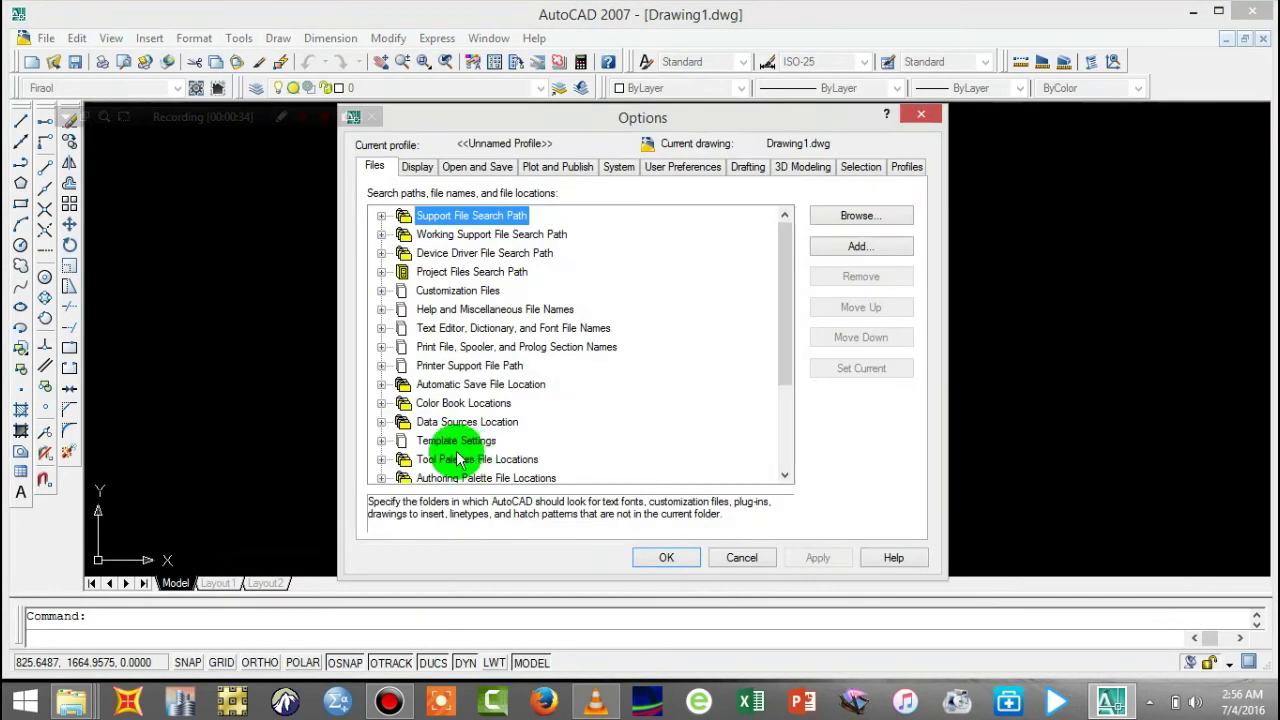
double_click(375, 441)
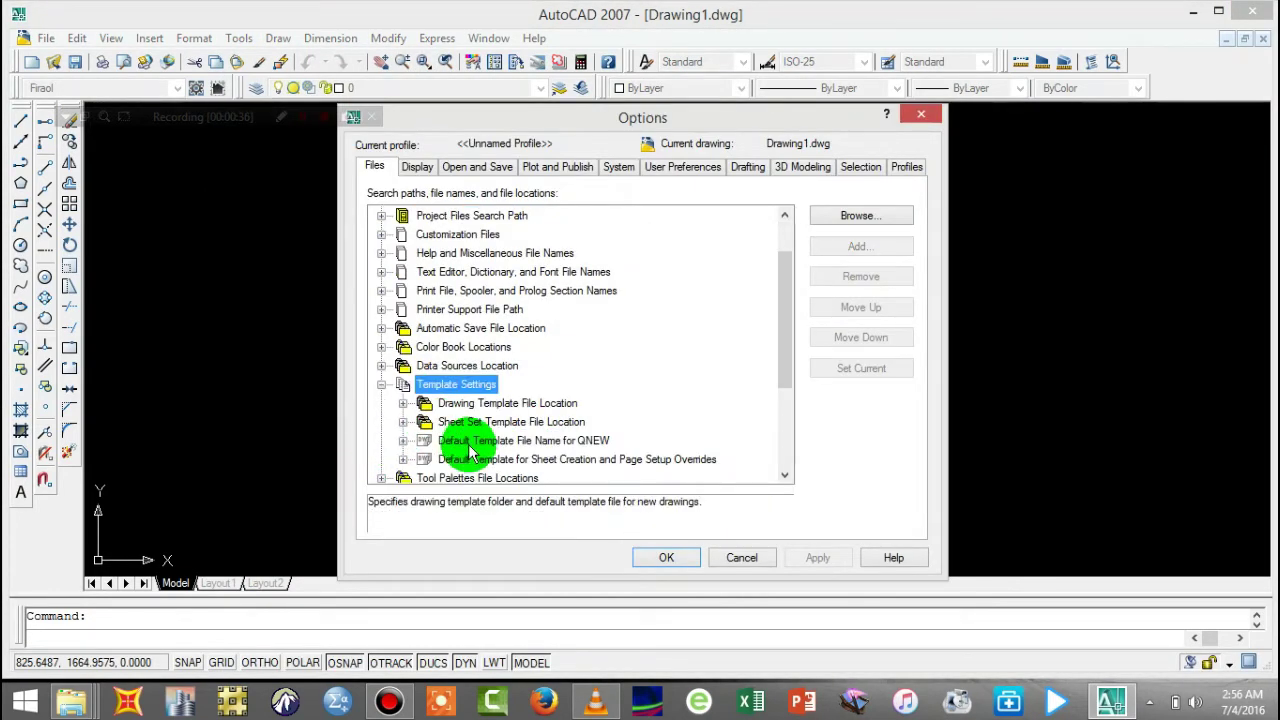
double_click(468, 442)
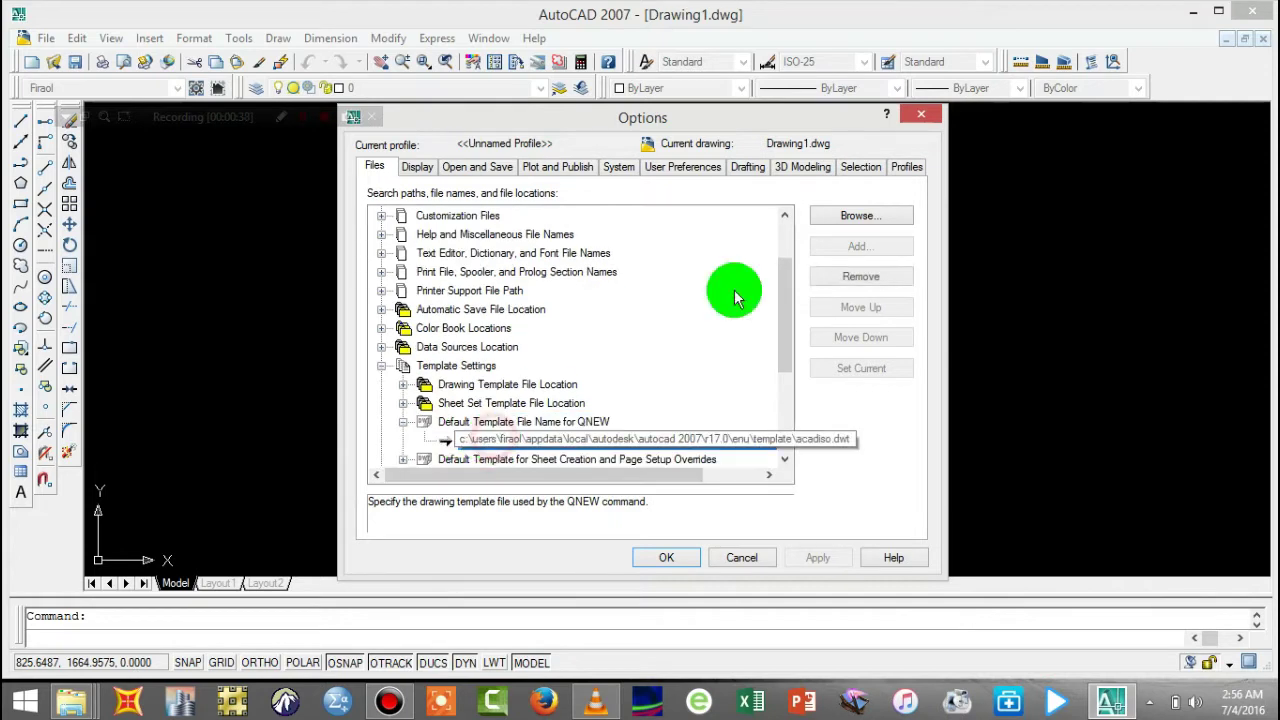
left_click(858, 278)
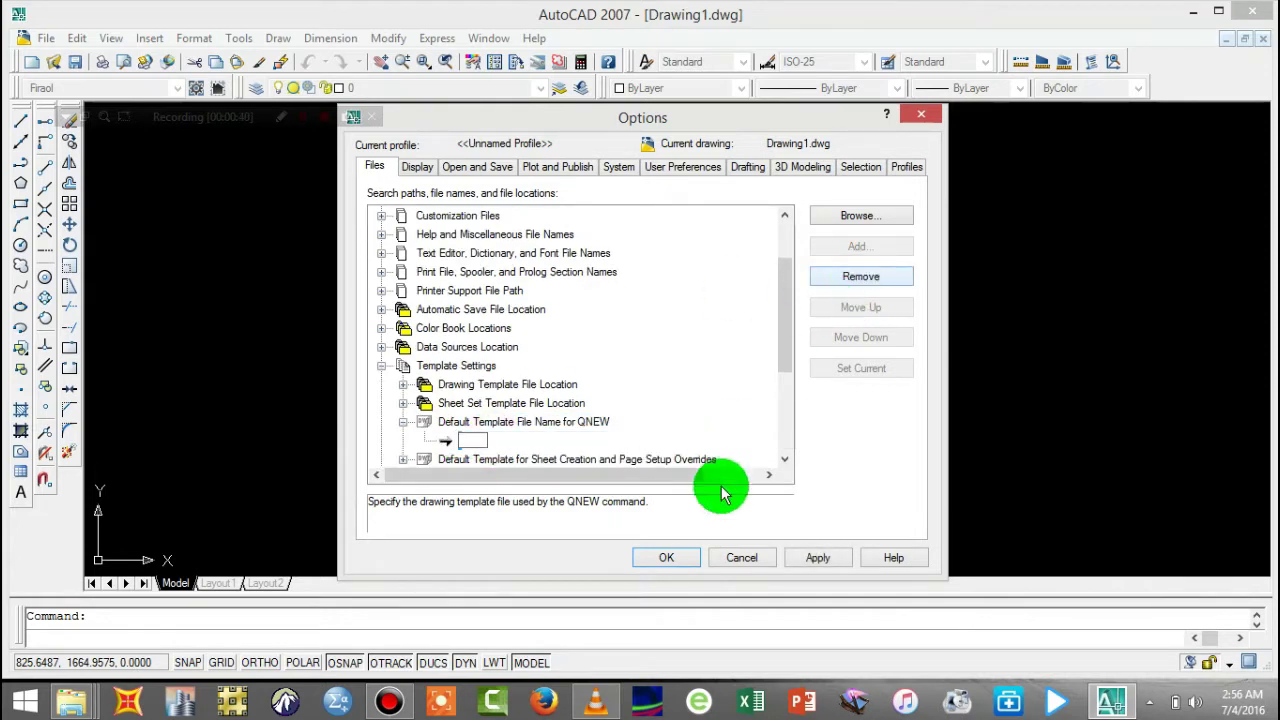
left_click(805, 558)
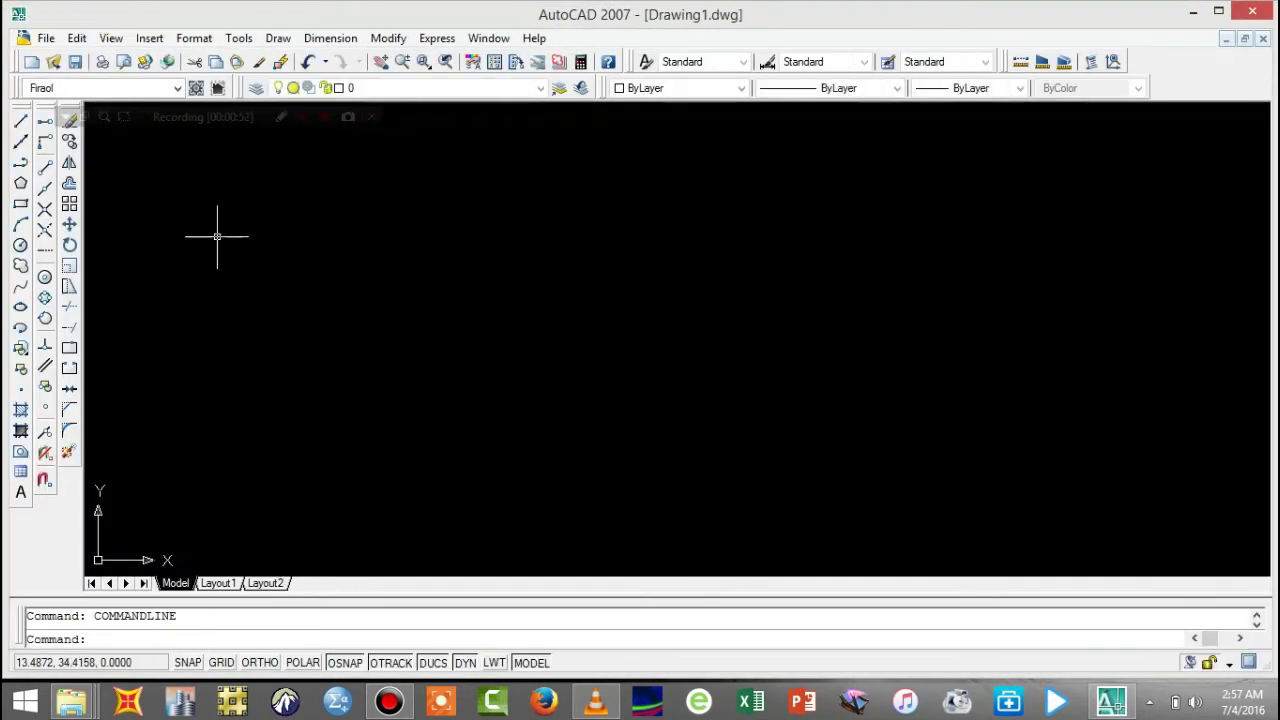
- Review Drawing Units without changes, then switch the workspace to My Workspace
left_click(195, 40)
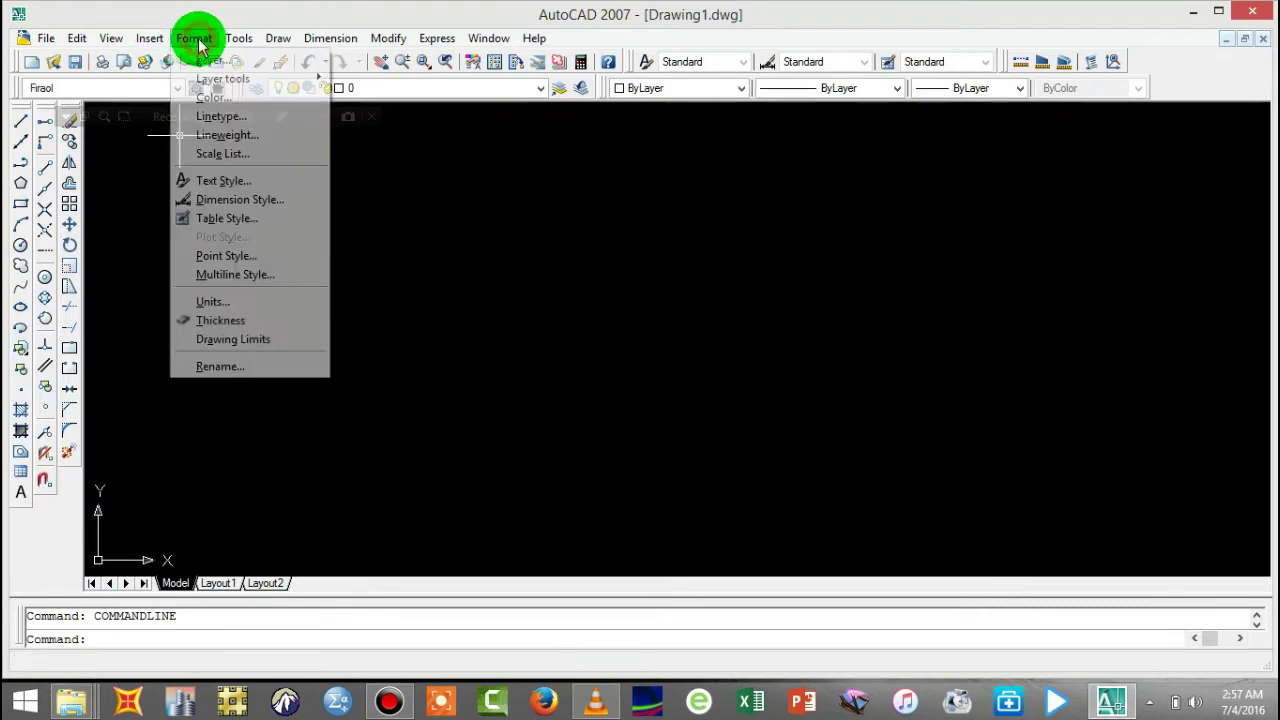
left_click(255, 301)
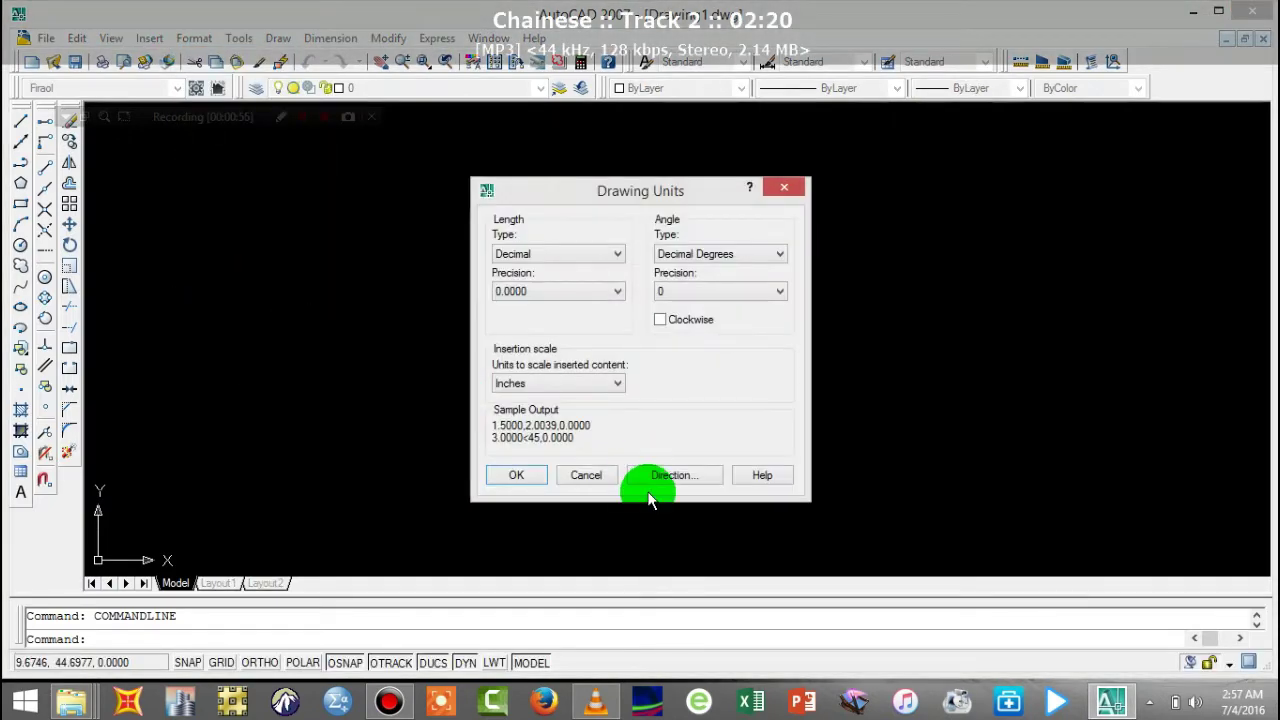
left_click(600, 476)
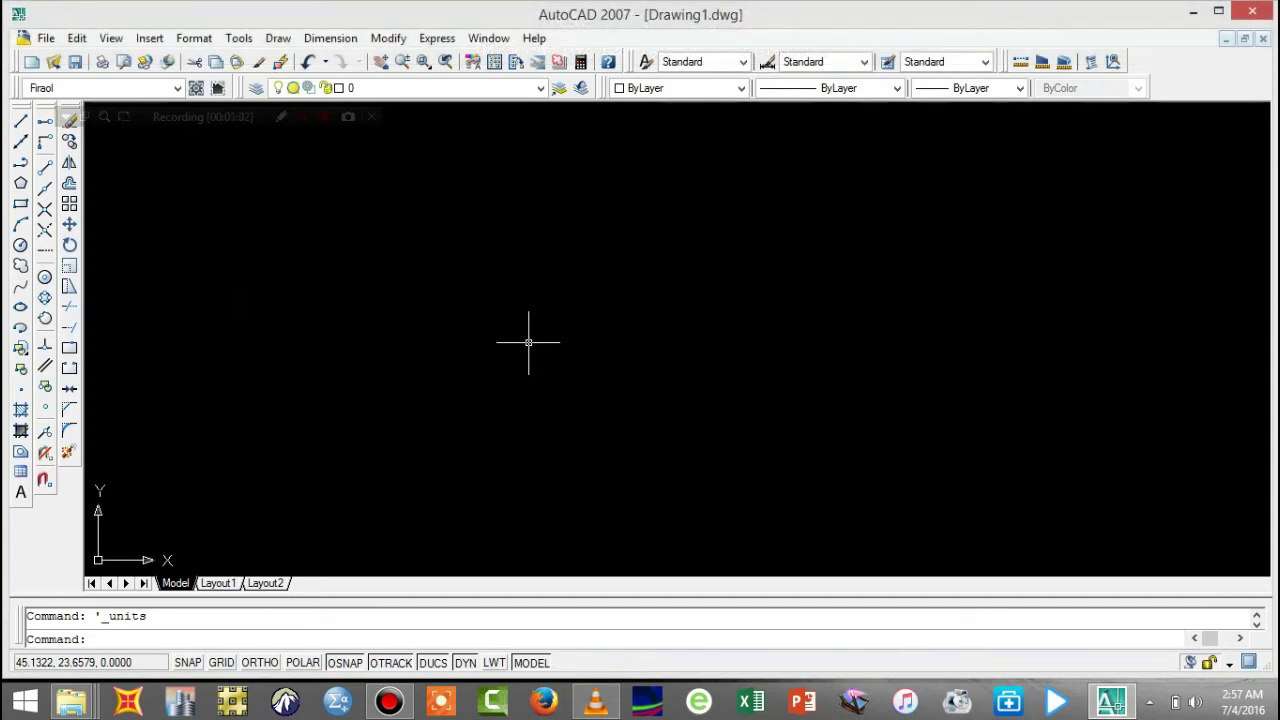
left_click(174, 87)
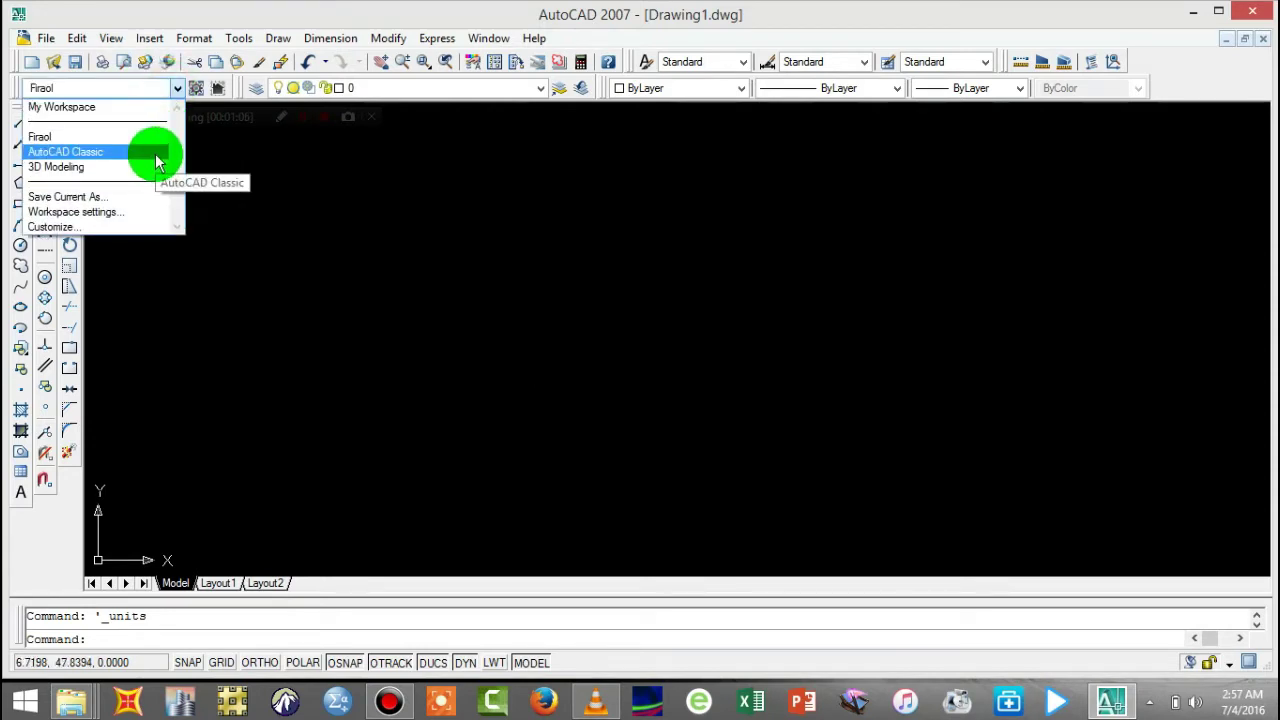
left_click(150, 106)
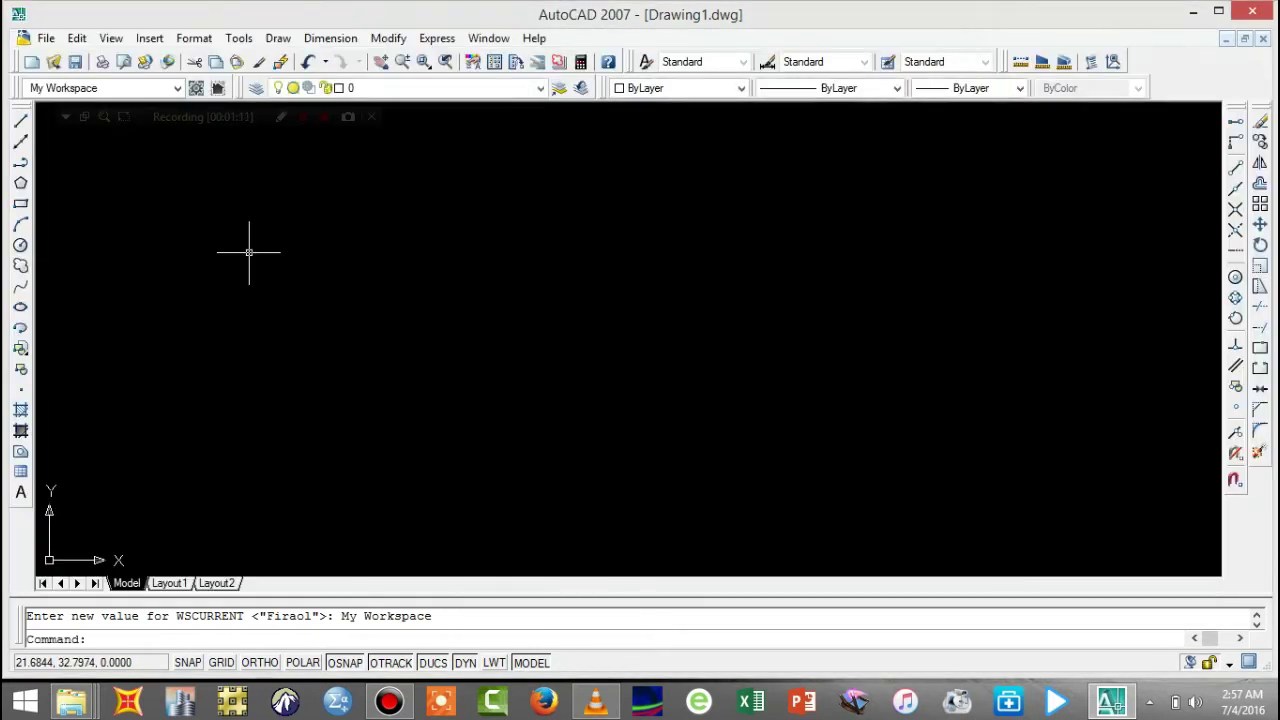
- Recheck Drawing Units, then try plotting, dismiss the no-device warning, and cancel
left_click(194, 37)
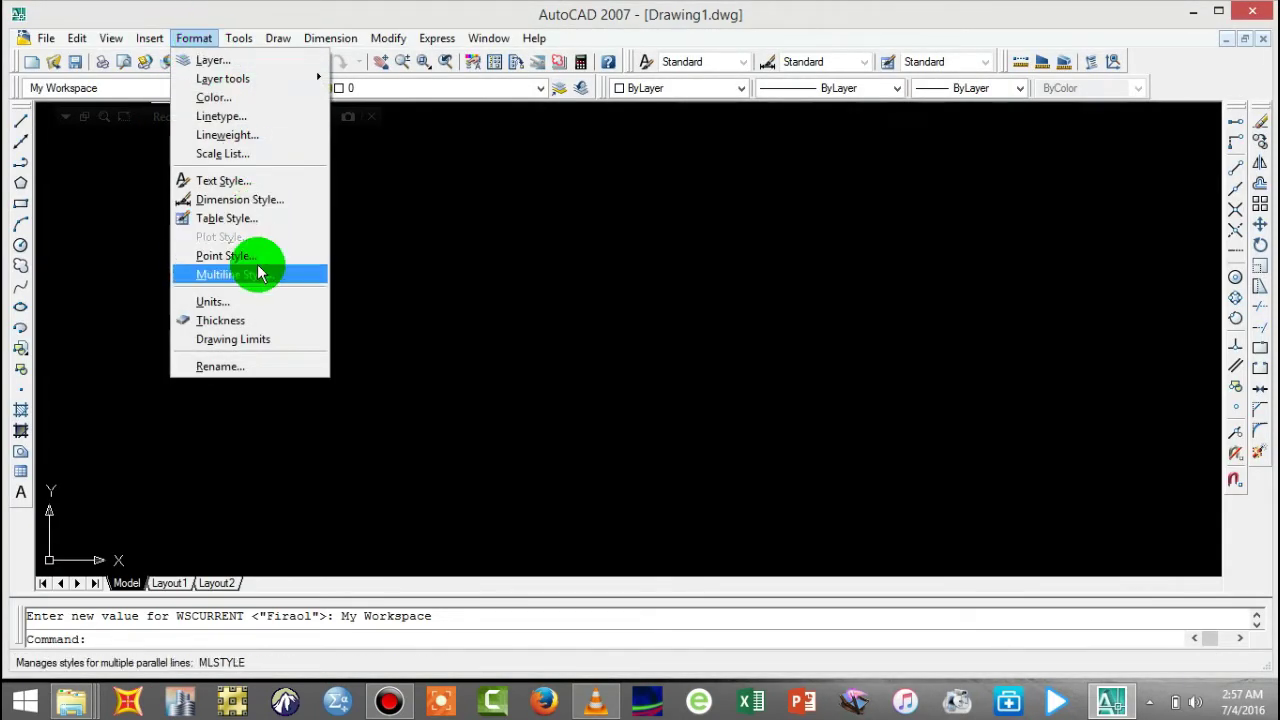
left_click(251, 299)
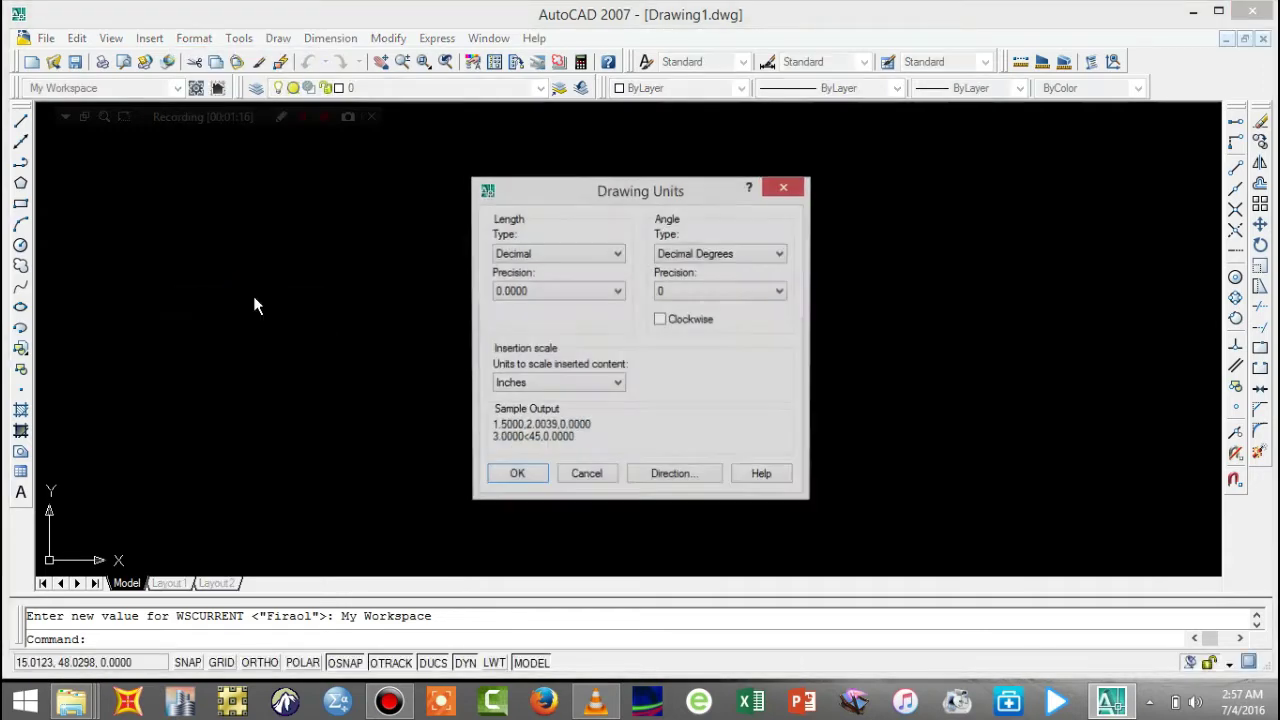
left_click(583, 475)
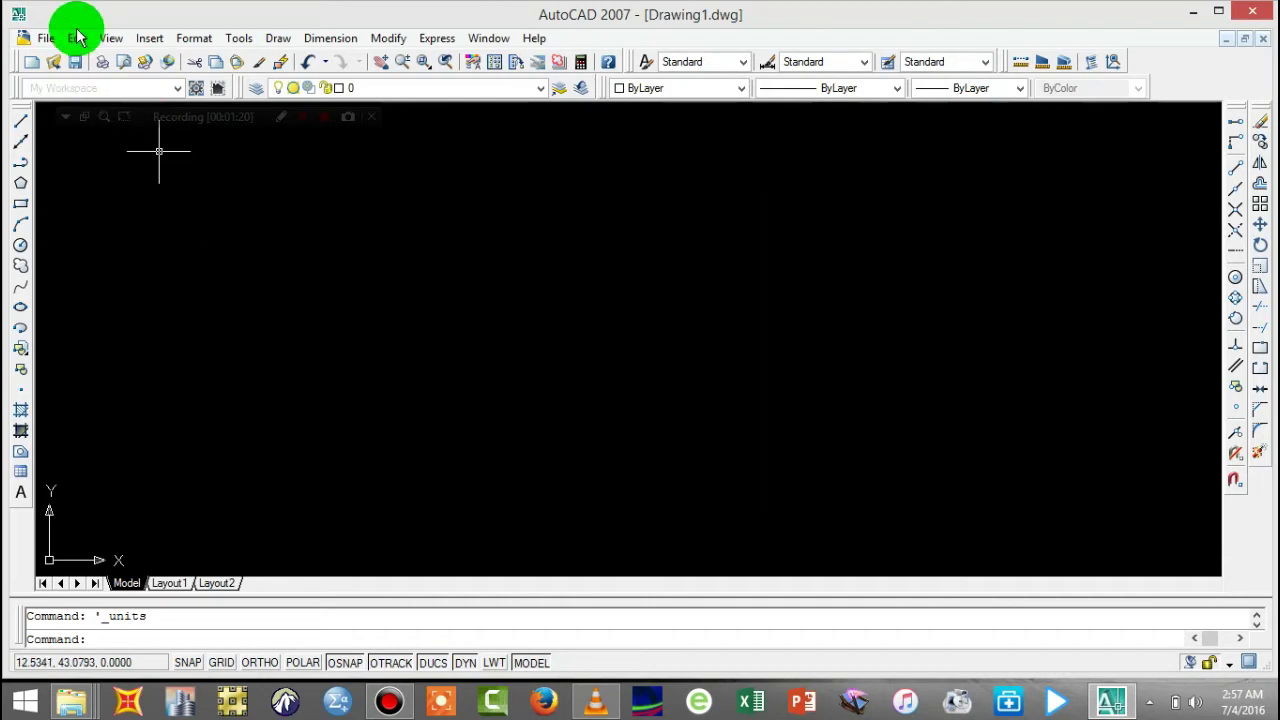
left_click(99, 63)
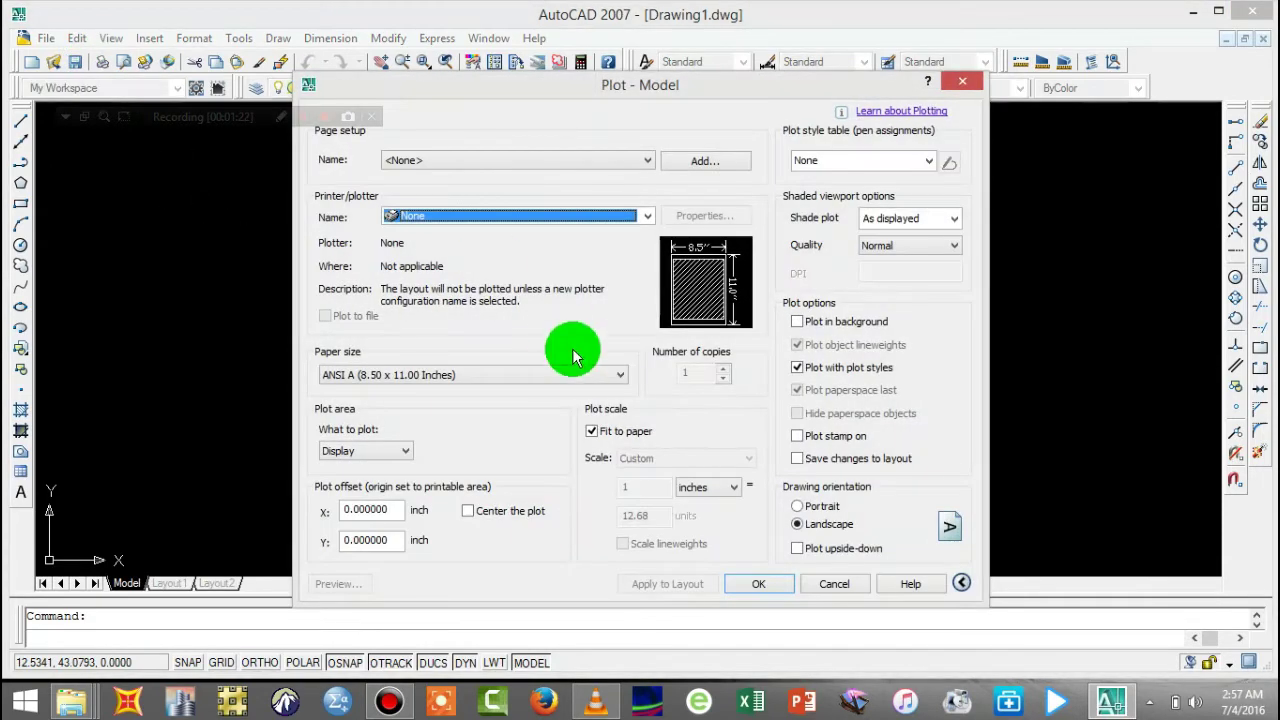
left_click(758, 583)
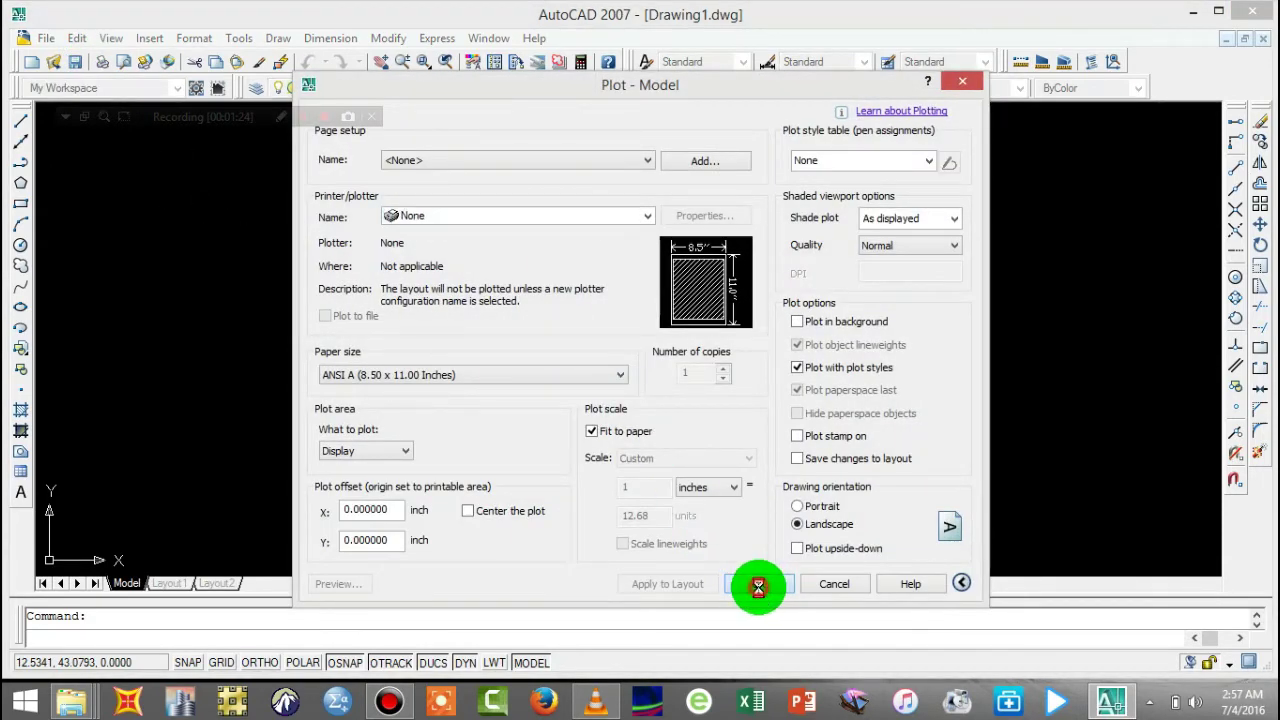
left_click(757, 385)
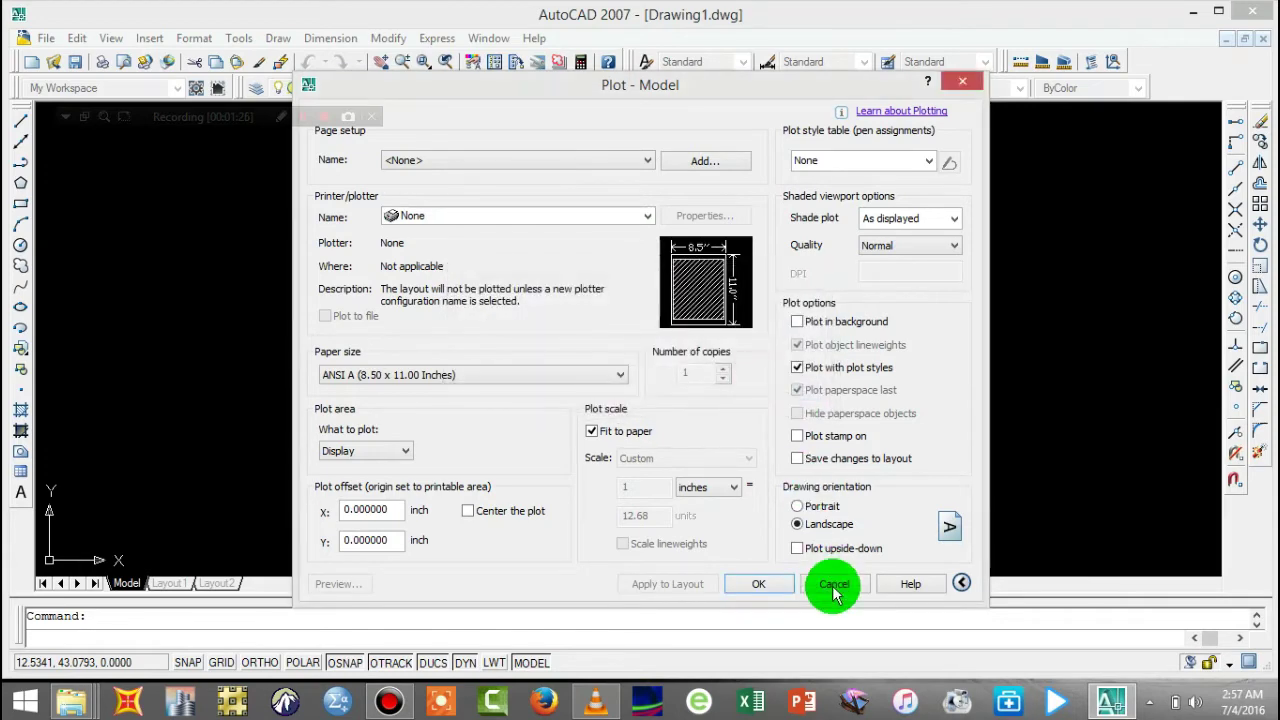
left_click(833, 584)
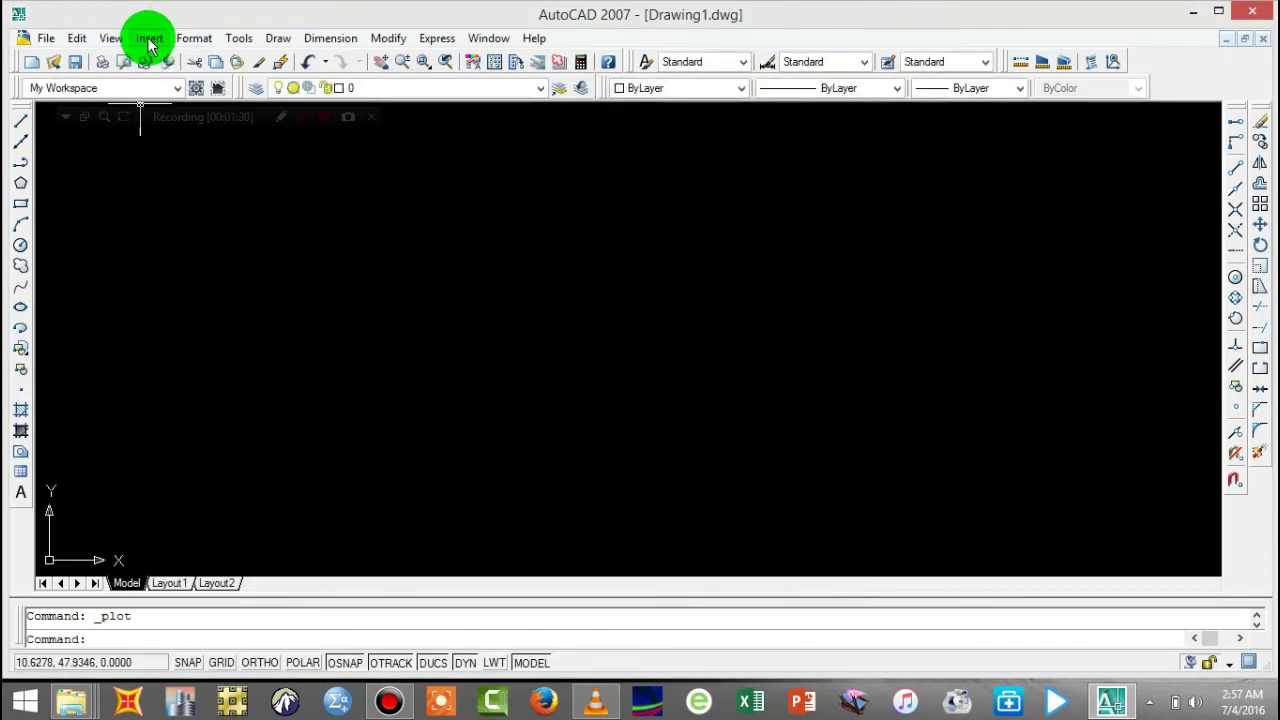
- Change the insertion scale units from Inches to Millimeters in Drawing Units
left_click(192, 38)
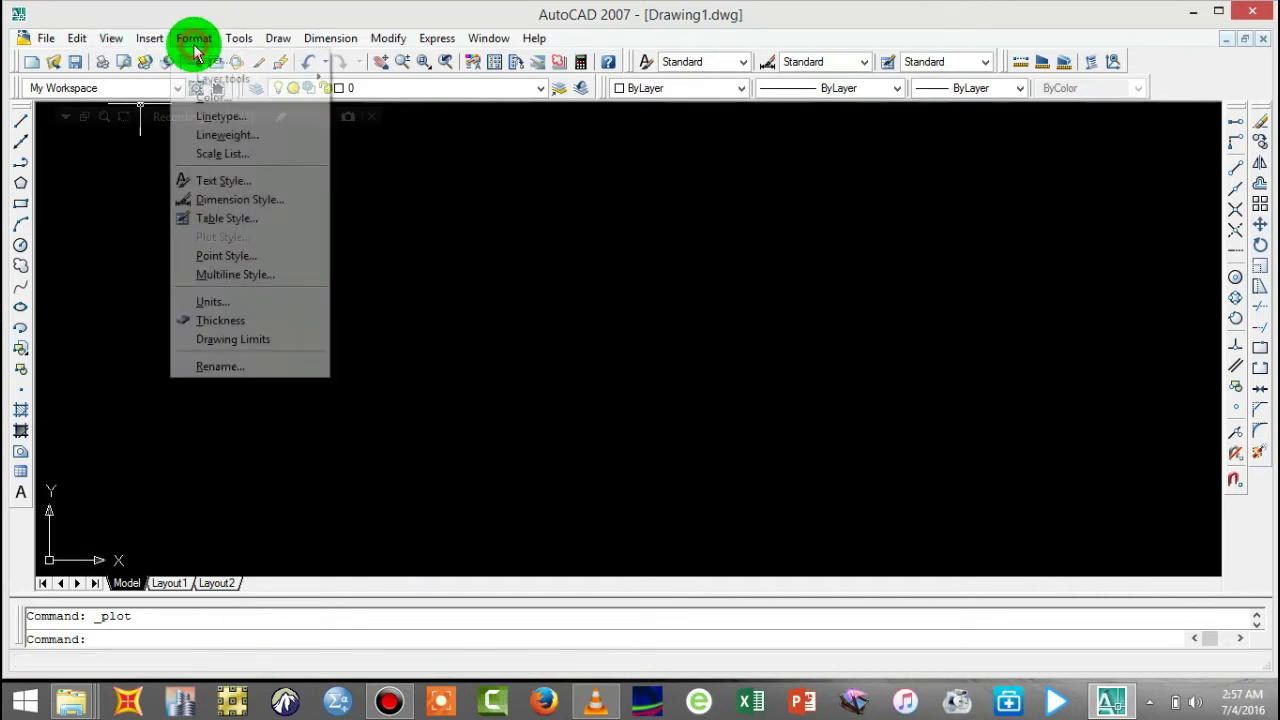
left_click(225, 301)
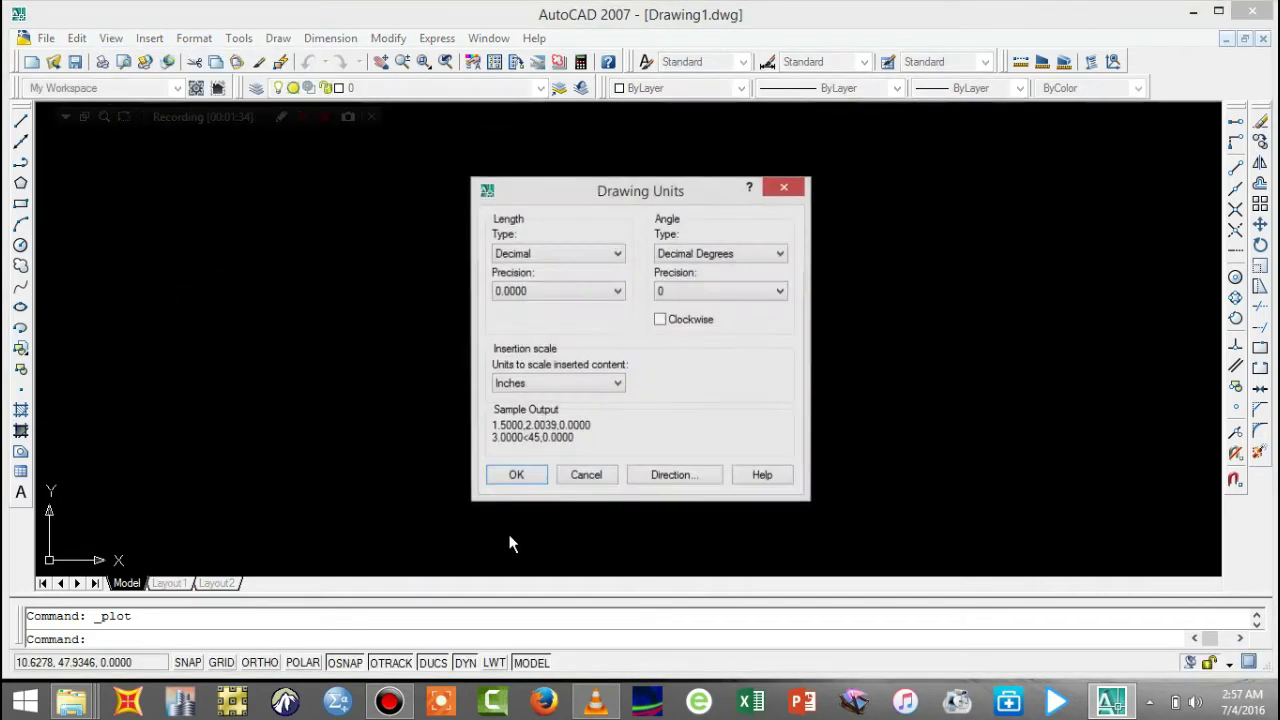
left_click(612, 383)
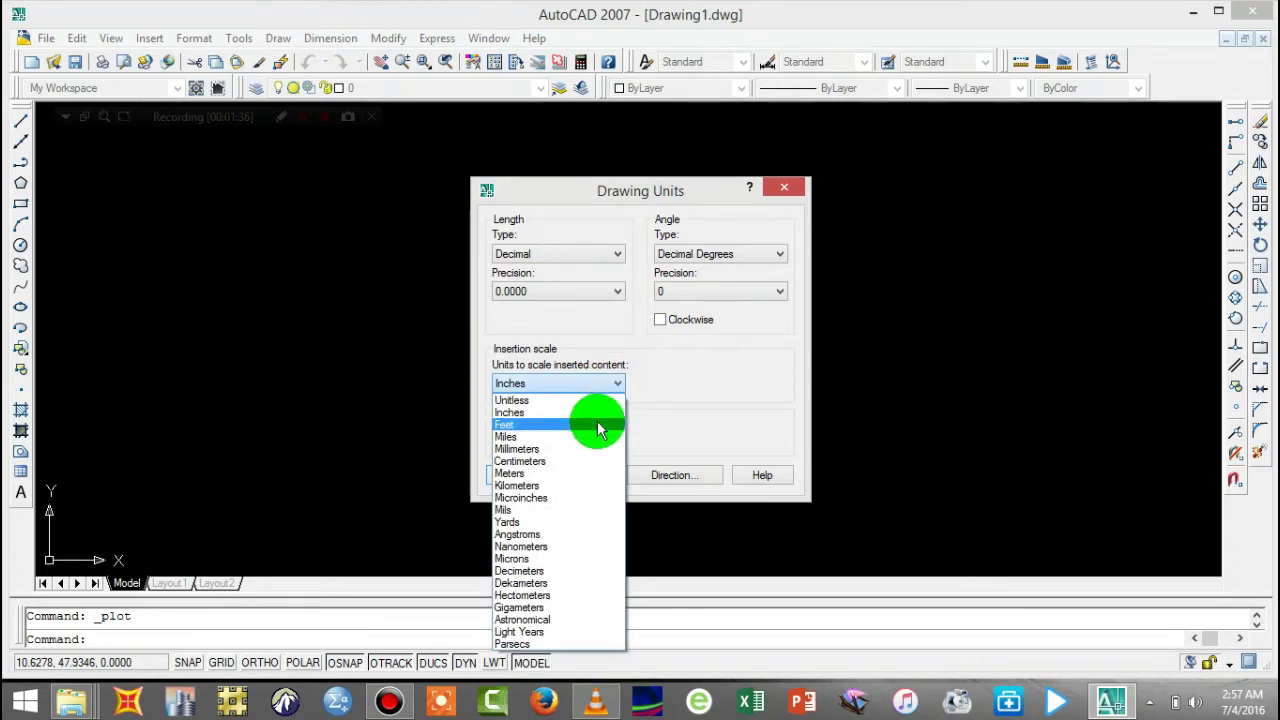
left_click(592, 449)
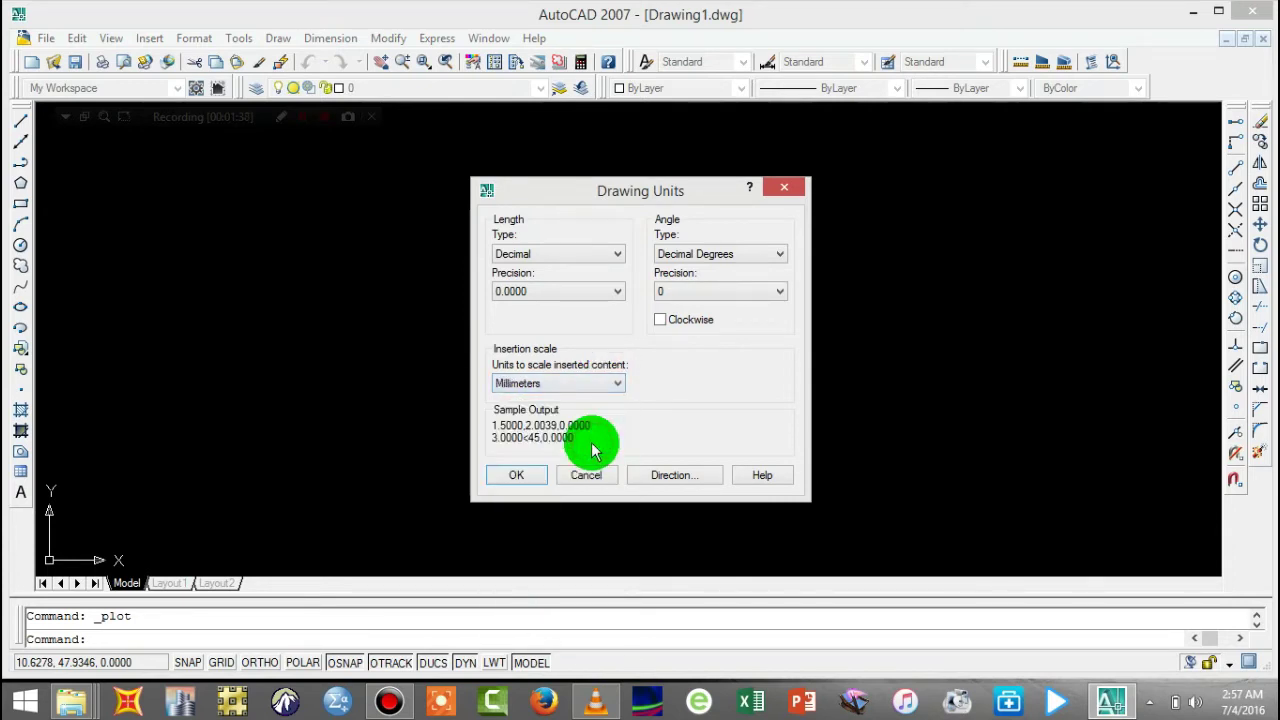
left_click(514, 475)
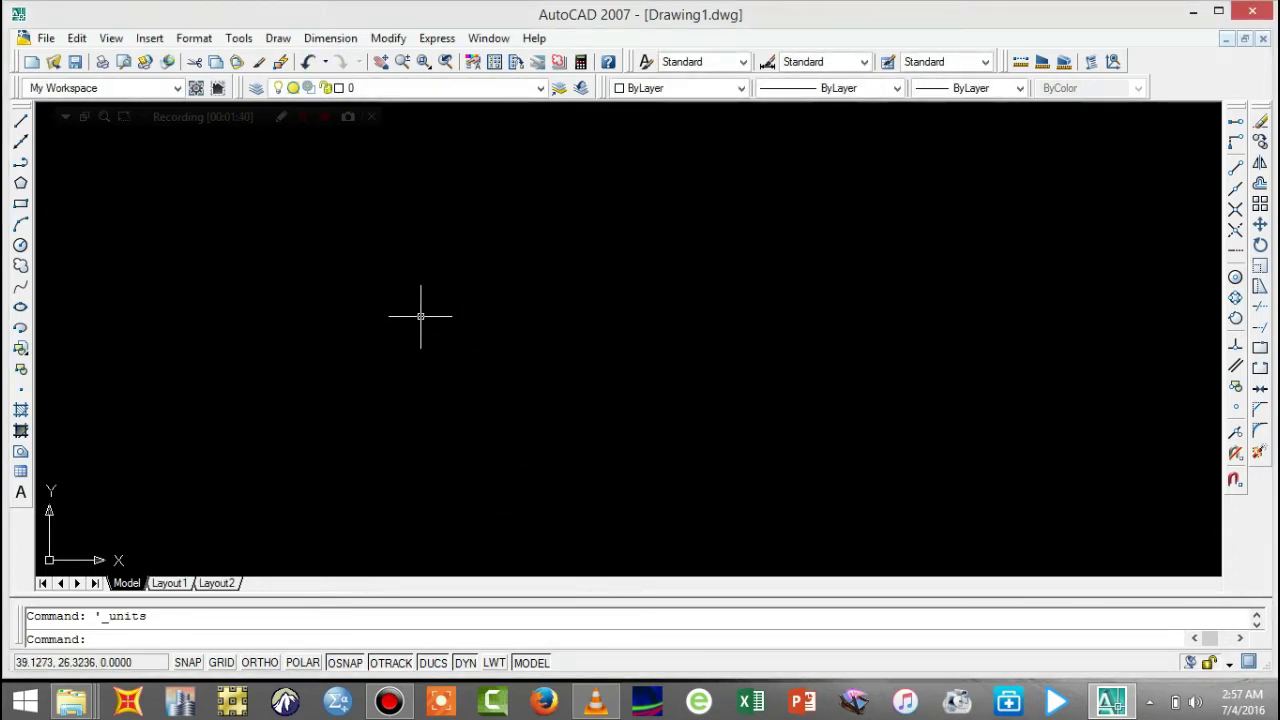
- Open and cancel the Plot dialog, then browse the File and Tools menus
left_click(102, 61)
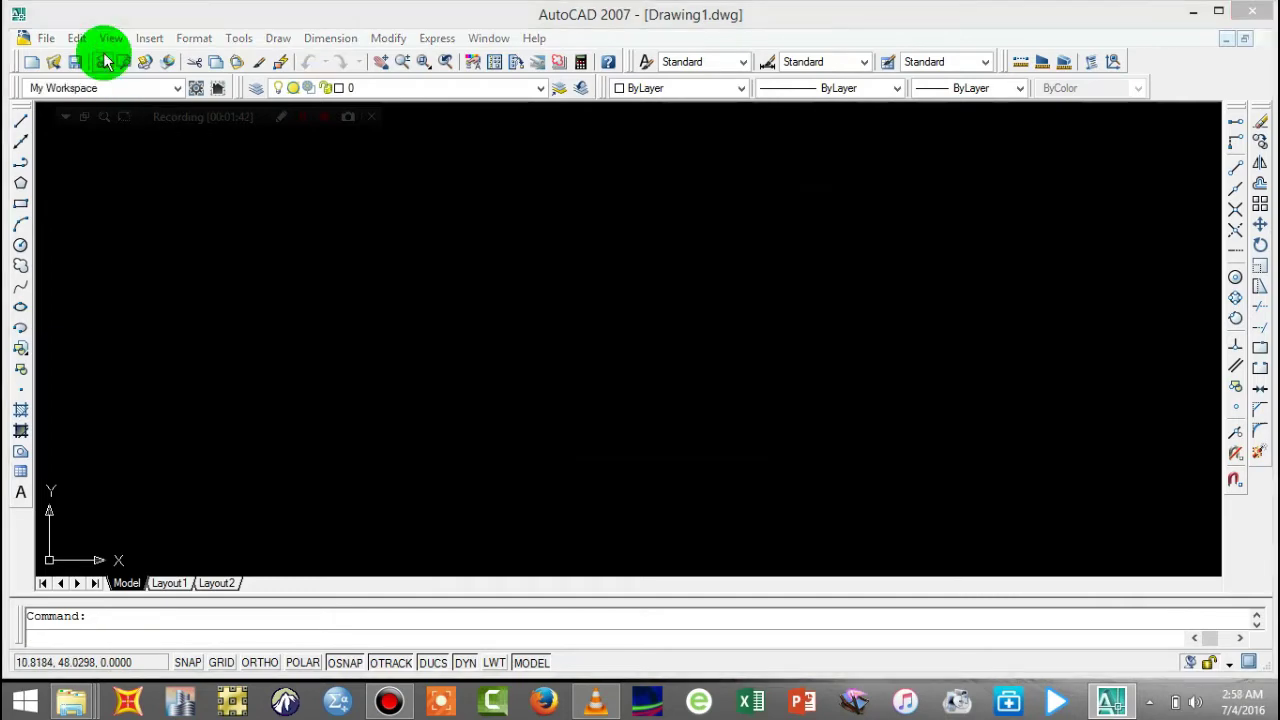
left_click(832, 583)
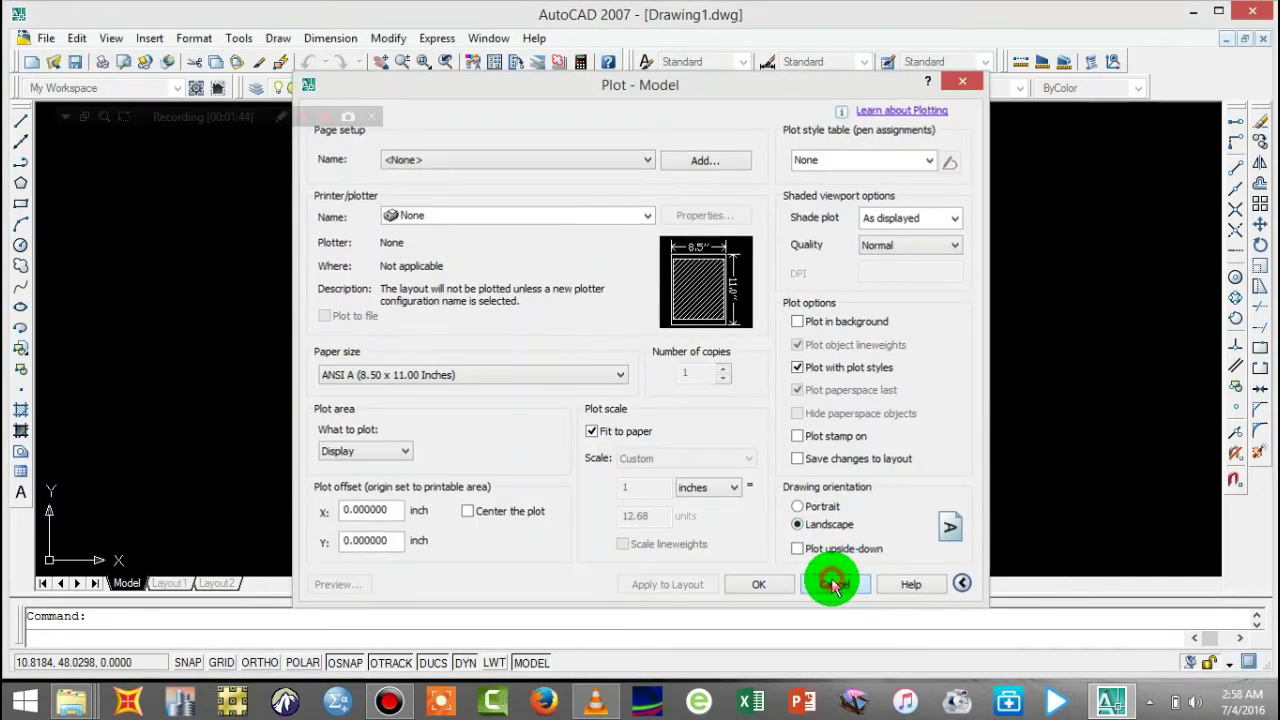
left_click(46, 40)
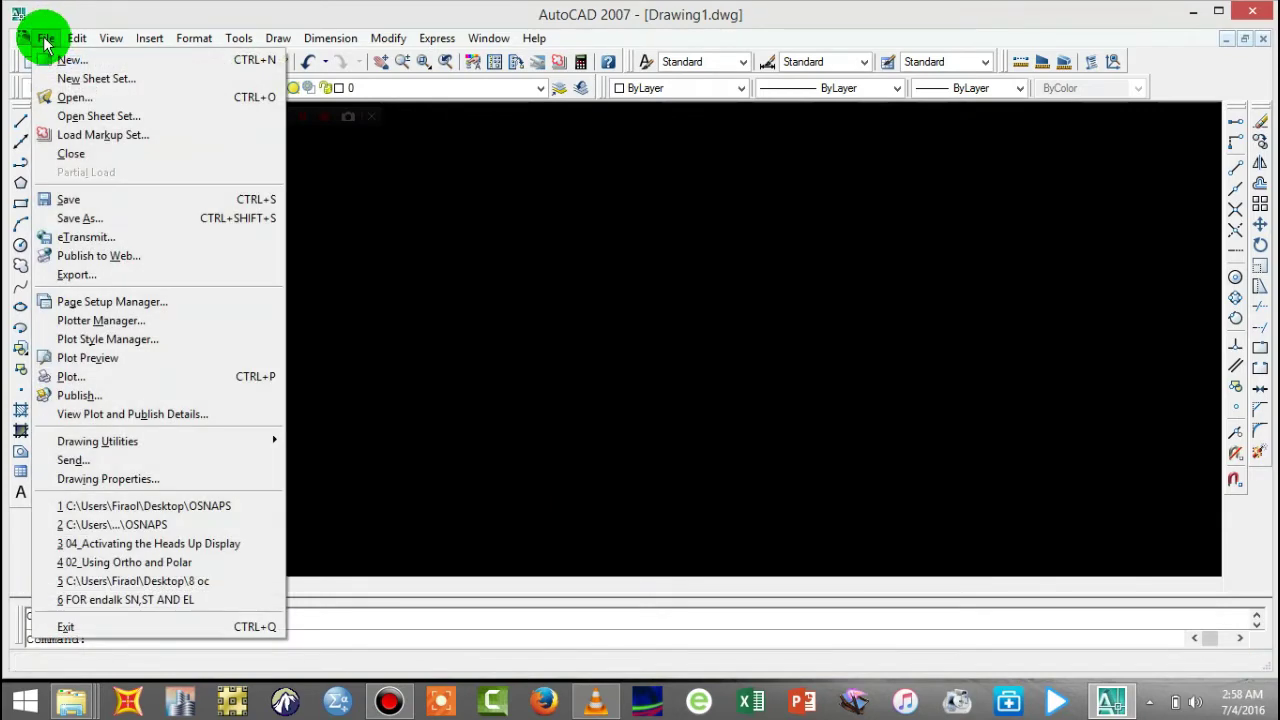
mouse_move(240, 42)
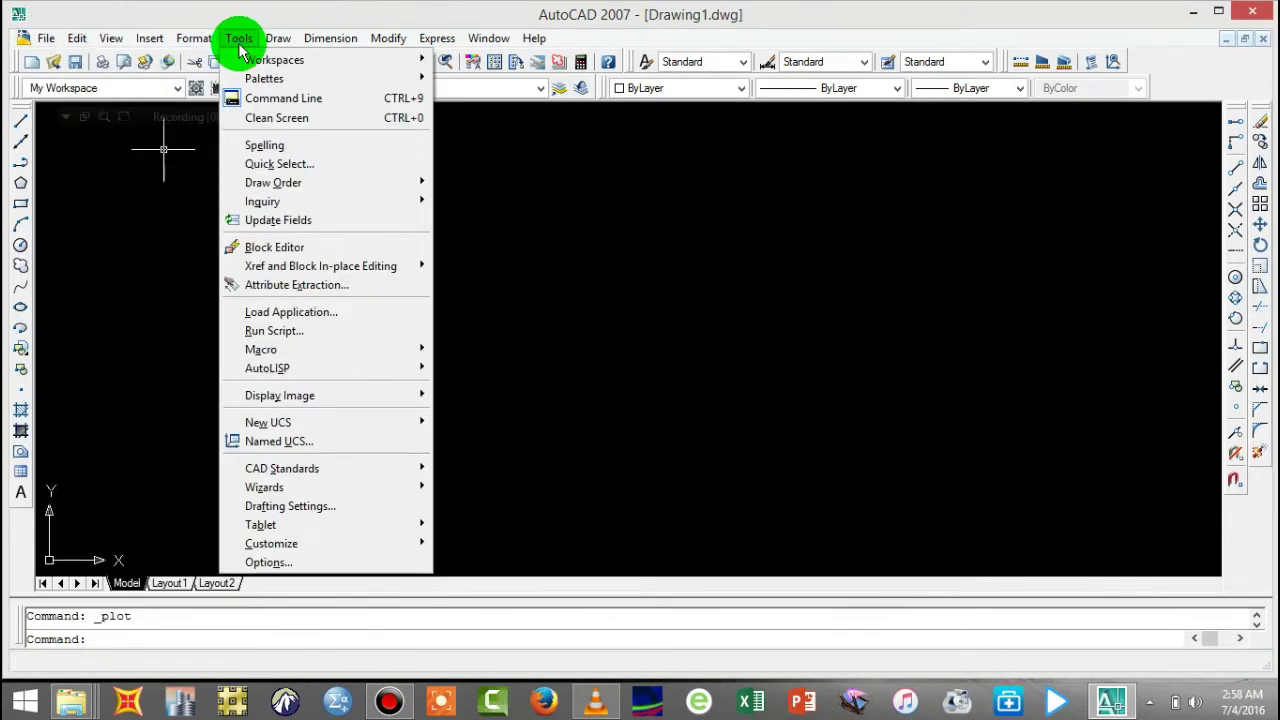
- Browse to acadiso.dwt as the QNEW default template, then apply and close Options
left_click(293, 562)
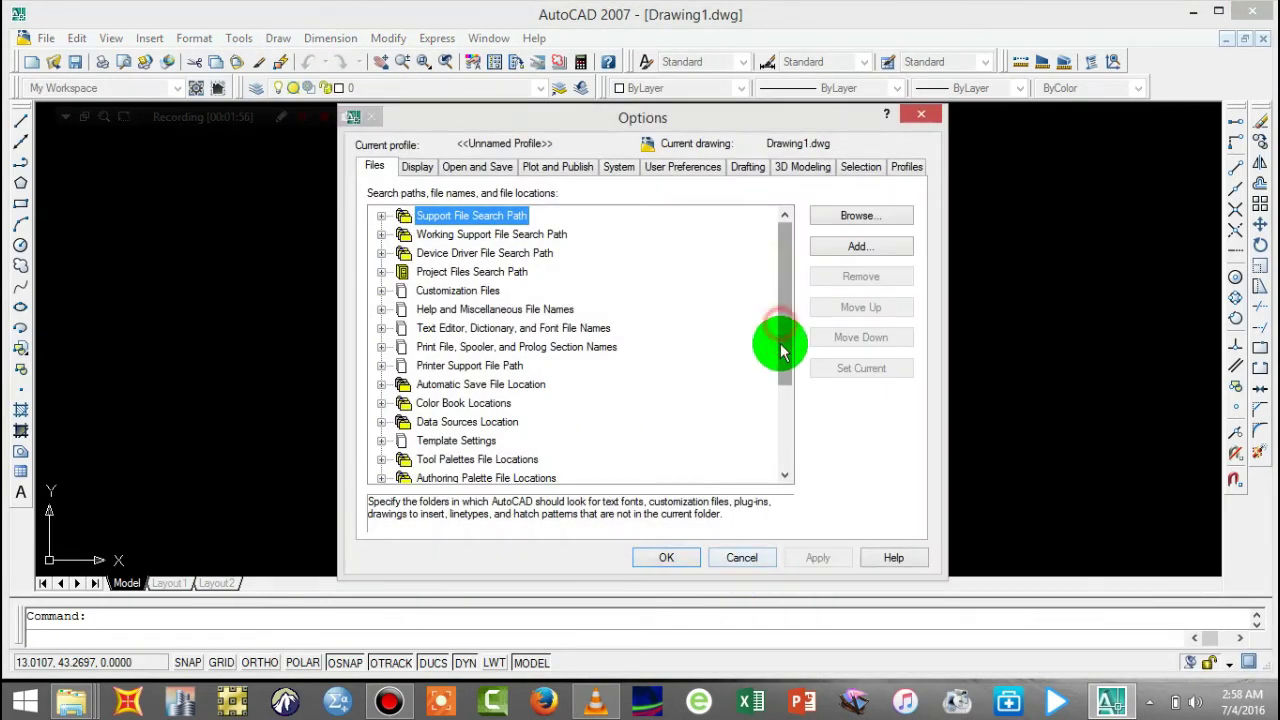
left_click_drag(778, 343, 784, 432)
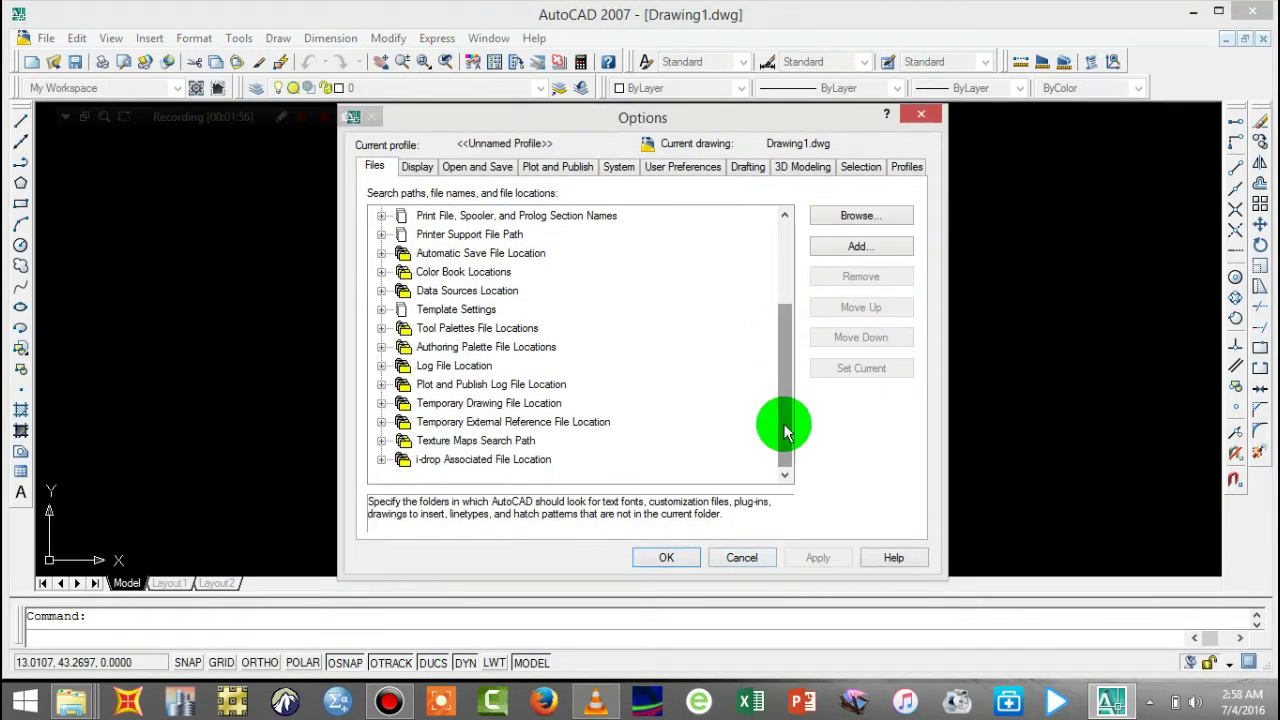
double_click(393, 309)
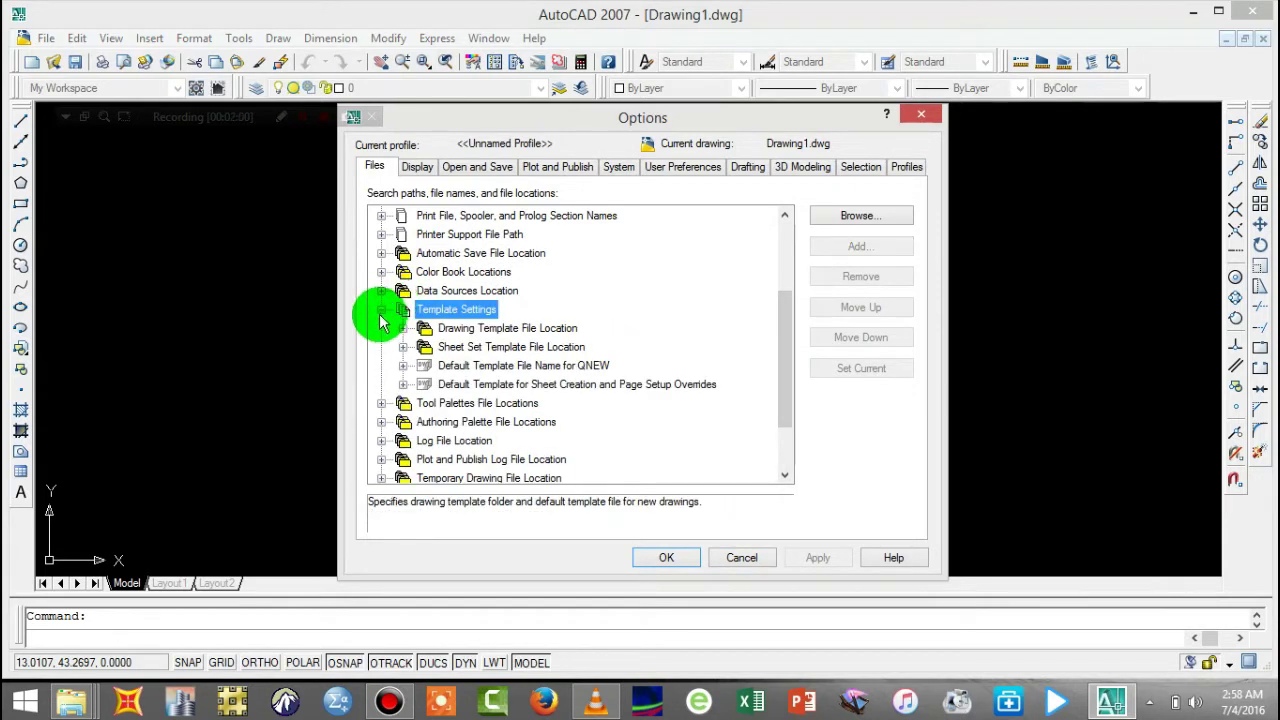
double_click(402, 368)
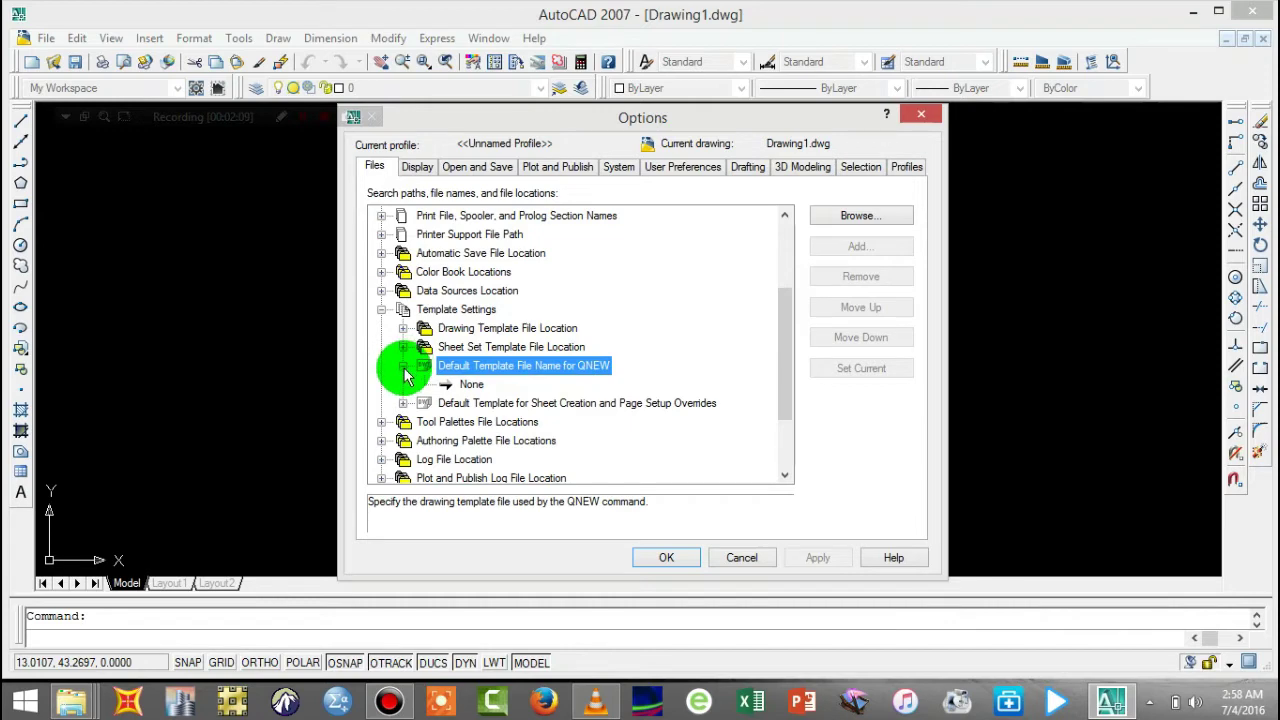
left_click(470, 385)
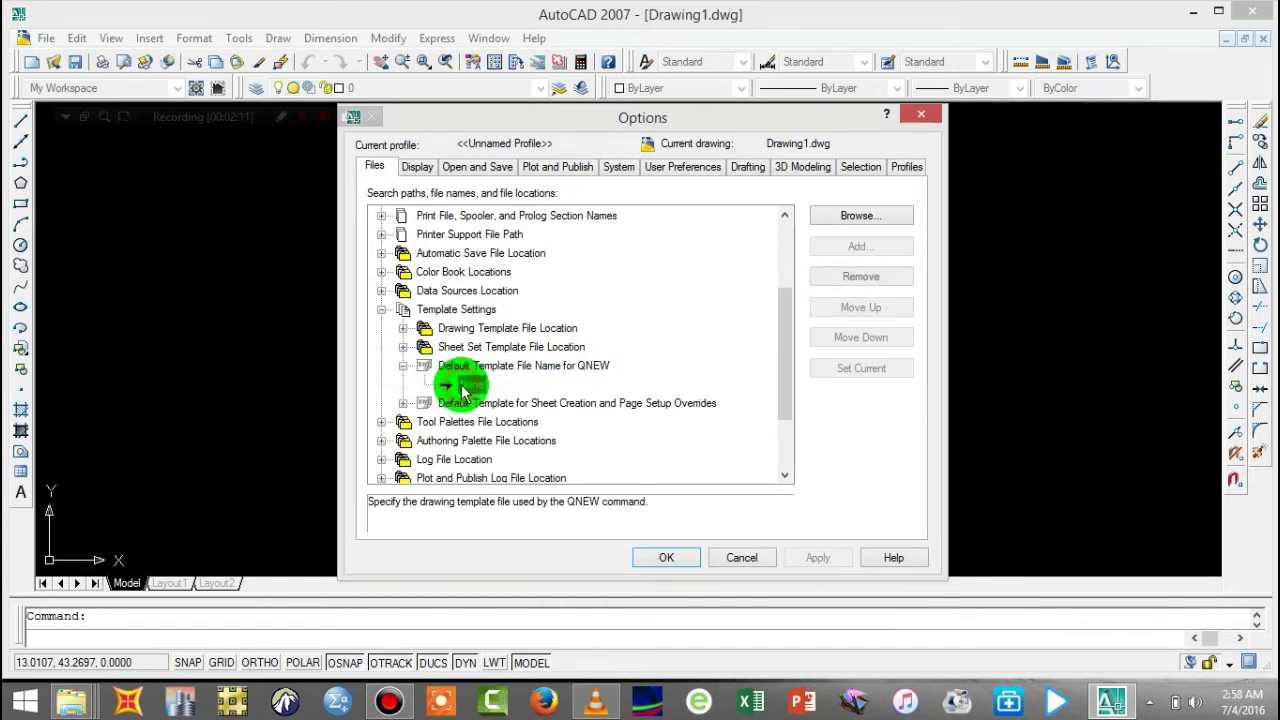
double_click(478, 388)
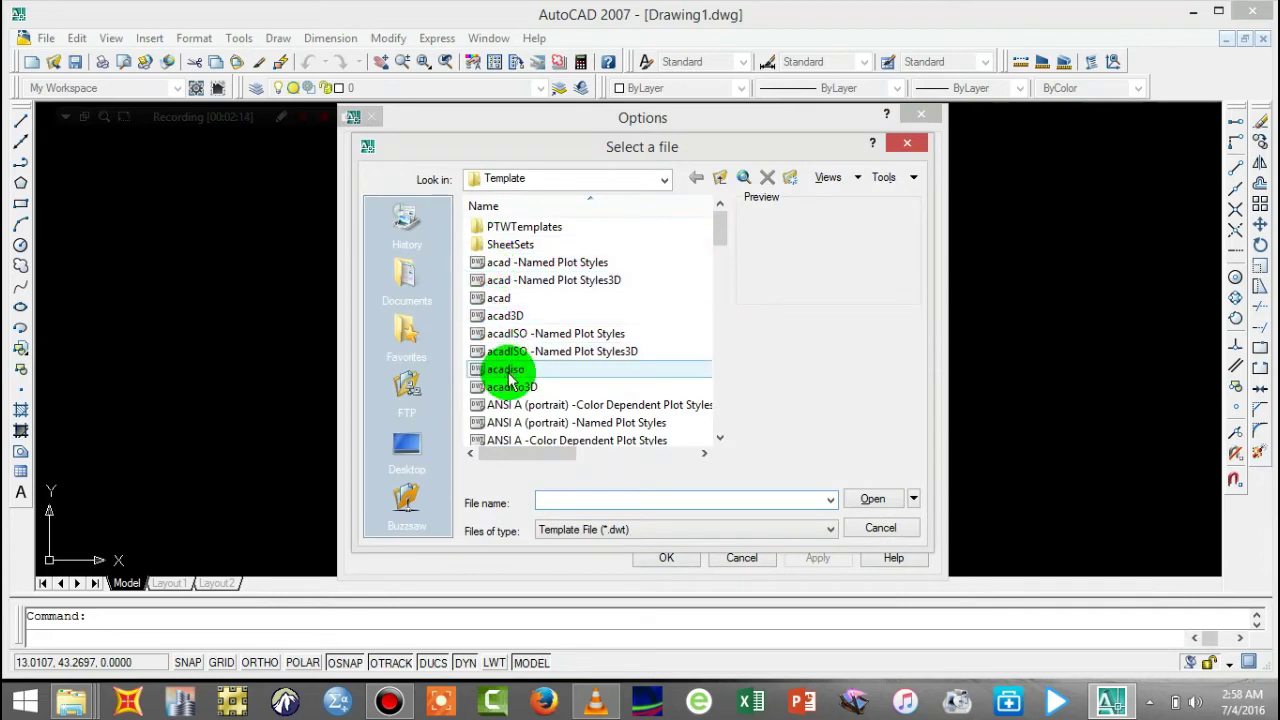
left_click(508, 370)
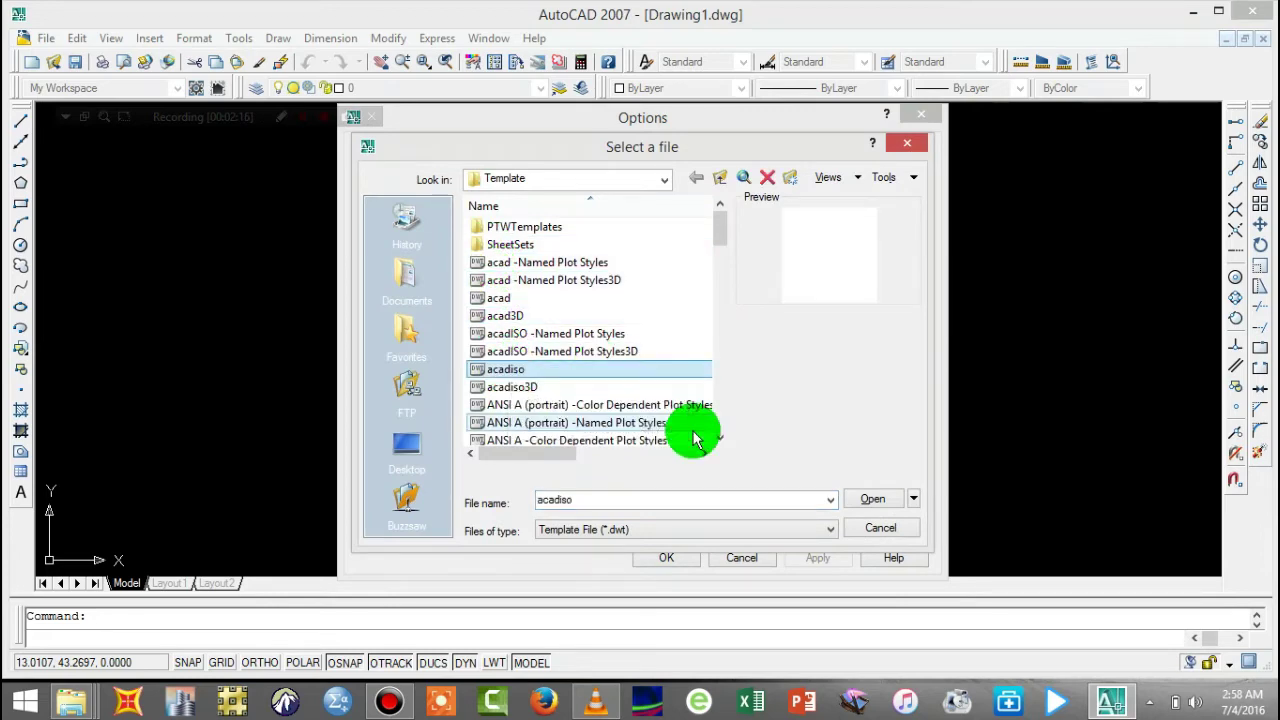
left_click(867, 504)
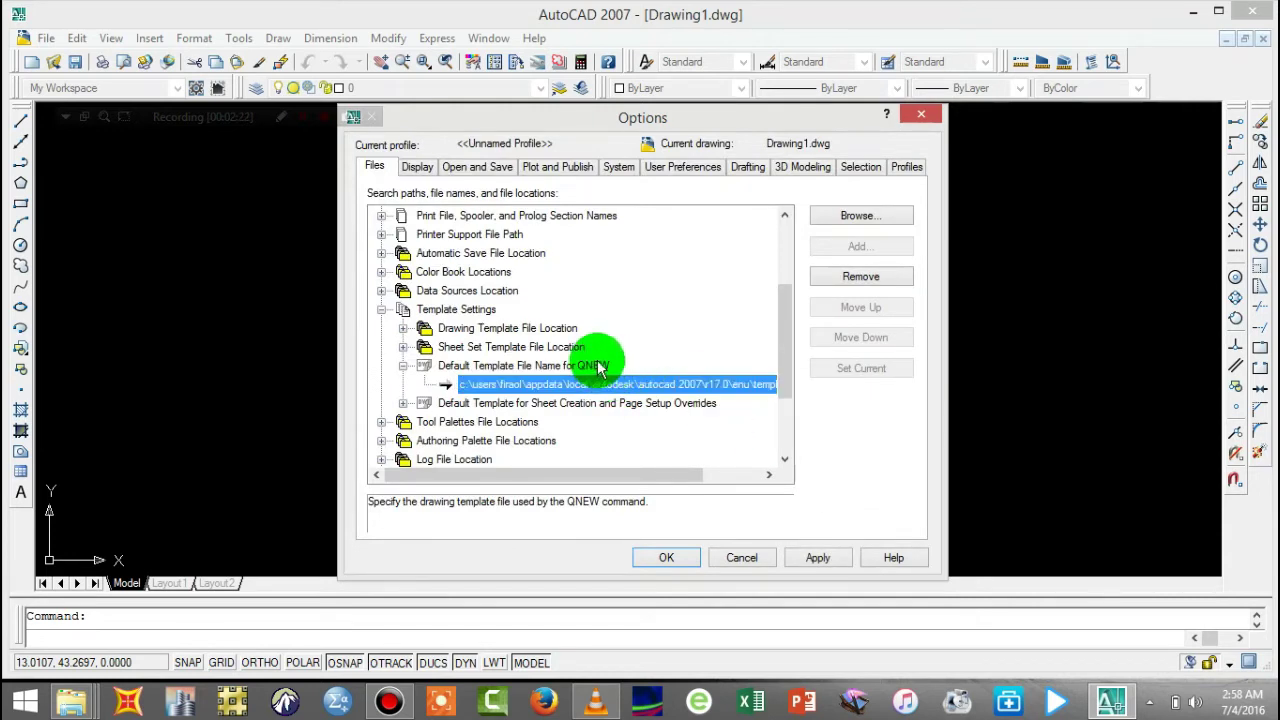
left_click(817, 558)
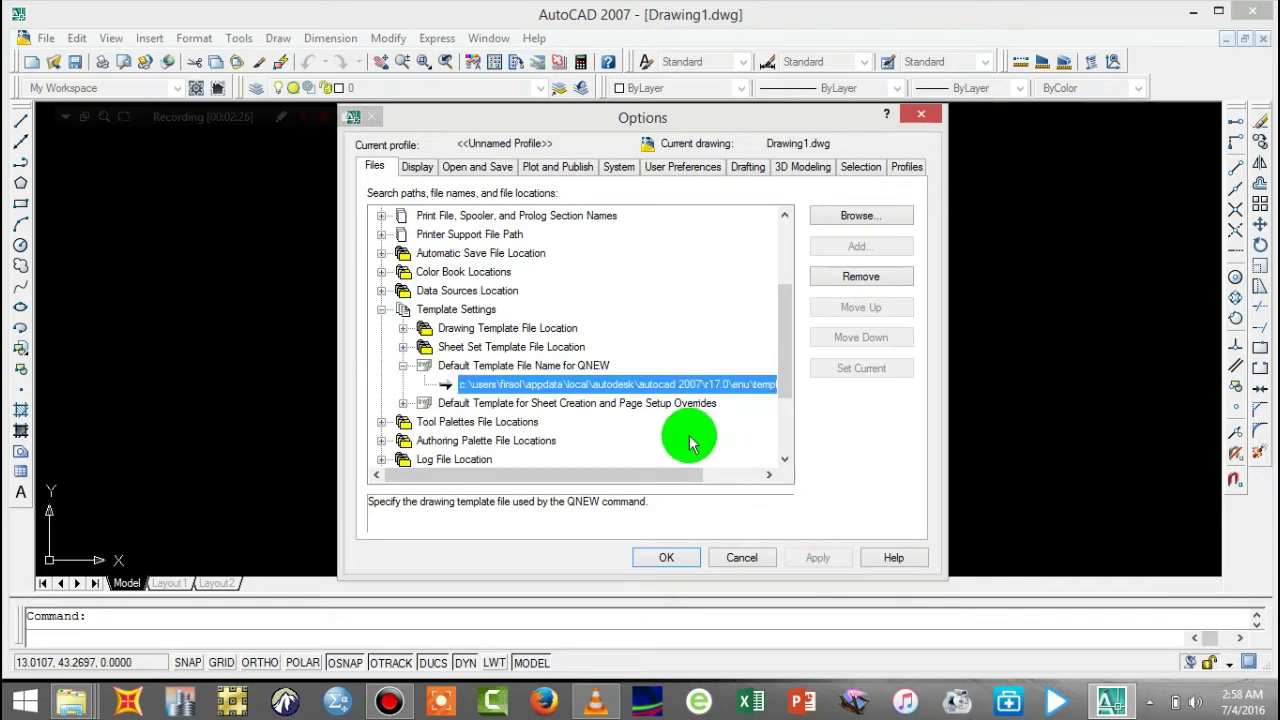
left_click(653, 557)
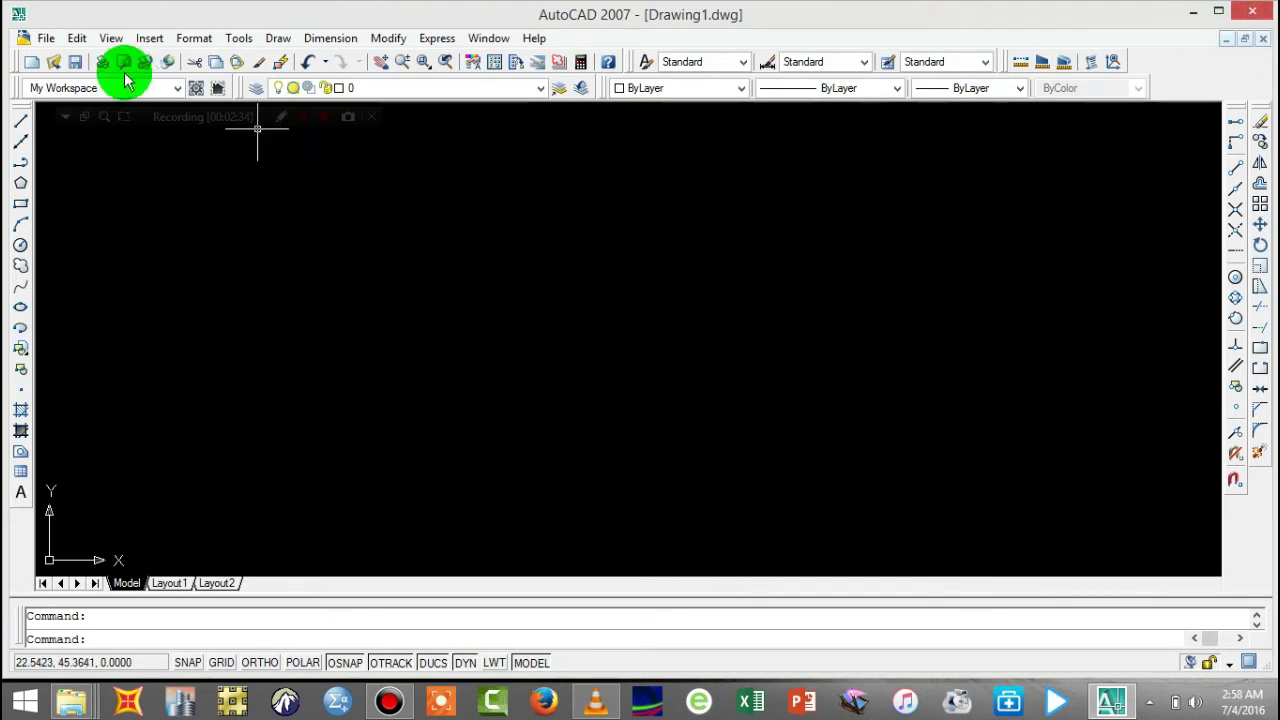
- Check Drawing Units and the Plot dialog, cancelling both without changes
left_click(193, 38)
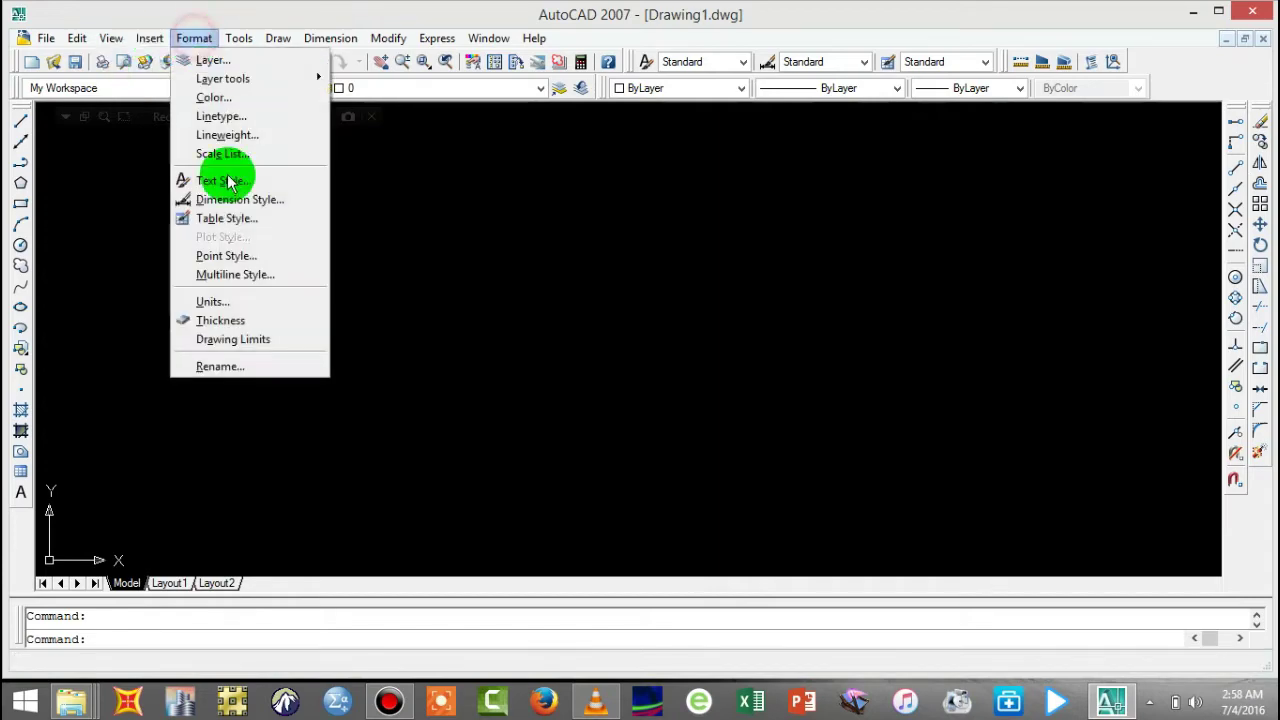
left_click(240, 301)
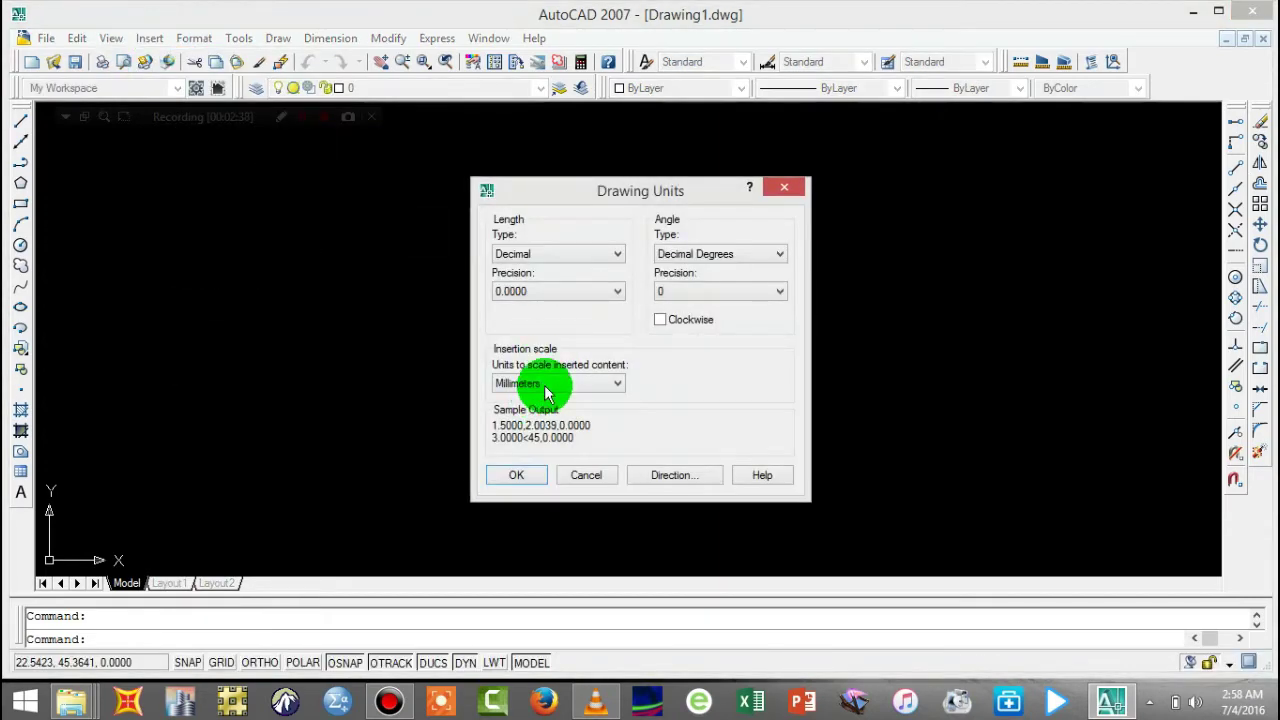
left_click(592, 475)
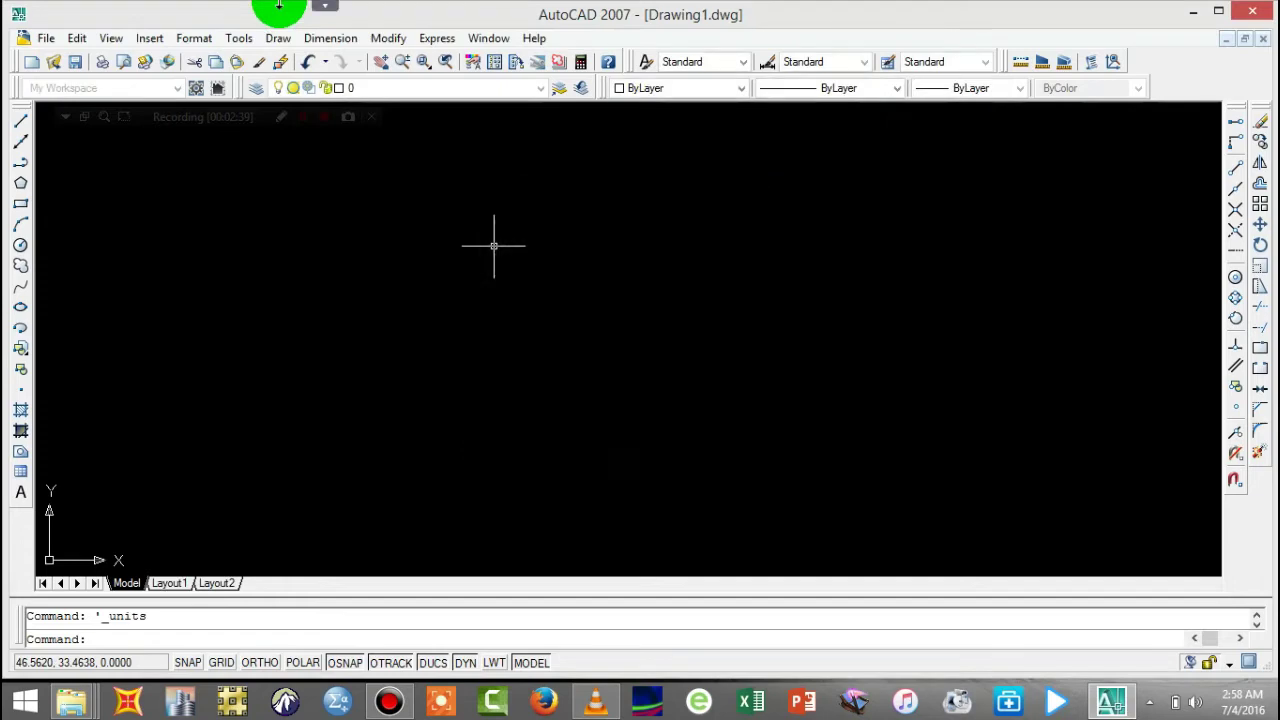
left_click(102, 64)
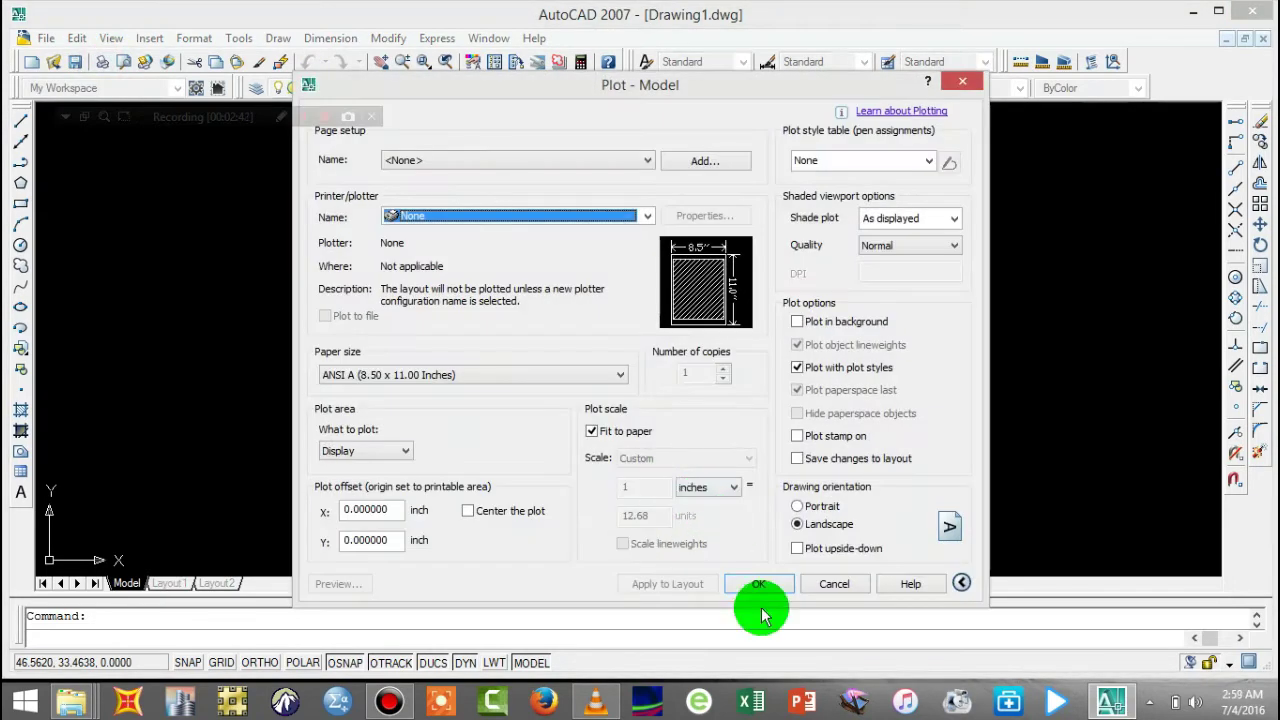
left_click(834, 584)
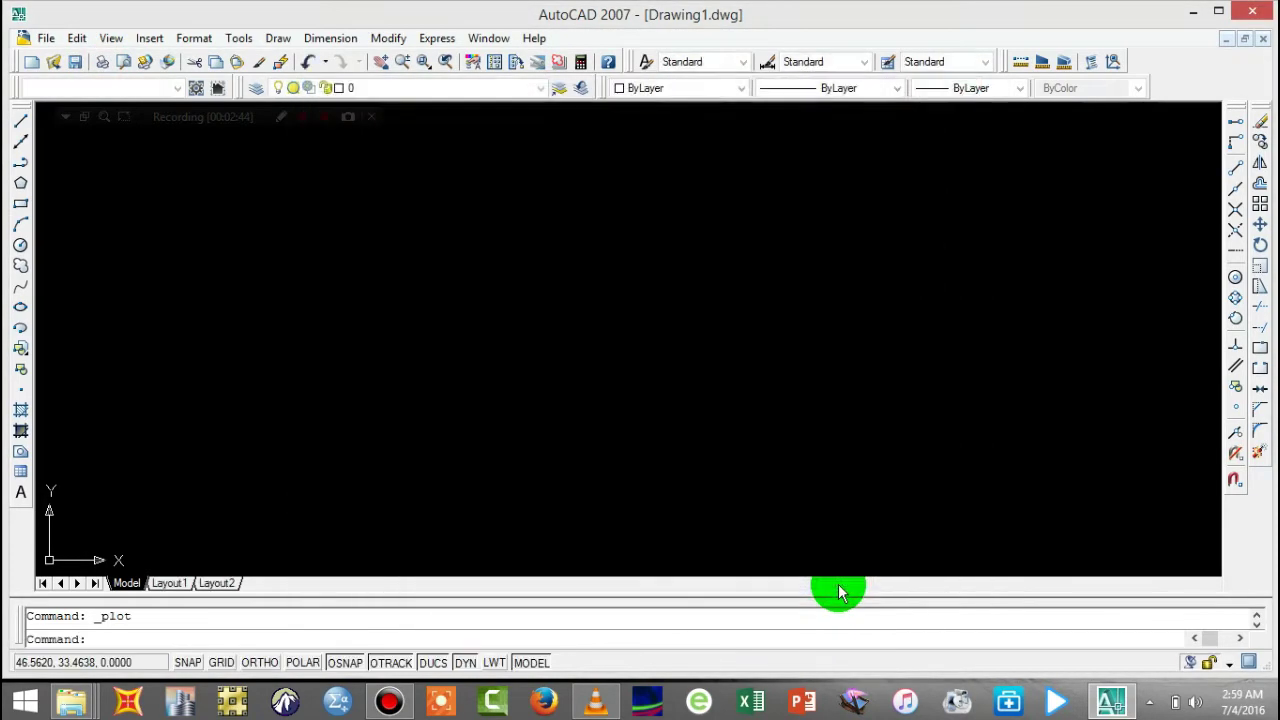
- Close AutoCAD without saving and relaunch AutoCAD 2007 from the desktop shortcut
left_click(1252, 10)
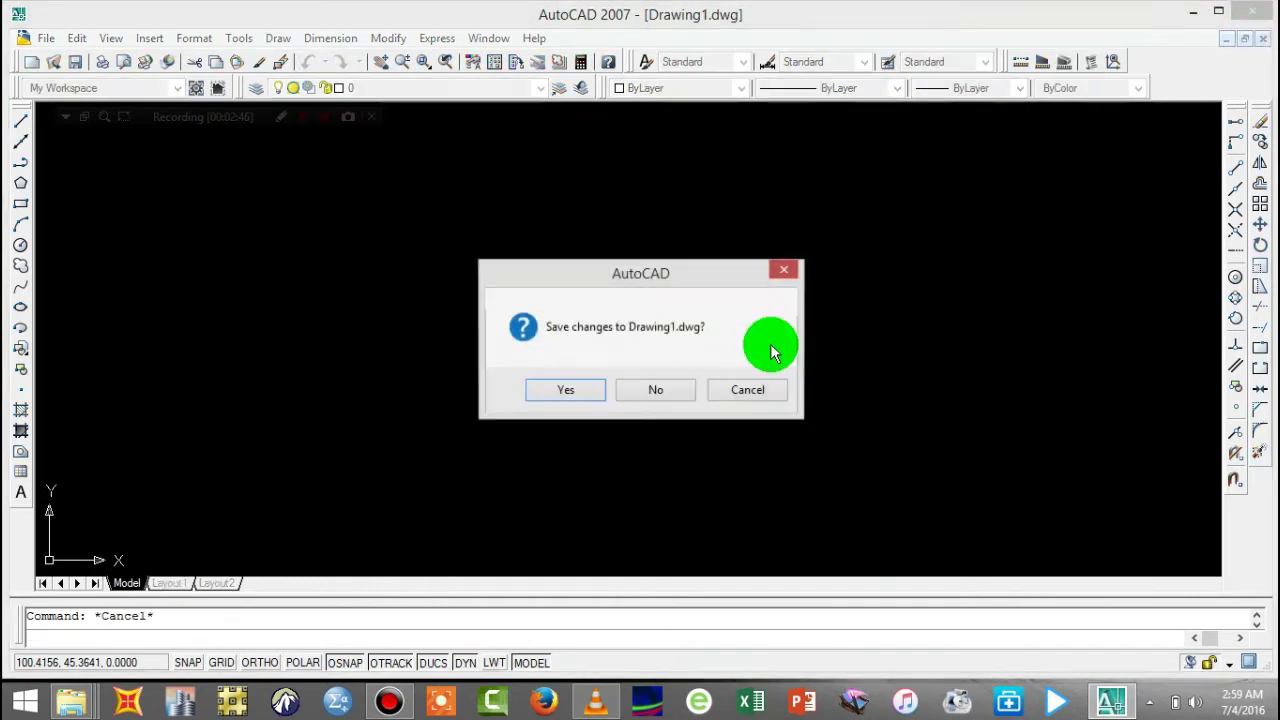
left_click(673, 393)
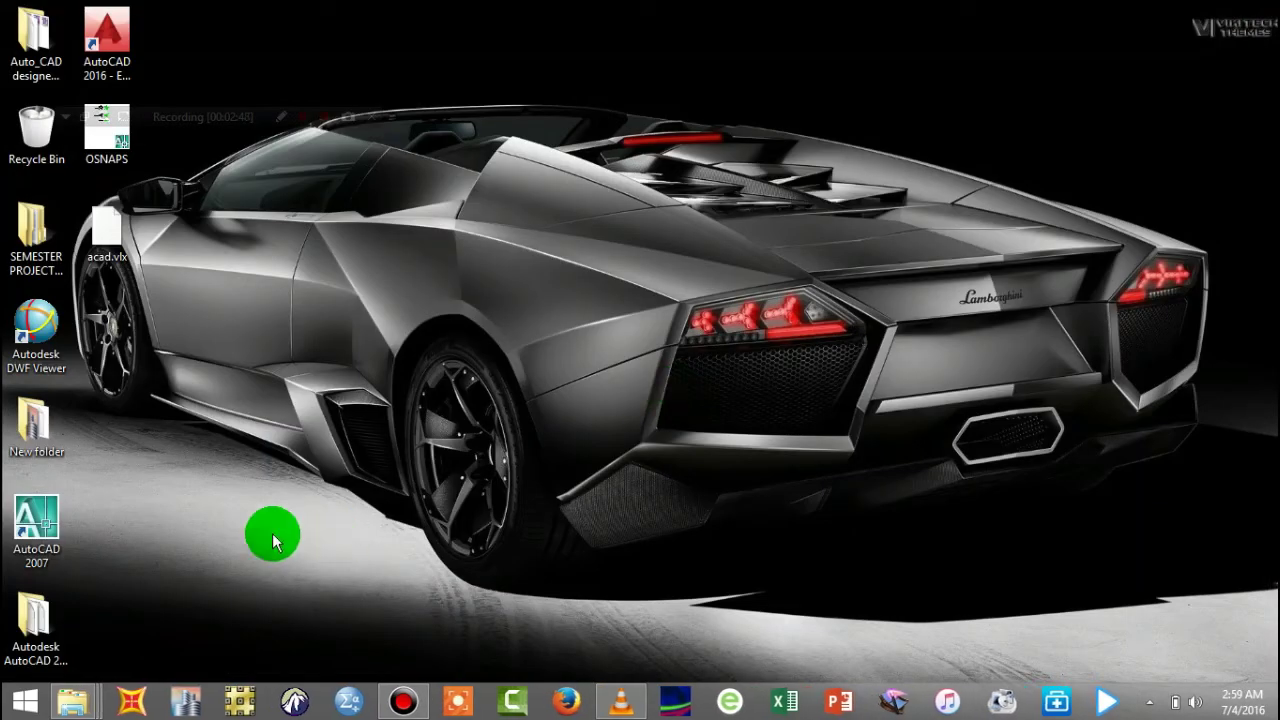
left_click(57, 563)
double_click(57, 563)
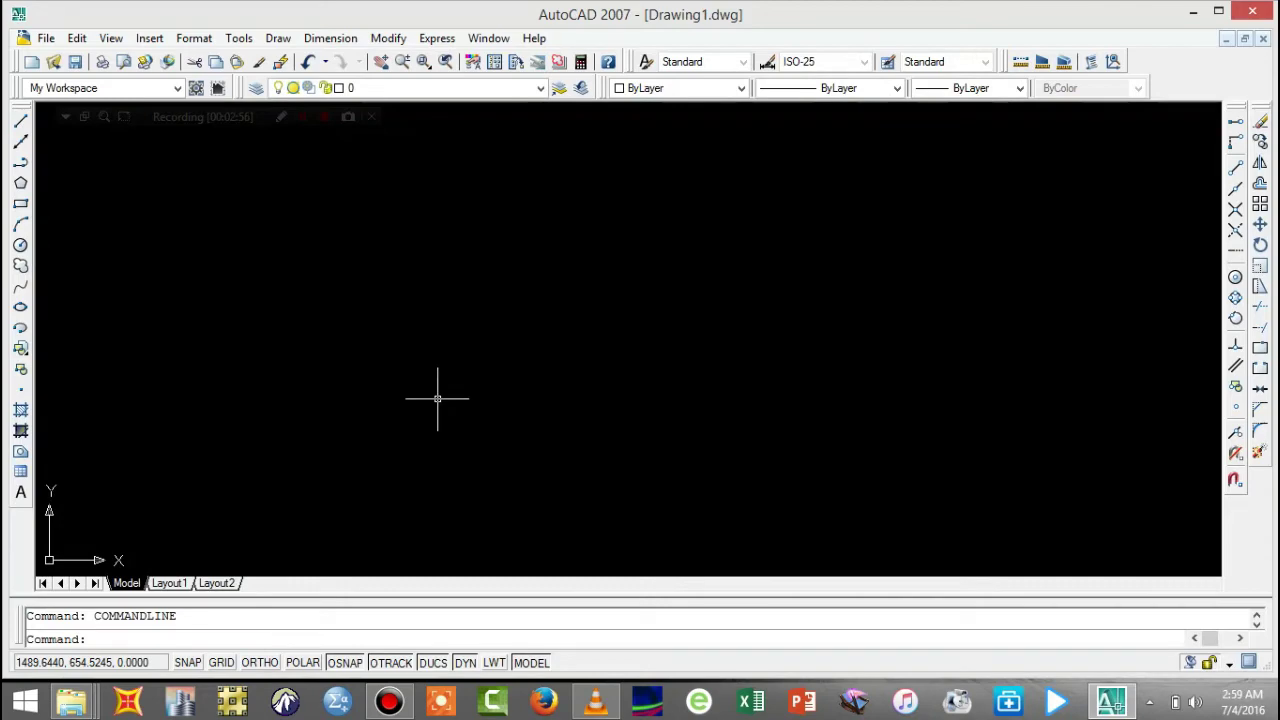
left_click(175, 18)
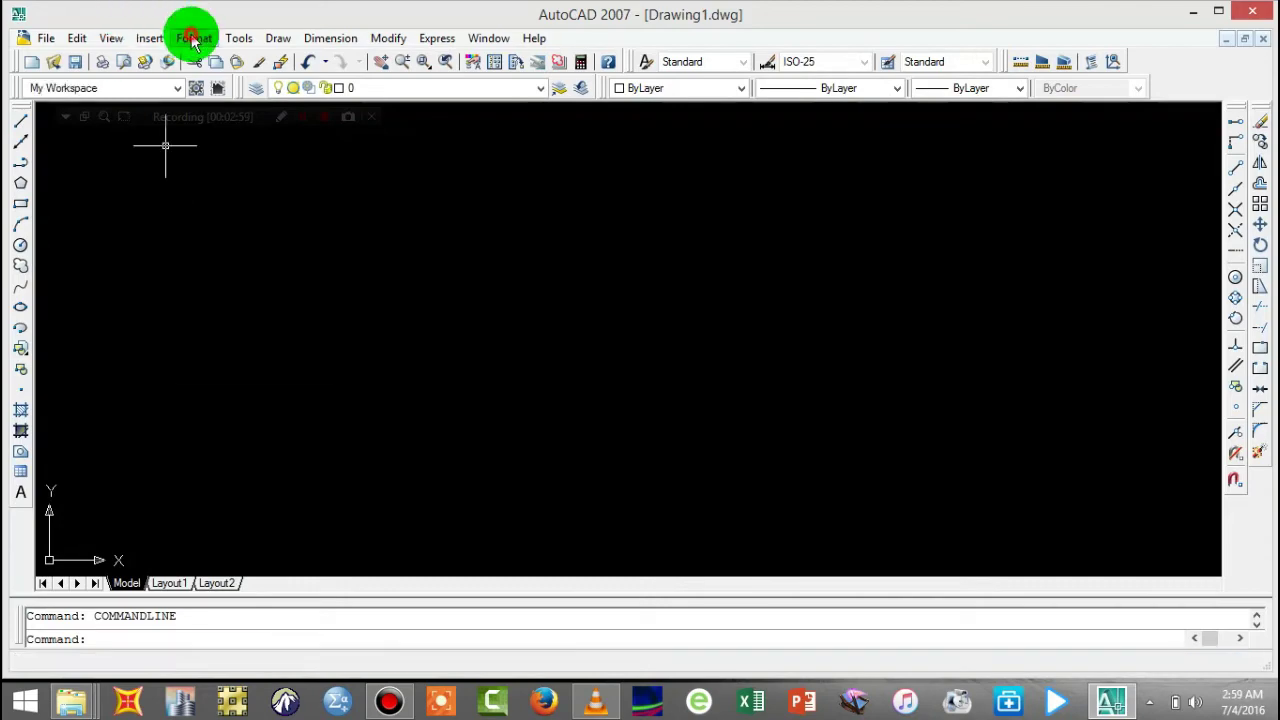
left_click(193, 38)
left_click(236, 306)
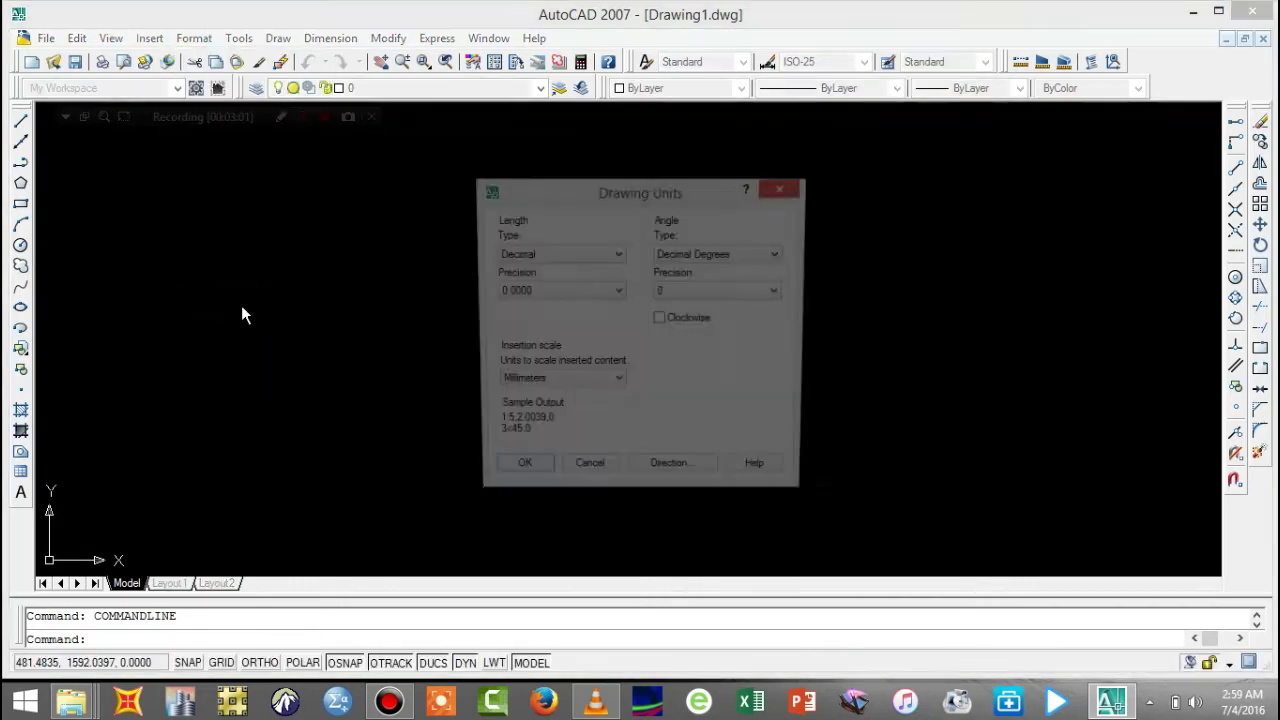
left_click(586, 474)
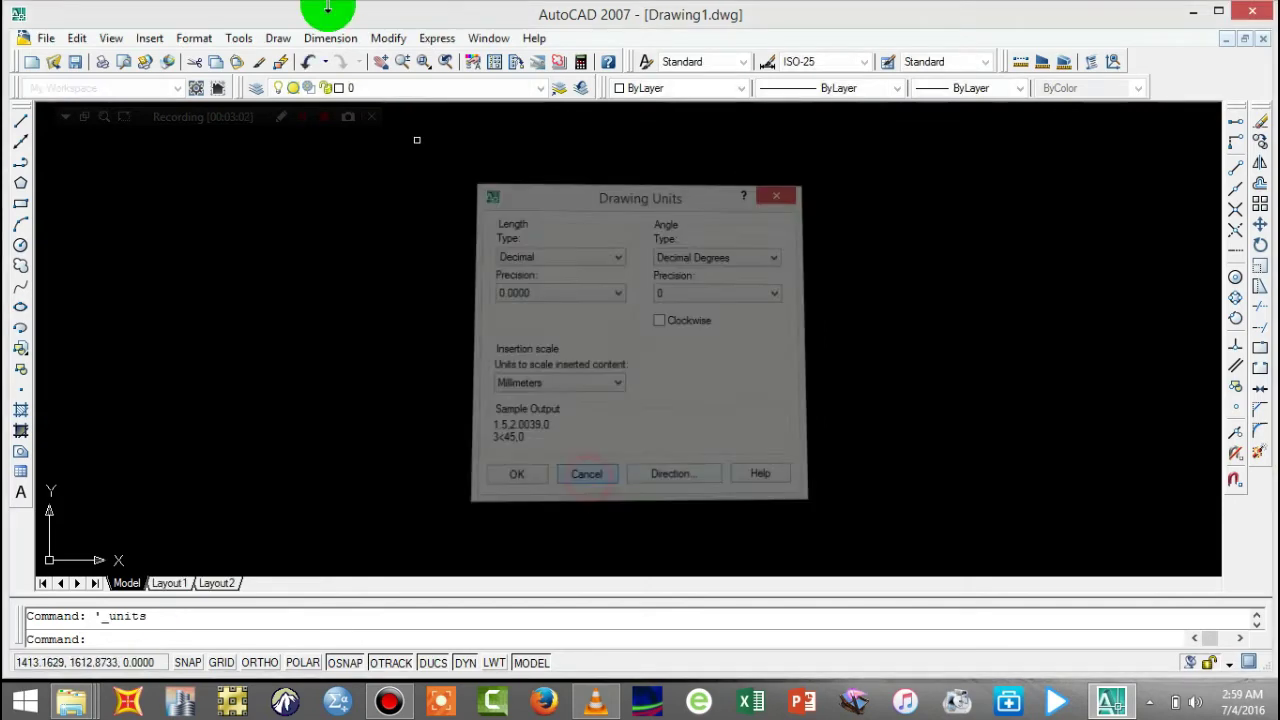
left_click(102, 64)
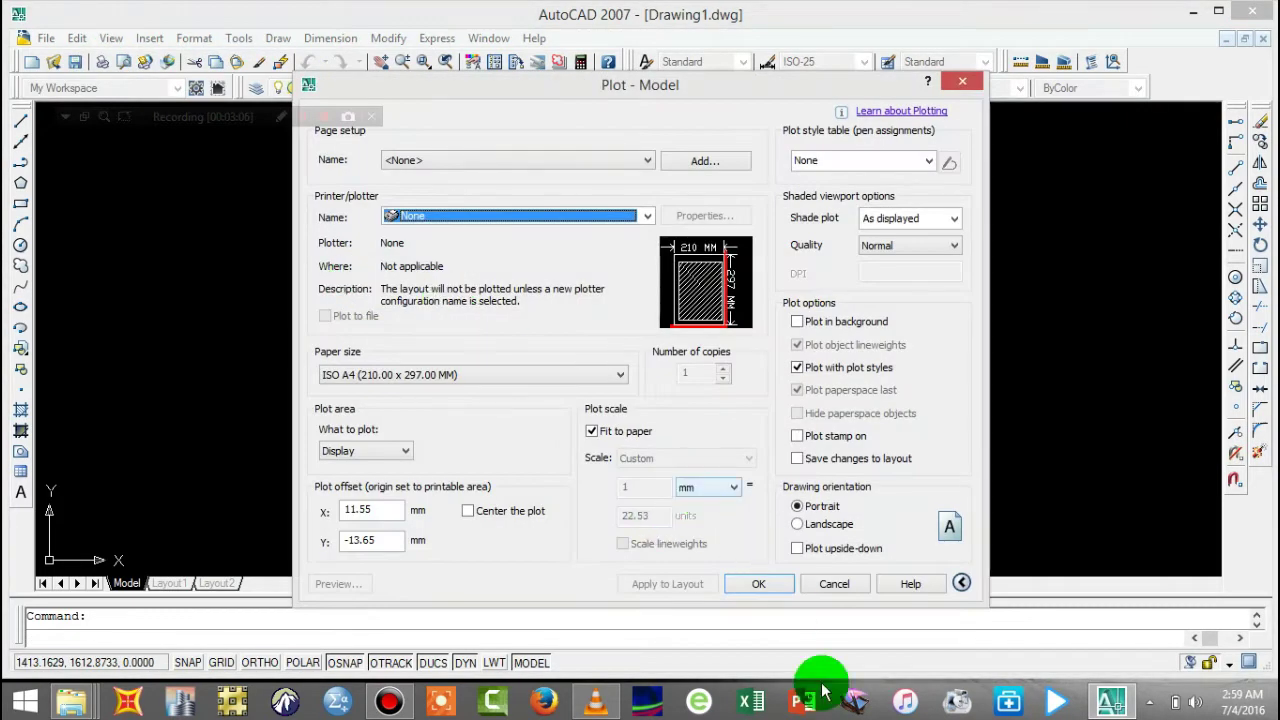
left_click(849, 584)
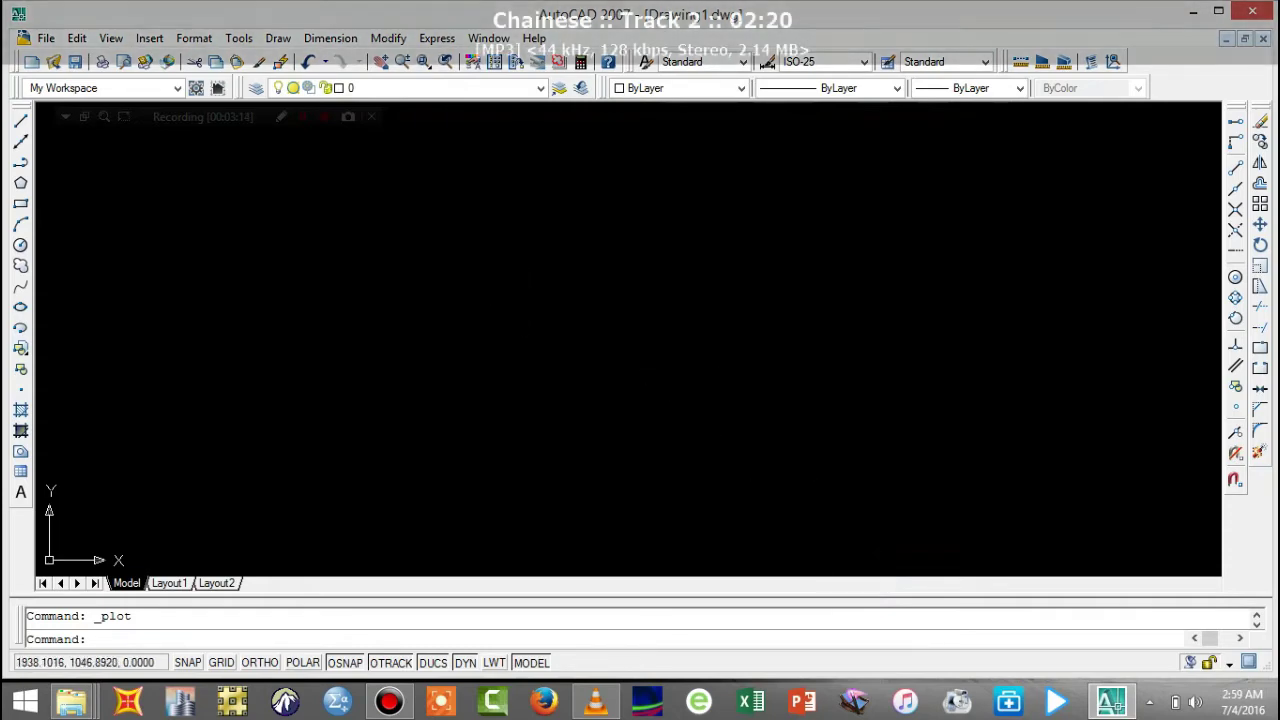
left_click(238, 38)
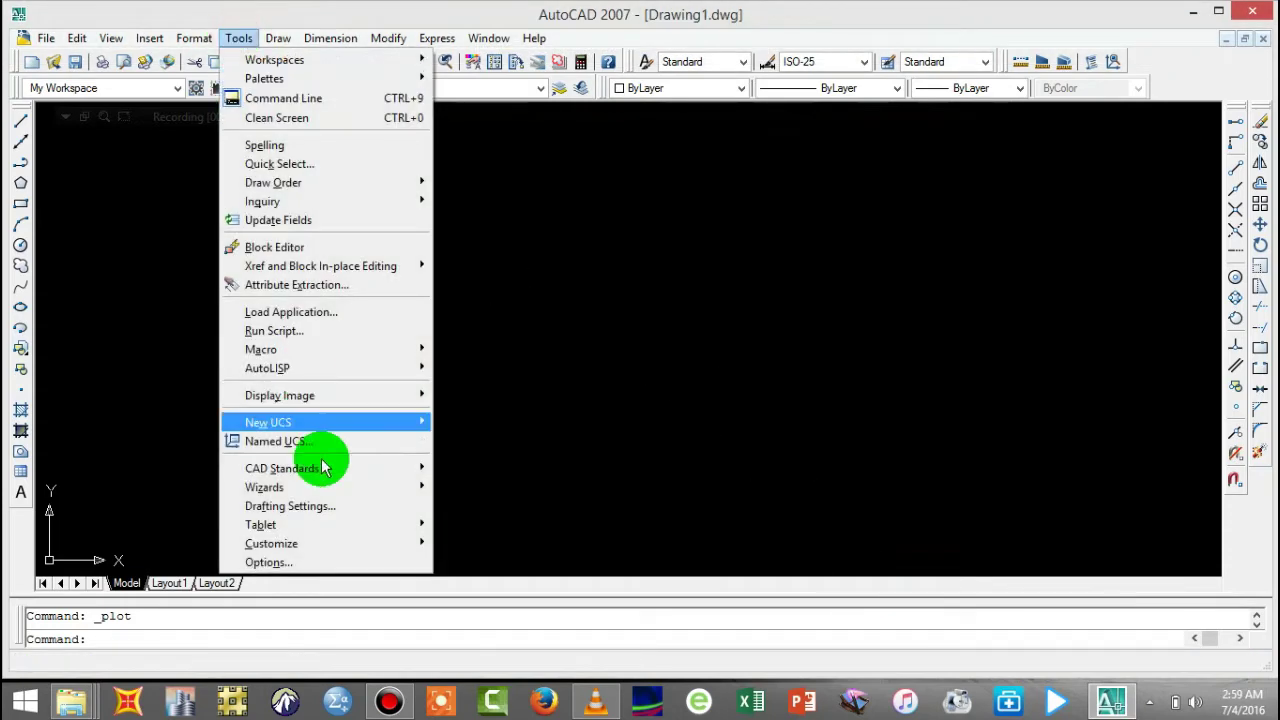
left_click(320, 562)
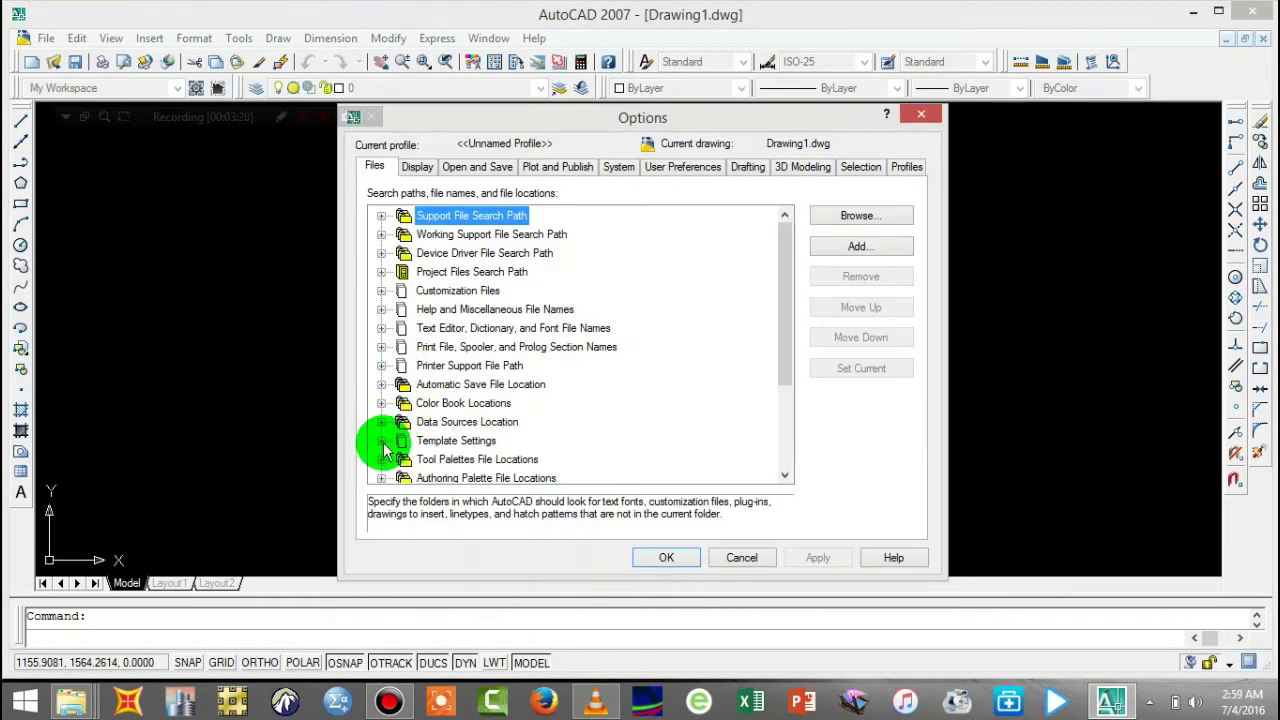
left_click(385, 439)
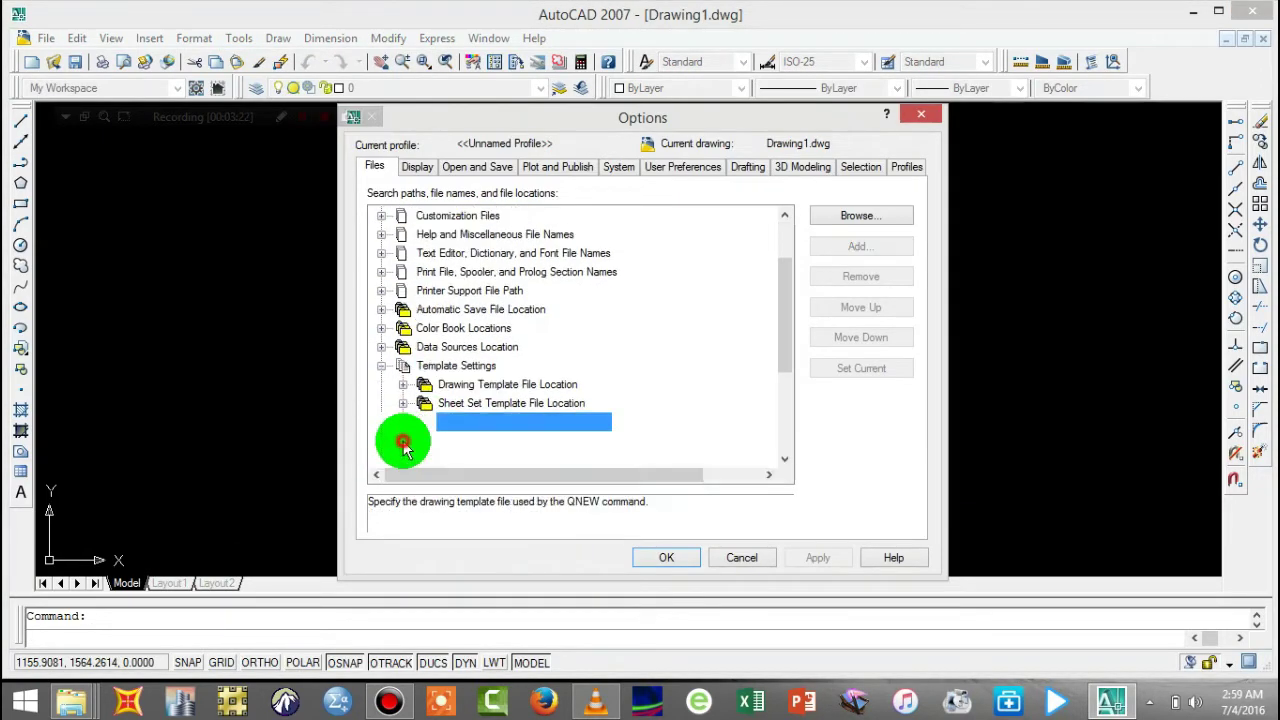
double_click(428, 440)
left_click(477, 440)
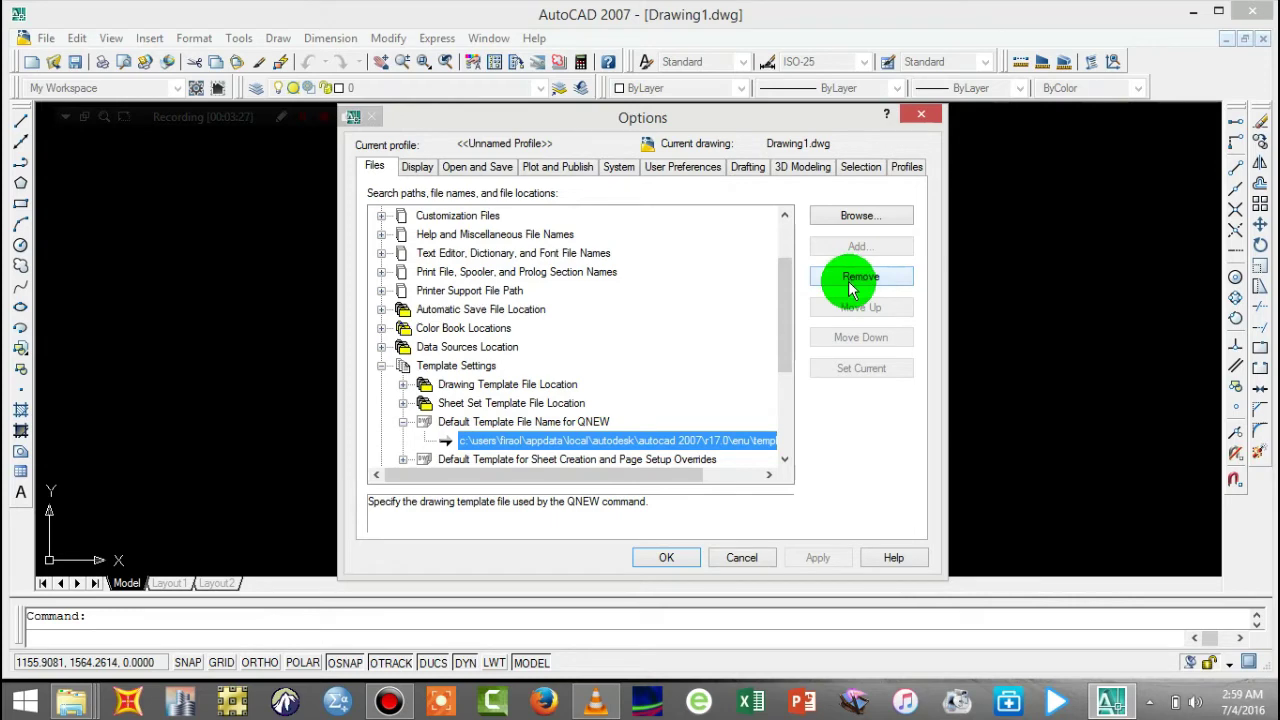
left_click(739, 558)
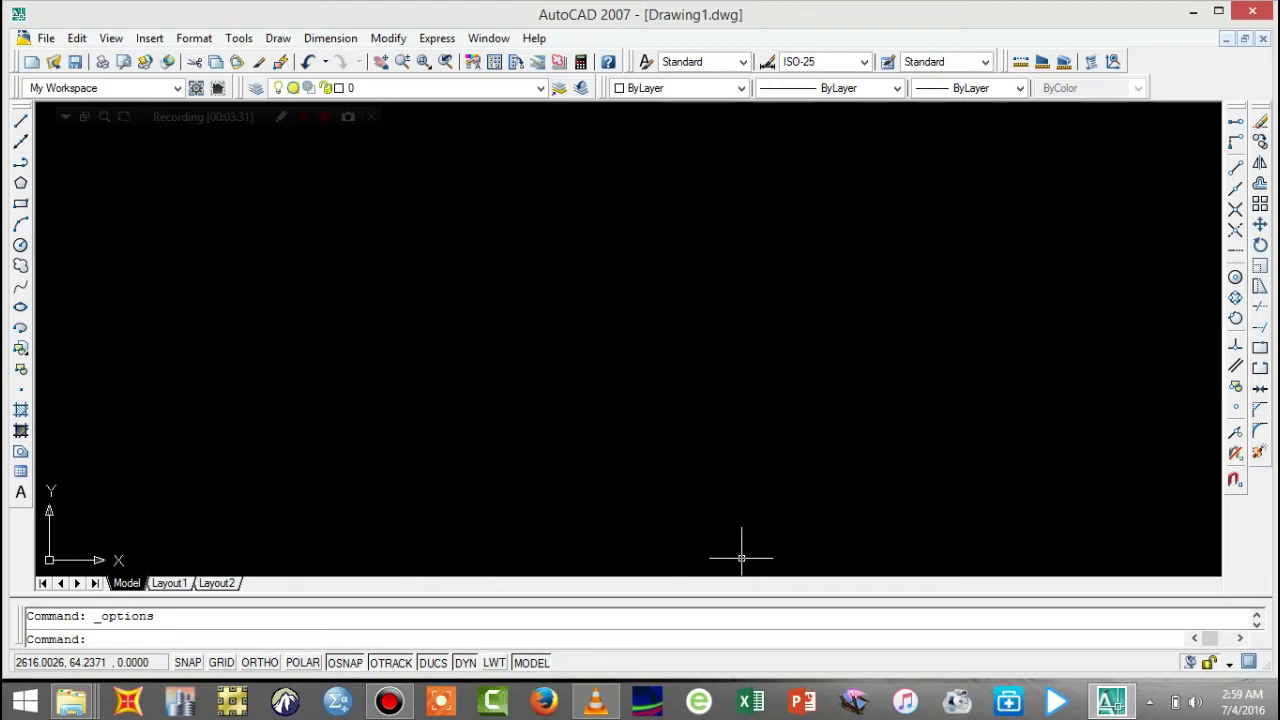
- Start the LINE command with object snap turned off
left_click(451, 217)
left_click(510, 257)
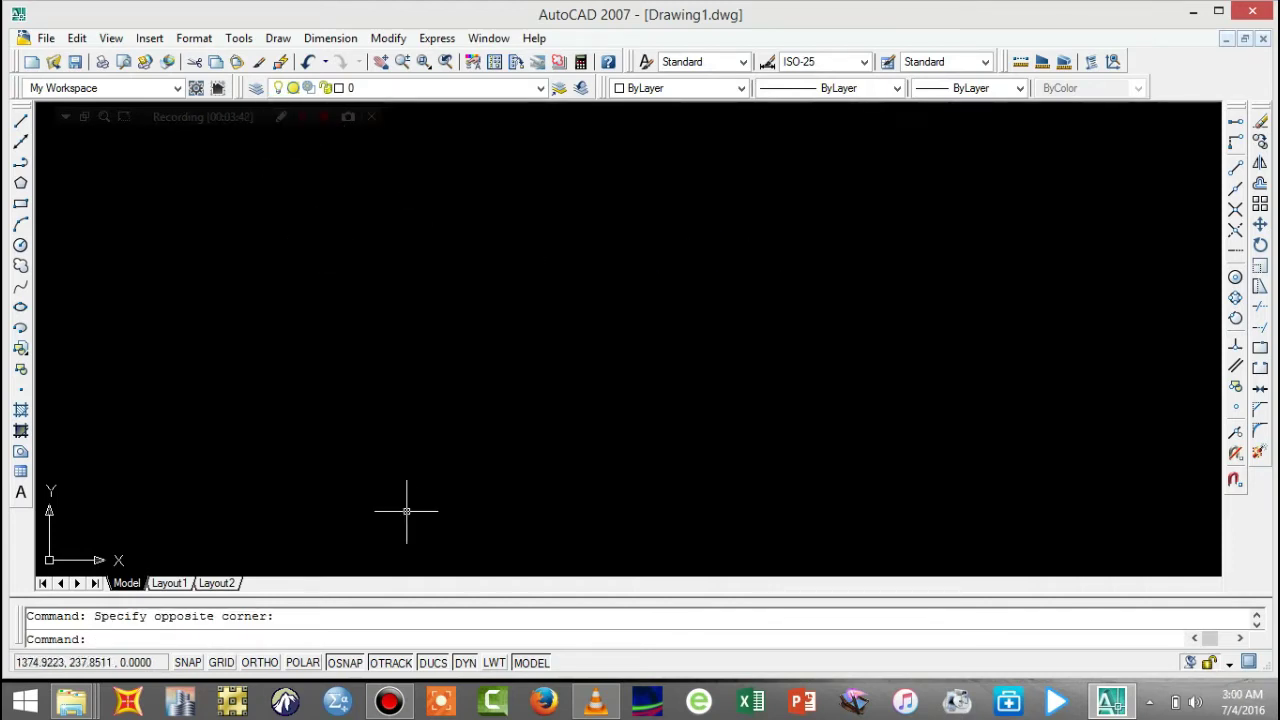
left_click(30, 118)
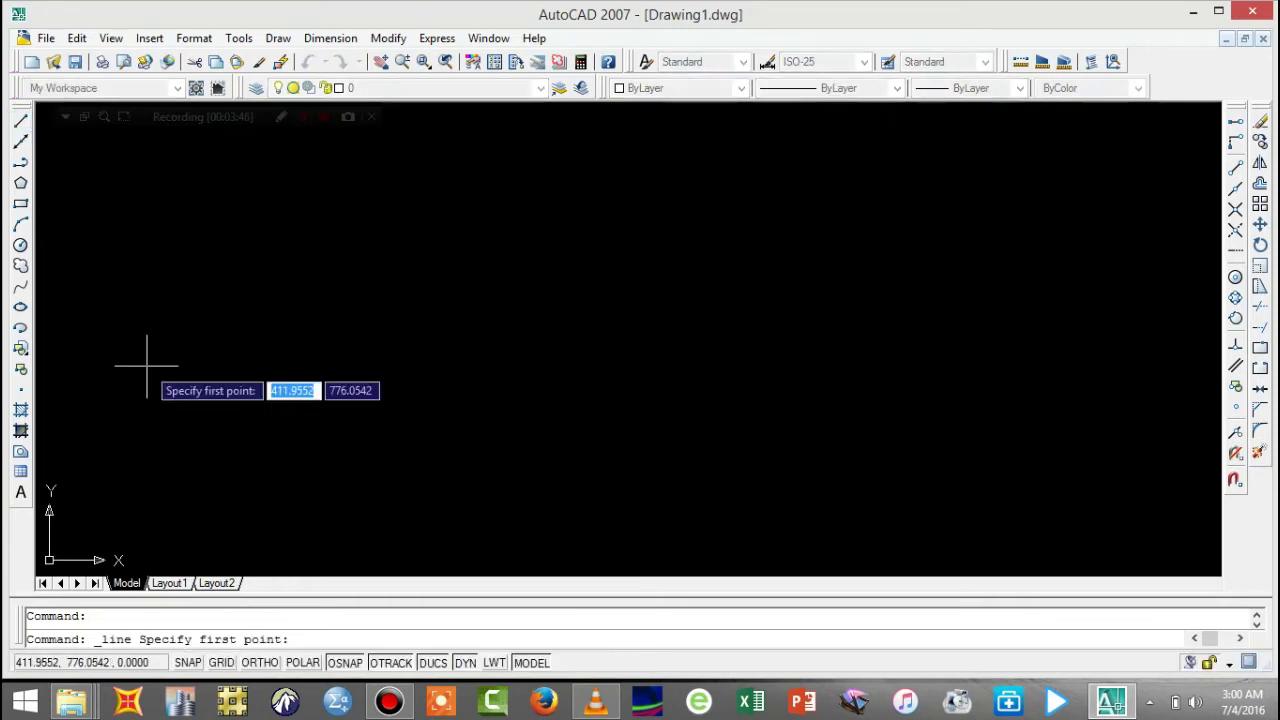
left_click(345, 660)
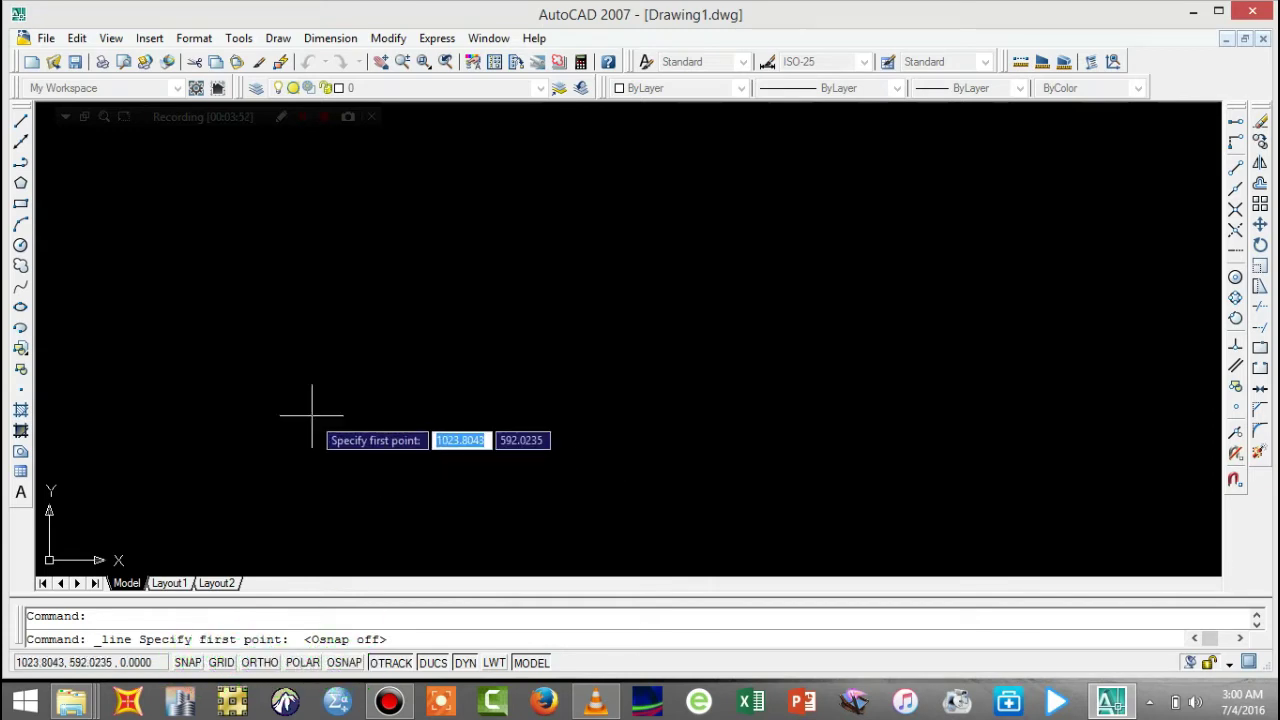
- Draw the zigzag outline through its eight vertices and close it back to the start
left_click(331, 371)
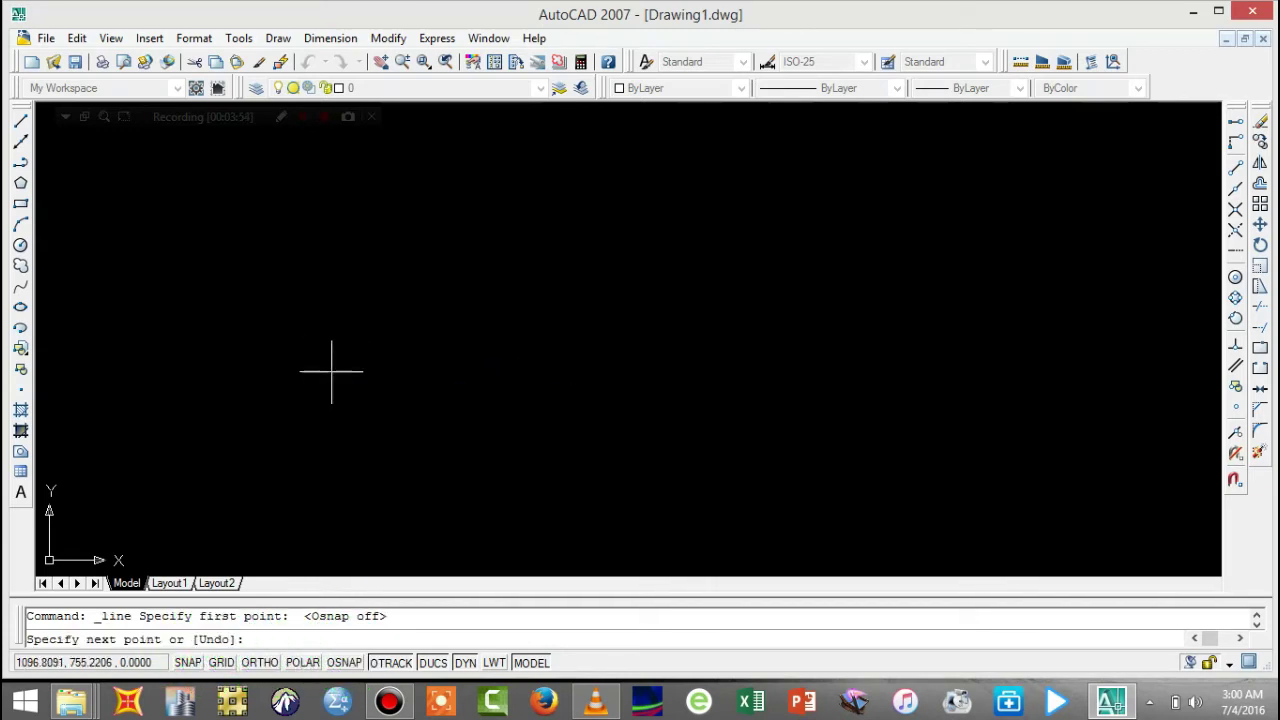
left_click(381, 251)
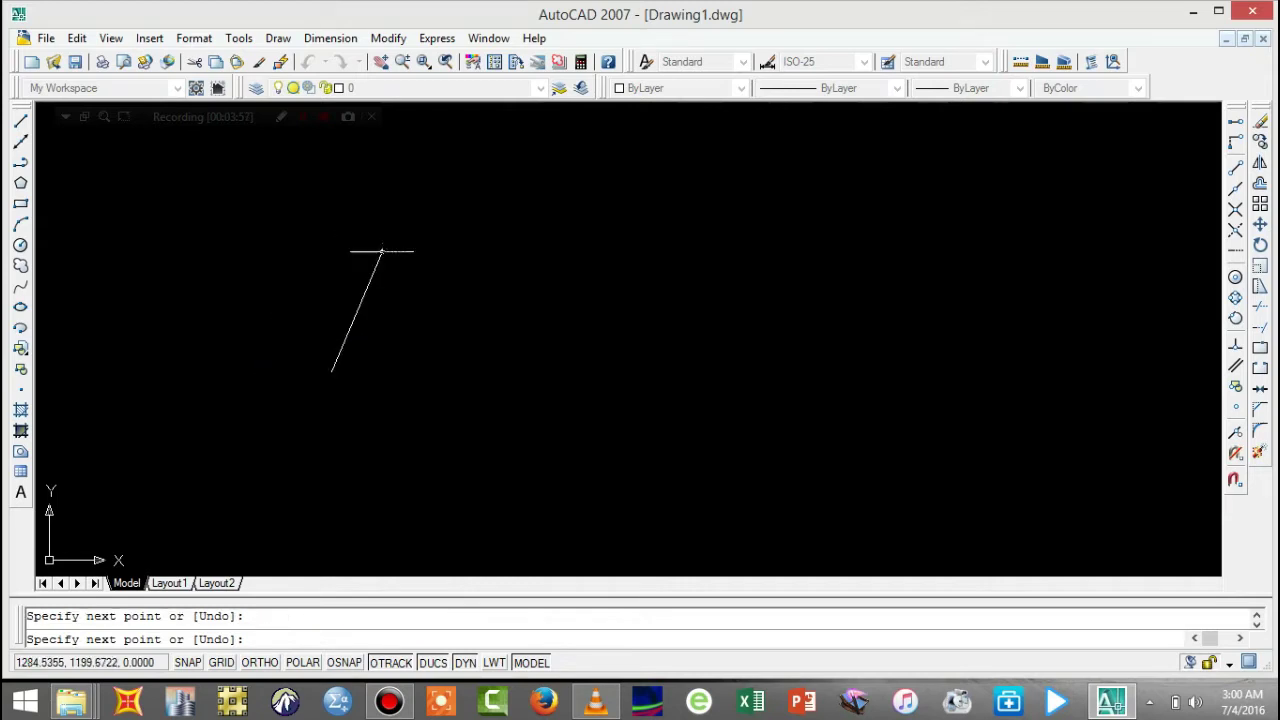
left_click(433, 353)
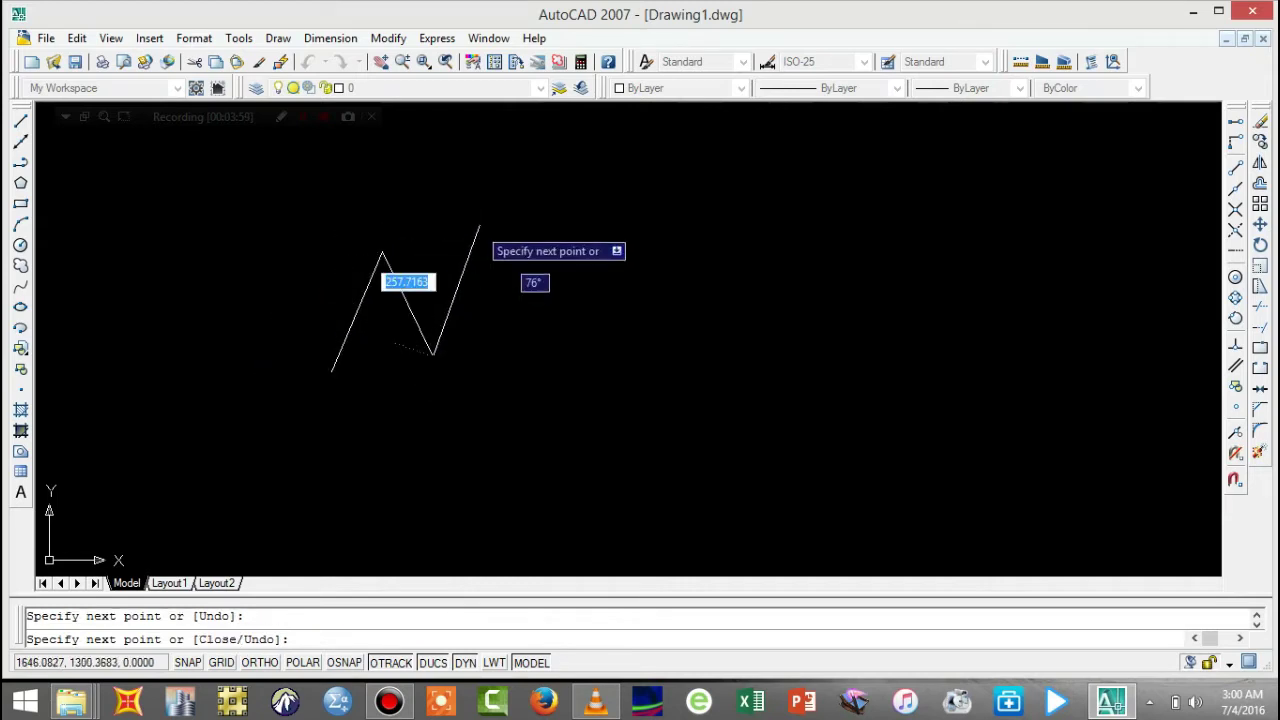
left_click(494, 214)
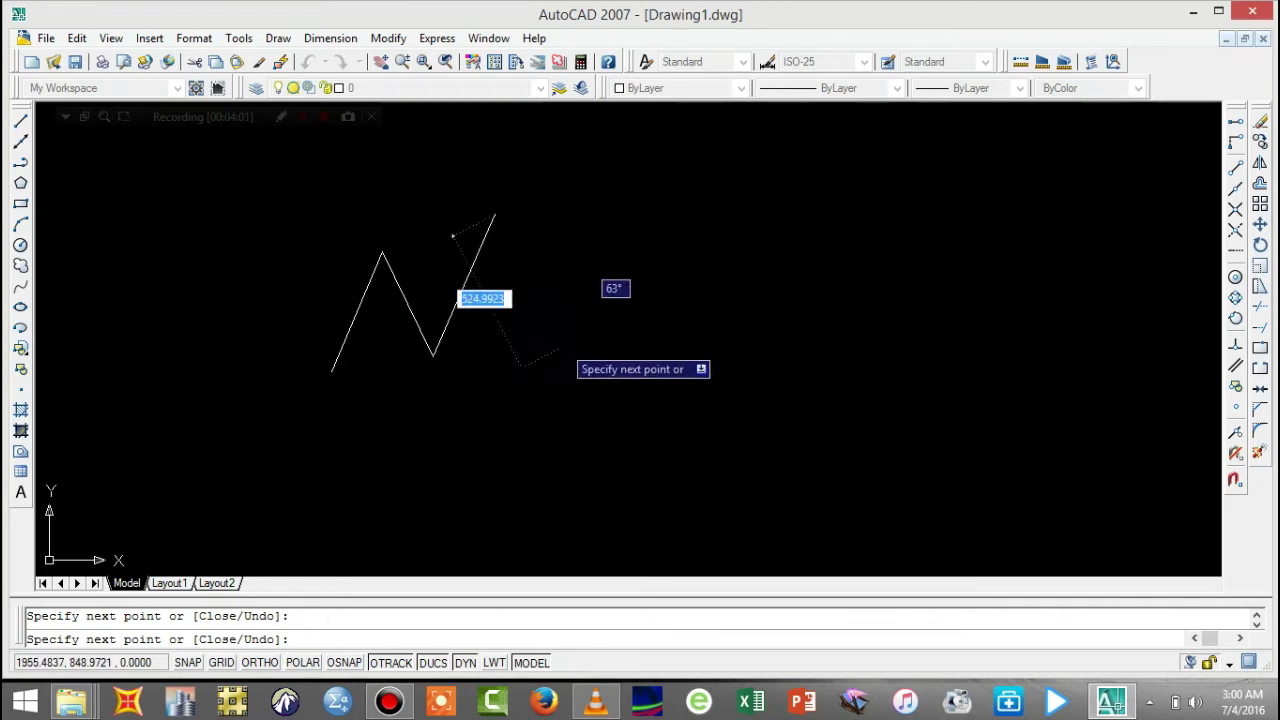
left_click(563, 346)
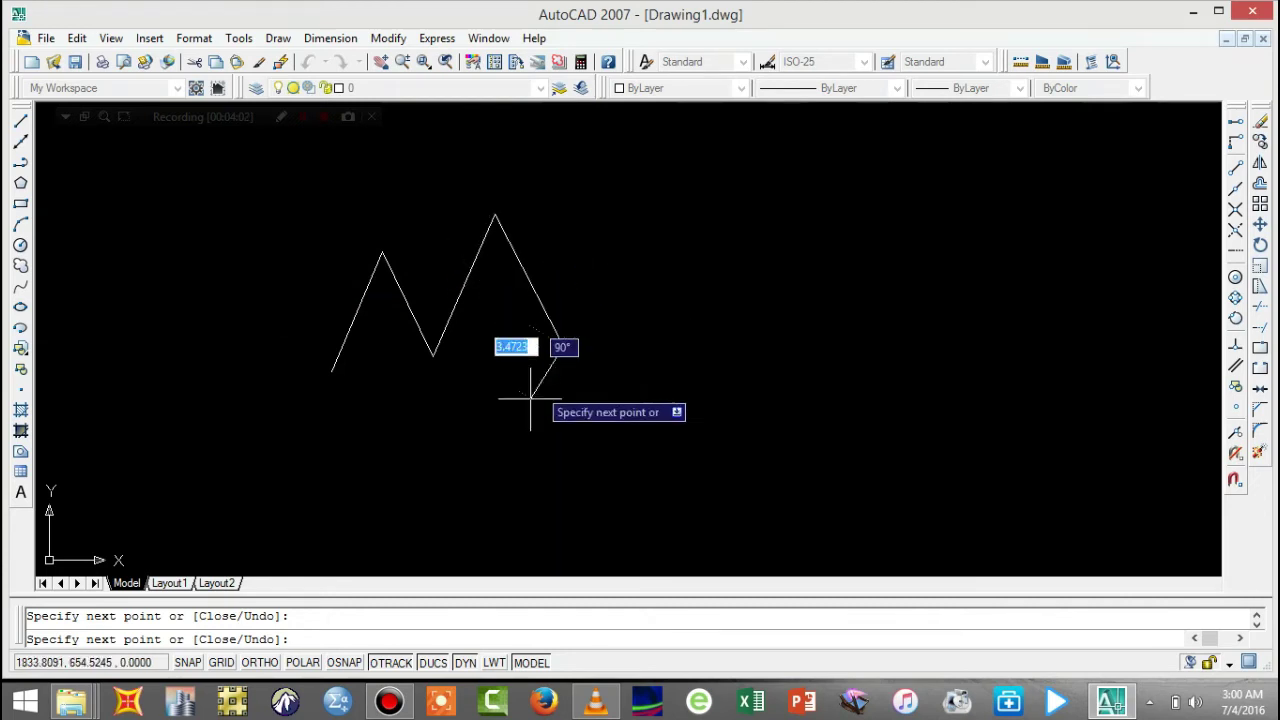
left_click(494, 452)
left_click(601, 404)
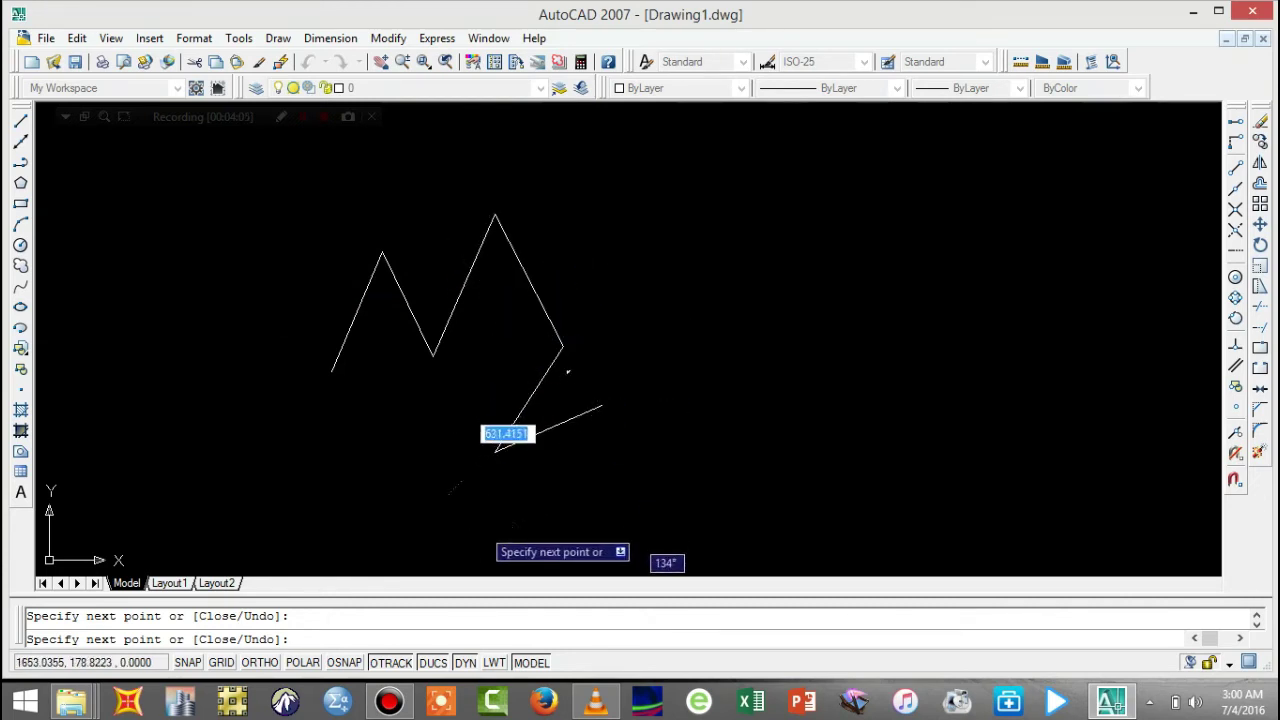
left_click(482, 526)
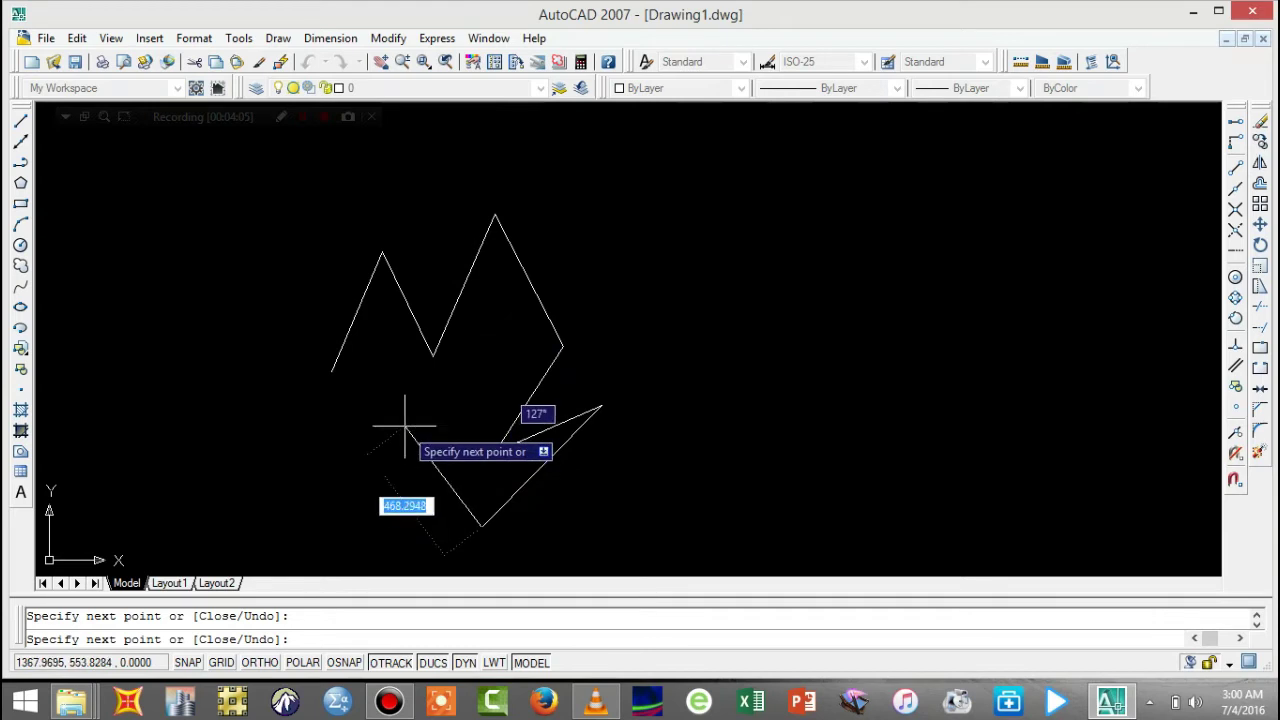
right_click(294, 410)
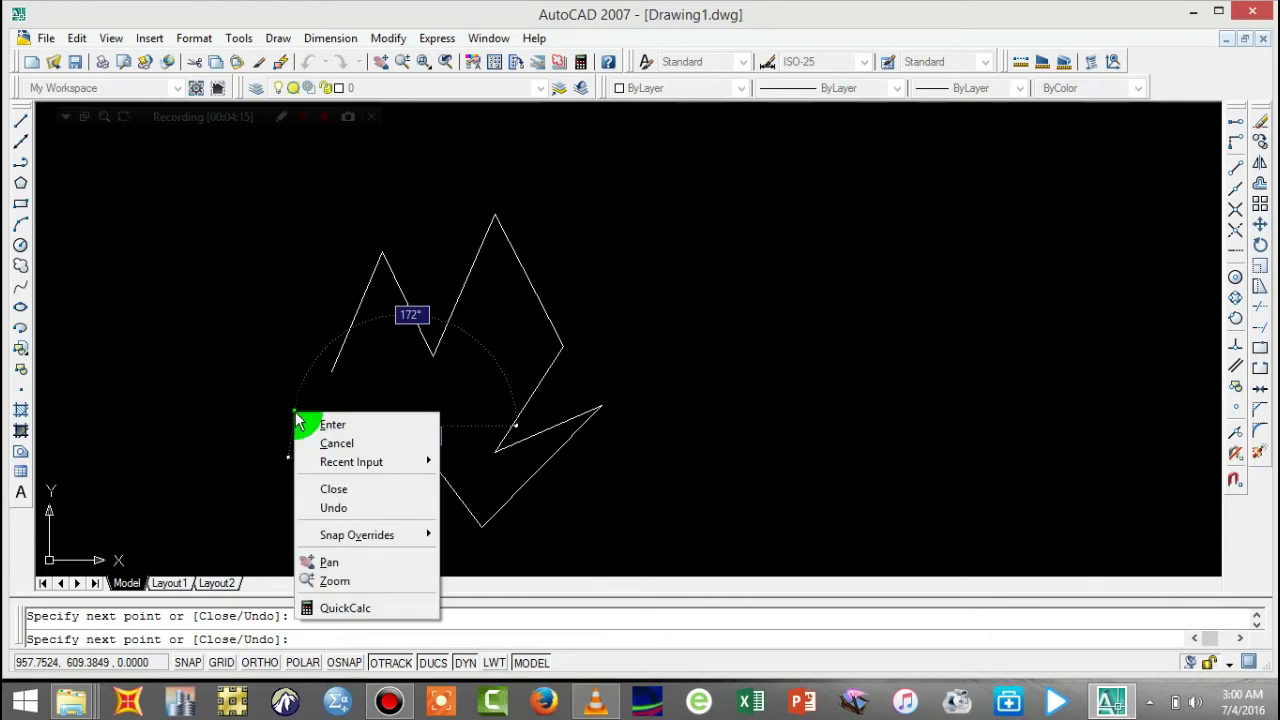
left_click(335, 490)
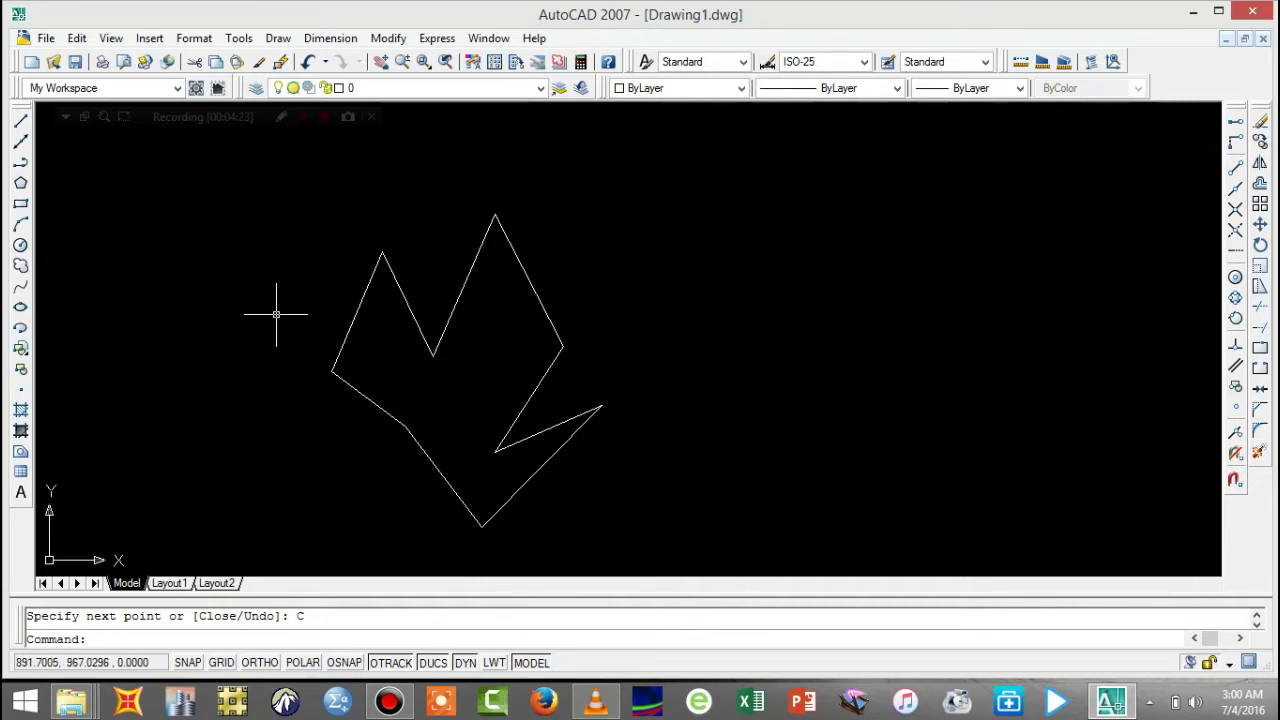
- Draw six corners of a new shape to the right of the zigzag outline
left_click(21, 121)
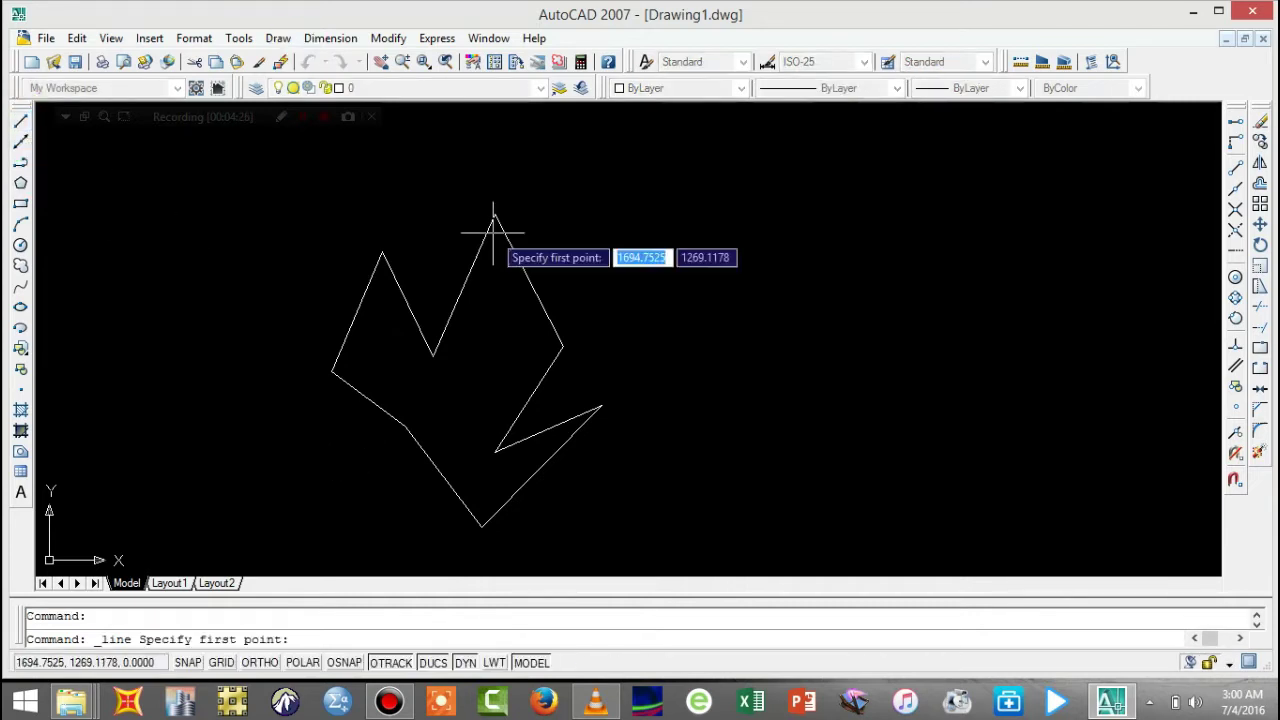
left_click(782, 192)
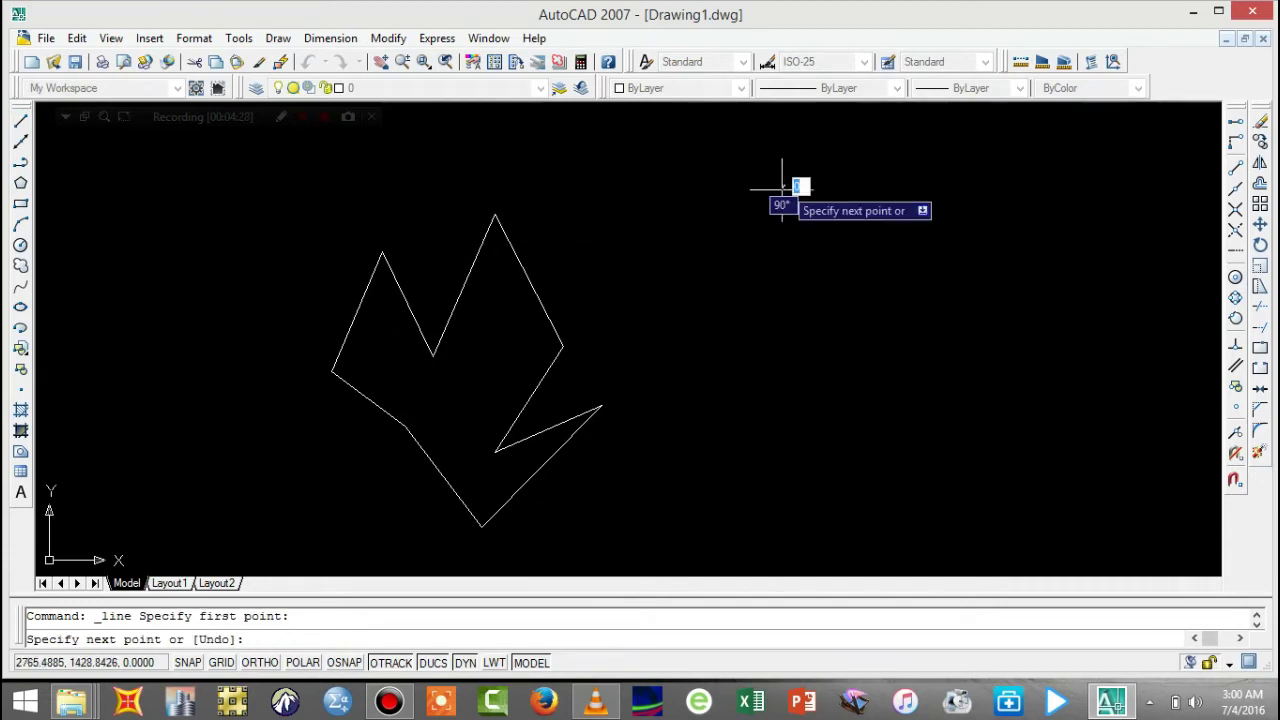
left_click(712, 262)
left_click(790, 349)
left_click(922, 398)
left_click(960, 232)
left_click(897, 192)
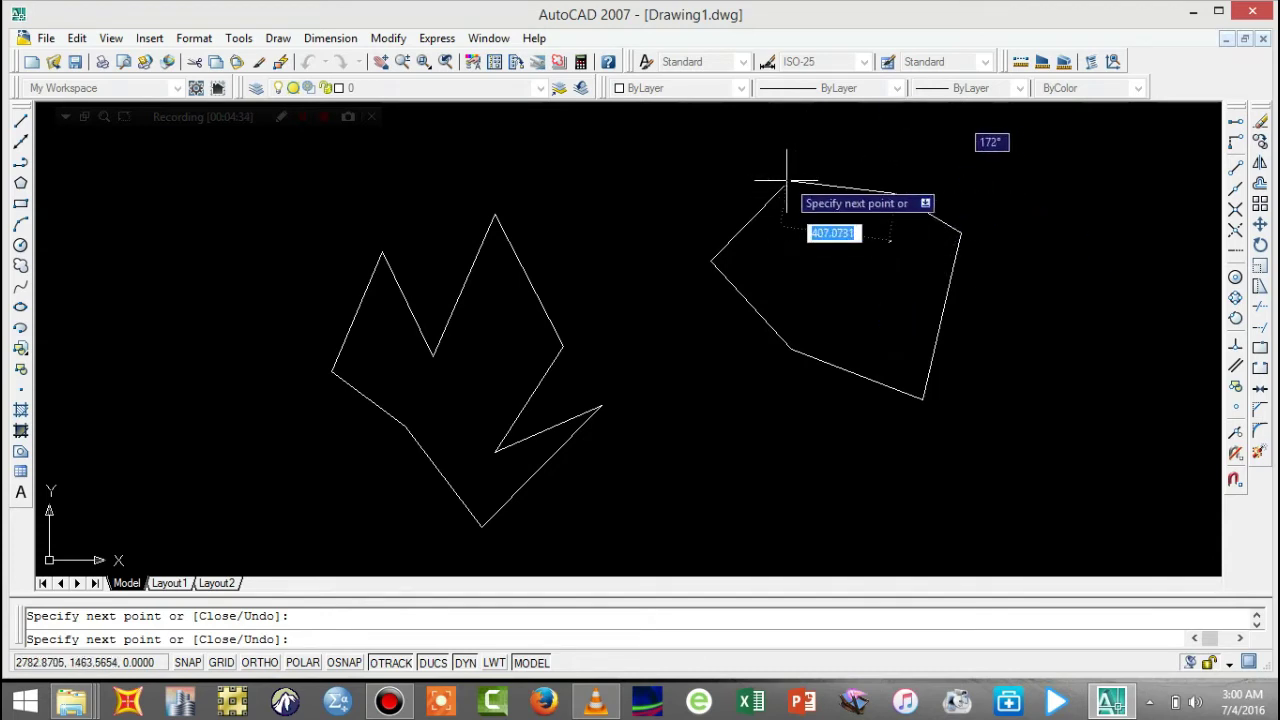
- Turn on OSNAP, snap the last edge to the starting endpoint, and finish
left_click(345, 664)
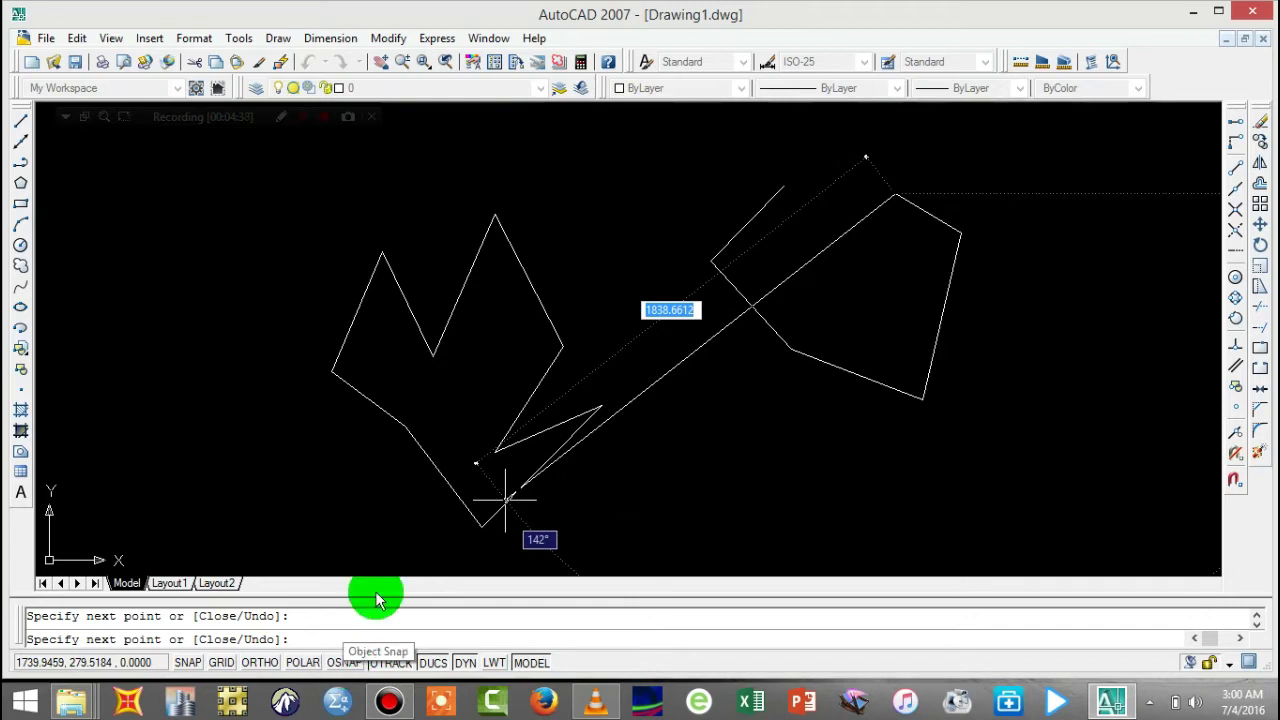
left_click(784, 186)
right_click(785, 190)
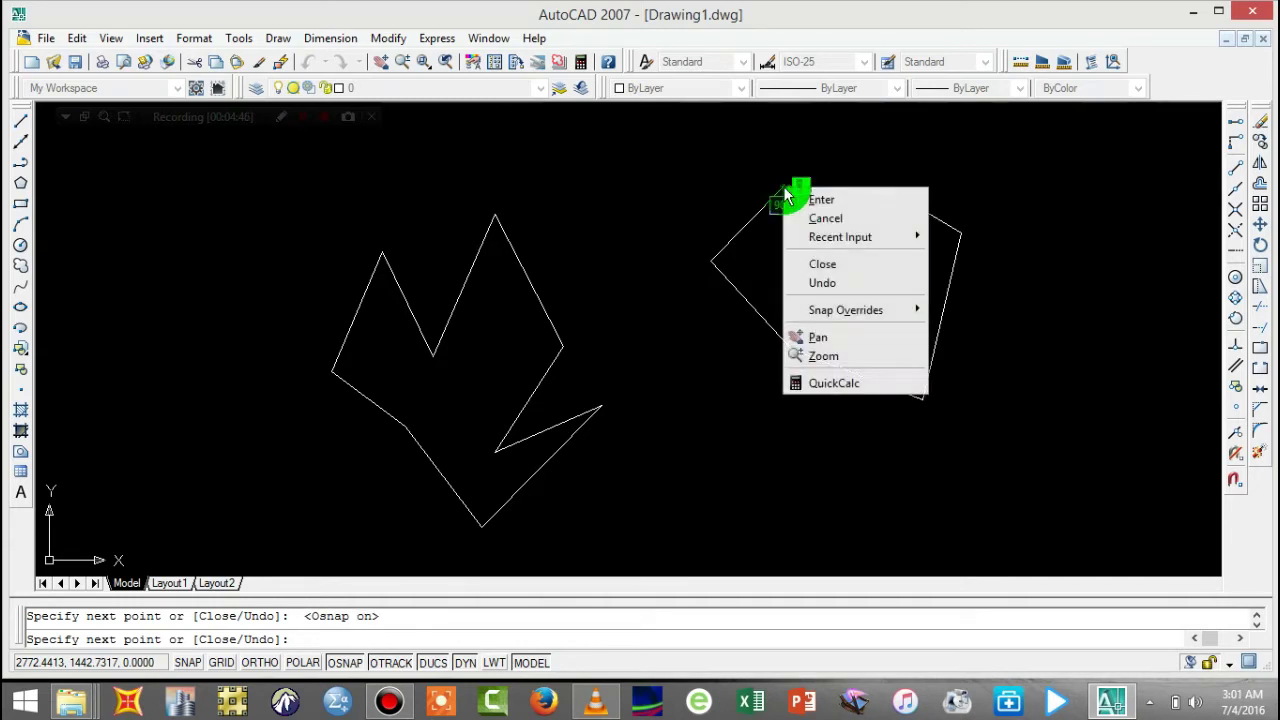
left_click(806, 201)
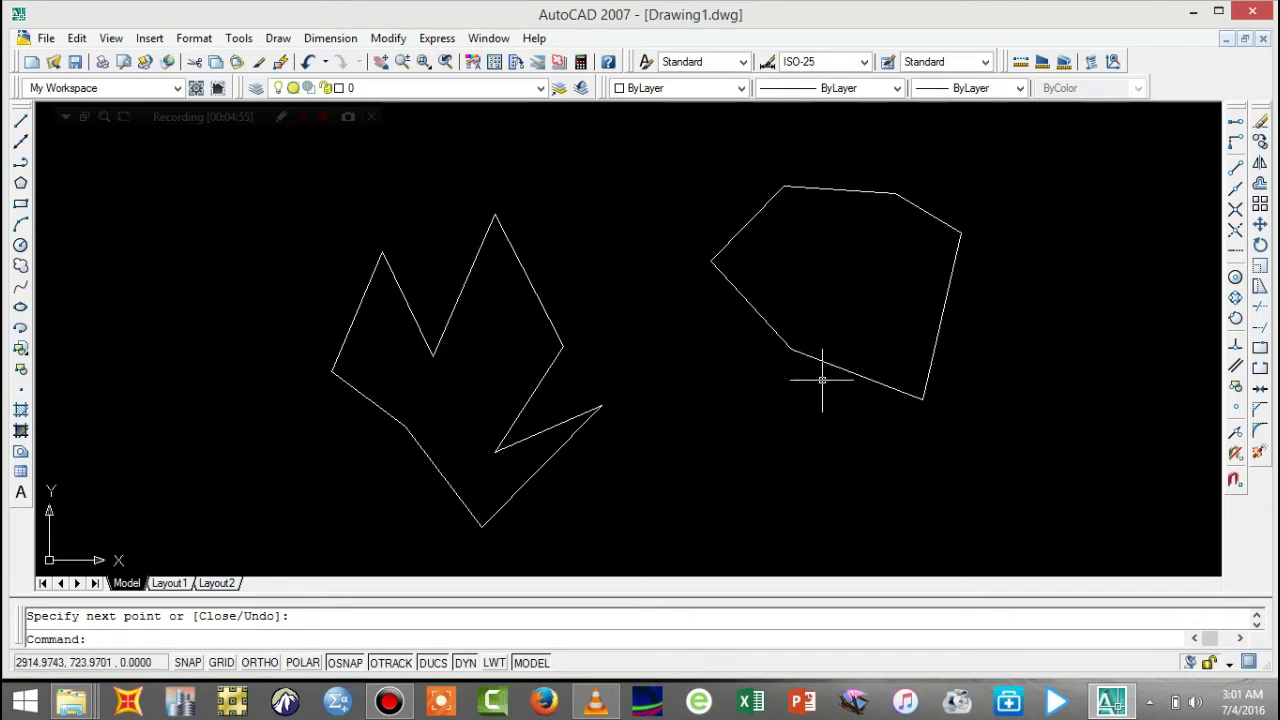
- Pan the drawing up and left to open space below the shapes
left_click(381, 61)
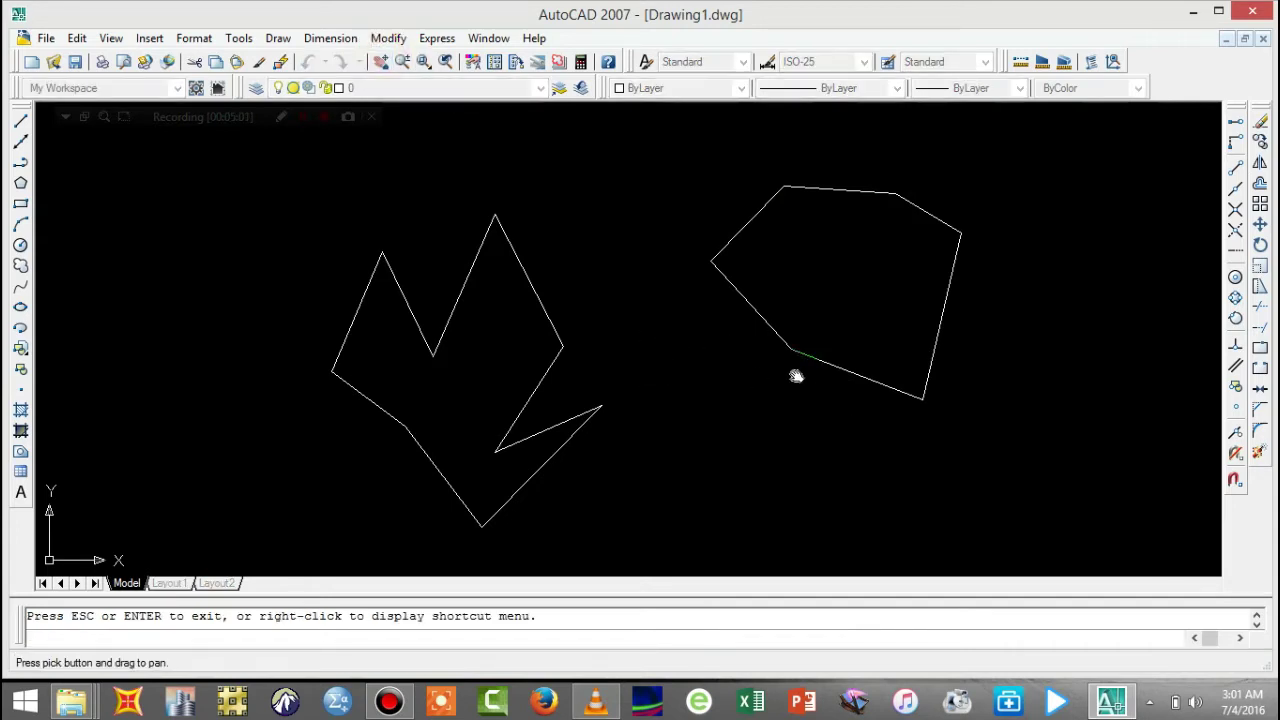
left_click_drag(796, 376, 557, 266)
left_click_drag(668, 322, 619, 291)
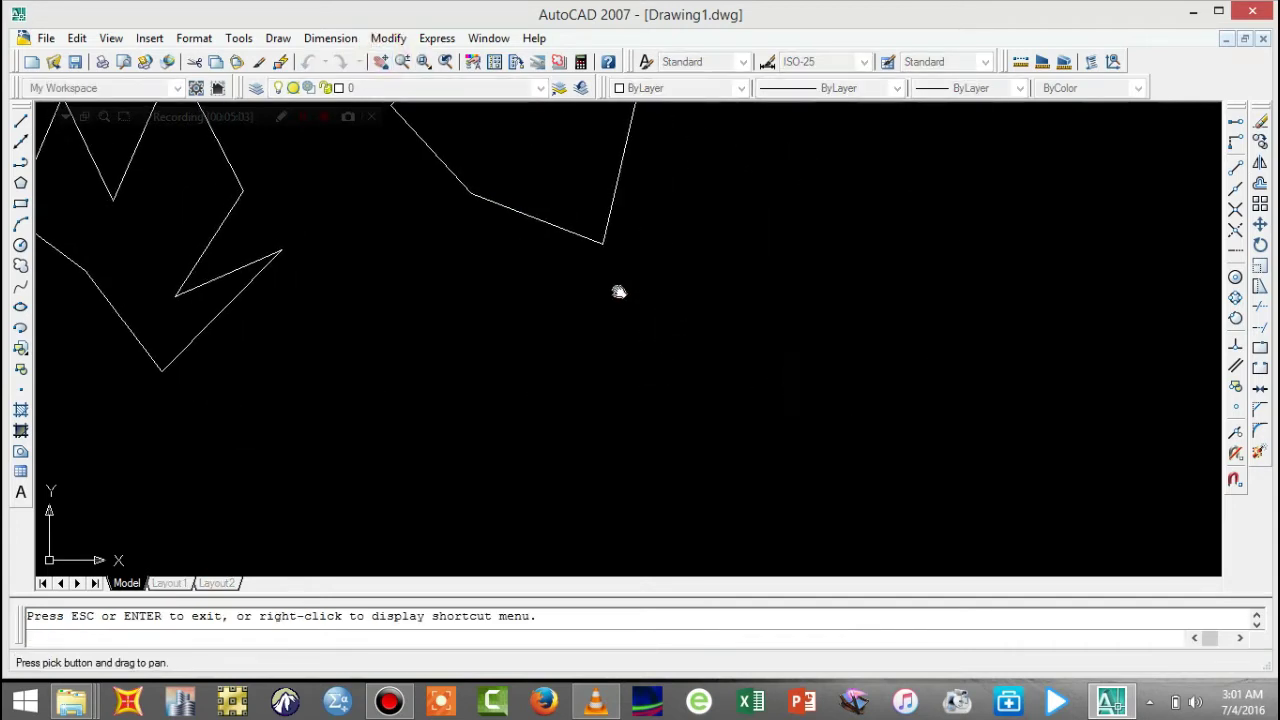
- Start a new line below the six-sided outline and turn DYN input off
left_click(20, 120)
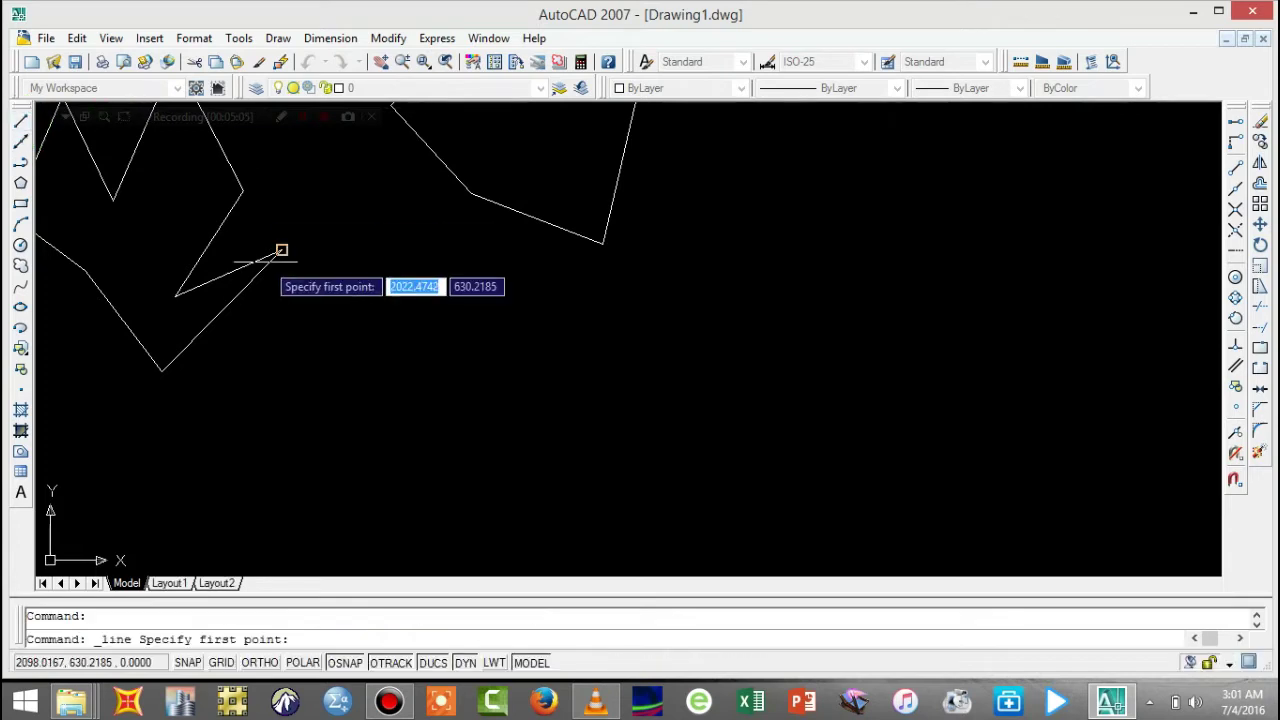
left_click(411, 324)
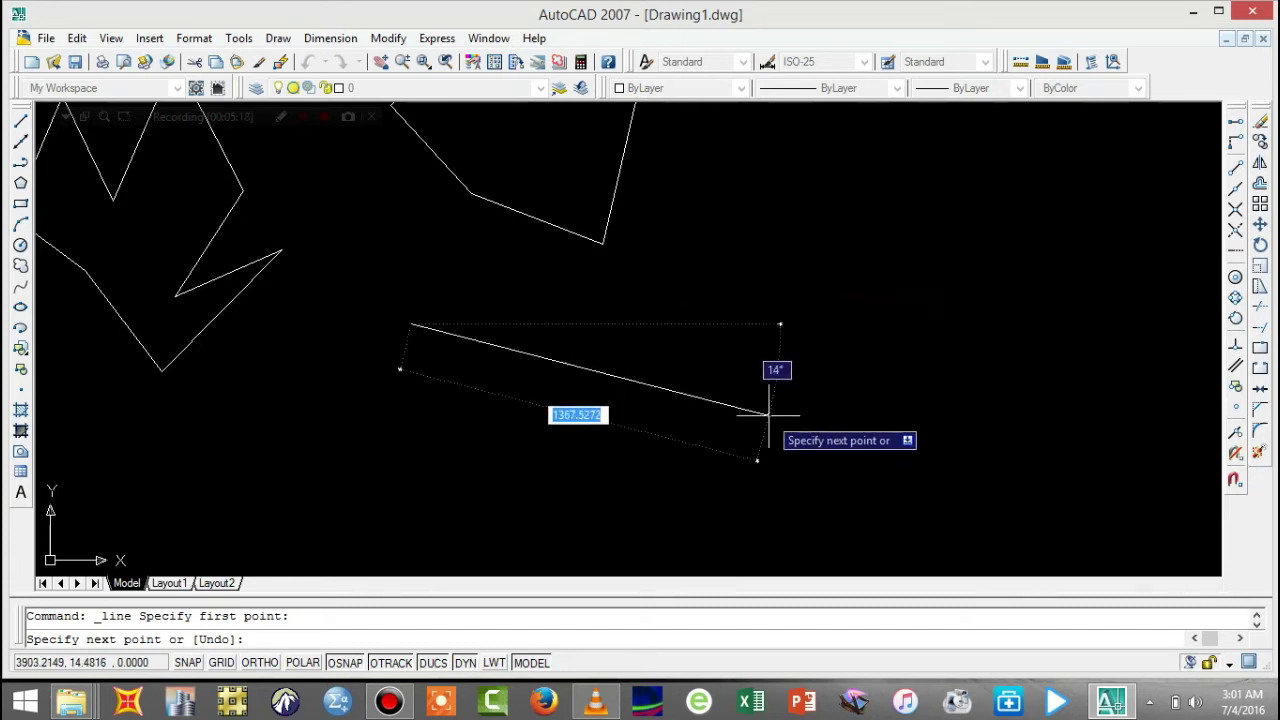
type("4.2688")
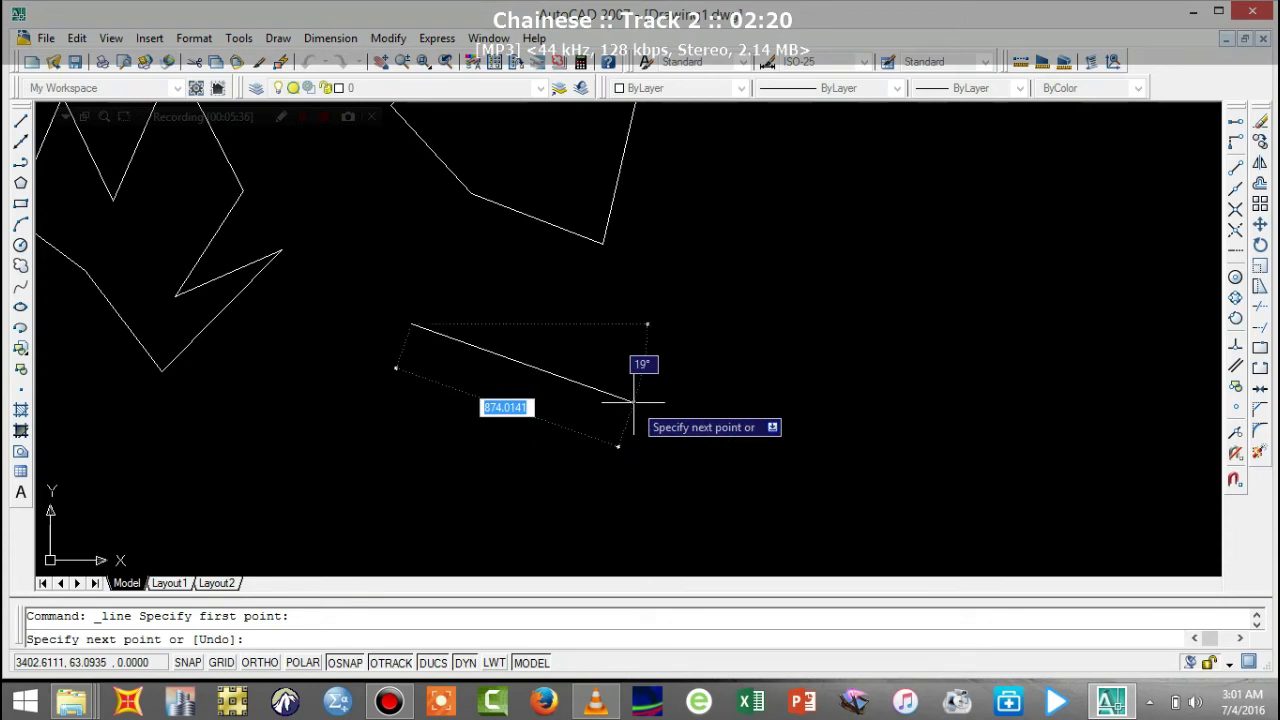
left_click(464, 663)
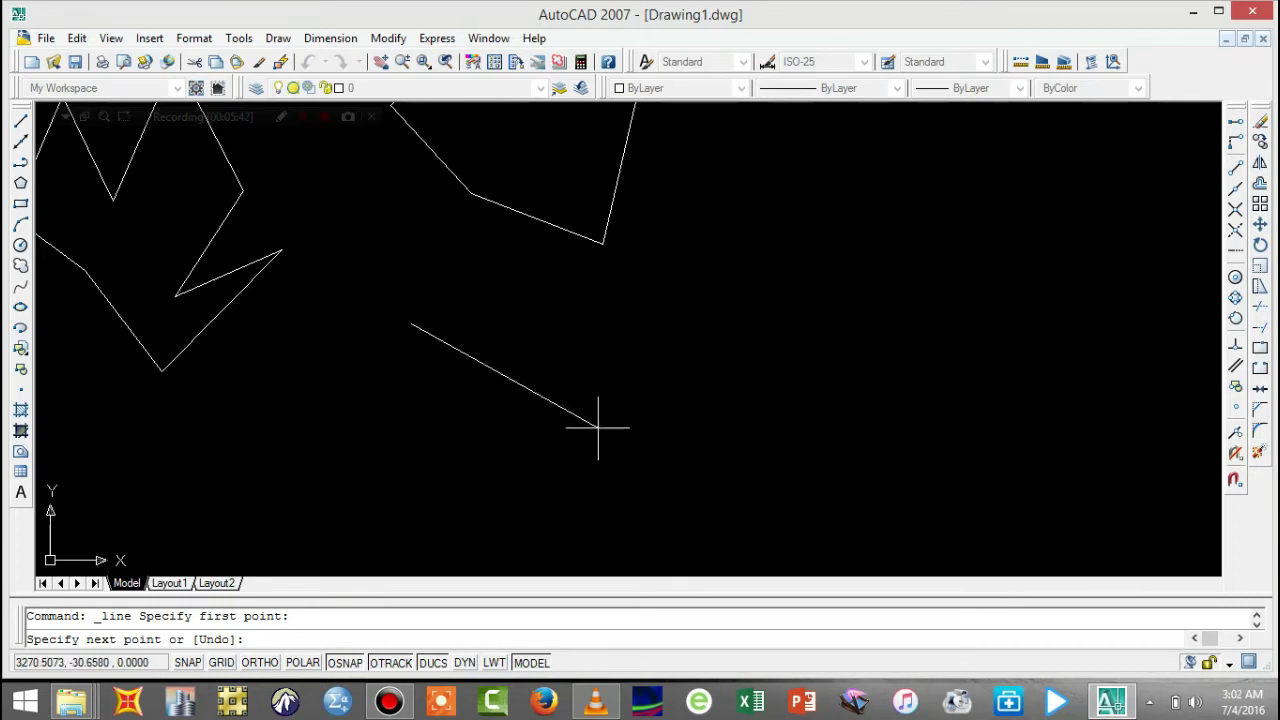
- With DYN back on, draw a line 1000 long at 35° and end LINE
left_click(464, 664)
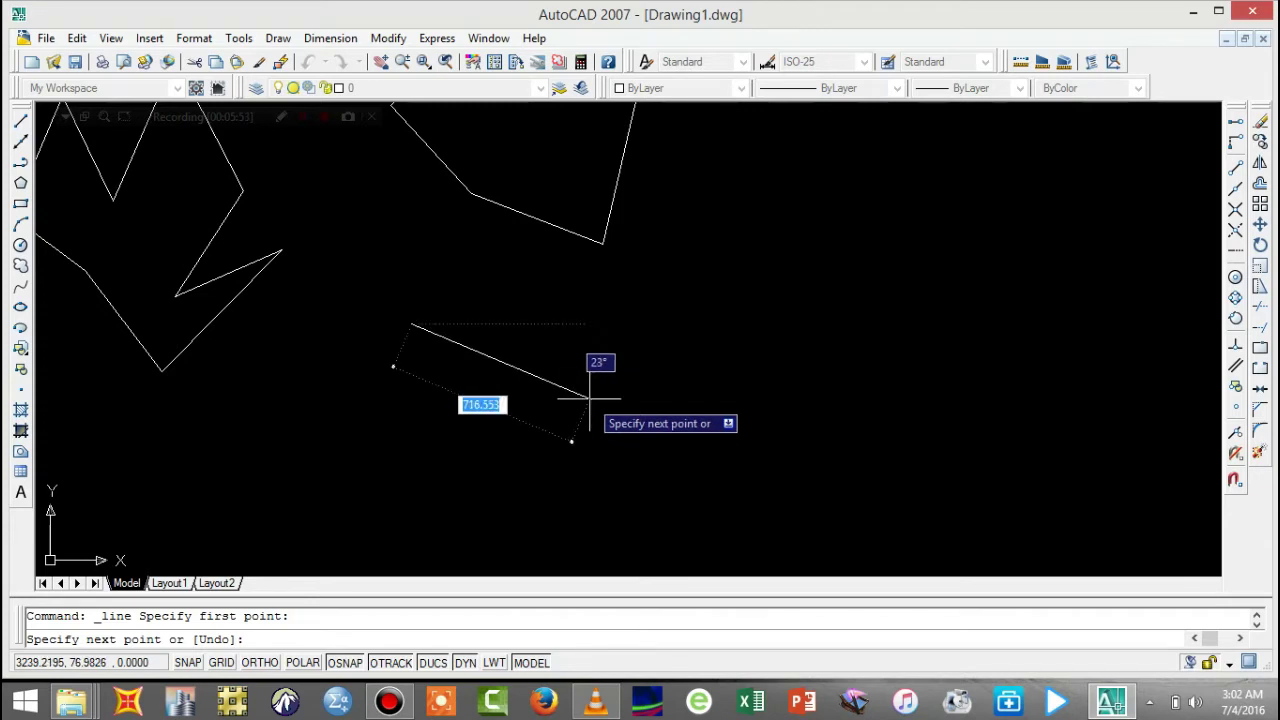
type("1000")
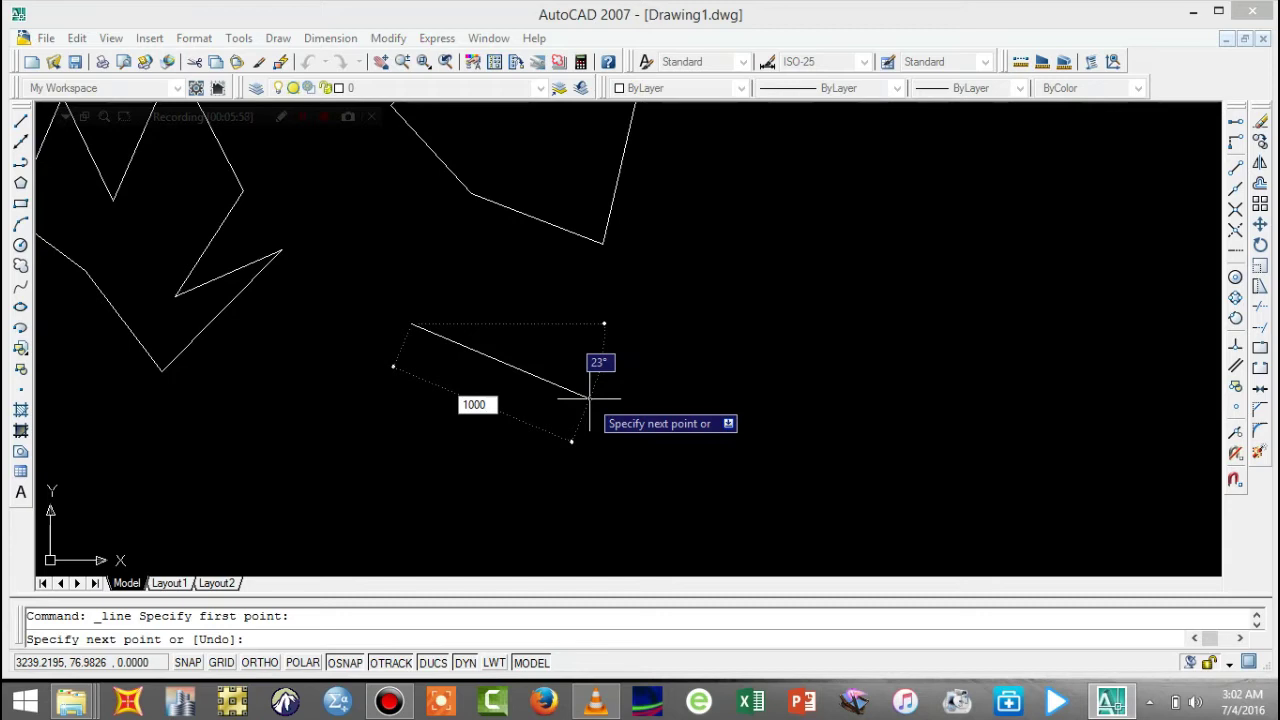
key("Tab")
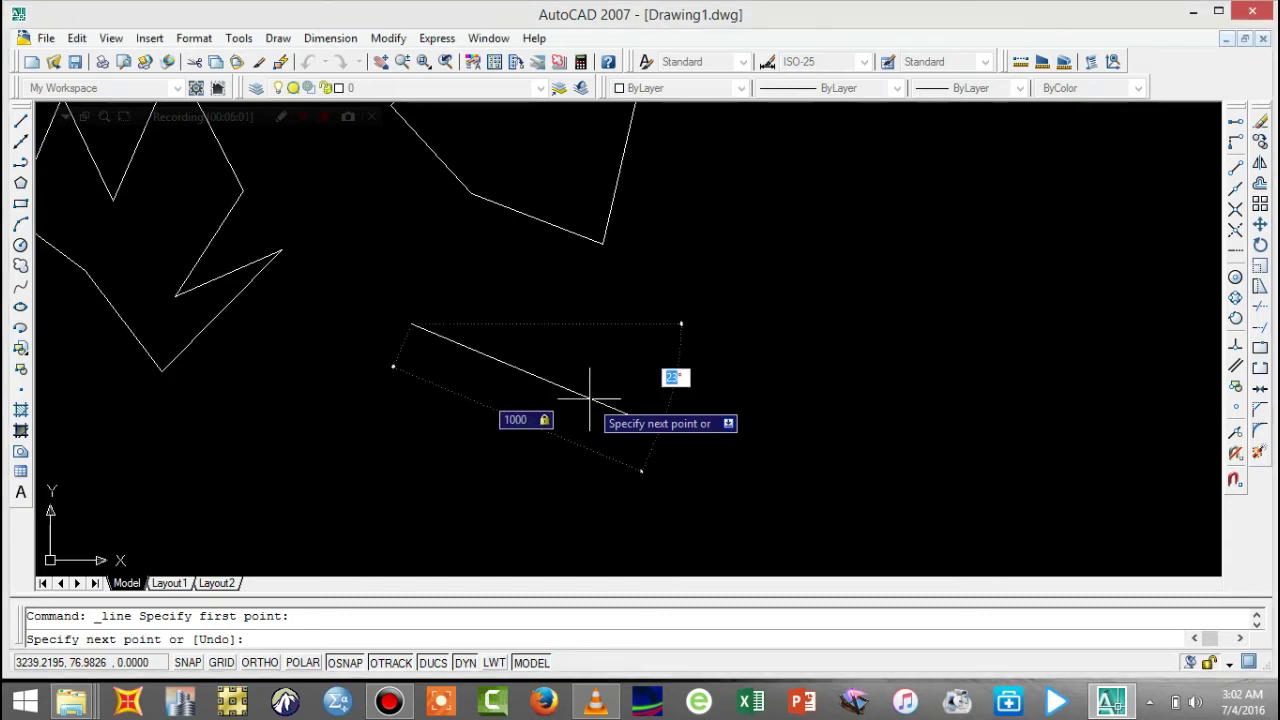
type("35")
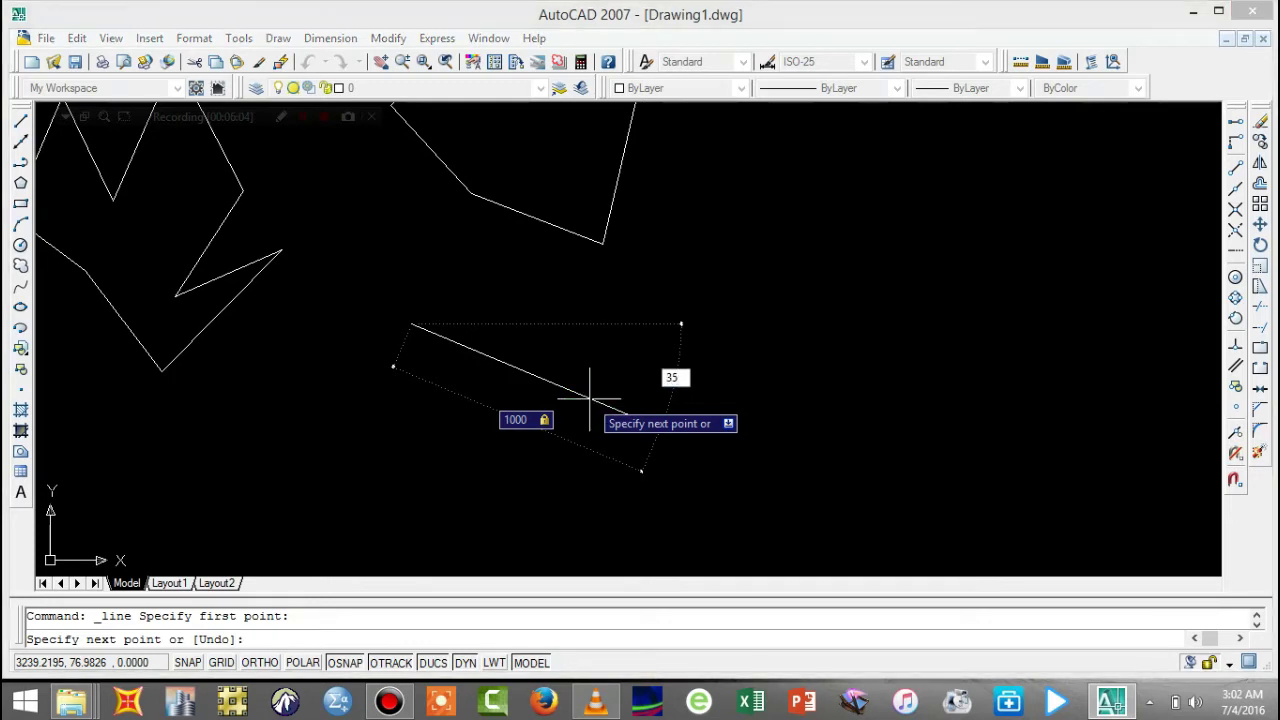
key("Return")
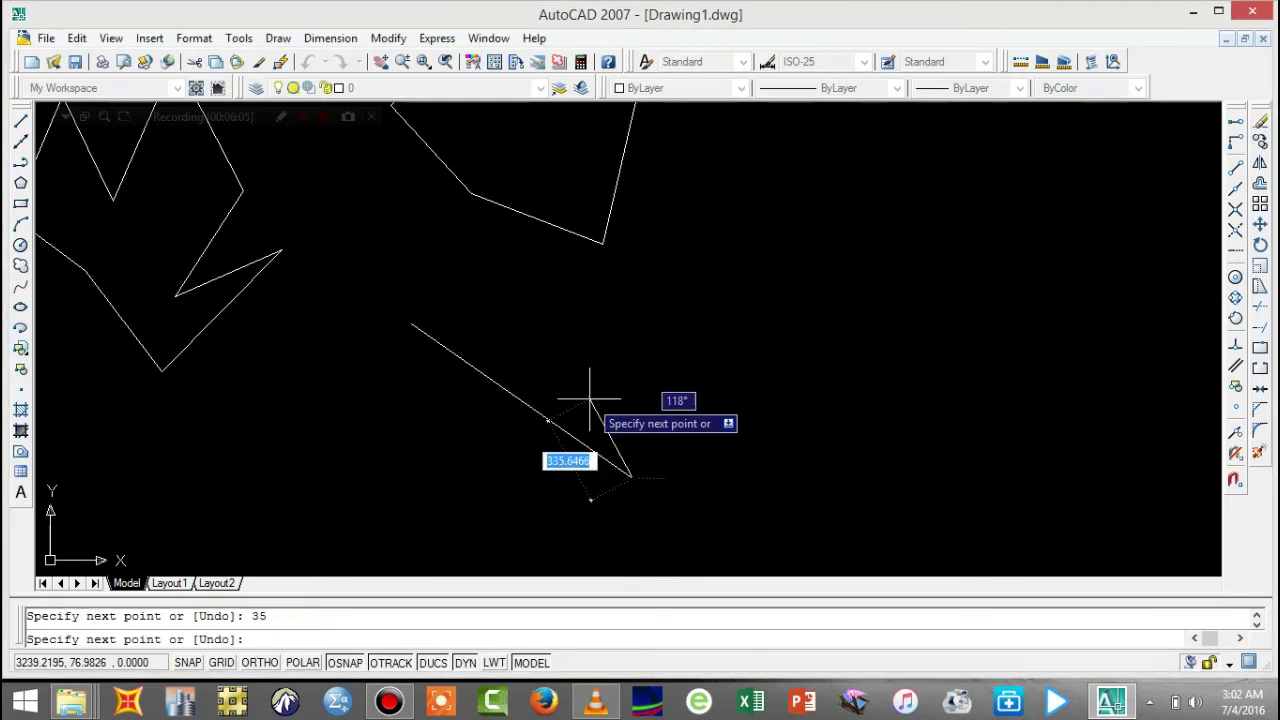
key("Return")
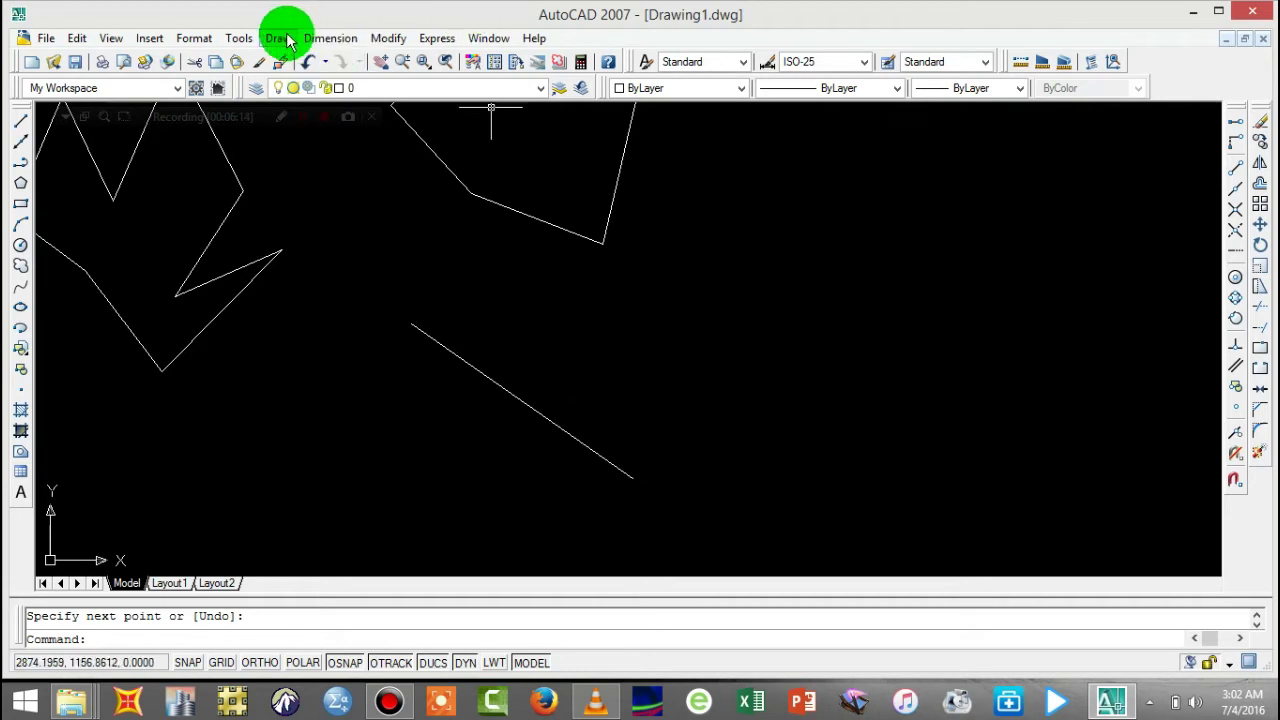
- Add an aligned dimension between the diagonal line's two endpoints
left_click(326, 40)
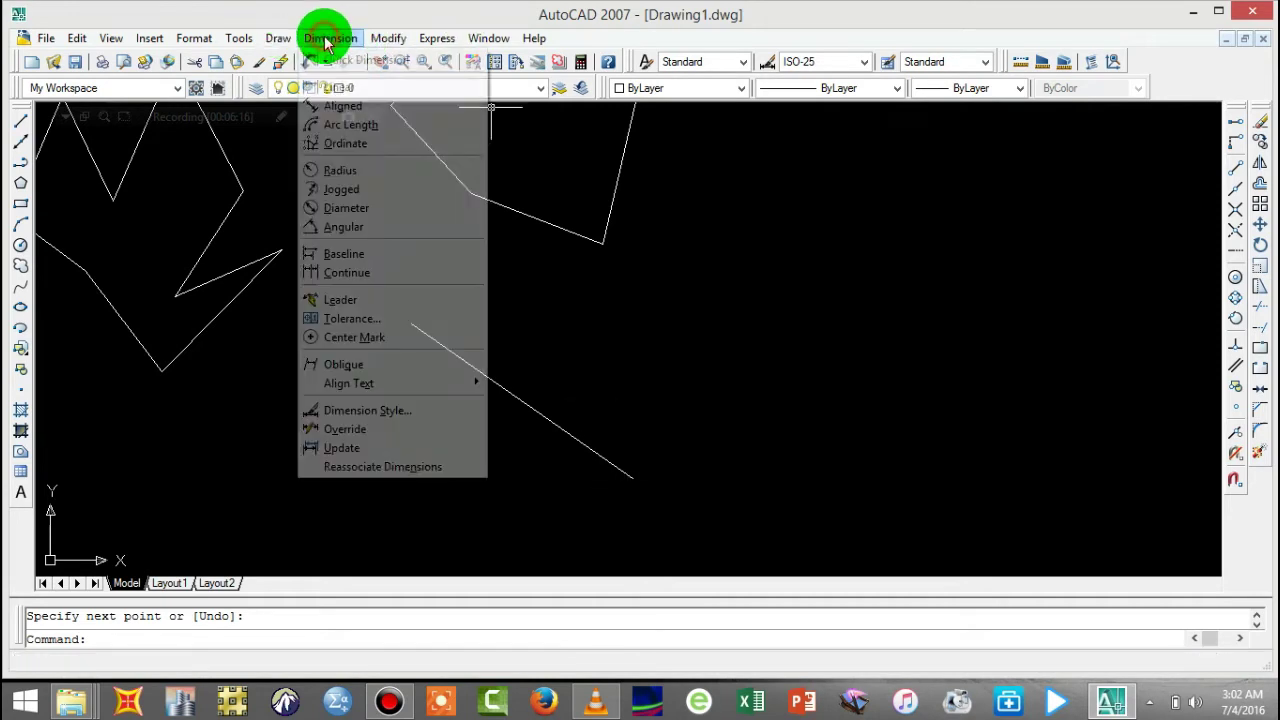
left_click(340, 106)
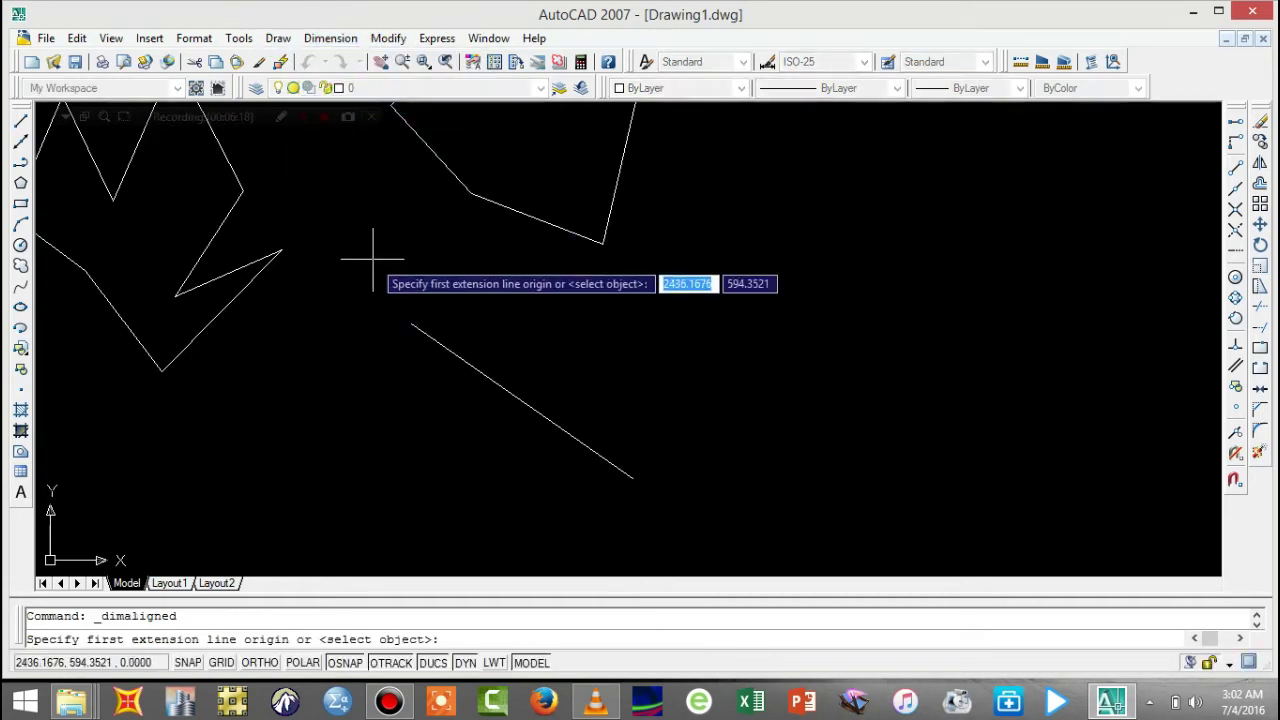
left_click(411, 323)
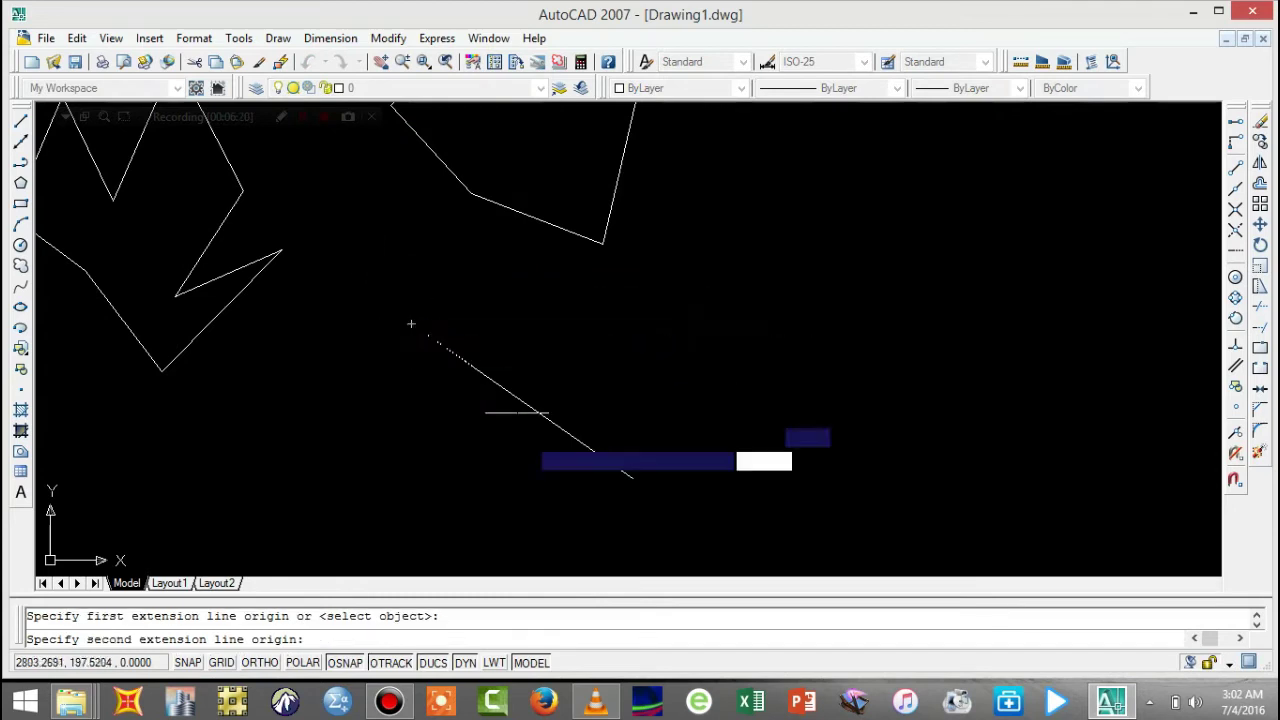
left_click(632, 478)
left_click(667, 430)
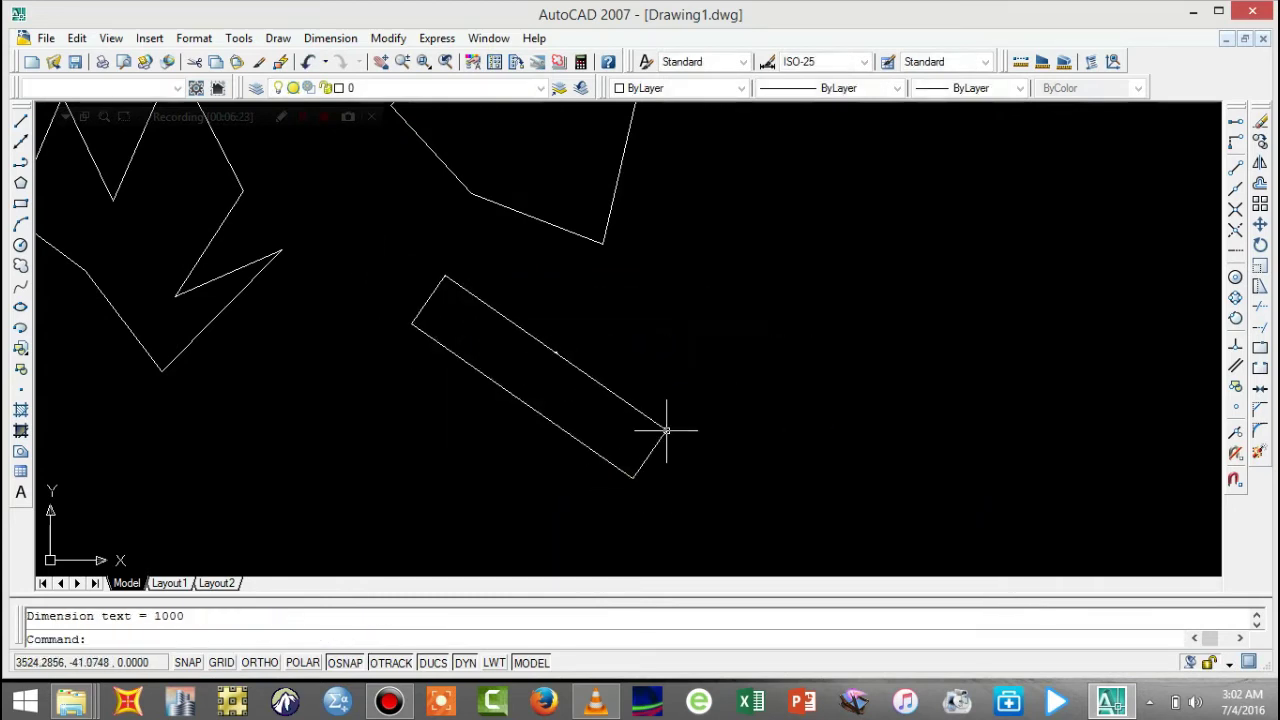
- Select the 1000 dimension and start a Zoom Window around it
left_click(574, 361)
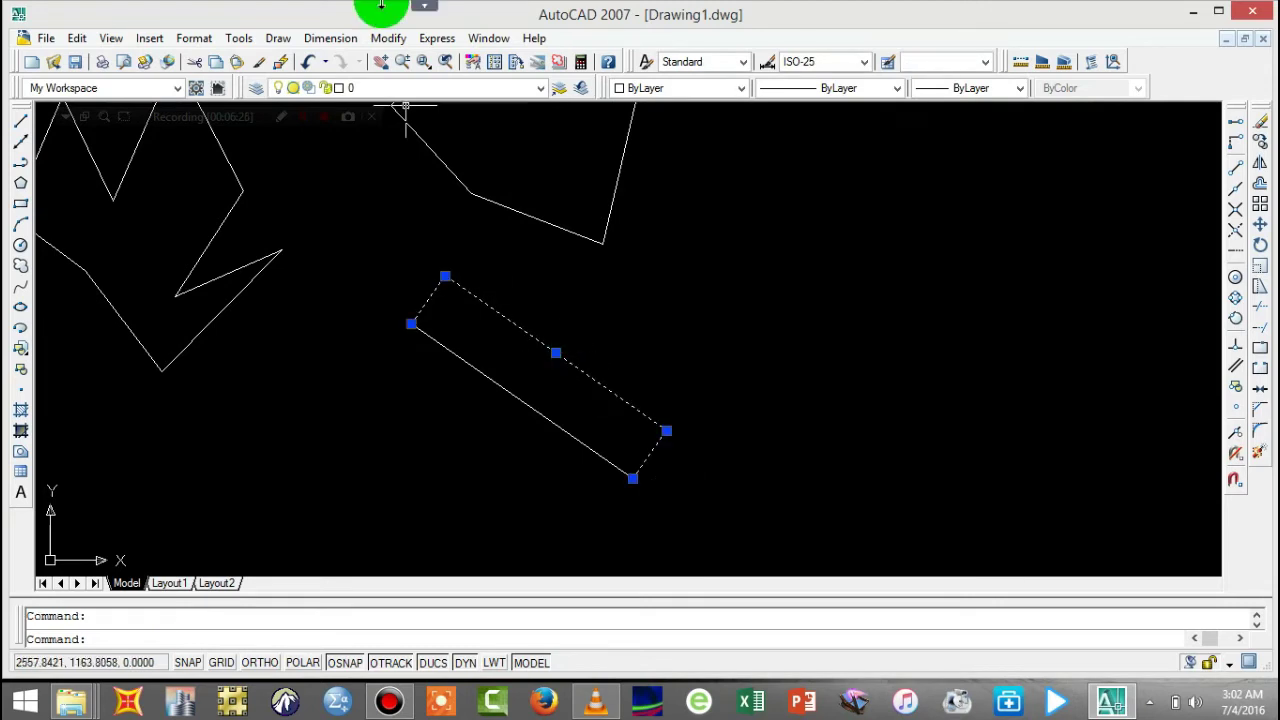
left_click(404, 62)
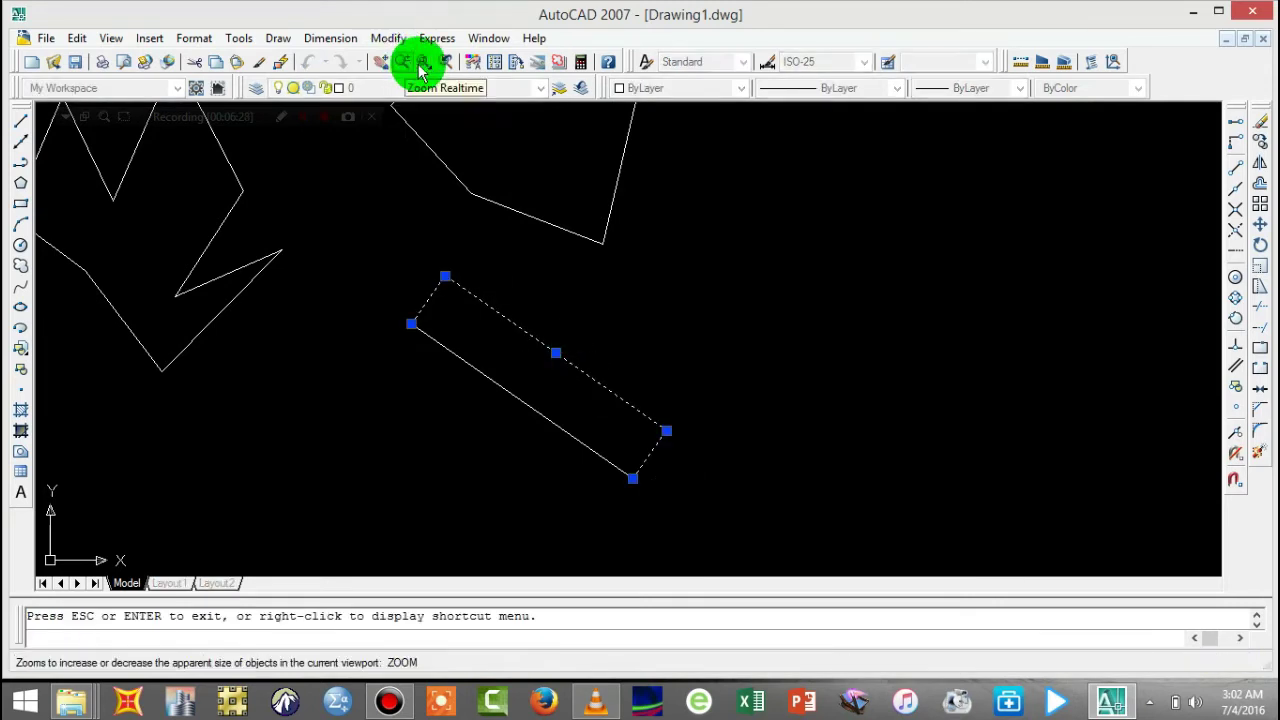
left_click(424, 62)
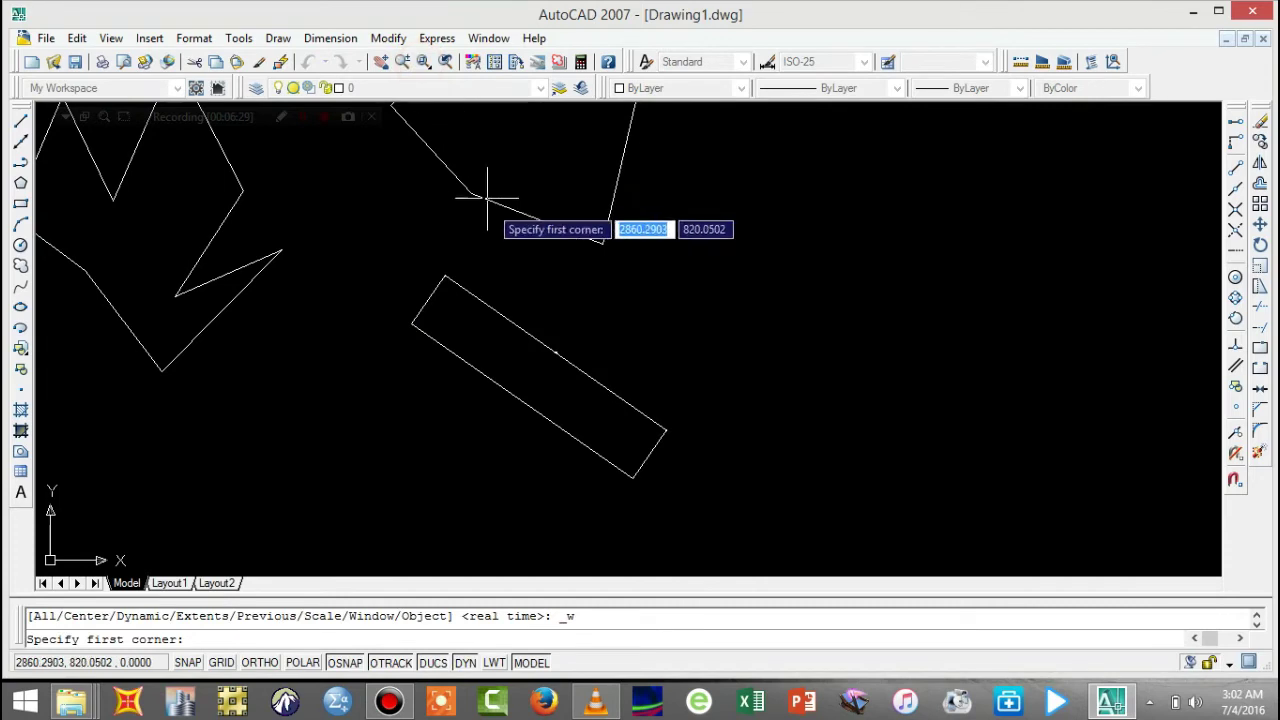
left_click(531, 330)
- Zoom in on the dimensioned 1000-unit line and erase the long diagonal
left_click(586, 386)
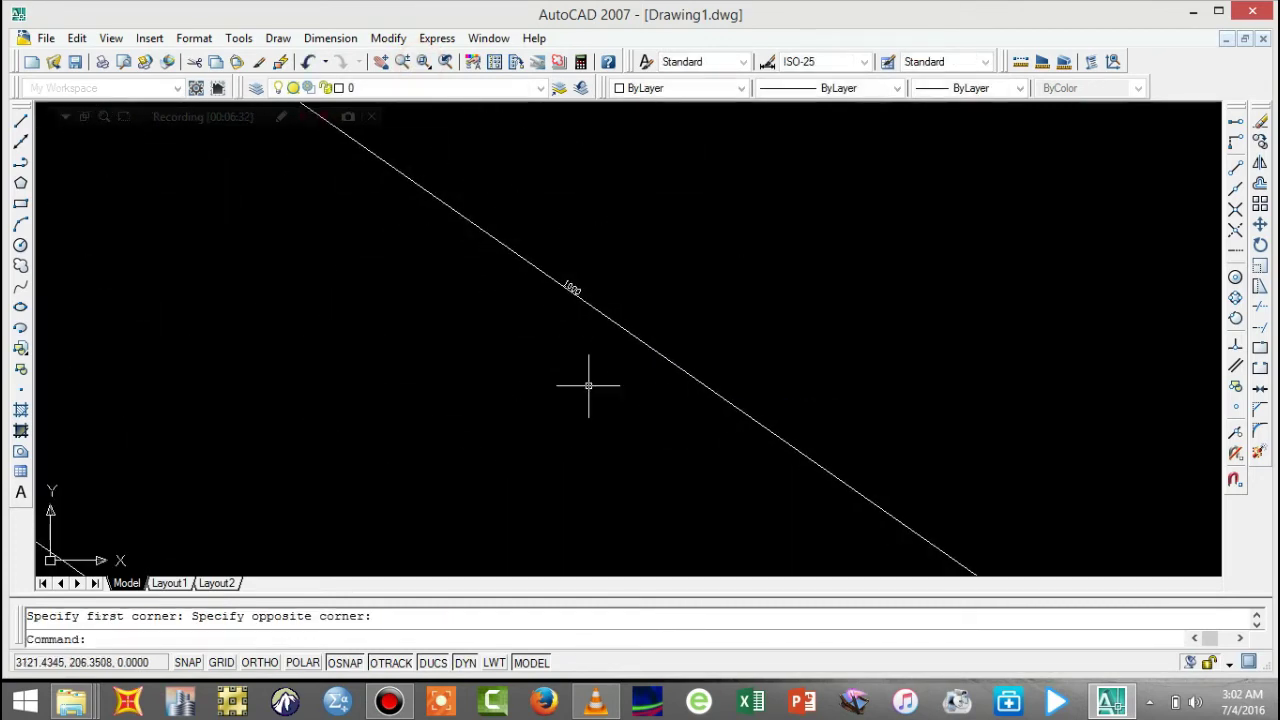
left_click(571, 286)
key("Delete")
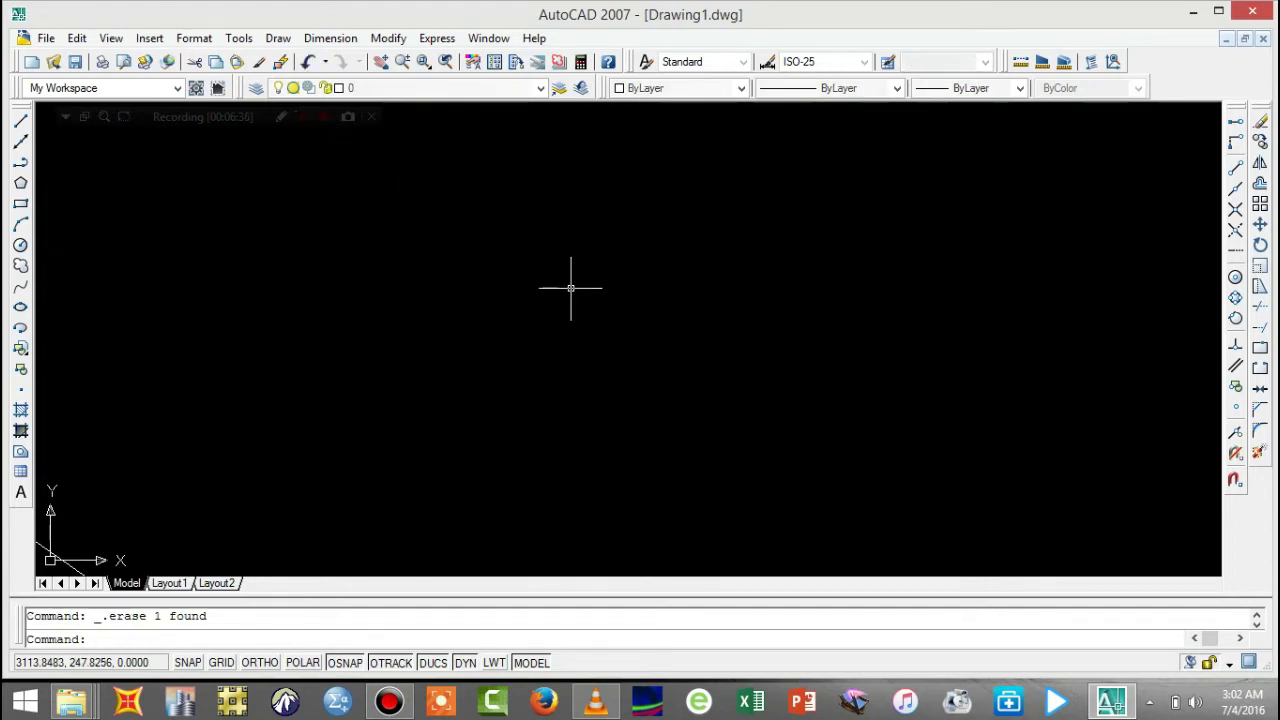
- Zoom out to reveal the surrounding shapes, then restore the previous view
left_click(400, 60)
left_click_drag(523, 283, 534, 597)
left_click_drag(574, 226, 571, 694)
left_click_drag(585, 437, 580, 425)
left_click(446, 61)
left_click(446, 61)
left_click(446, 61)
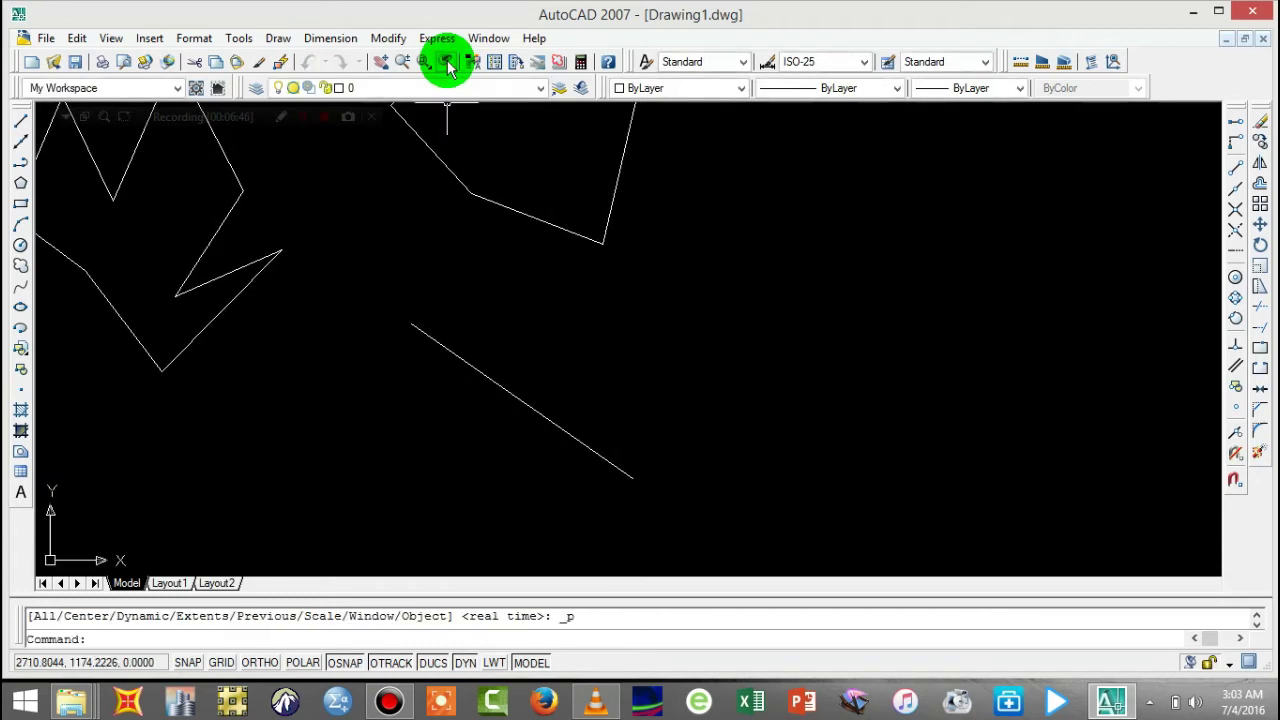
- Pan the zigzag shapes back into view and delete the remaining stray selection
left_click(385, 70)
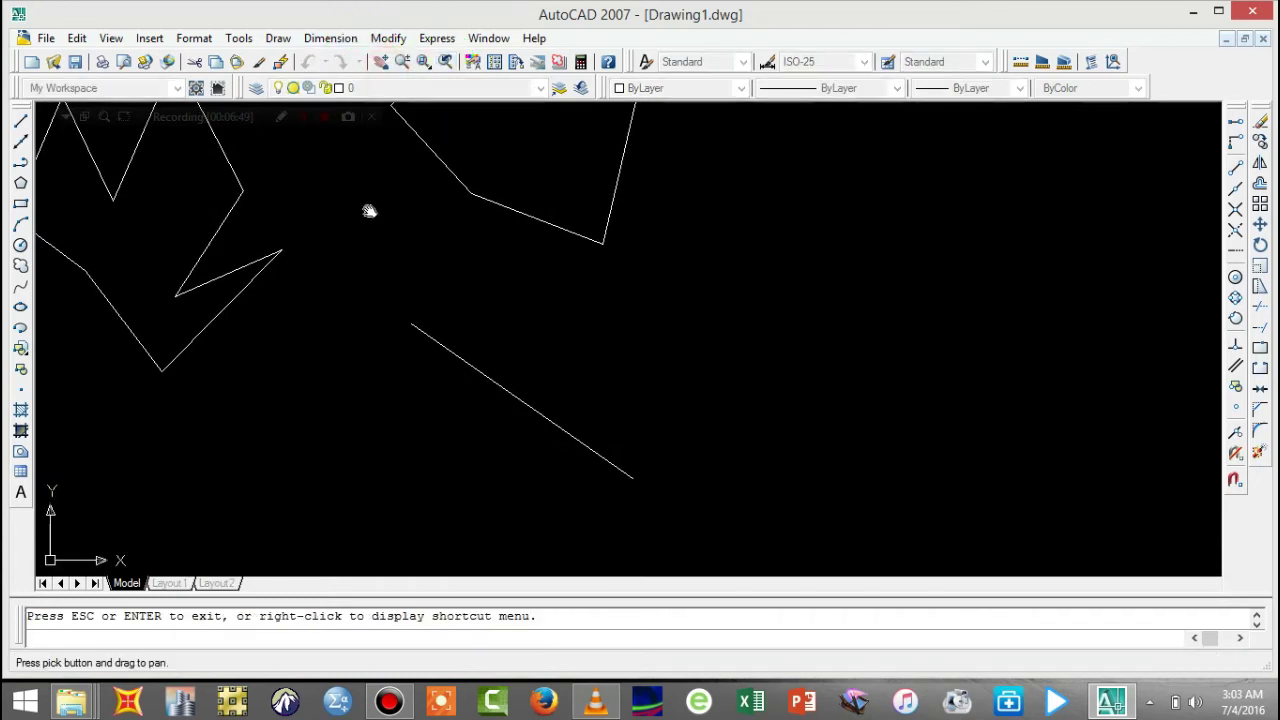
mouse_move(366, 209)
left_mouse_down()
mouse_move(506, 314)
mouse_move(443, 214)
mouse_move(401, 204)
mouse_move(414, 335)
left_mouse_up()
key("Escape")
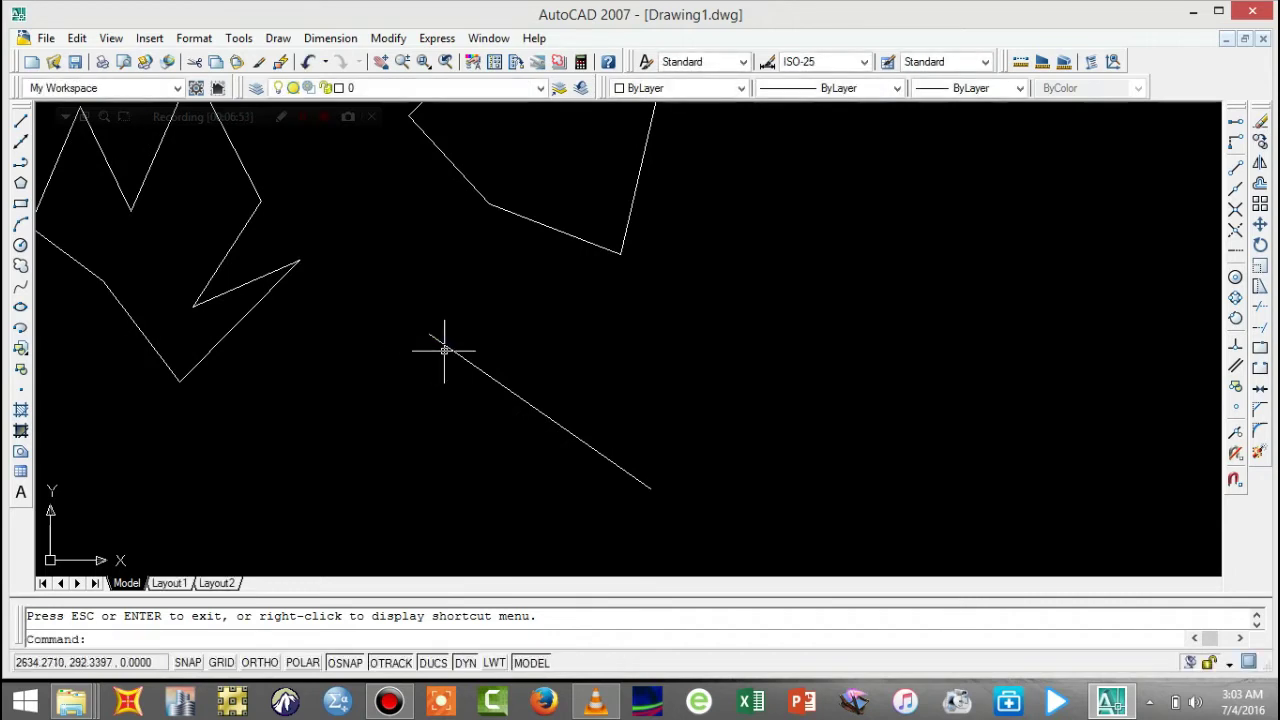
key("Escape")
key("Delete")
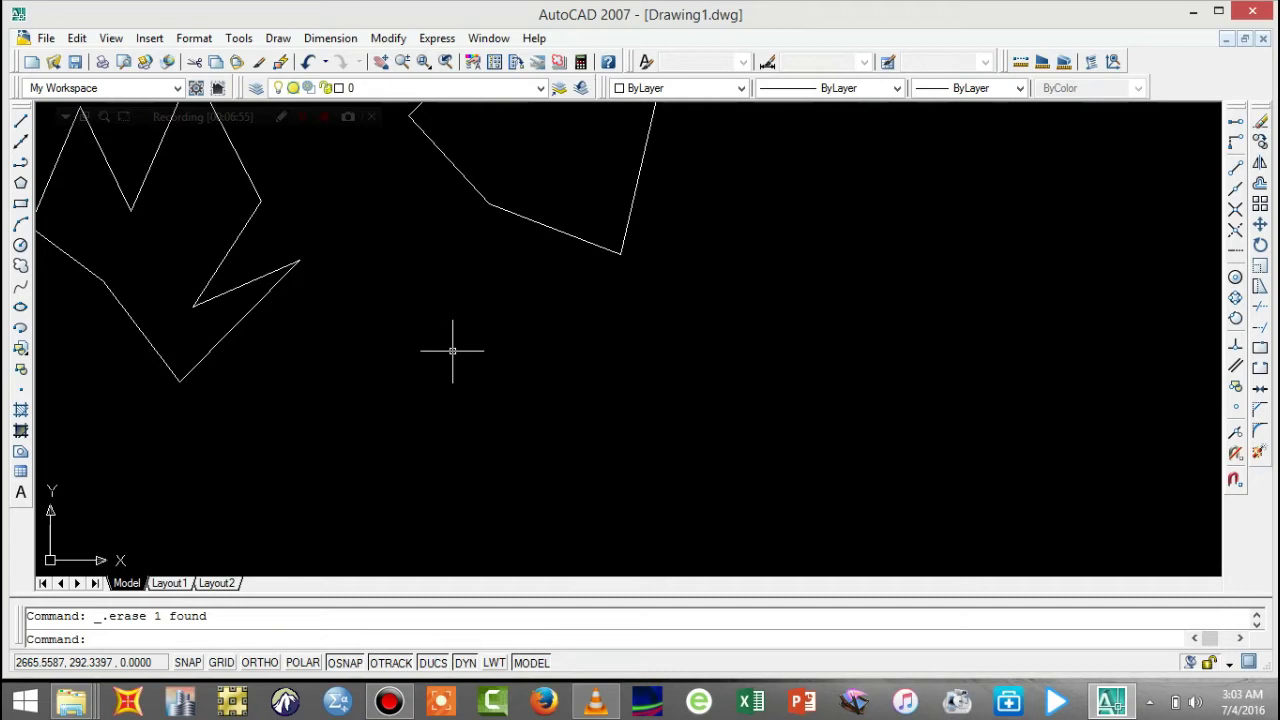
- With ORTHO on, draw a 1000-unit horizontal line and a 1000-unit vertical line downward
left_click(22, 124)
left_click(429, 411)
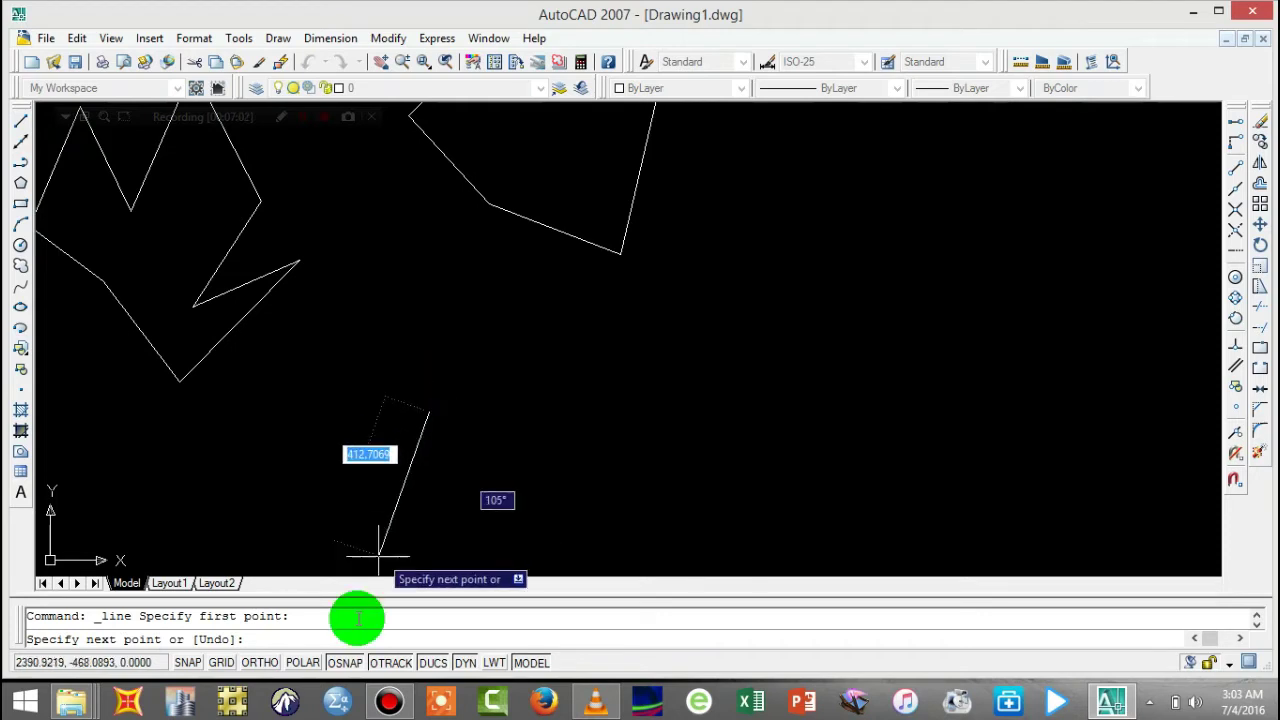
left_click(265, 663)
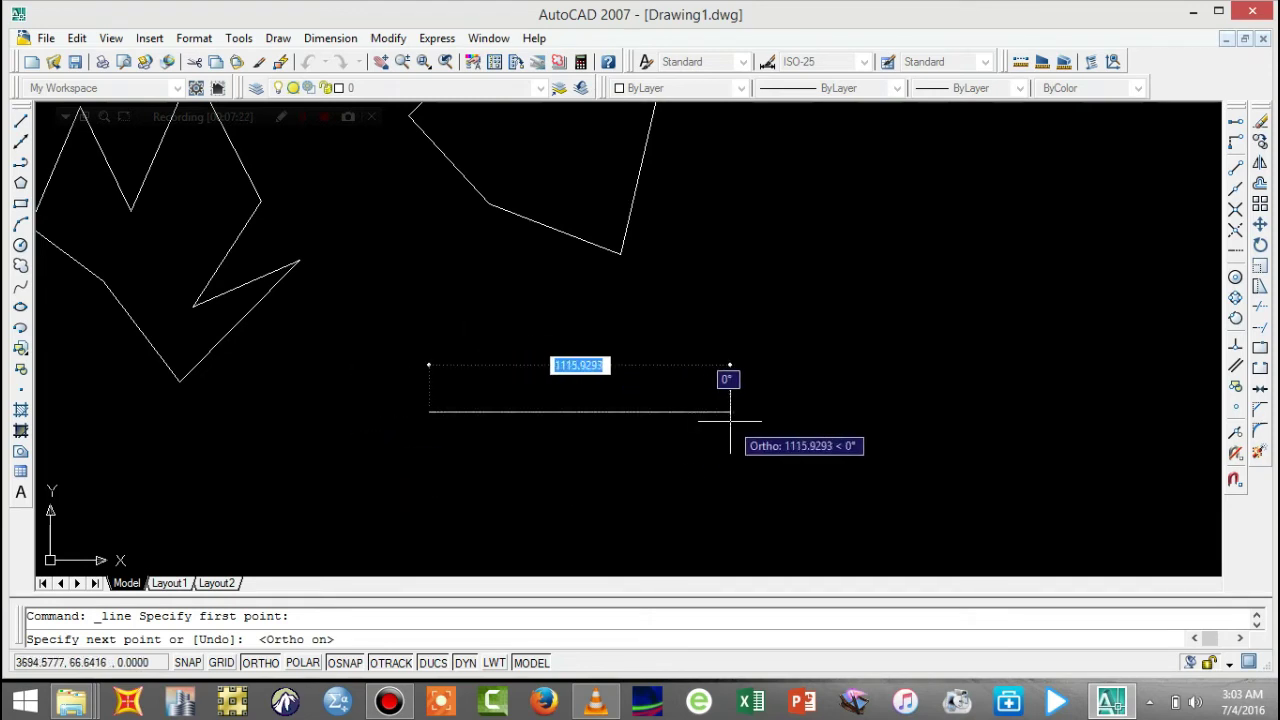
type("100")
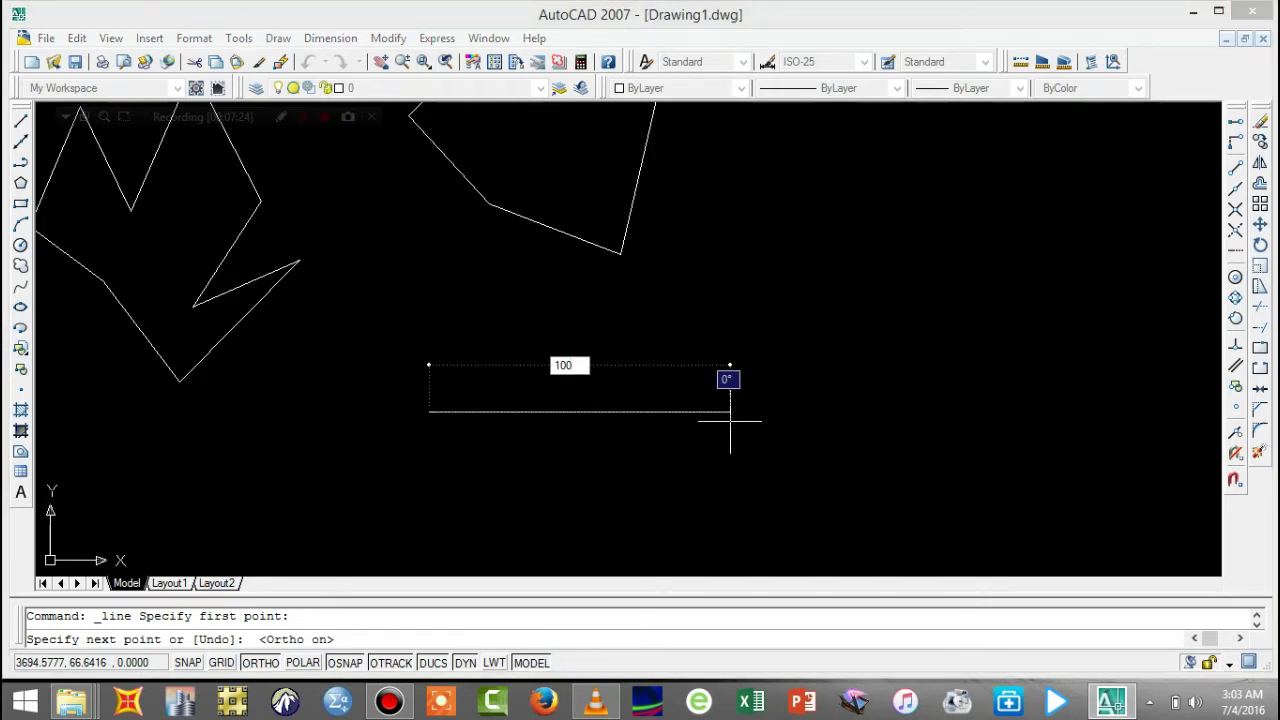
type("0")
key("Return")
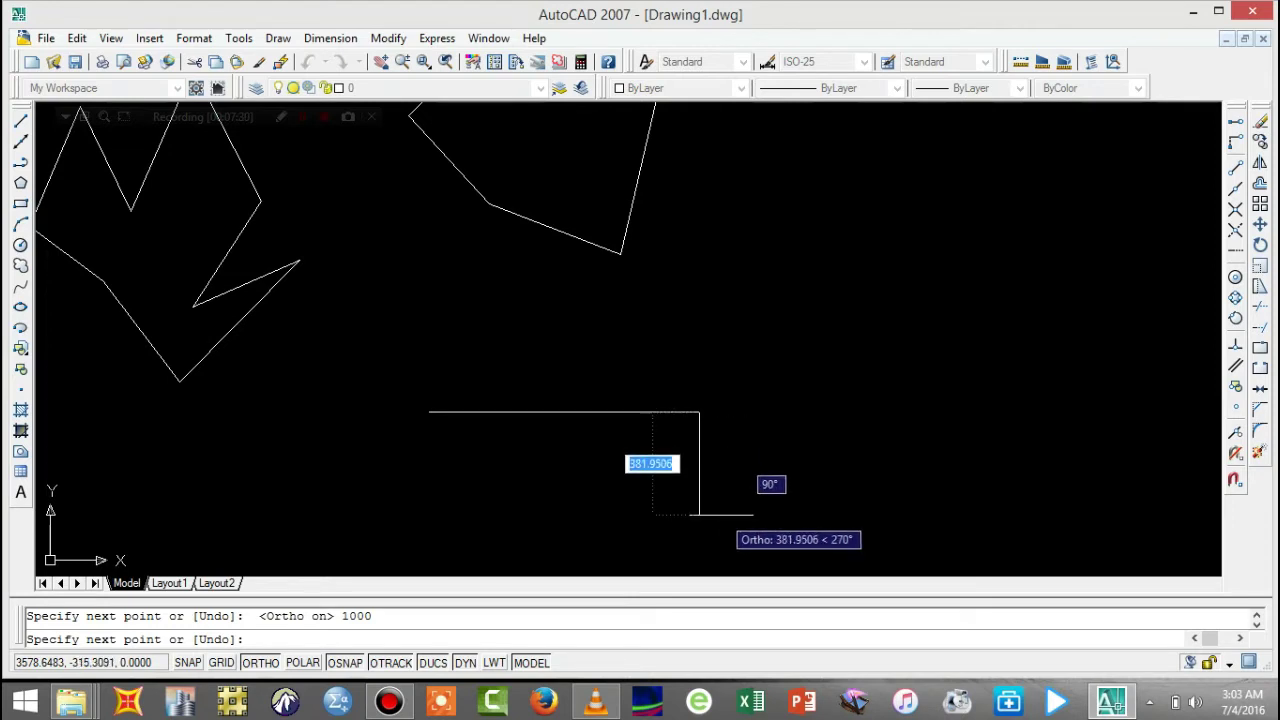
key("BackSpace")
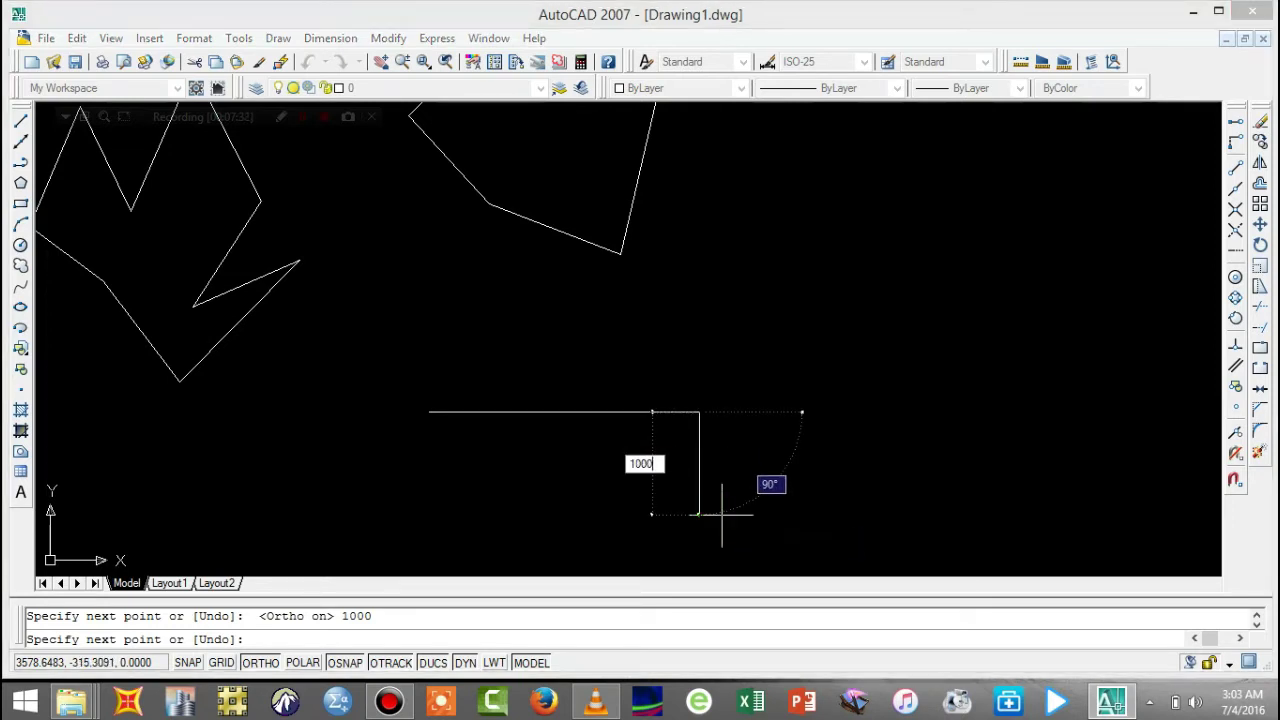
type("1000")
key("Return")
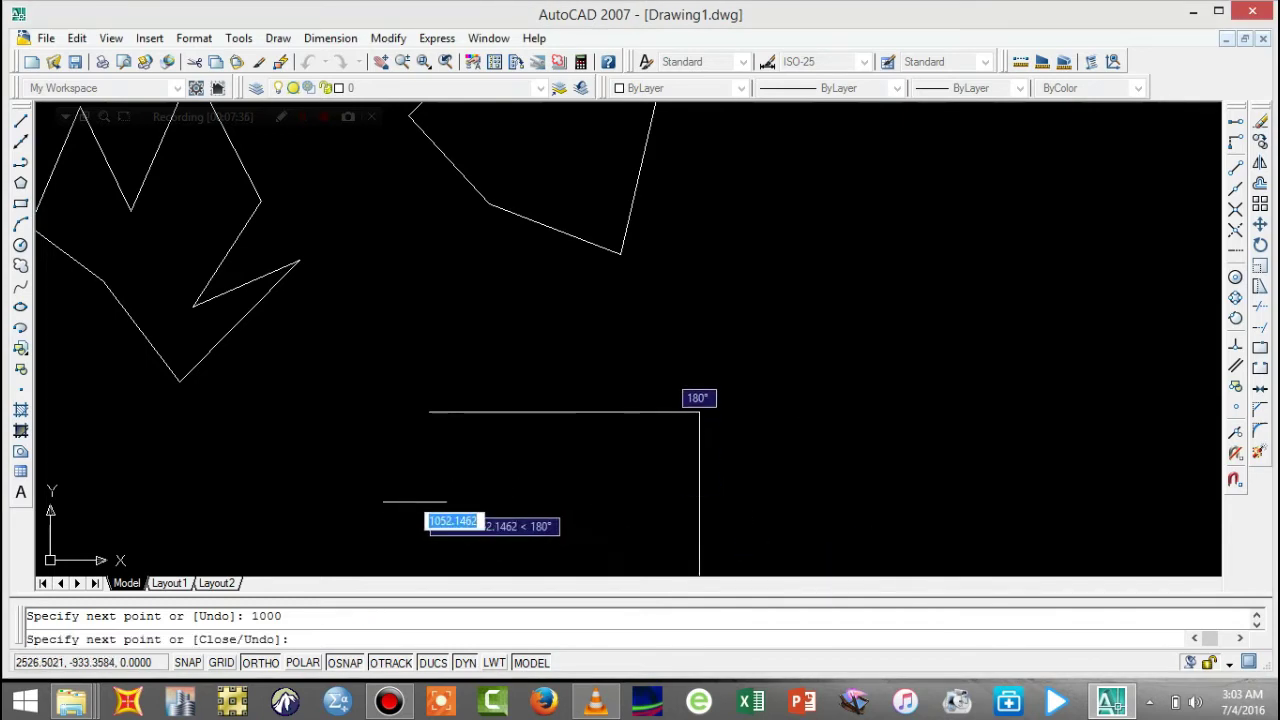
- Pan below the corner, end the line, and erase the unwanted bottom horizontal line
left_click(381, 61)
mouse_move(434, 366)
left_mouse_down()
mouse_move(432, 140)
mouse_move(427, 181)
left_mouse_up()
right_click(457, 341)
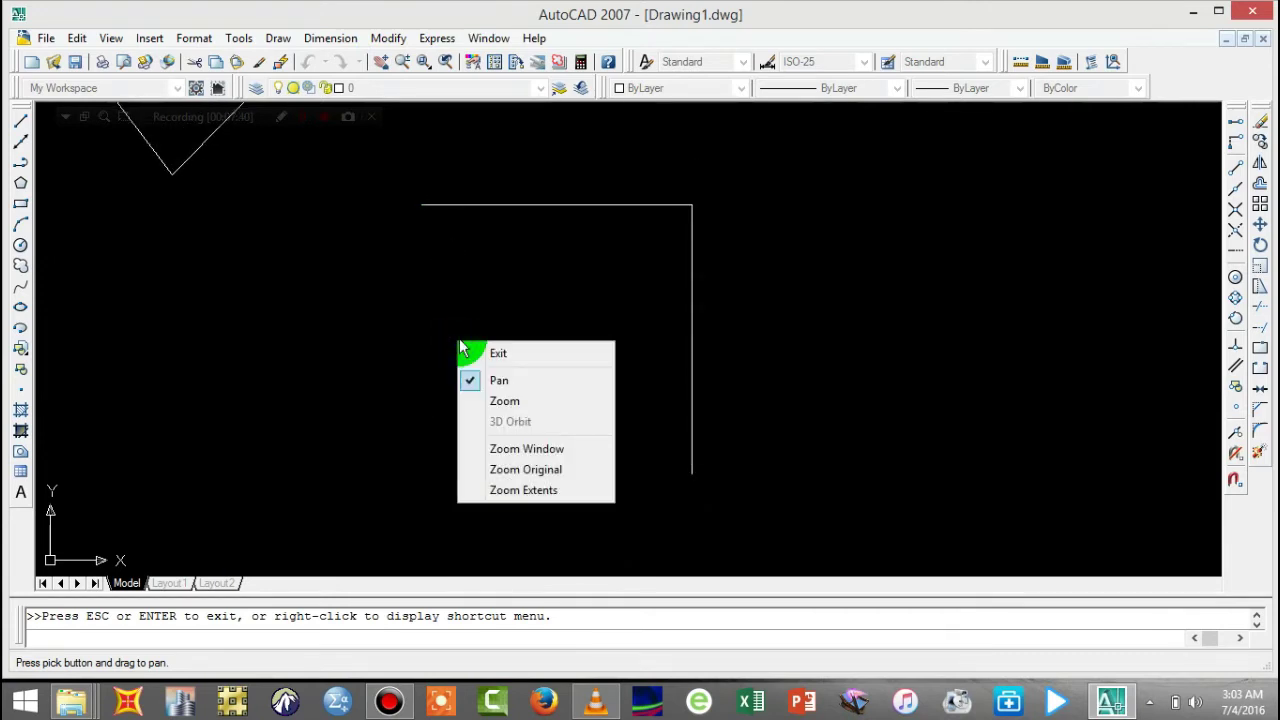
left_click(498, 353)
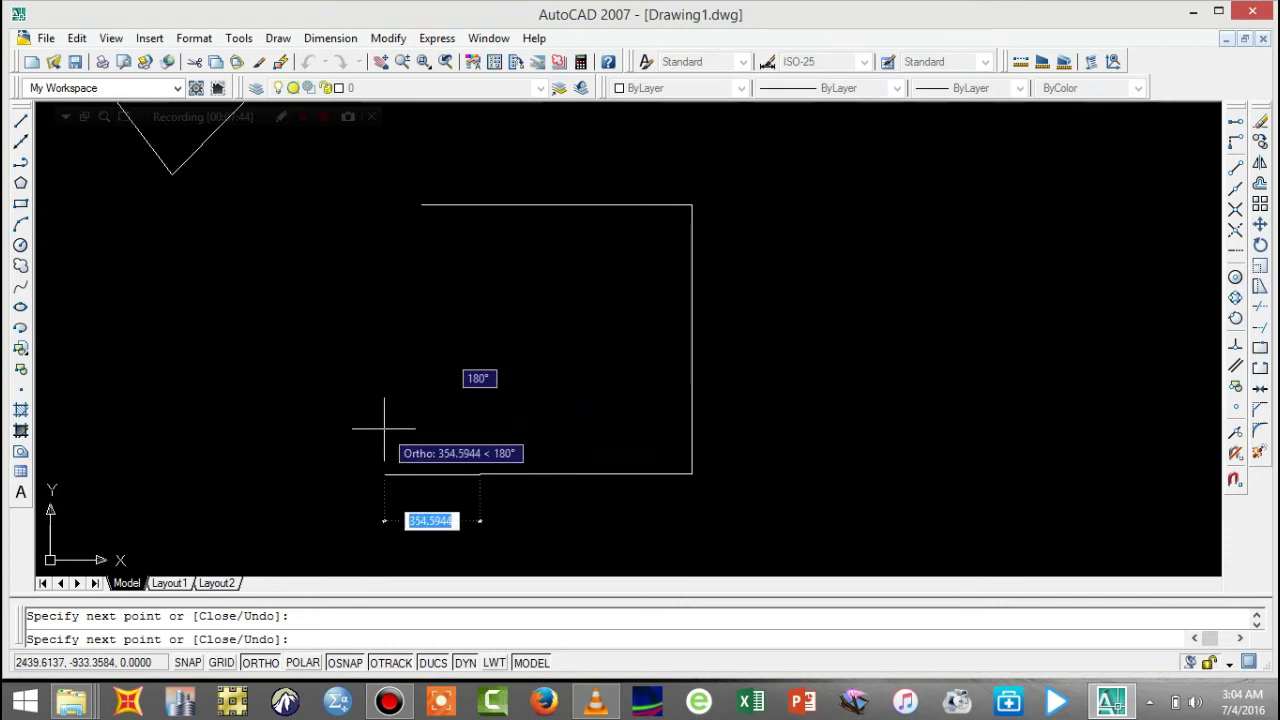
key("Escape")
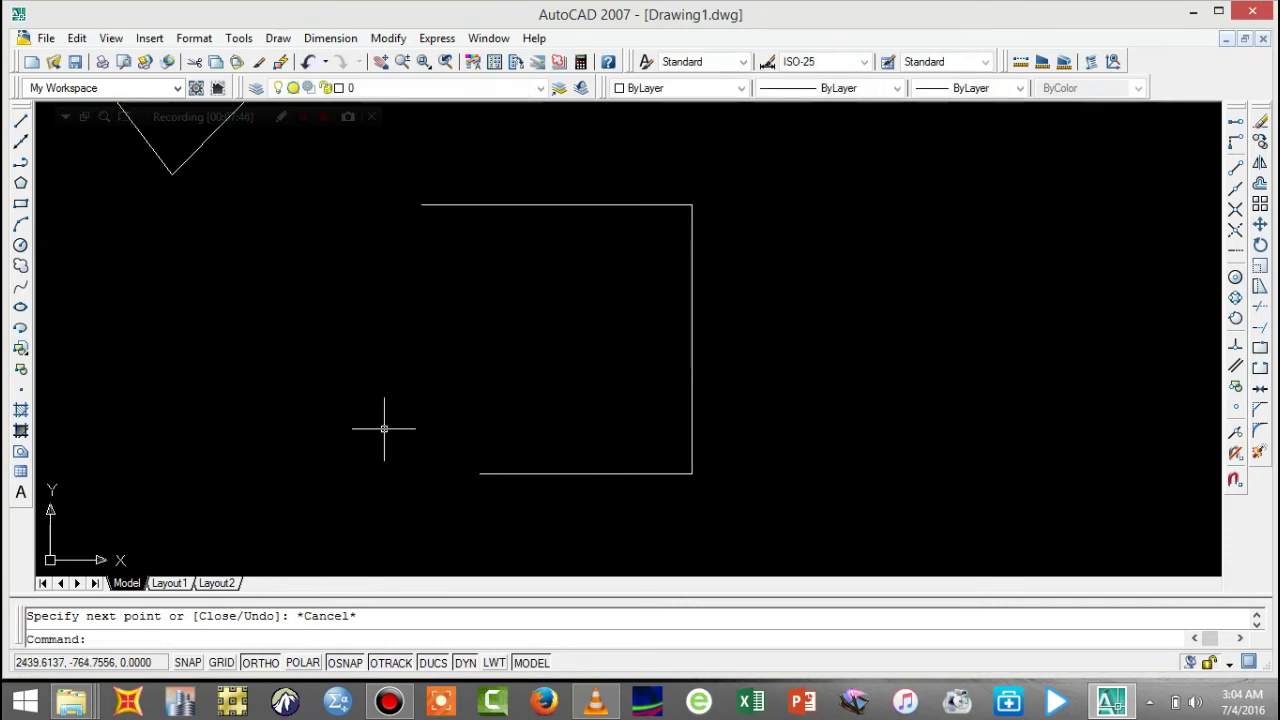
left_click(490, 475)
key("Delete")
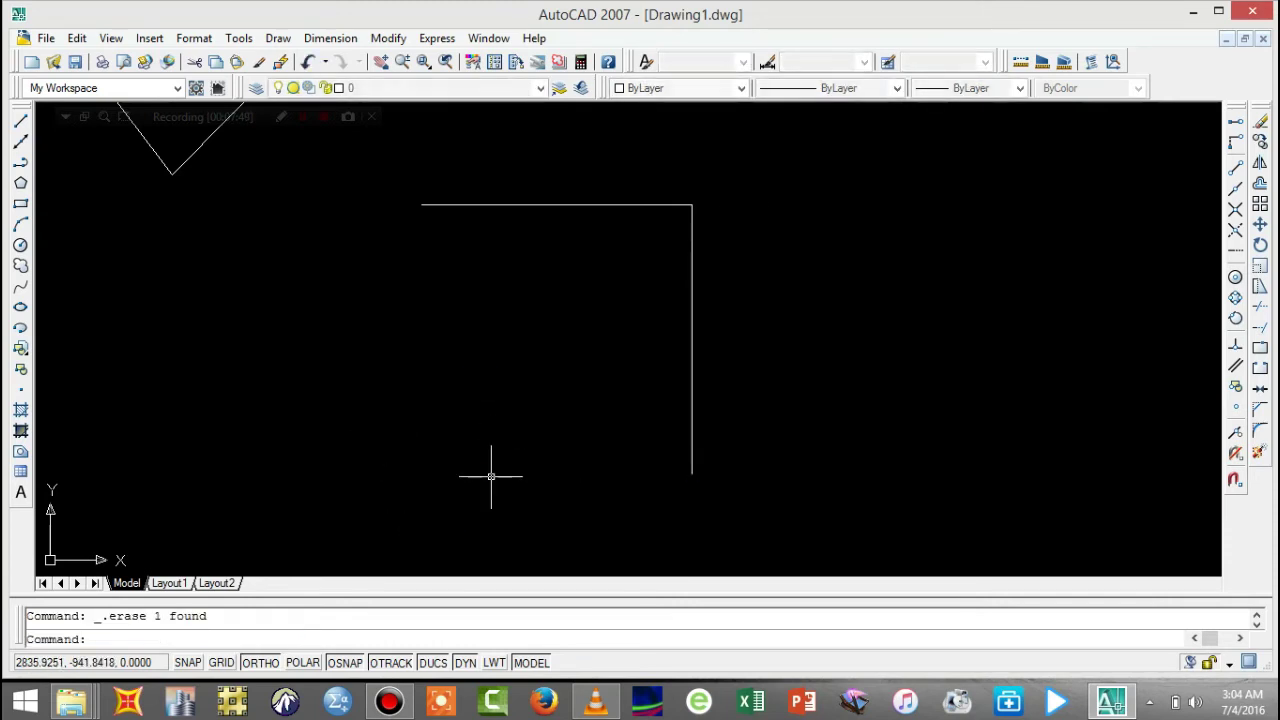
- From the vertical line's bottom, draw 1000 right, 2000 up, 200 left, then back to the top line's left end
left_click(22, 127)
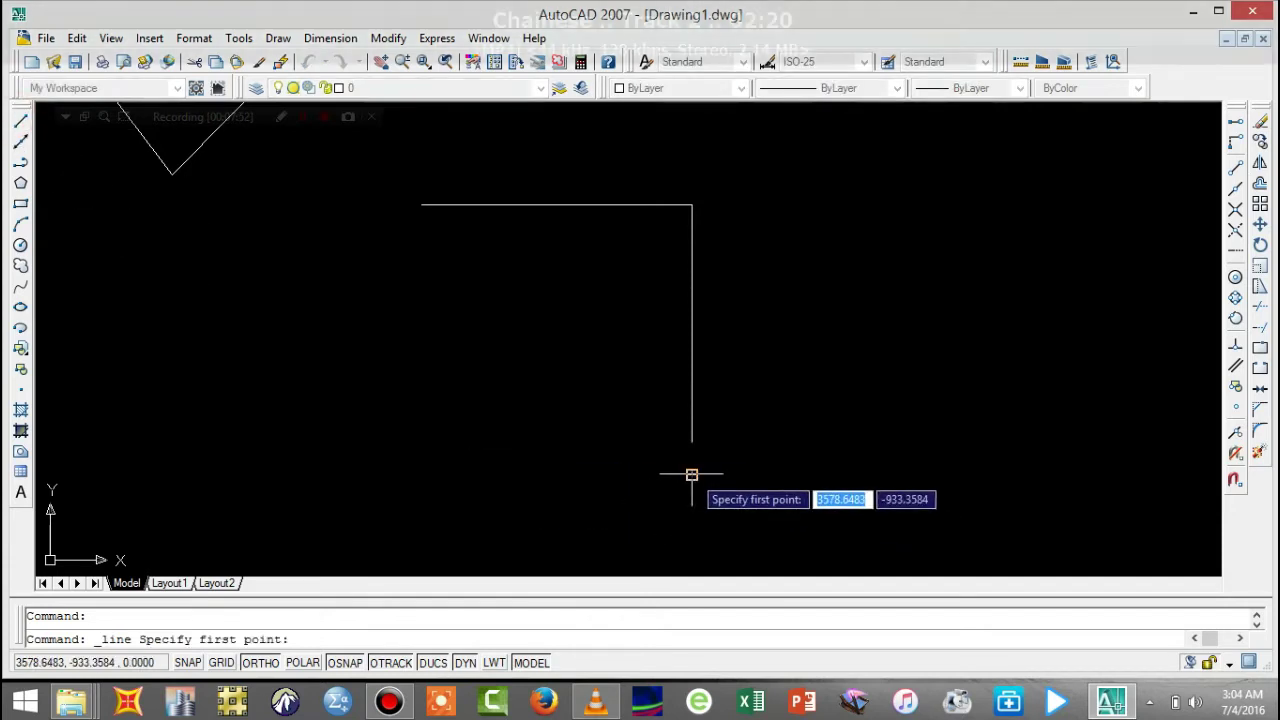
left_click(692, 475)
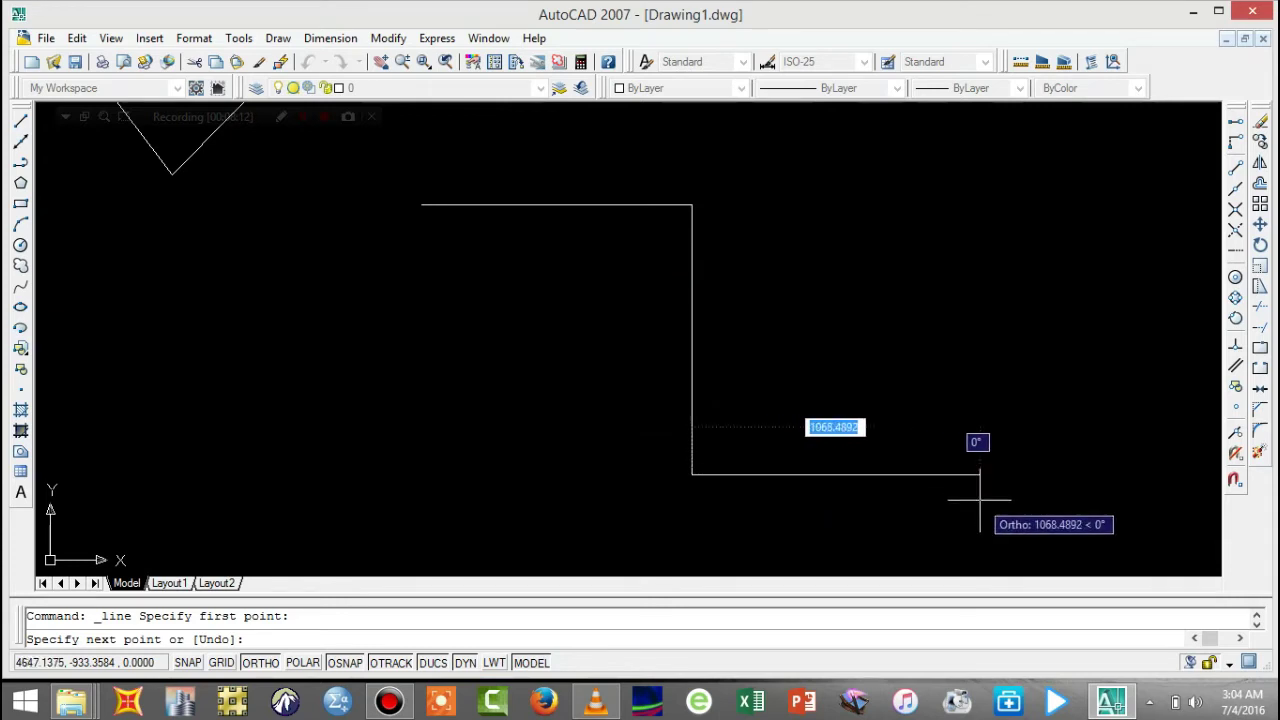
type("1000")
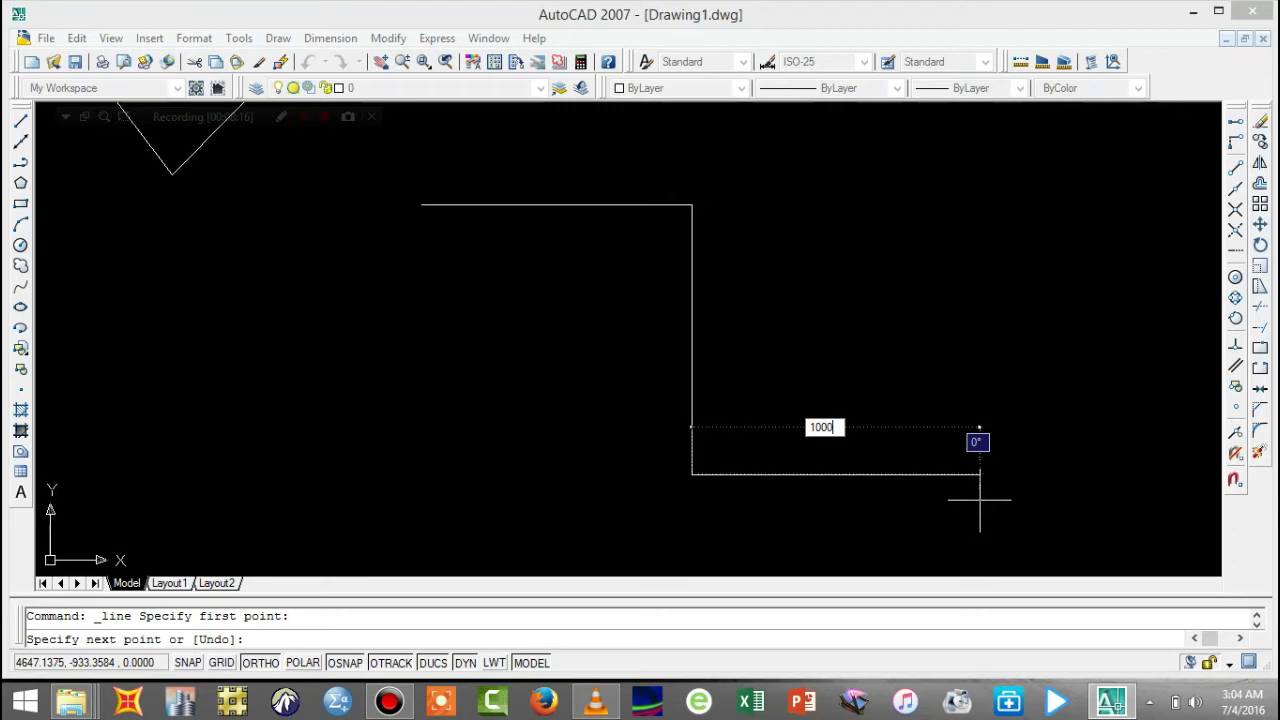
key("Return")
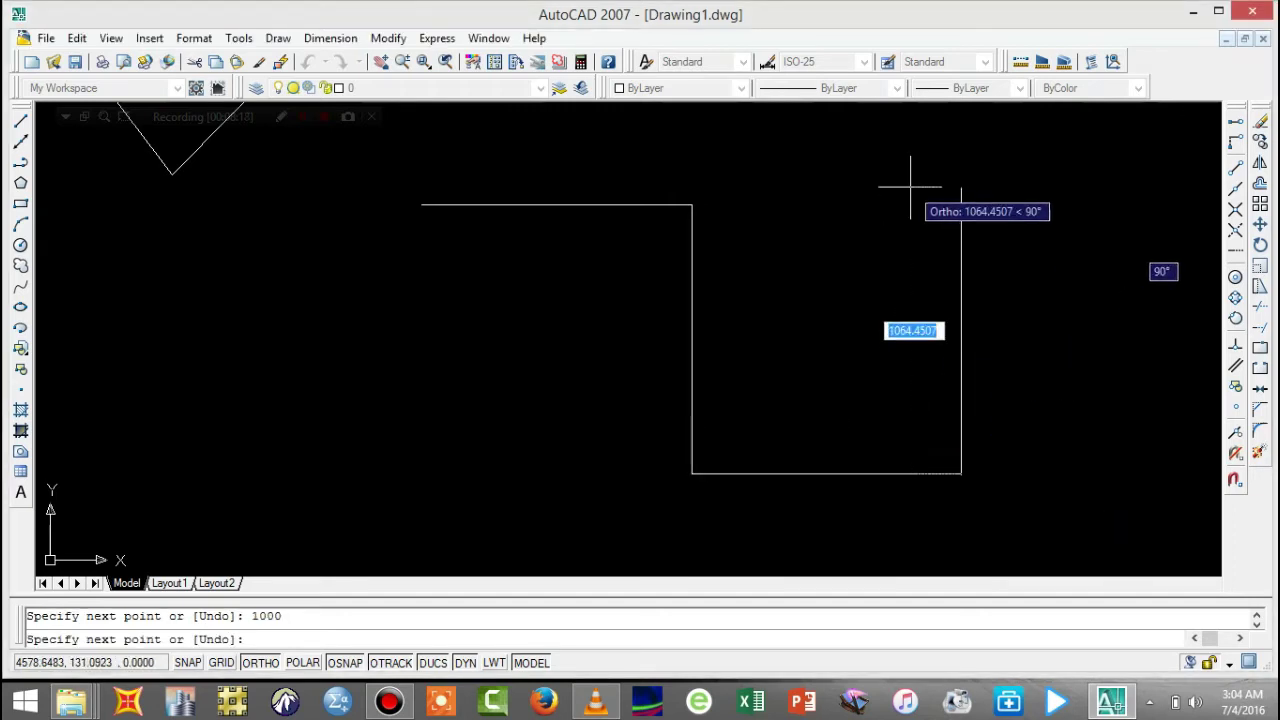
type("2")
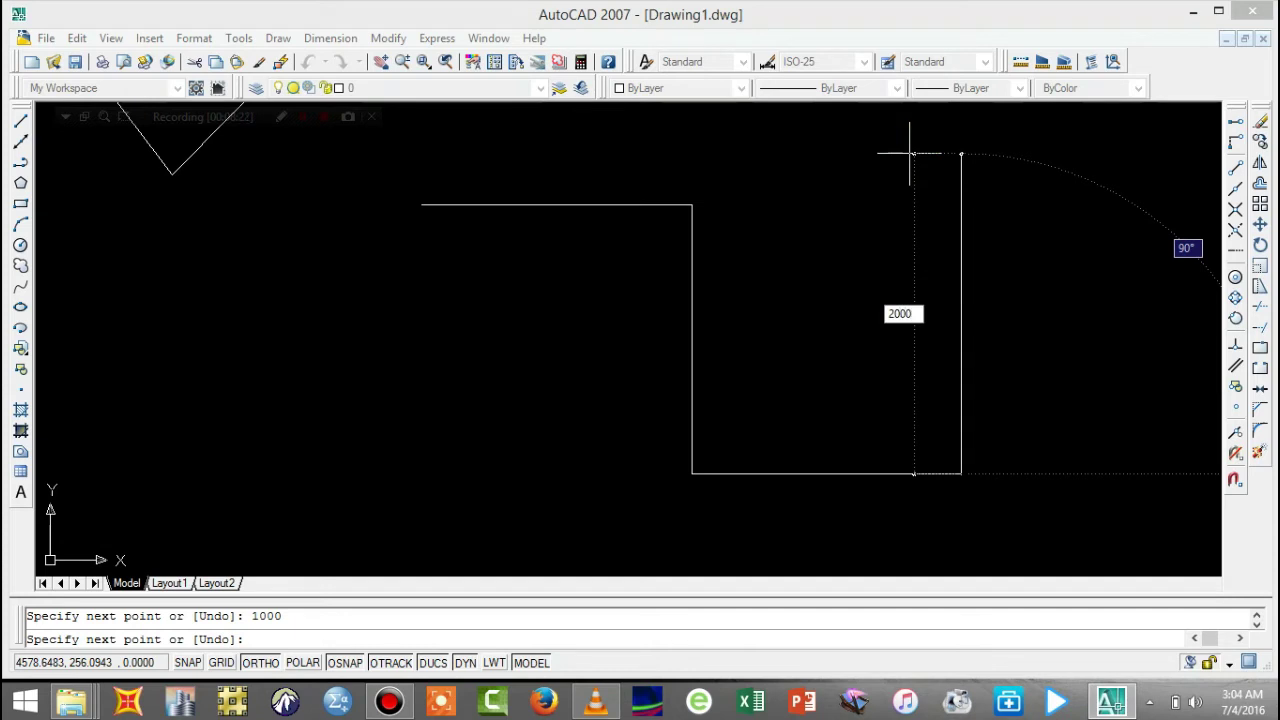
type("000")
key("Return")
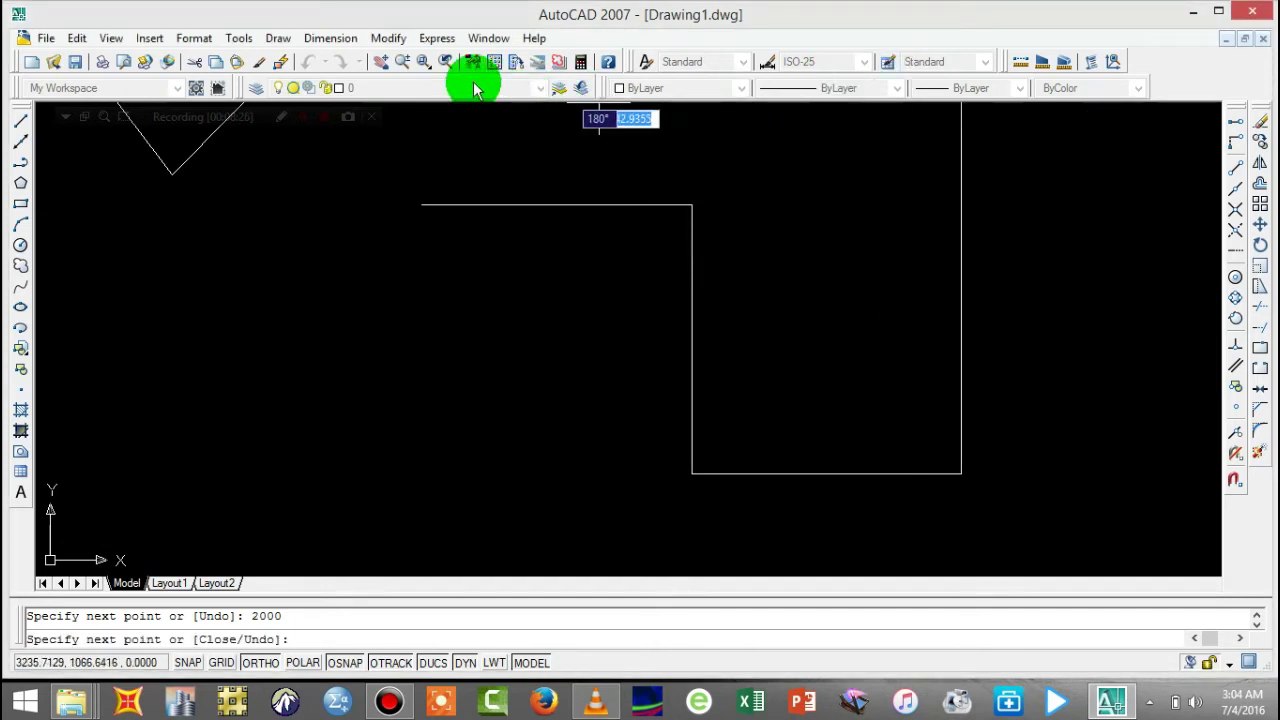
type("200")
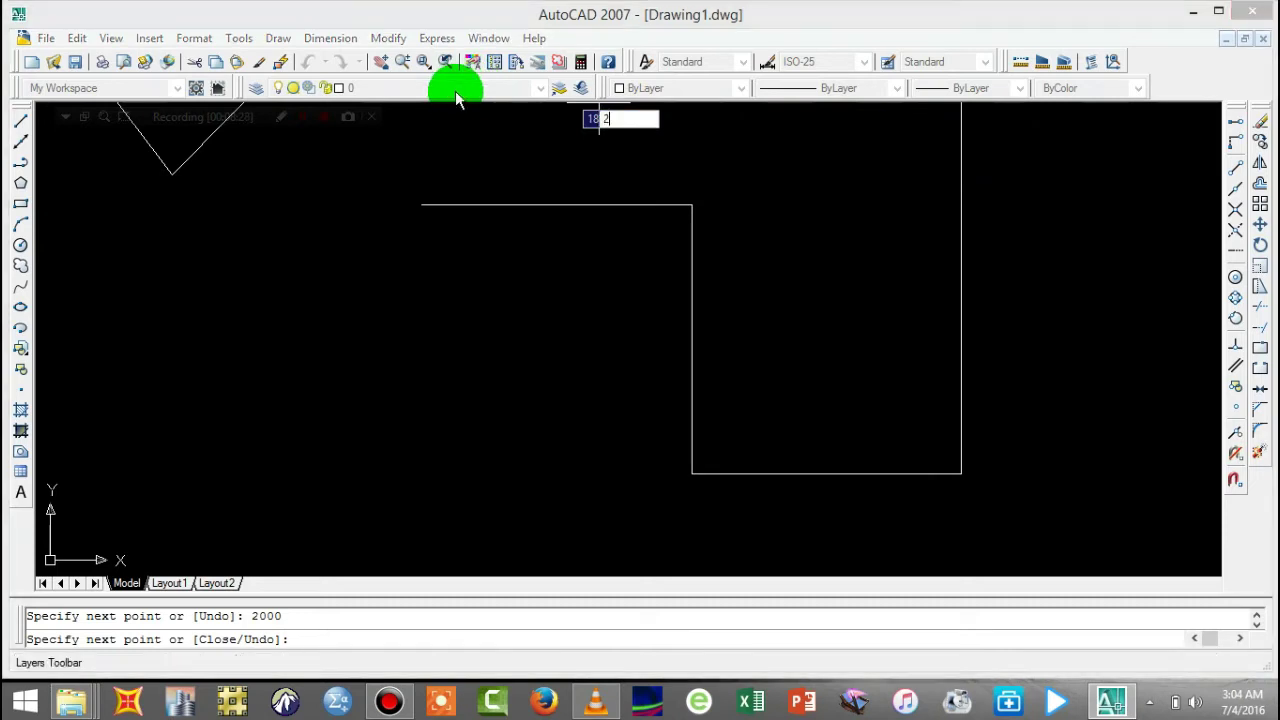
key("Tab")
key("Return")
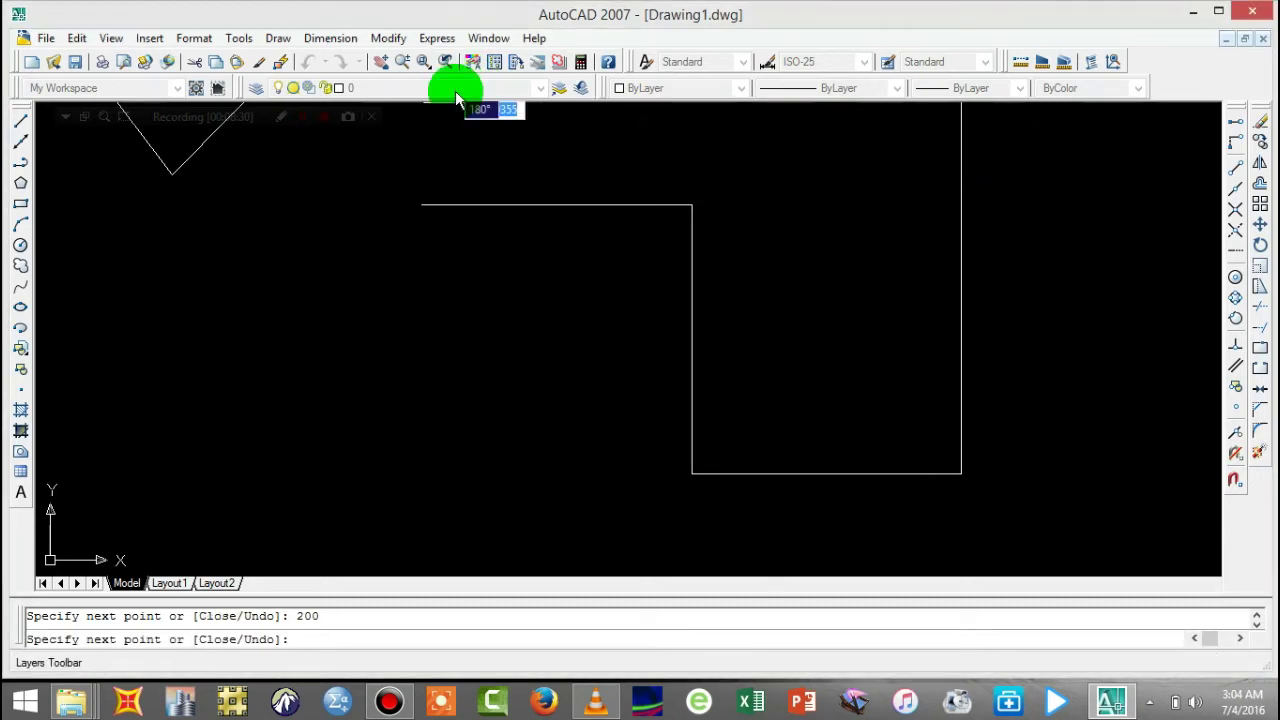
left_click(455, 97)
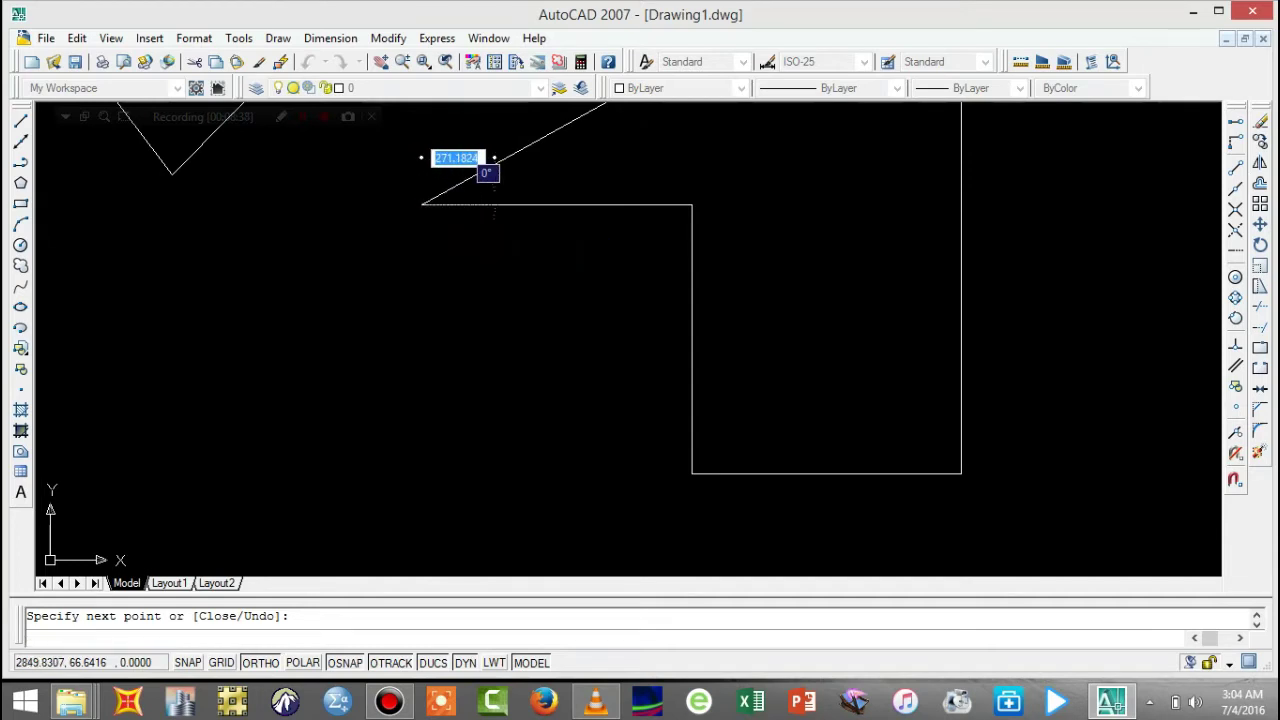
- Finish the line, then pan and zoom to frame the new stepped outline
key("Return")
left_click(380, 62)
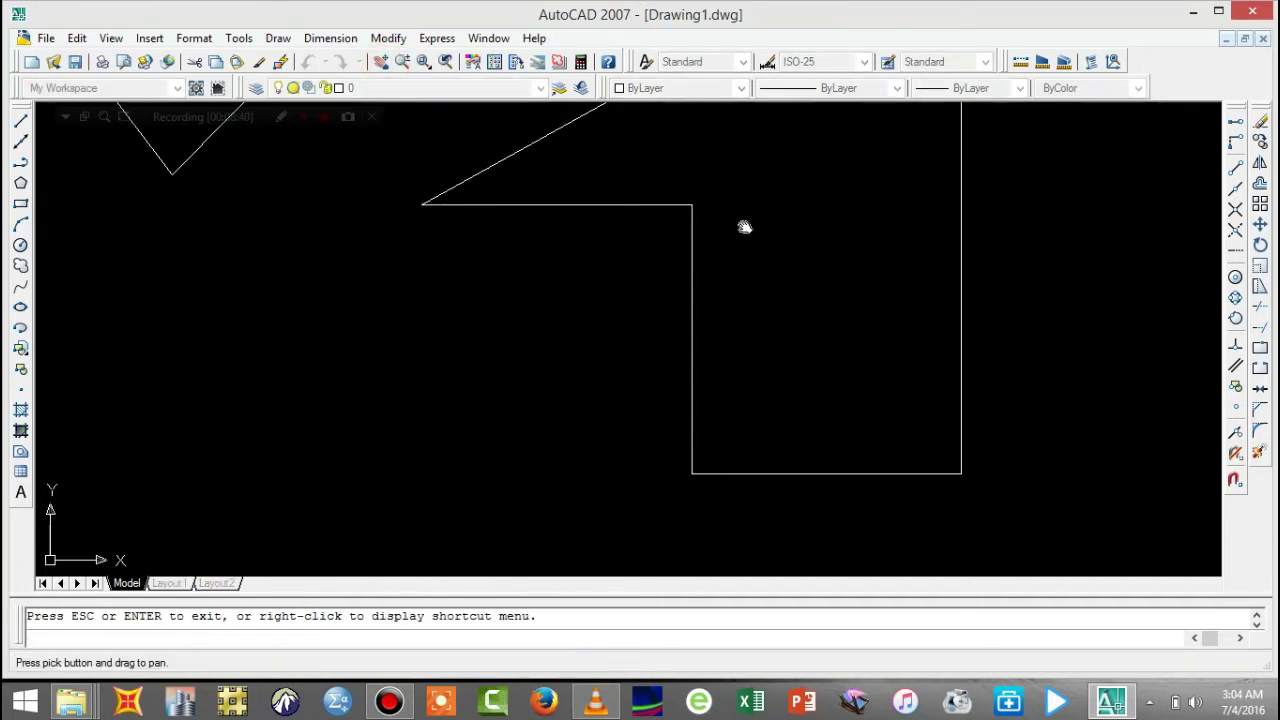
mouse_move(744, 227)
left_mouse_down()
mouse_move(543, 346)
mouse_move(487, 333)
left_mouse_up()
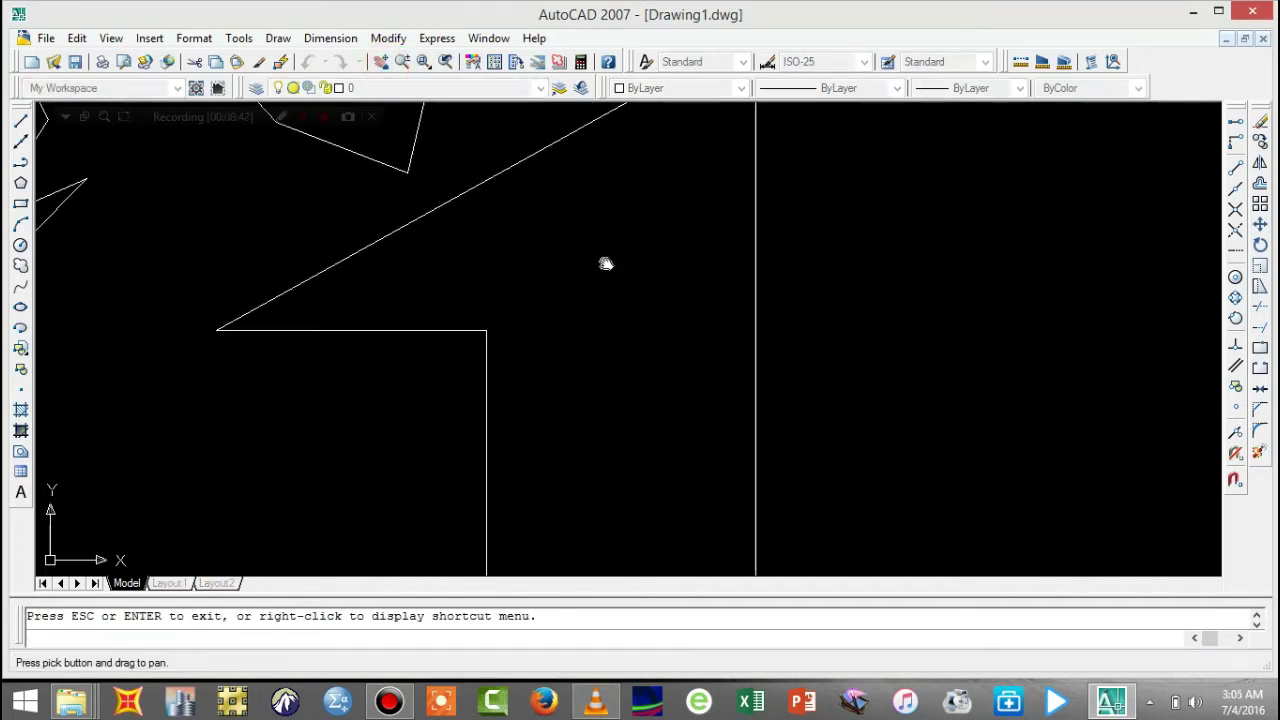
mouse_move(609, 244)
left_mouse_down()
mouse_move(583, 400)
mouse_move(569, 343)
left_mouse_up()
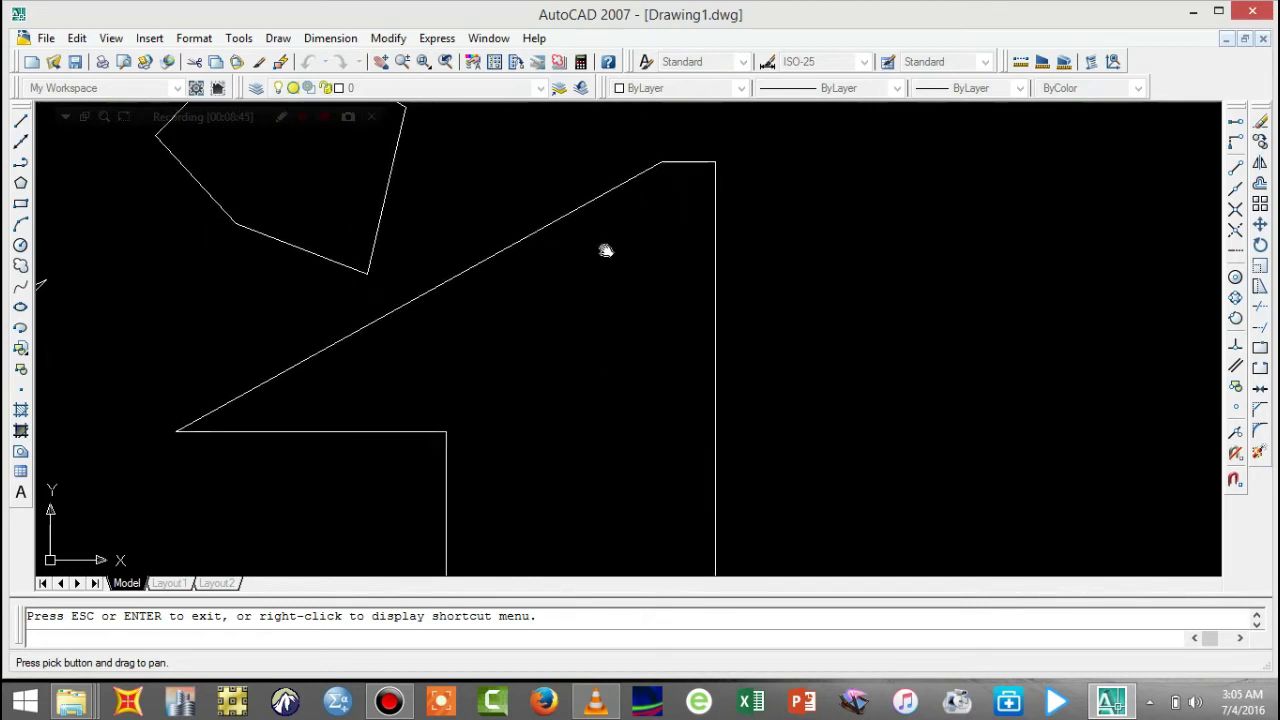
mouse_move(559, 425)
left_mouse_down()
mouse_move(594, 194)
mouse_move(571, 314)
mouse_move(594, 274)
mouse_move(591, 292)
left_mouse_up()
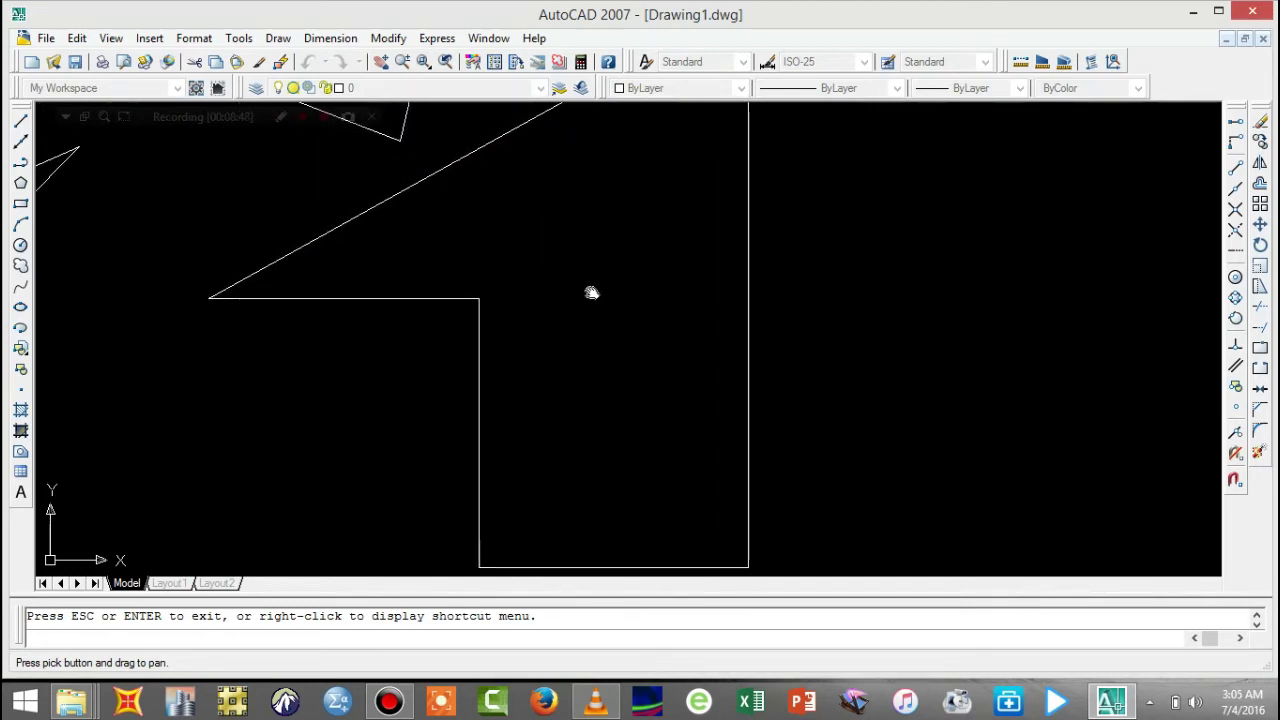
left_click(403, 62)
mouse_move(507, 291)
left_mouse_down()
mouse_move(515, 220)
mouse_move(521, 400)
left_mouse_up()
left_click(382, 596)
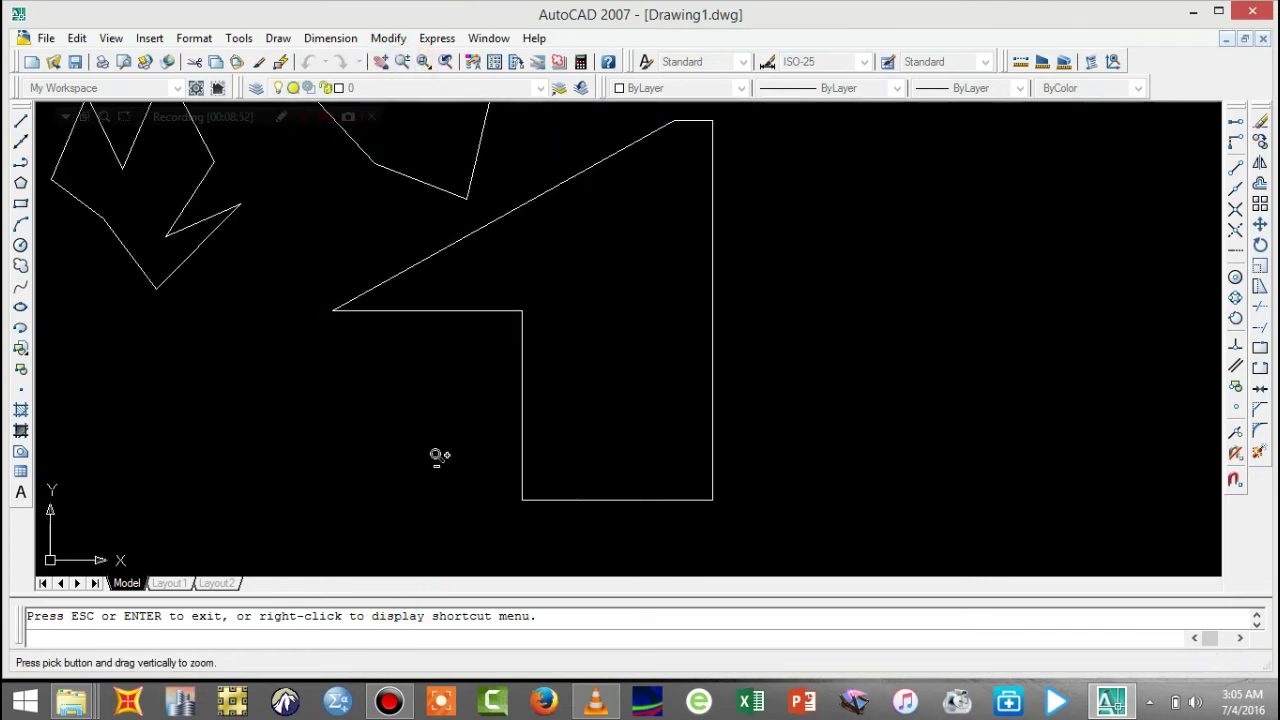
key("Escape")
- Toggle OSNAP and ORTHO, then window-select and erase the diagonal line
left_click(352, 650)
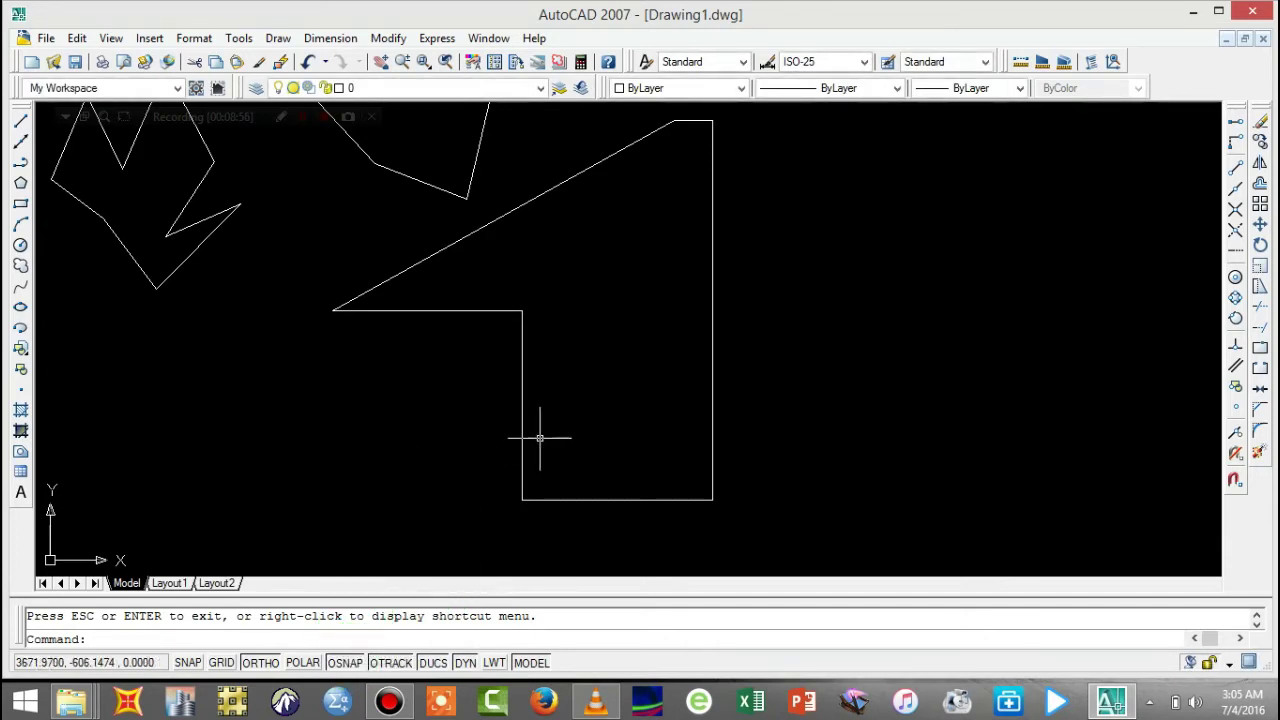
left_click(258, 663)
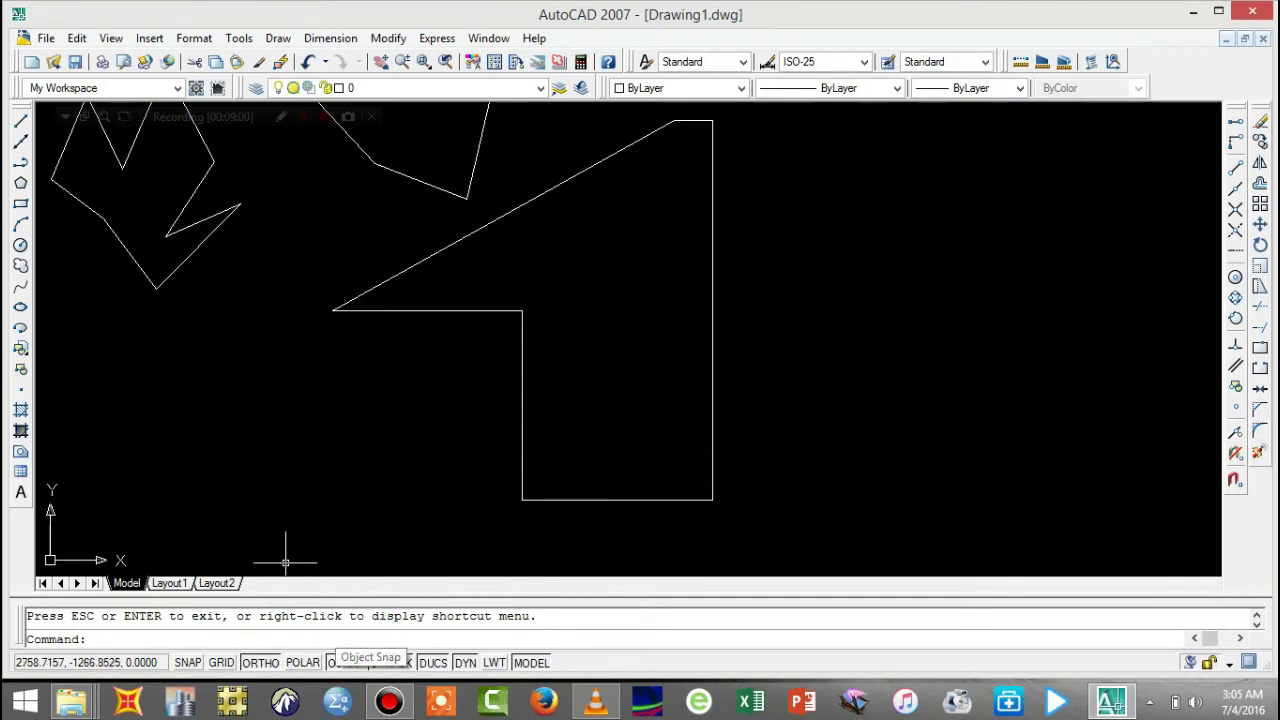
left_click(521, 222)
left_click(493, 197)
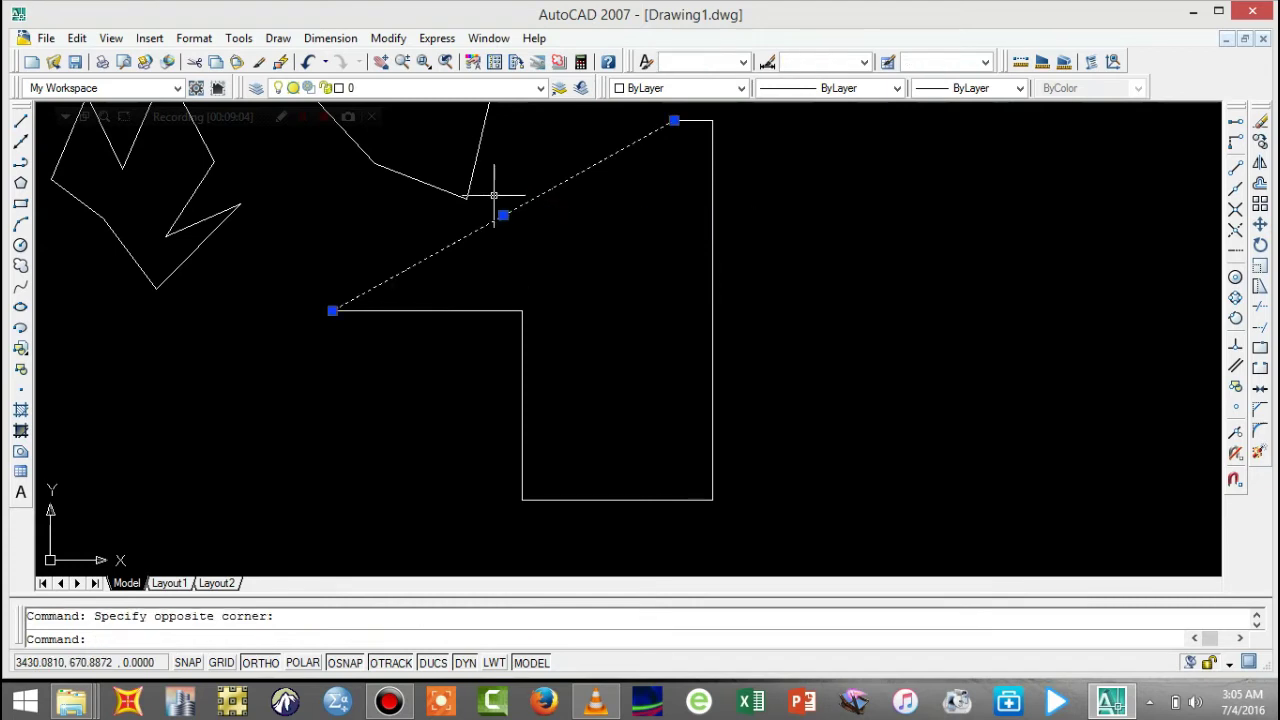
key("Delete")
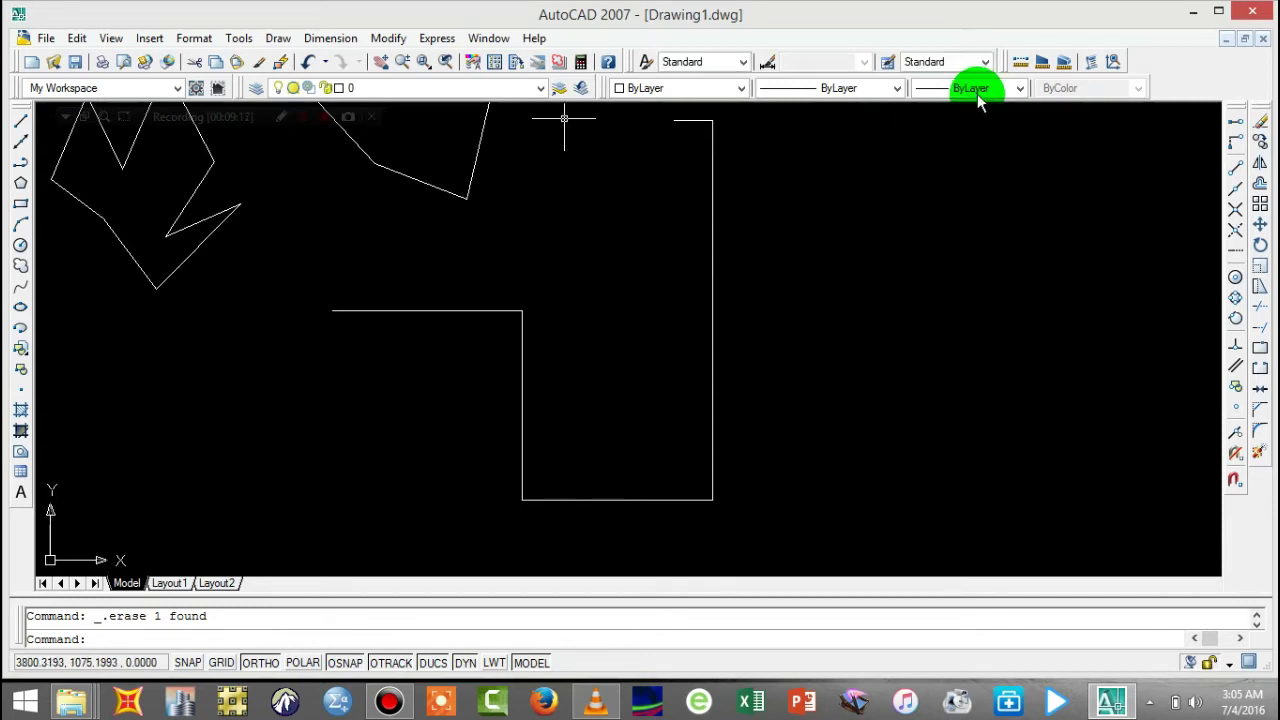
- Float and close the Object Snap toolbar, reopen it from the toolbar list, and dock it beside Draw
mouse_move(1233, 114)
left_mouse_down()
mouse_move(1077, 143)
mouse_move(977, 223)
mouse_move(1038, 204)
left_mouse_up()
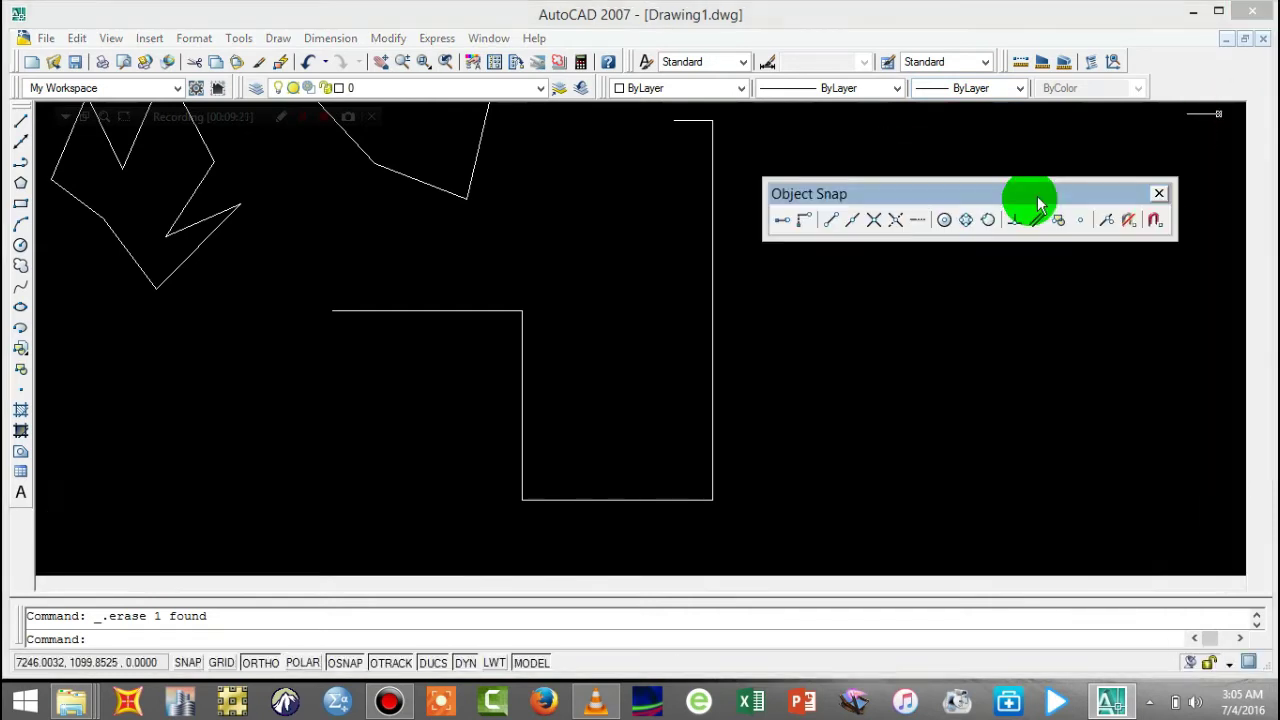
left_click(1158, 193)
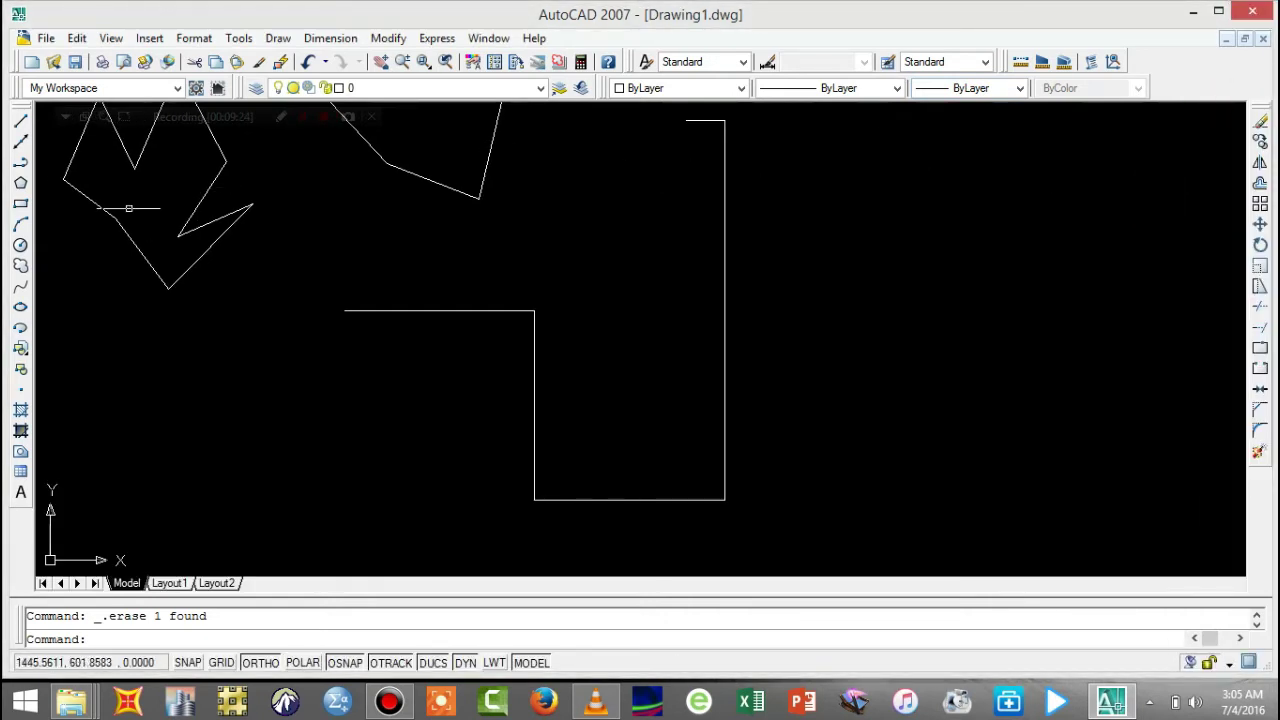
left_click(20, 183)
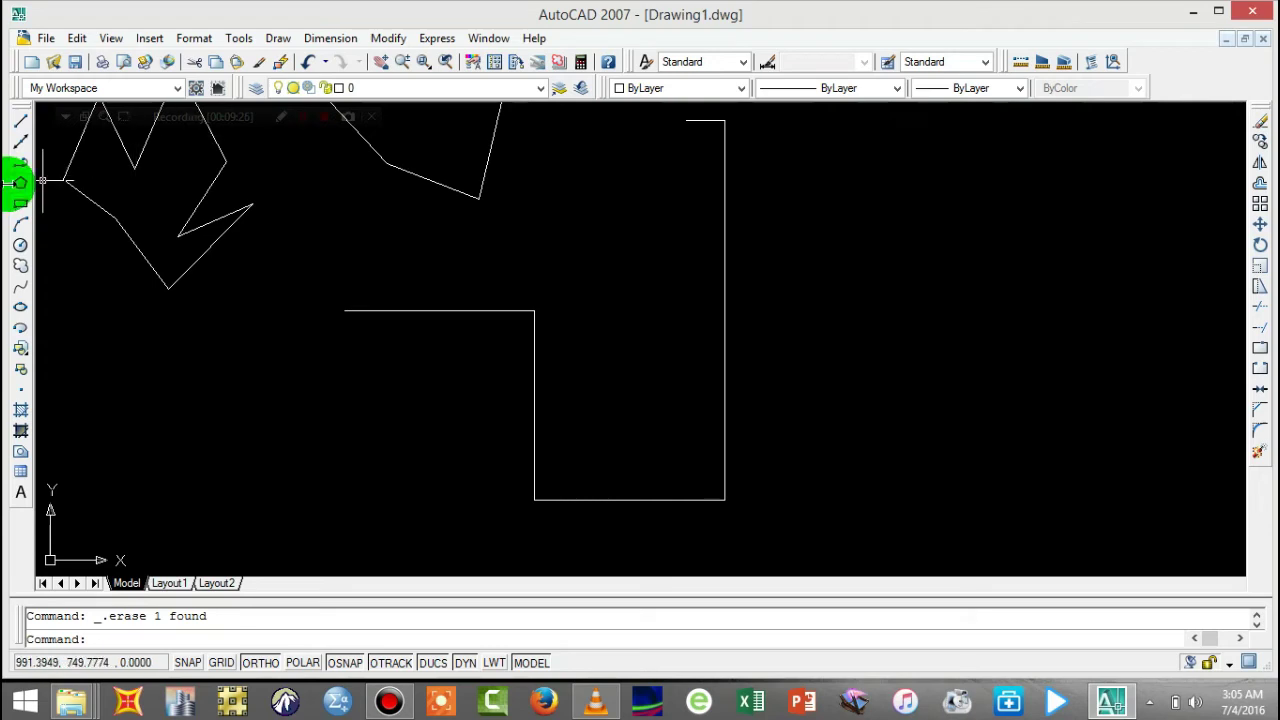
right_click(16, 204)
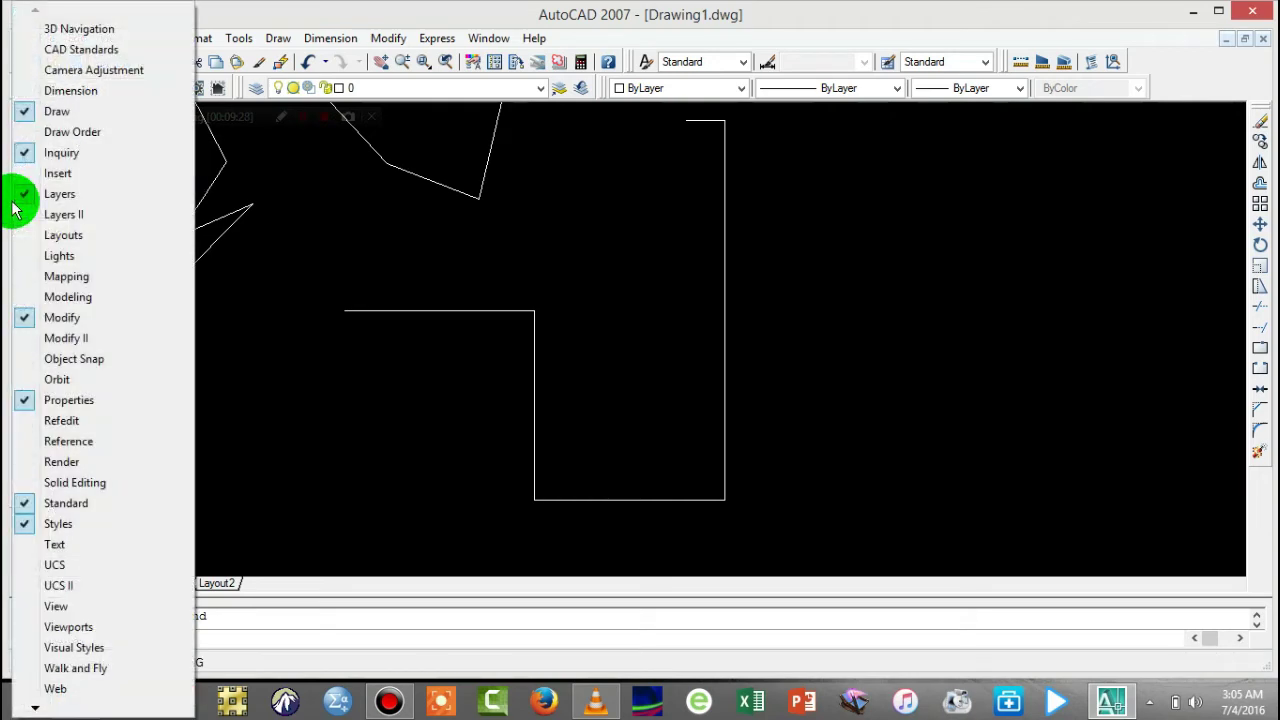
left_click(32, 362)
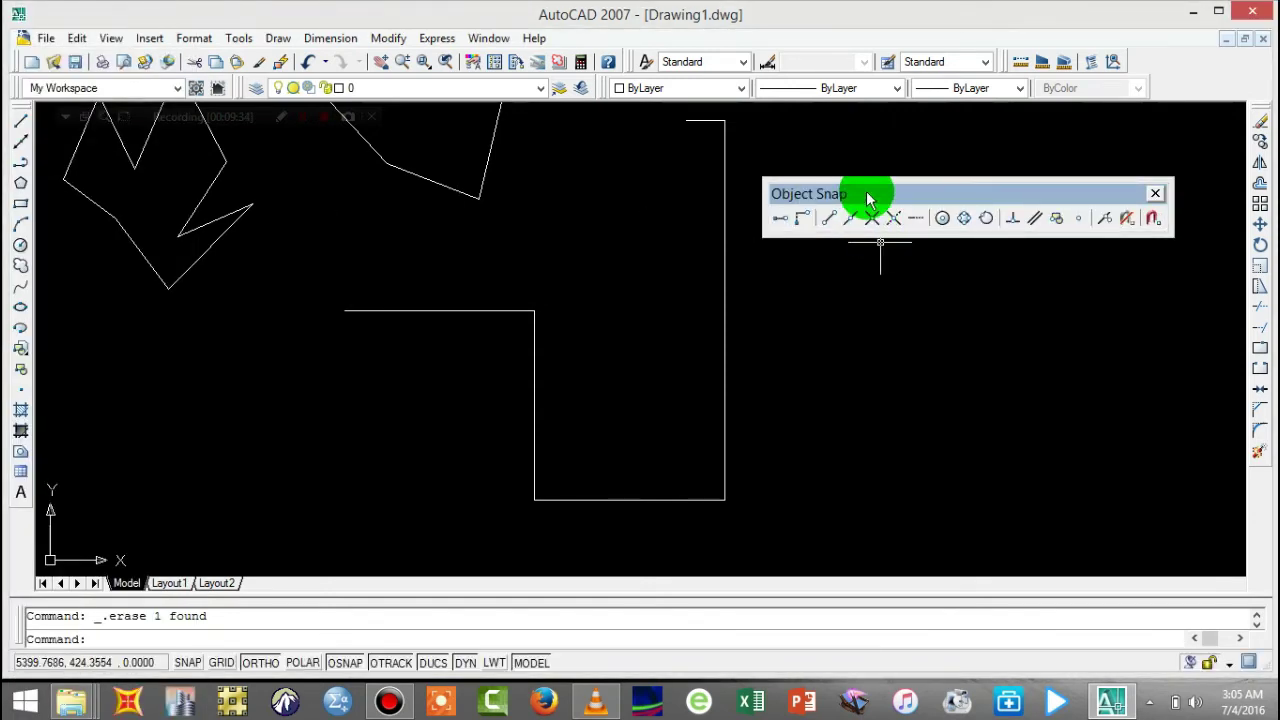
mouse_move(868, 200)
left_mouse_down()
mouse_move(970, 157)
mouse_move(990, 162)
mouse_move(588, 218)
mouse_move(83, 197)
left_mouse_up()
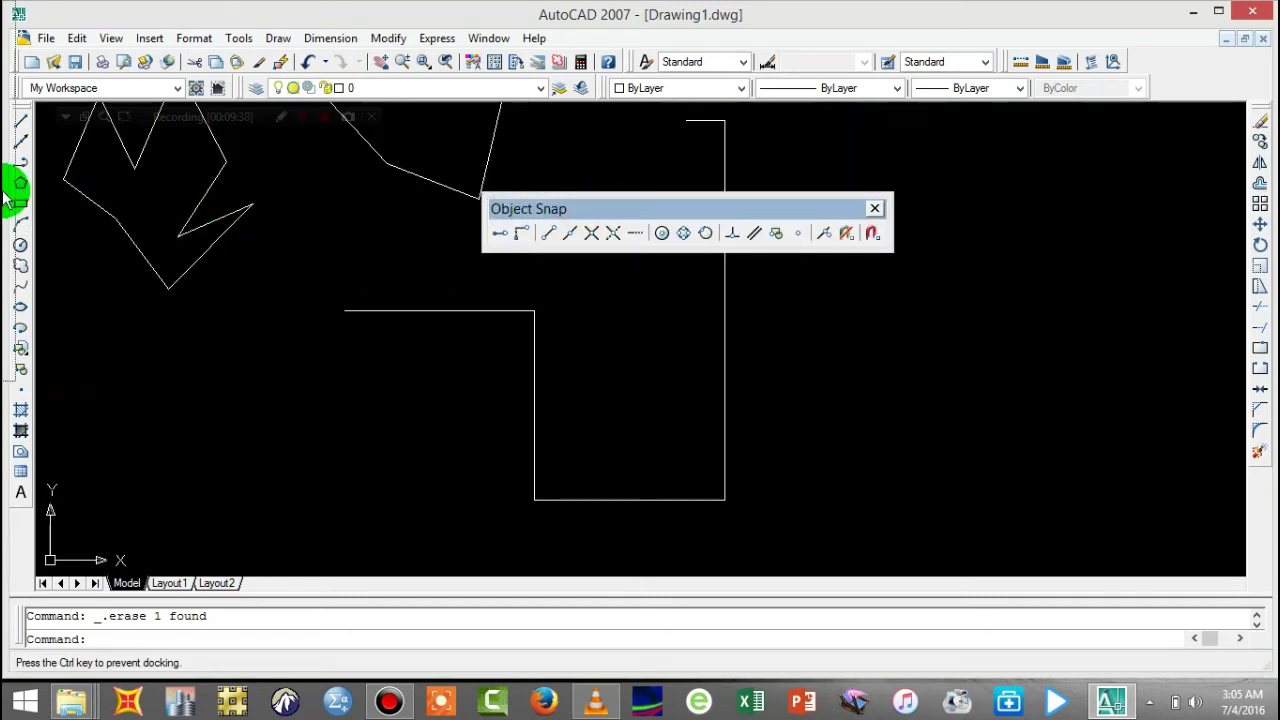
mouse_move(5, 198)
left_mouse_down()
mouse_move(51, 247)
mouse_move(40, 253)
left_mouse_up()
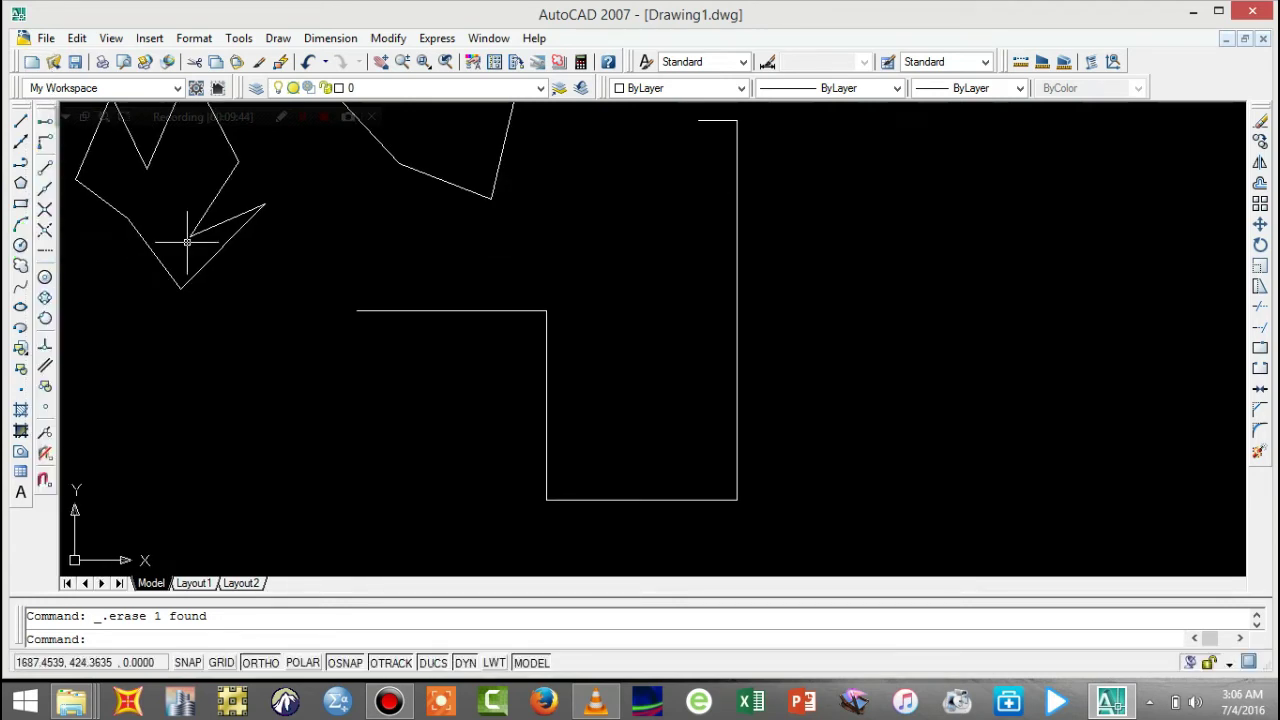
- With OSNAP and ORTHO off, draw a line from the inner vertical edge's midpoint to the right edge's midpoint
left_click(18, 126)
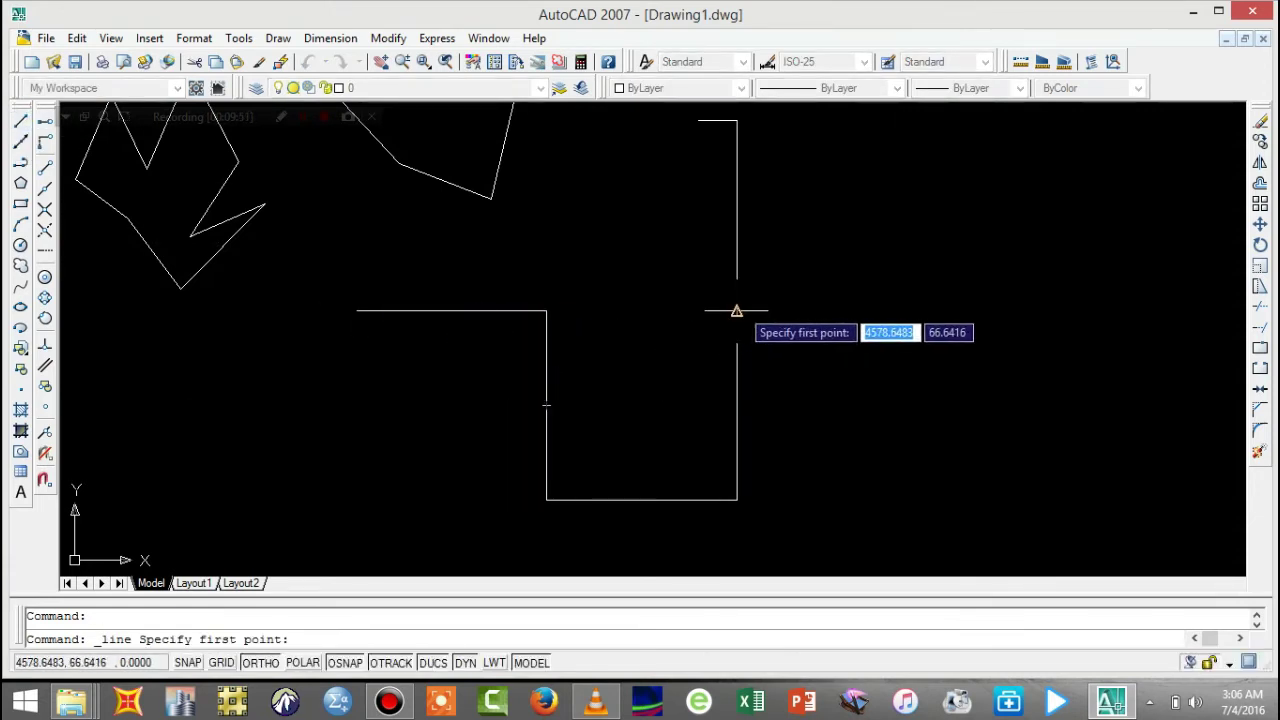
left_click(342, 662)
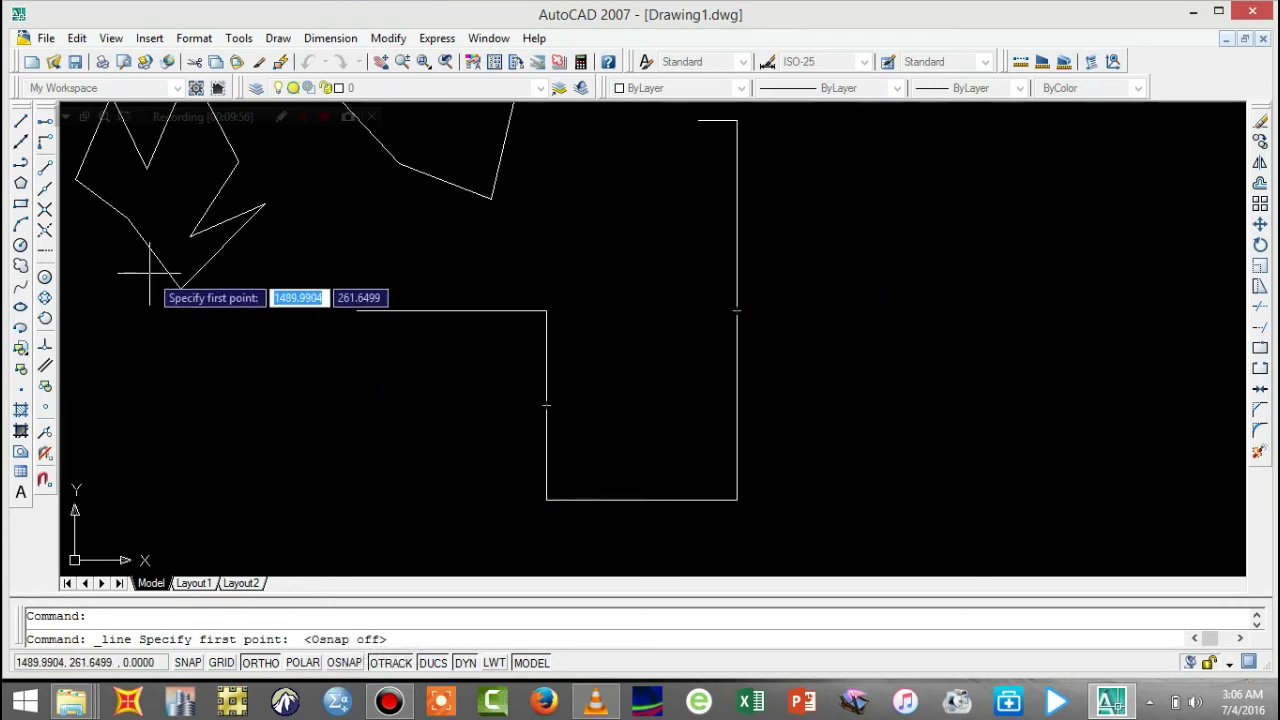
left_click(48, 152)
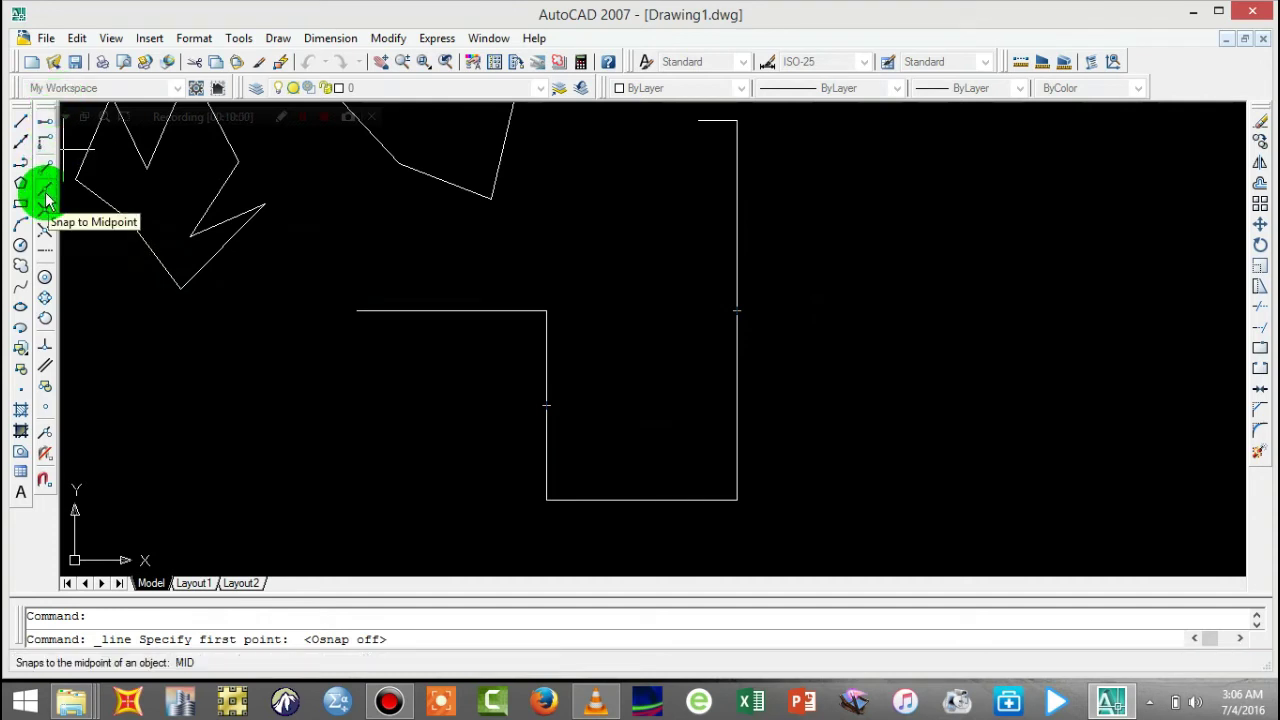
left_click(46, 200)
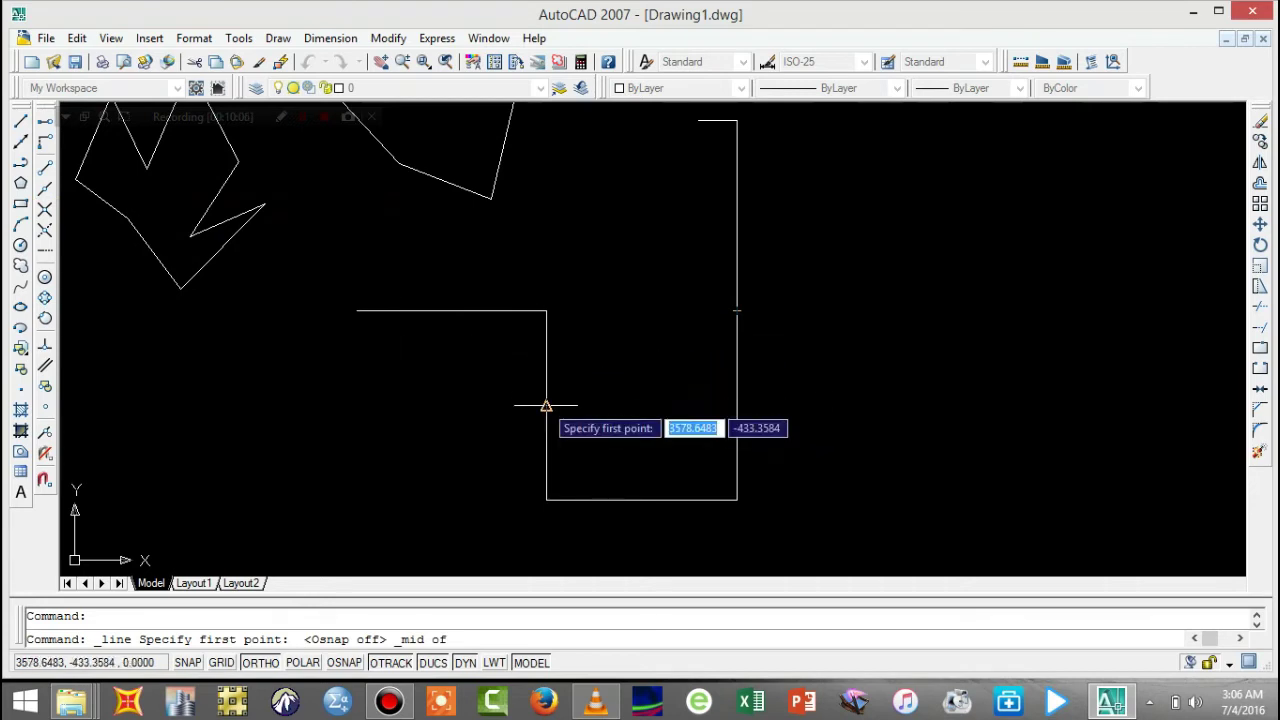
left_click(546, 405)
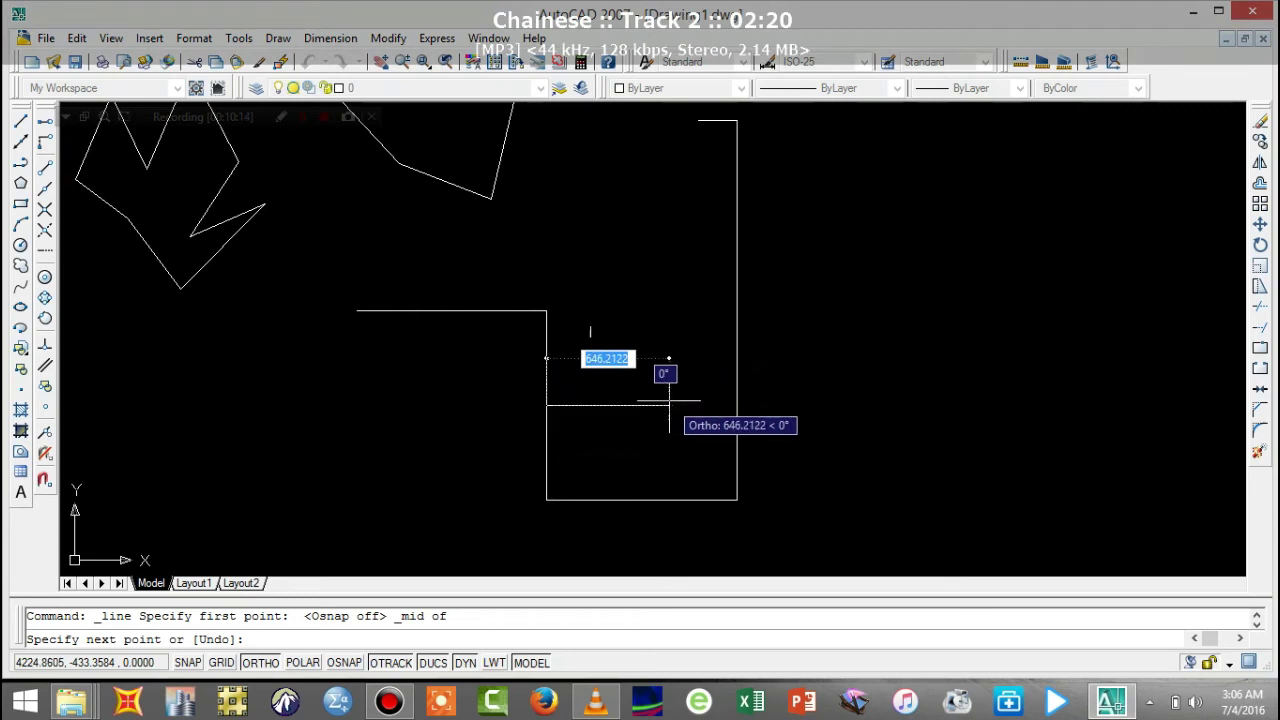
left_click(260, 663)
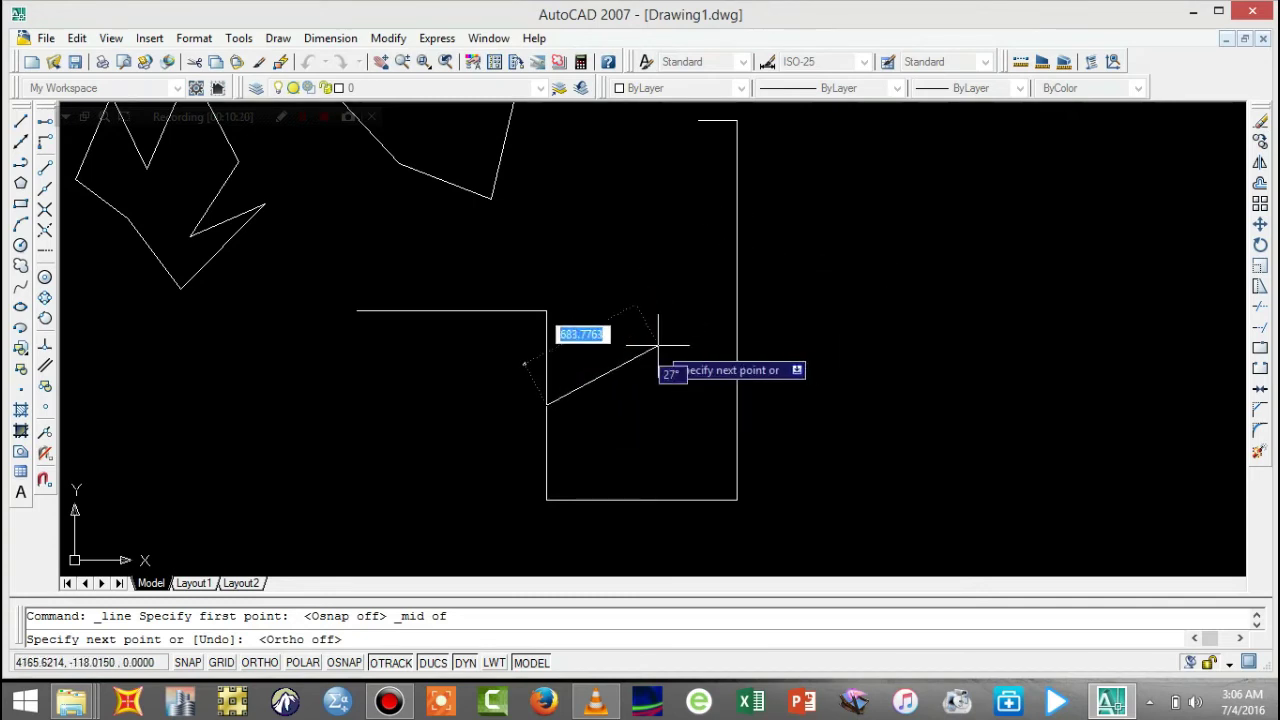
left_click(45, 190)
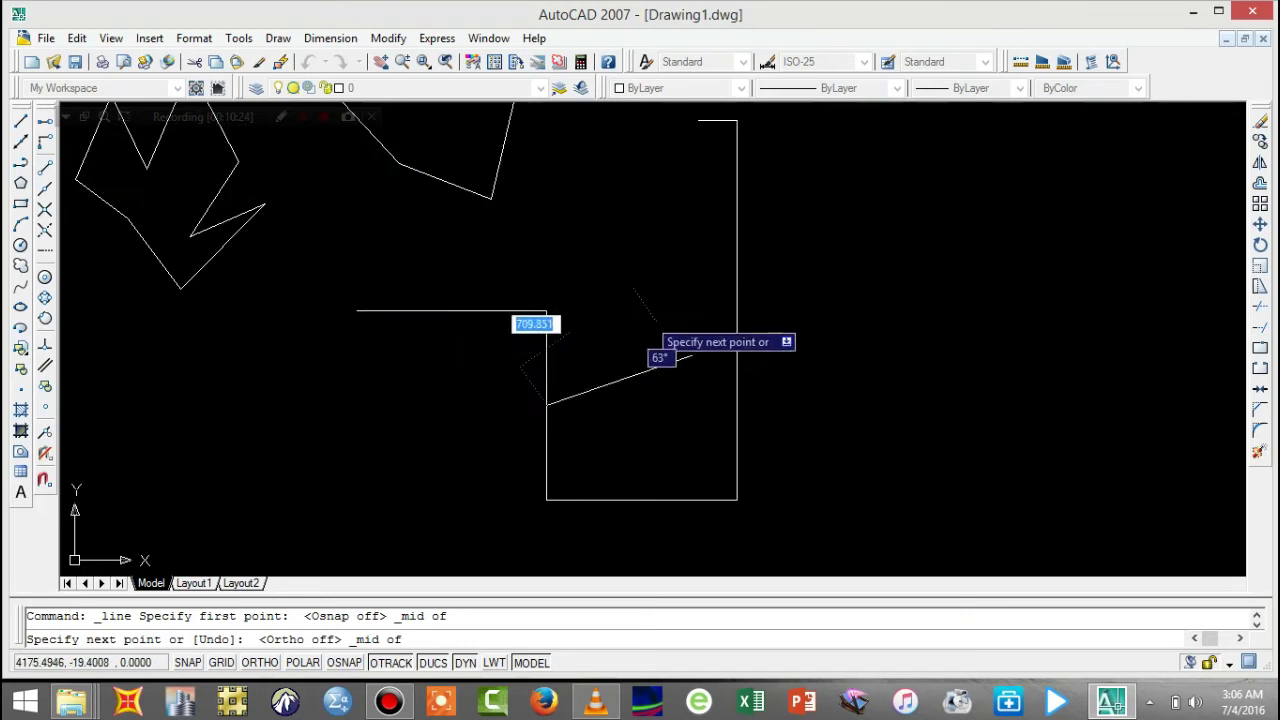
left_click(737, 311)
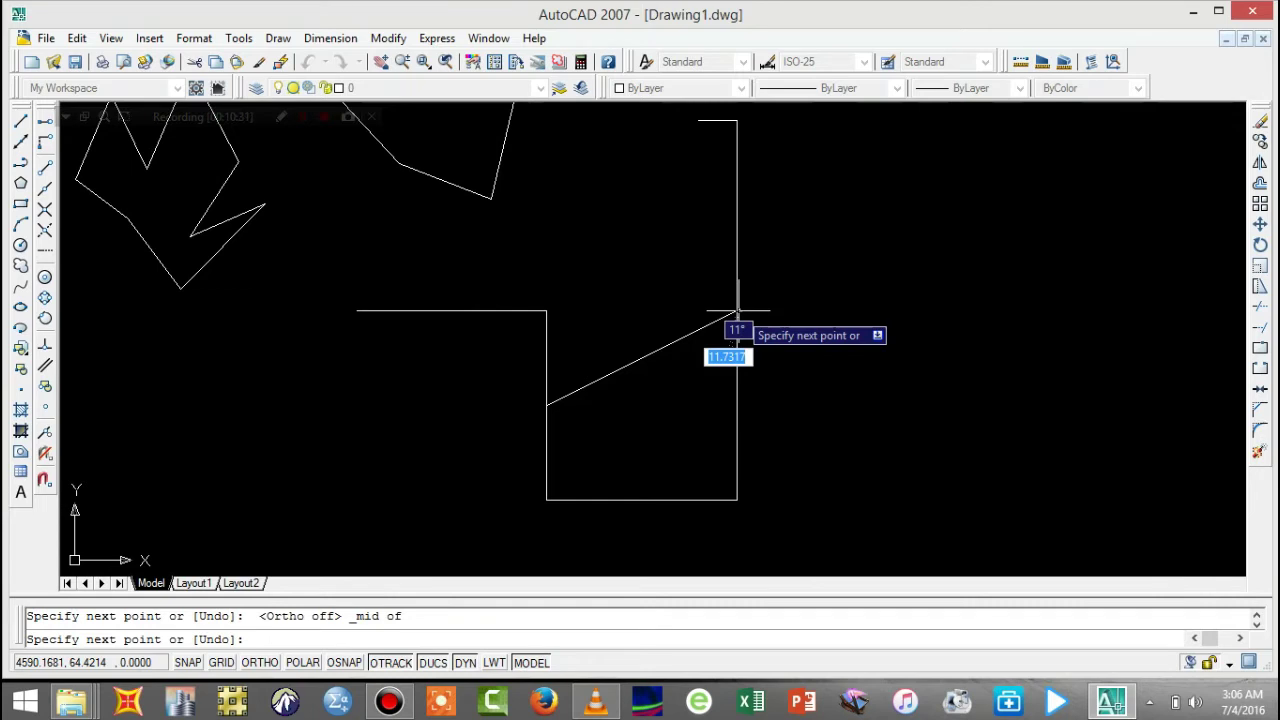
key("Return")
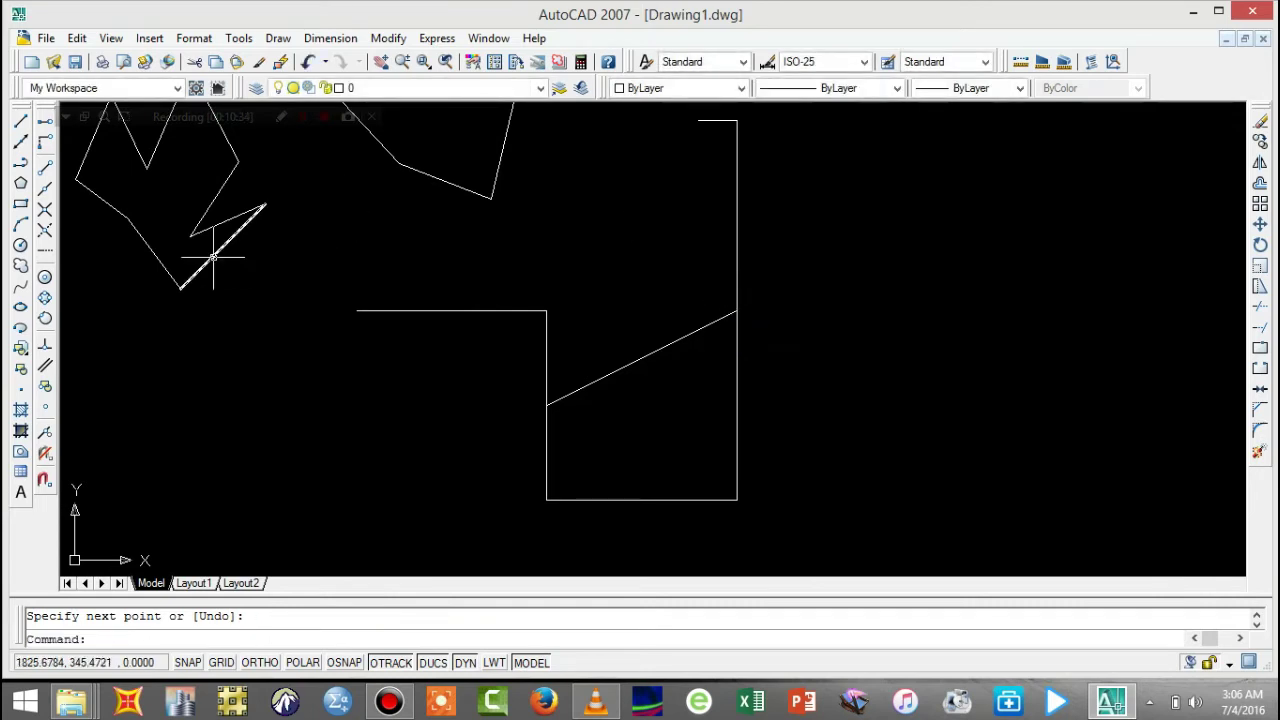
- Open the File menu over the current drawing
left_click(46, 187)
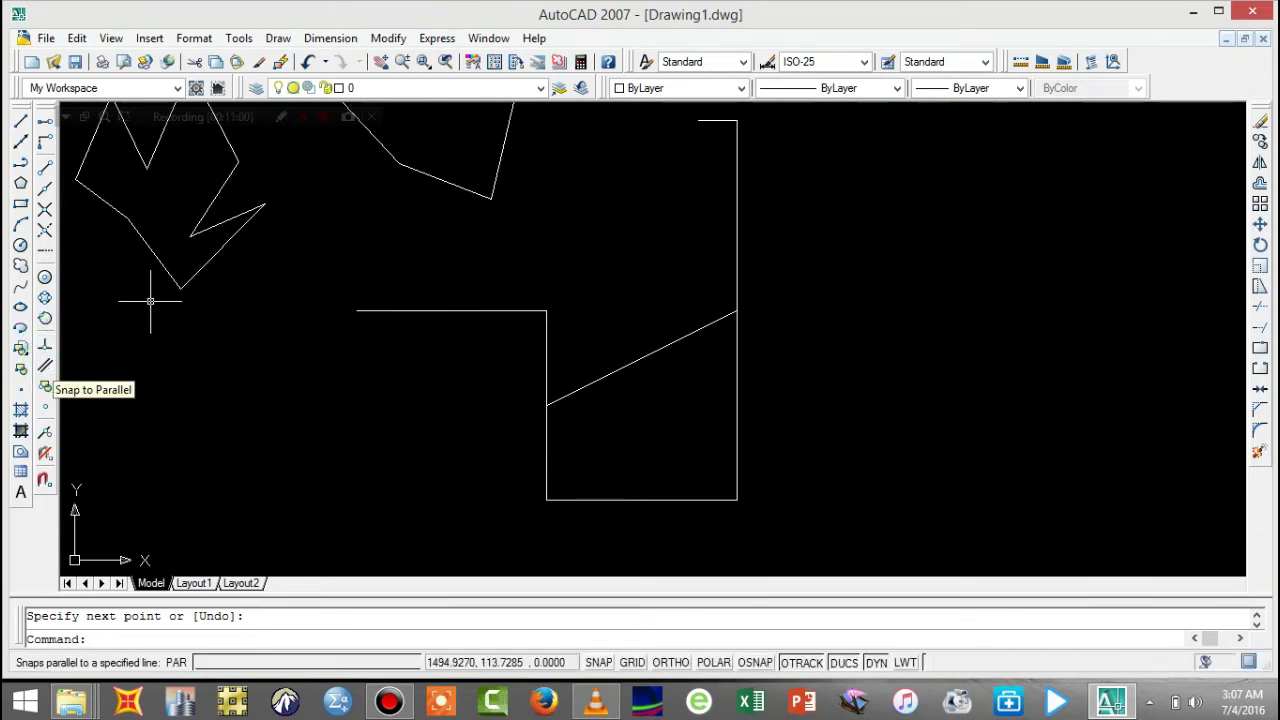
left_click(44, 39)
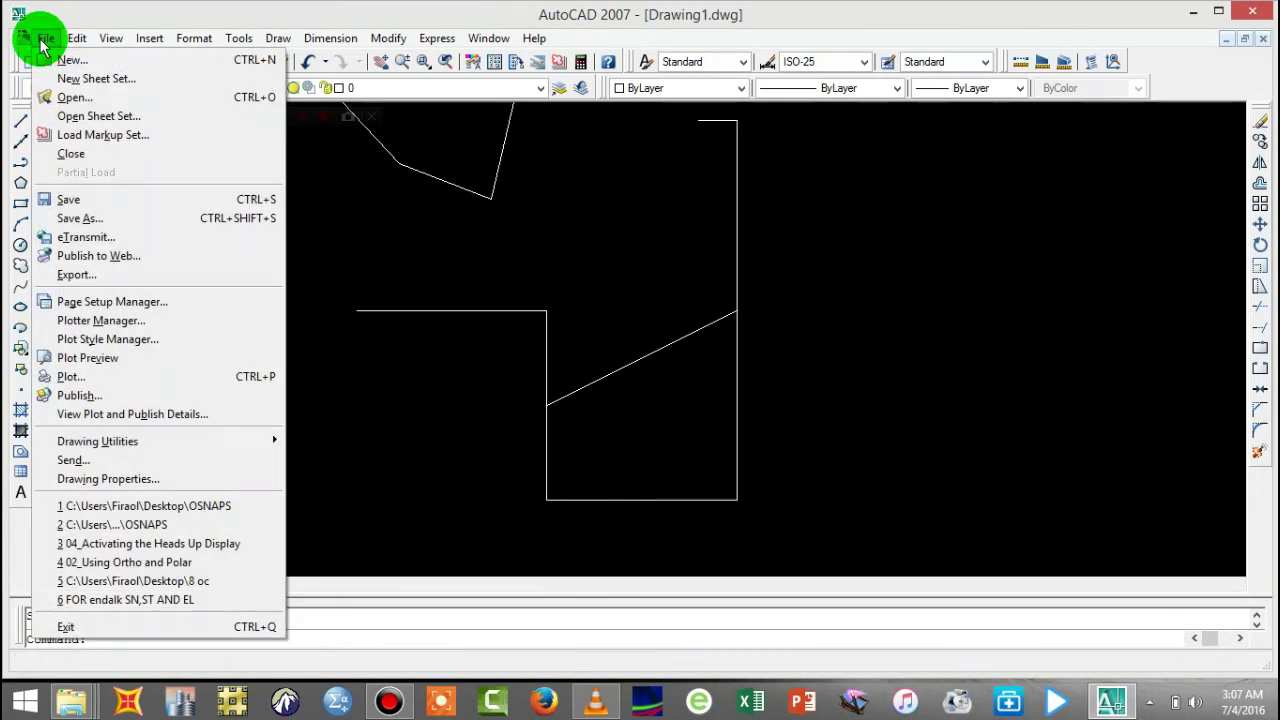
- Open the OSNAPS drawing from the Desktop
left_click(70, 97)
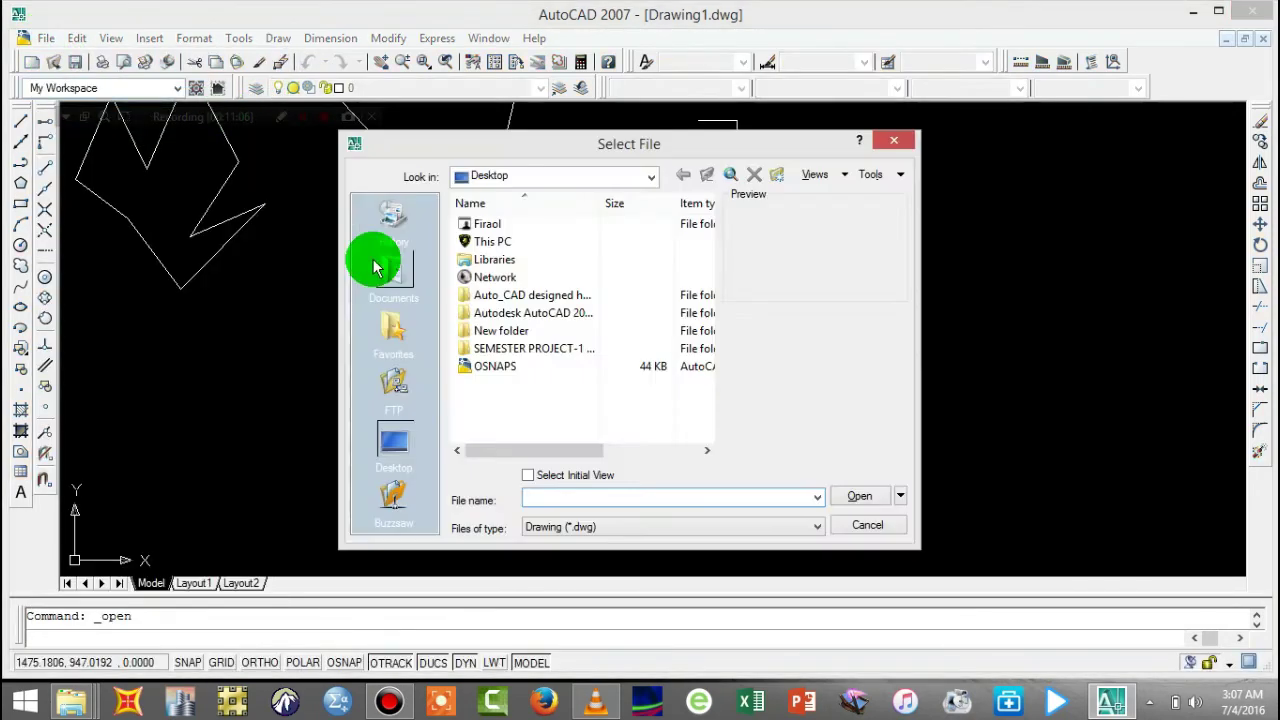
left_click(508, 368)
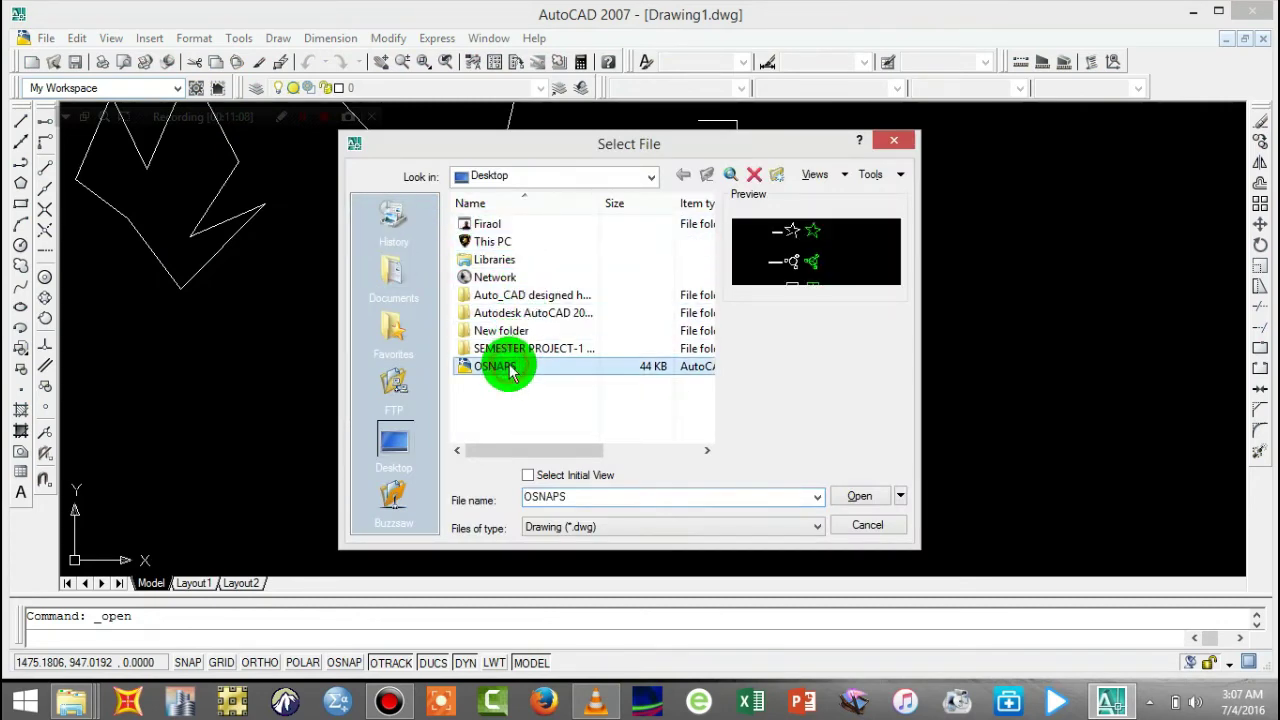
left_click(850, 498)
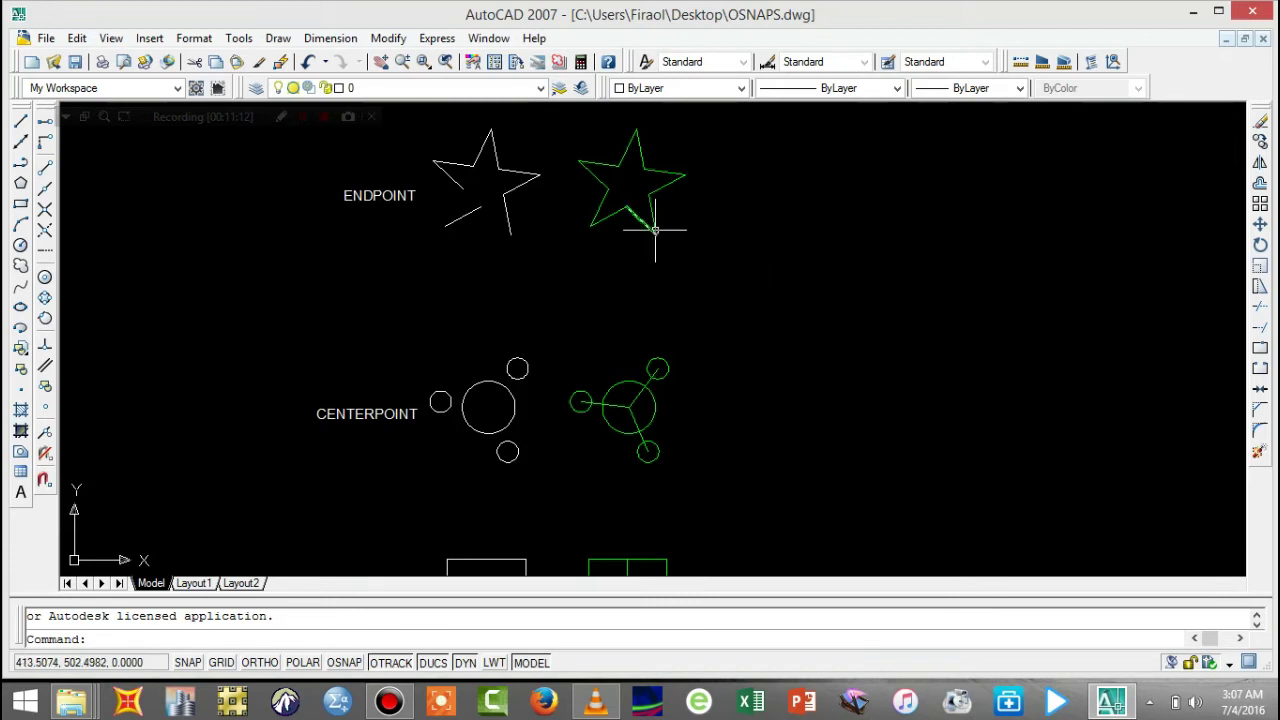
- Draw the first missing star edge between two endpoints using Endpoint snap
left_click(22, 121)
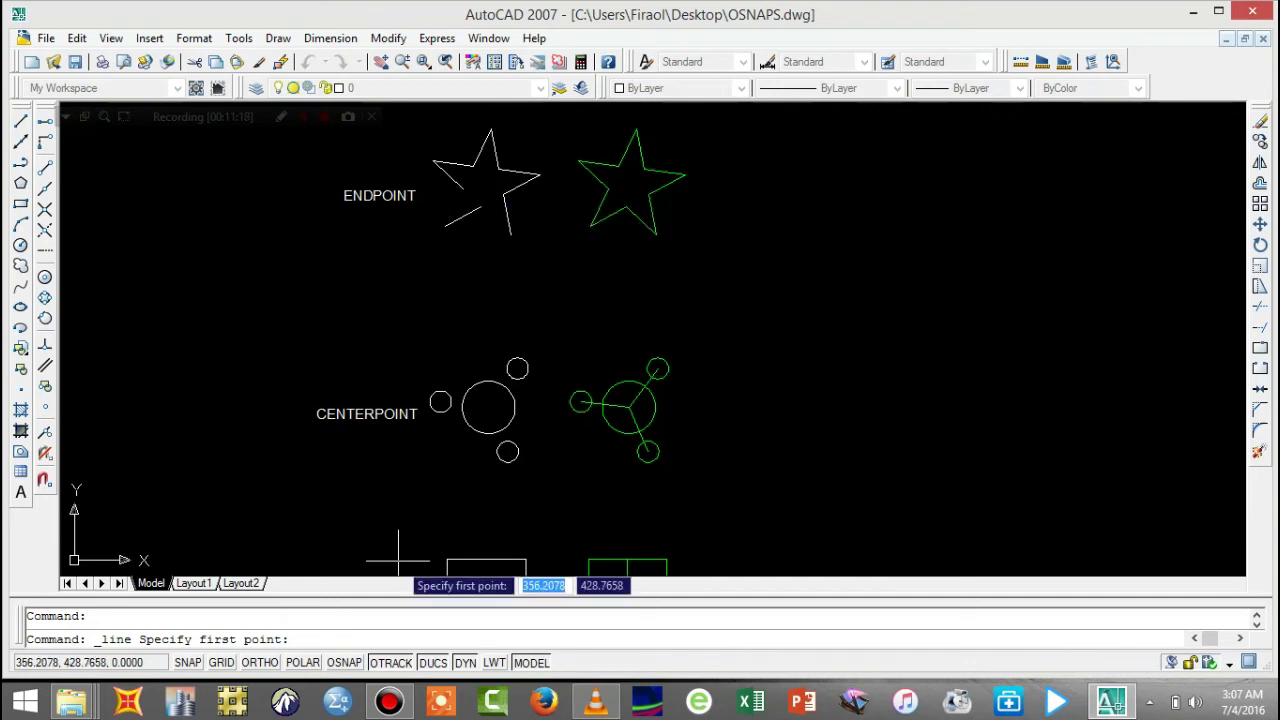
left_click(350, 663)
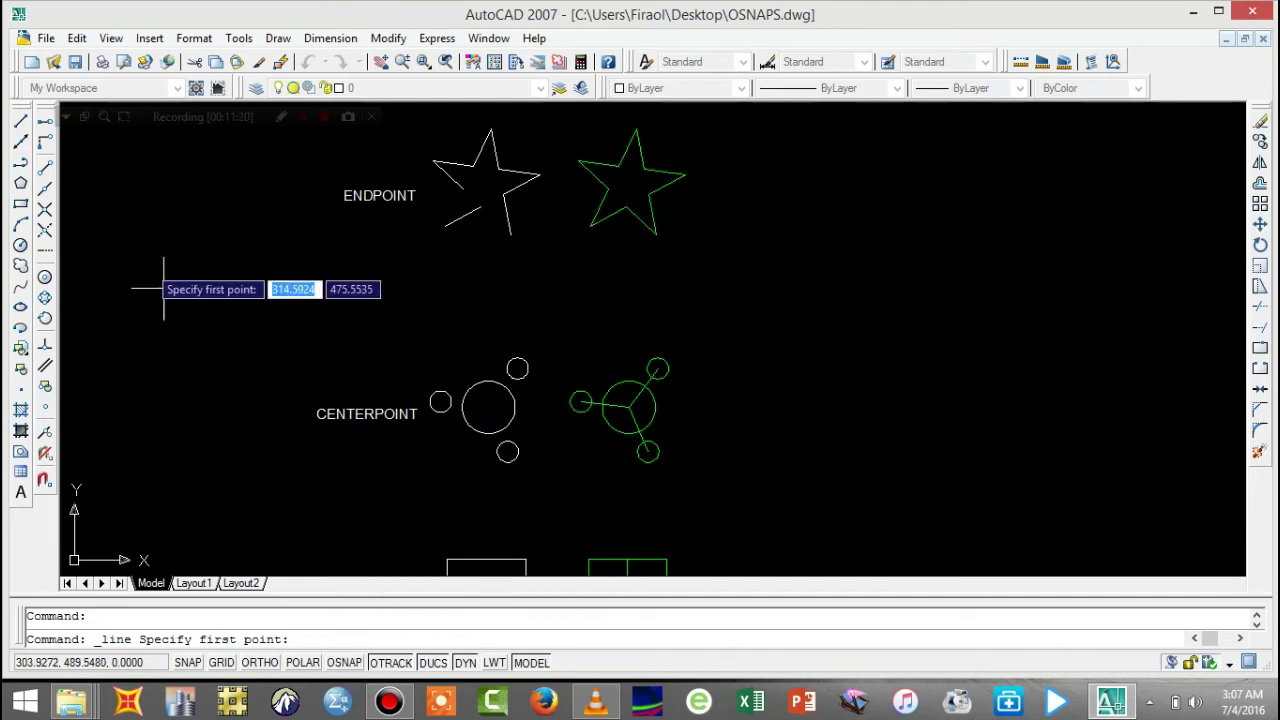
left_click(47, 168)
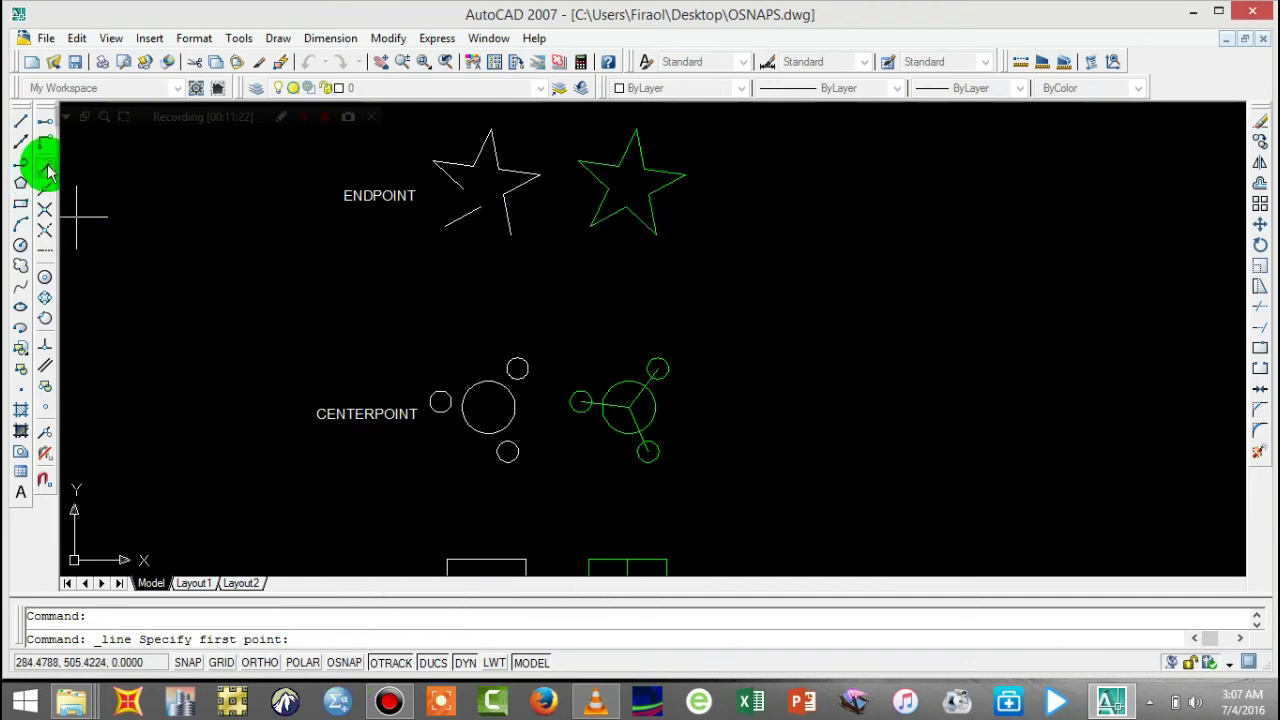
left_click(47, 168)
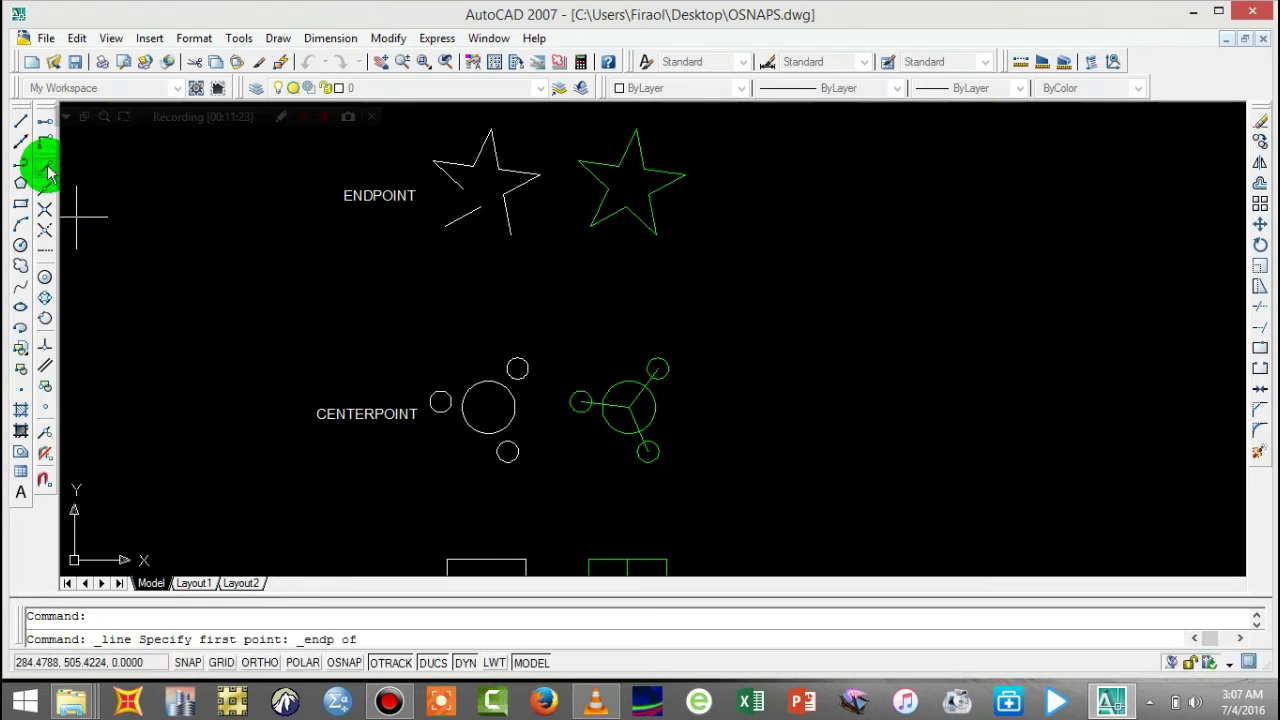
left_click(462, 188)
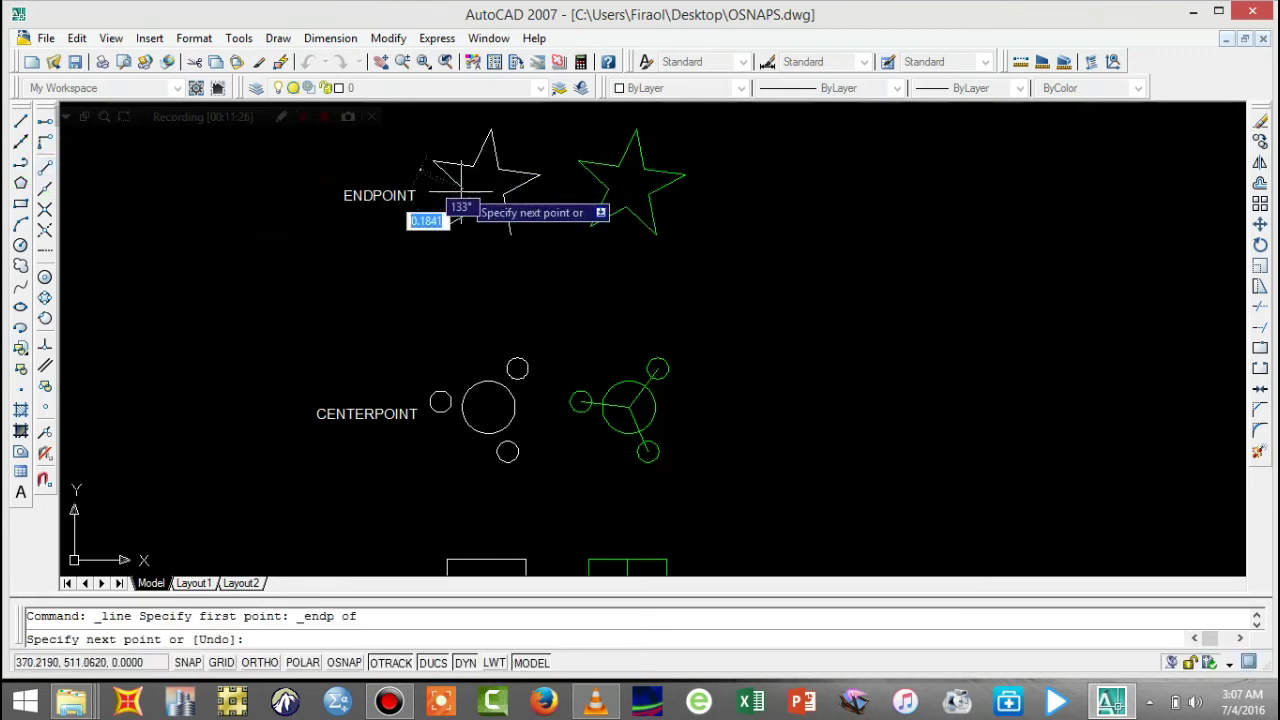
left_click(45, 185)
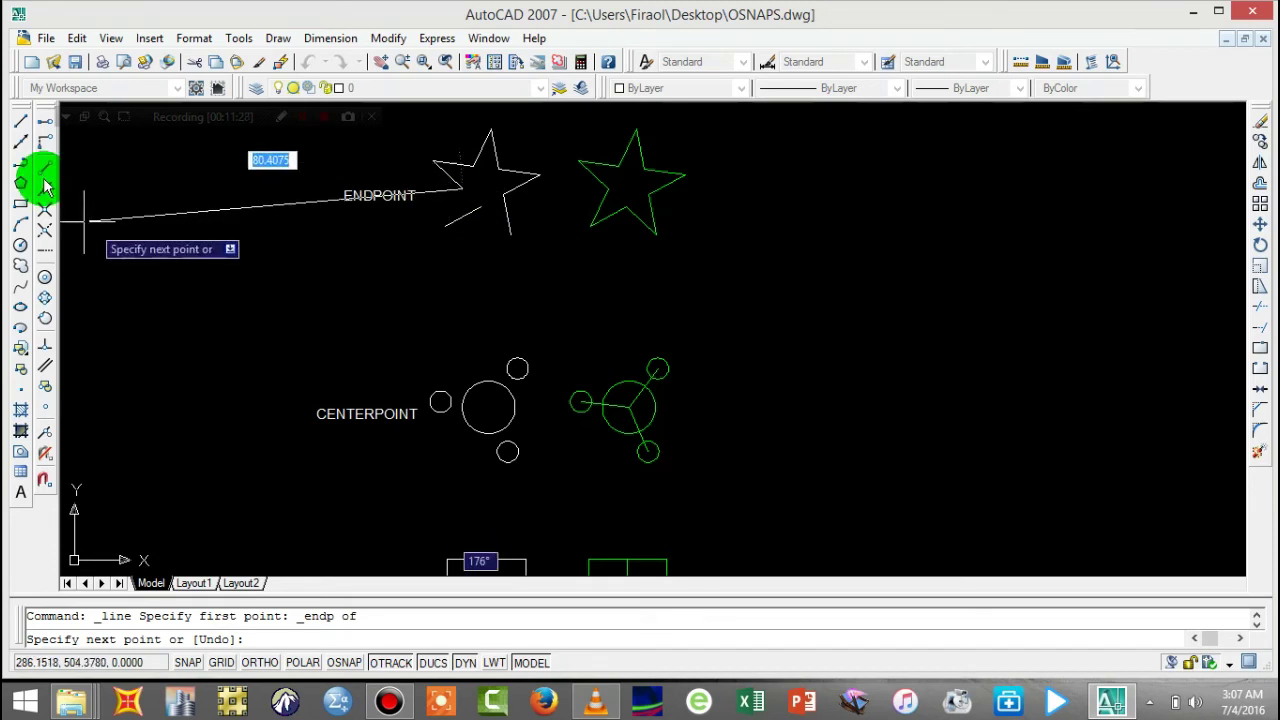
left_click(45, 172)
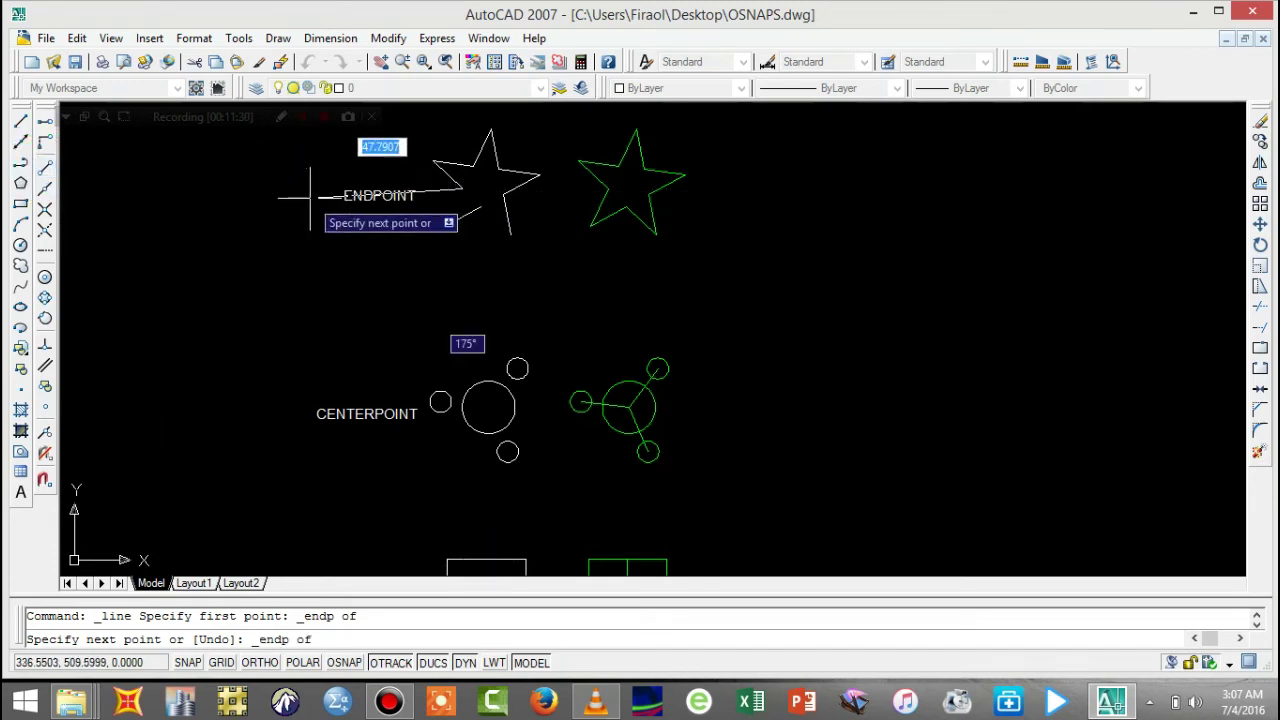
left_click(449, 222)
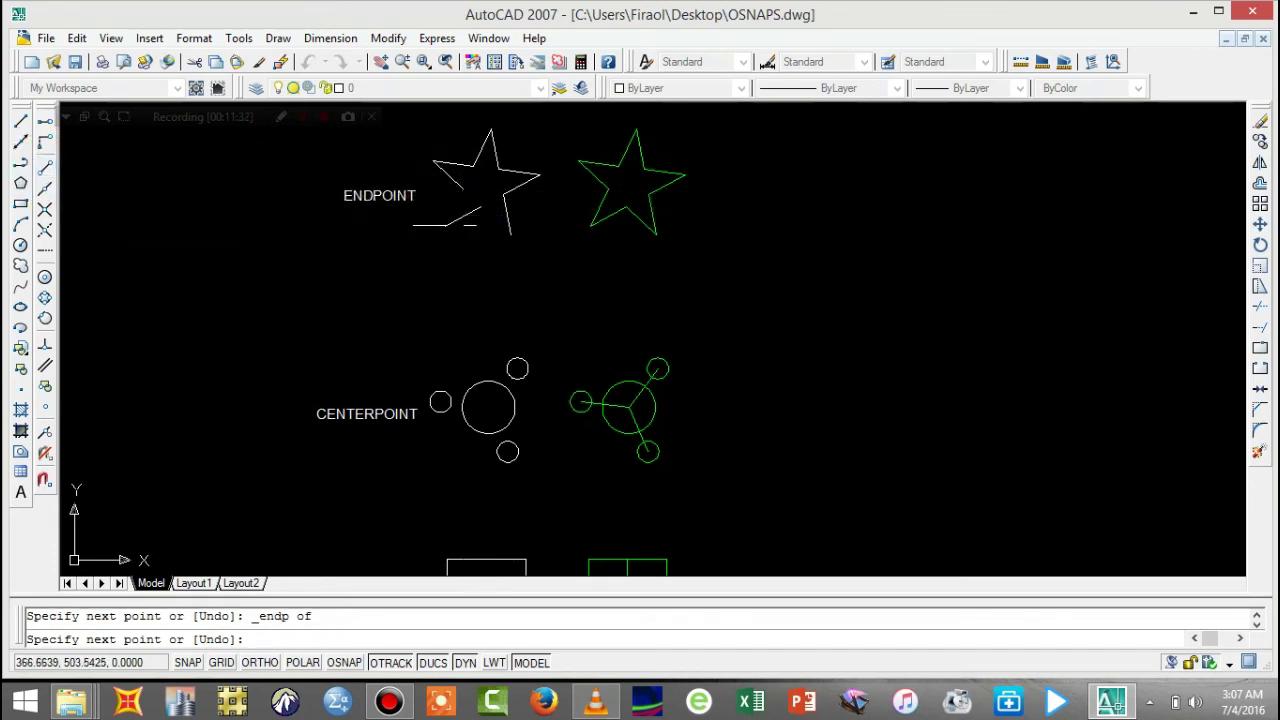
key("Return")
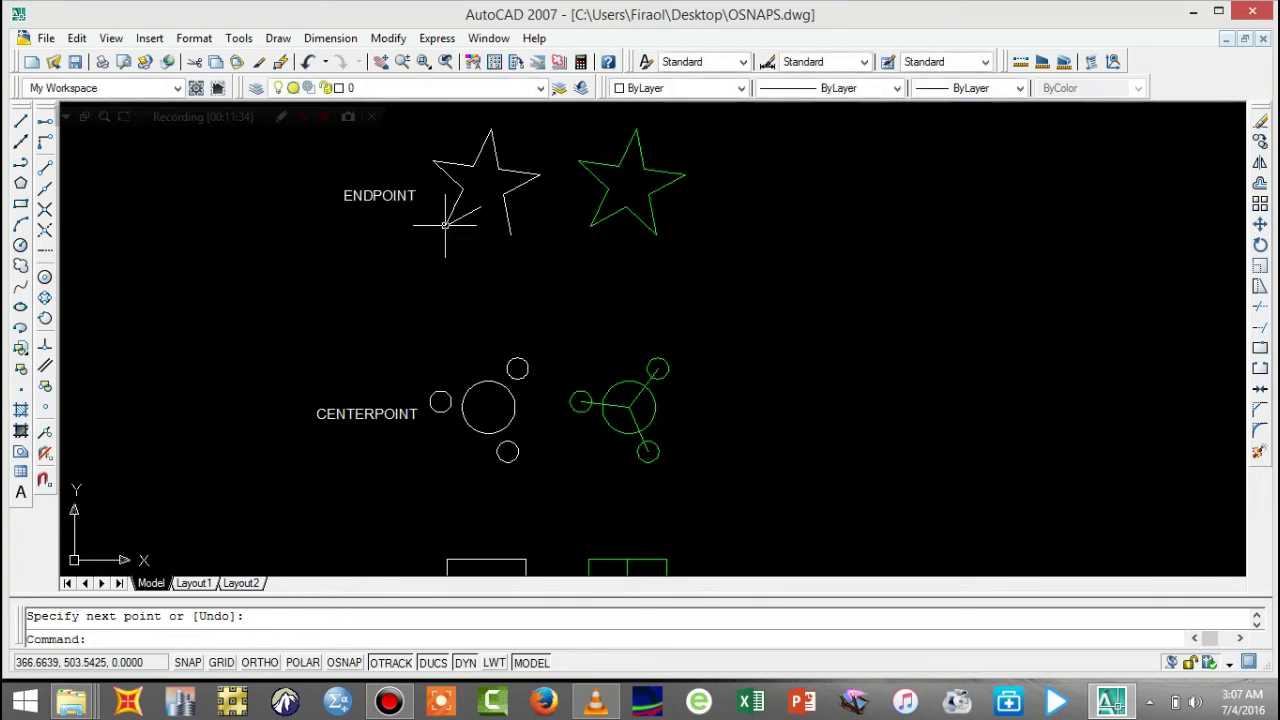
- Close the star with an endpoint-snapped line from its open end to the lower vertex
left_click(20, 120)
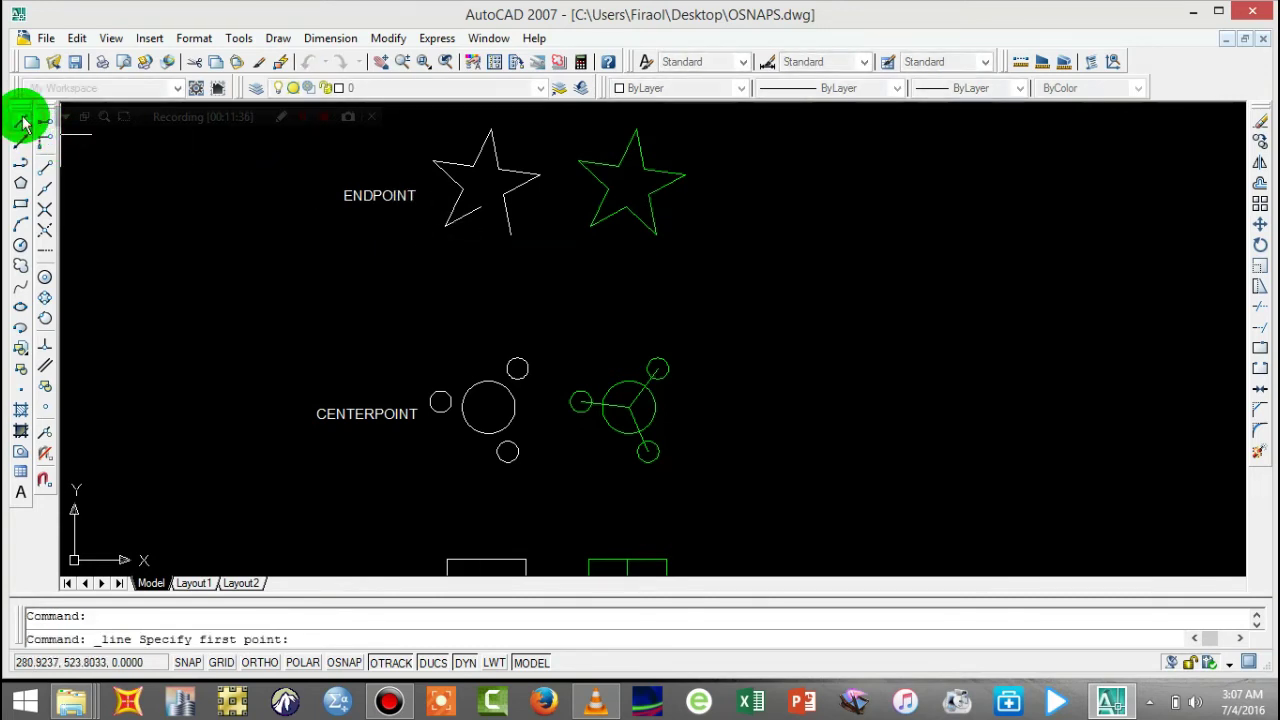
left_click(48, 166)
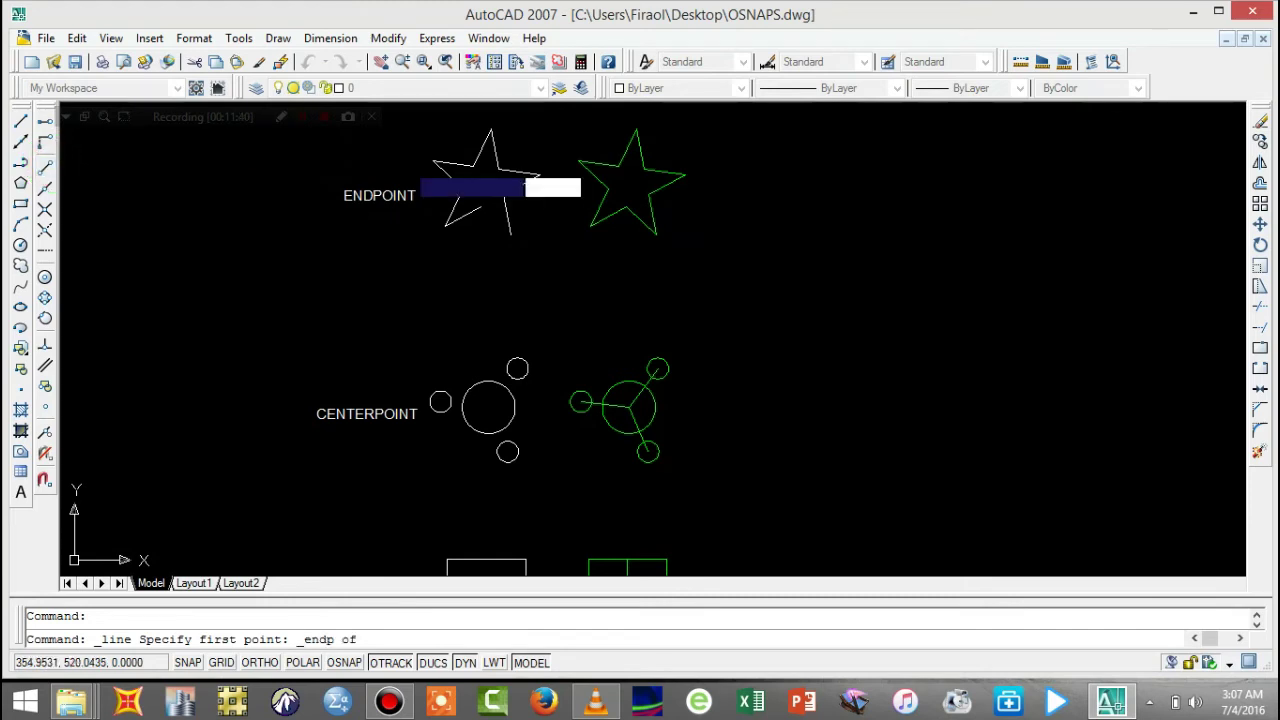
left_click(480, 205)
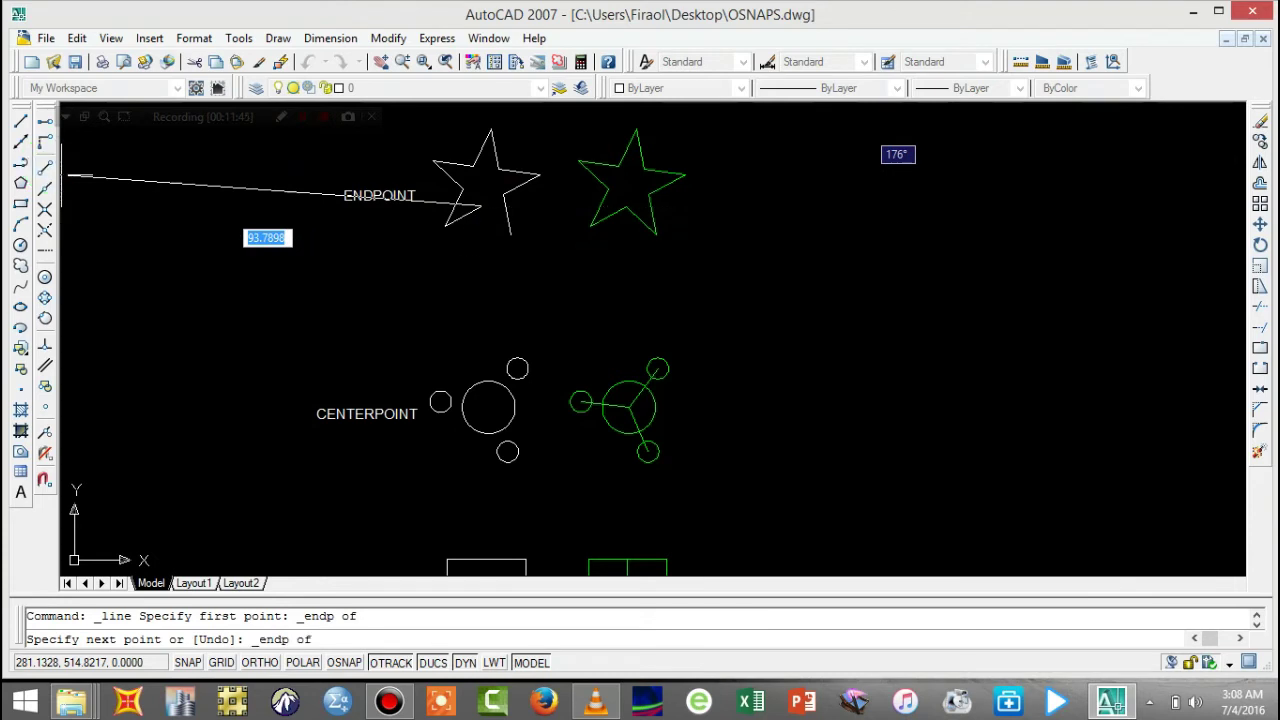
left_click(510, 236)
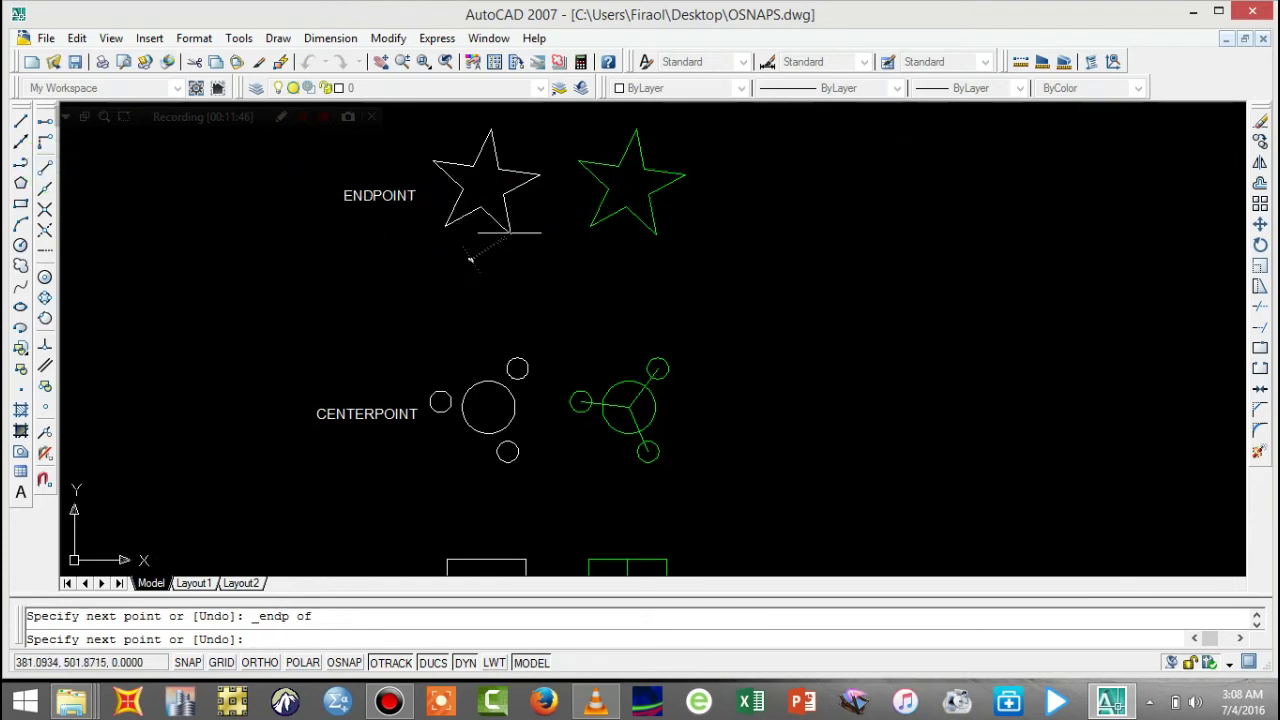
key("Return")
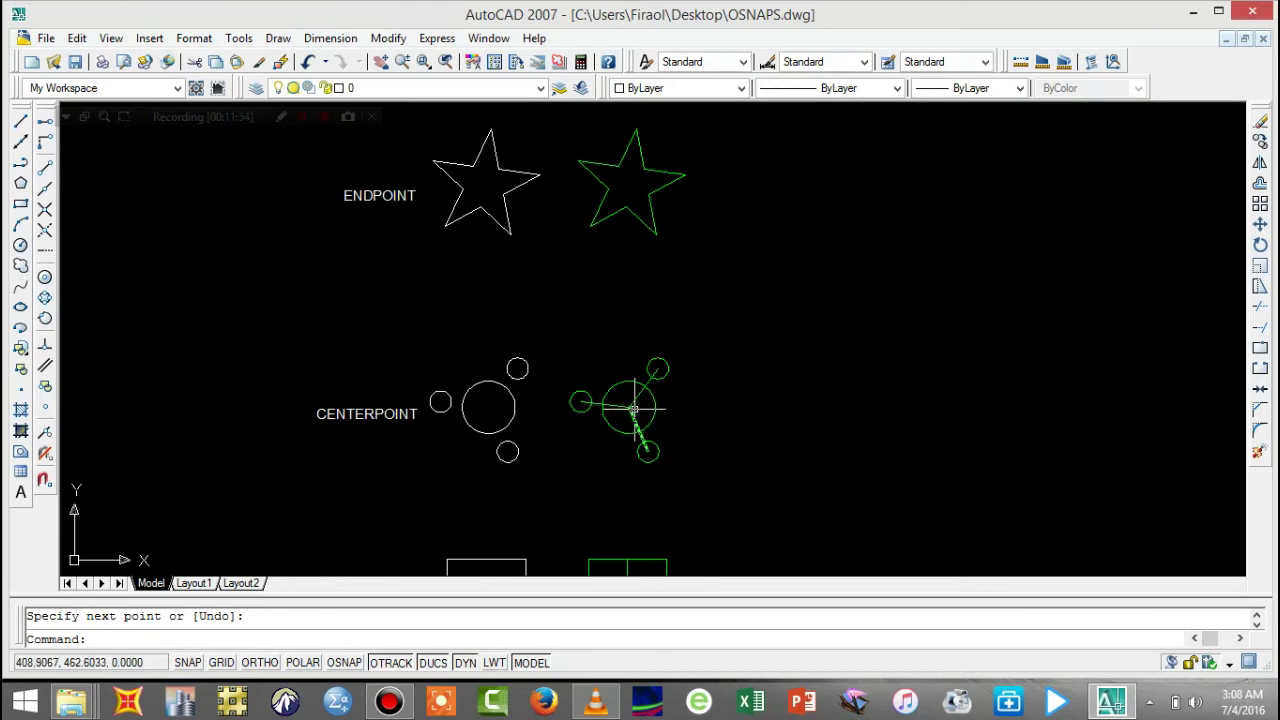
- Draw a Center-snapped line from the large circle's centre to the left small circle's centre
left_click(20, 121)
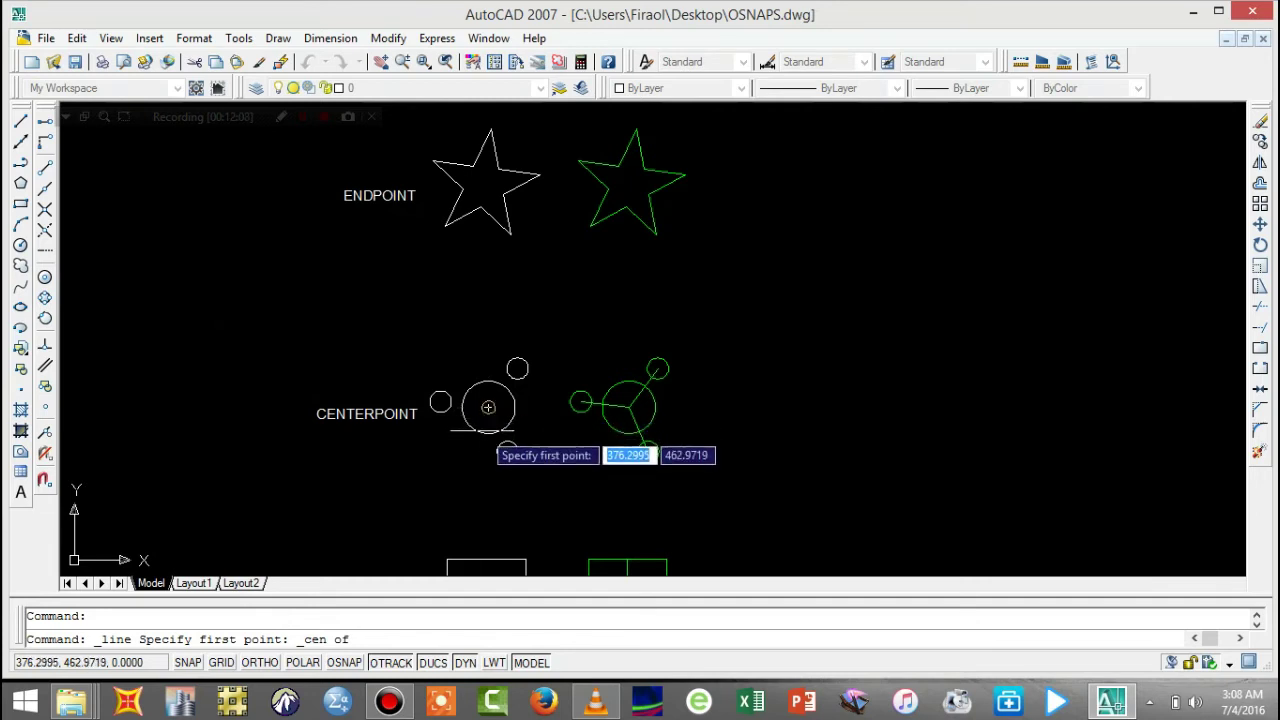
left_click(488, 407)
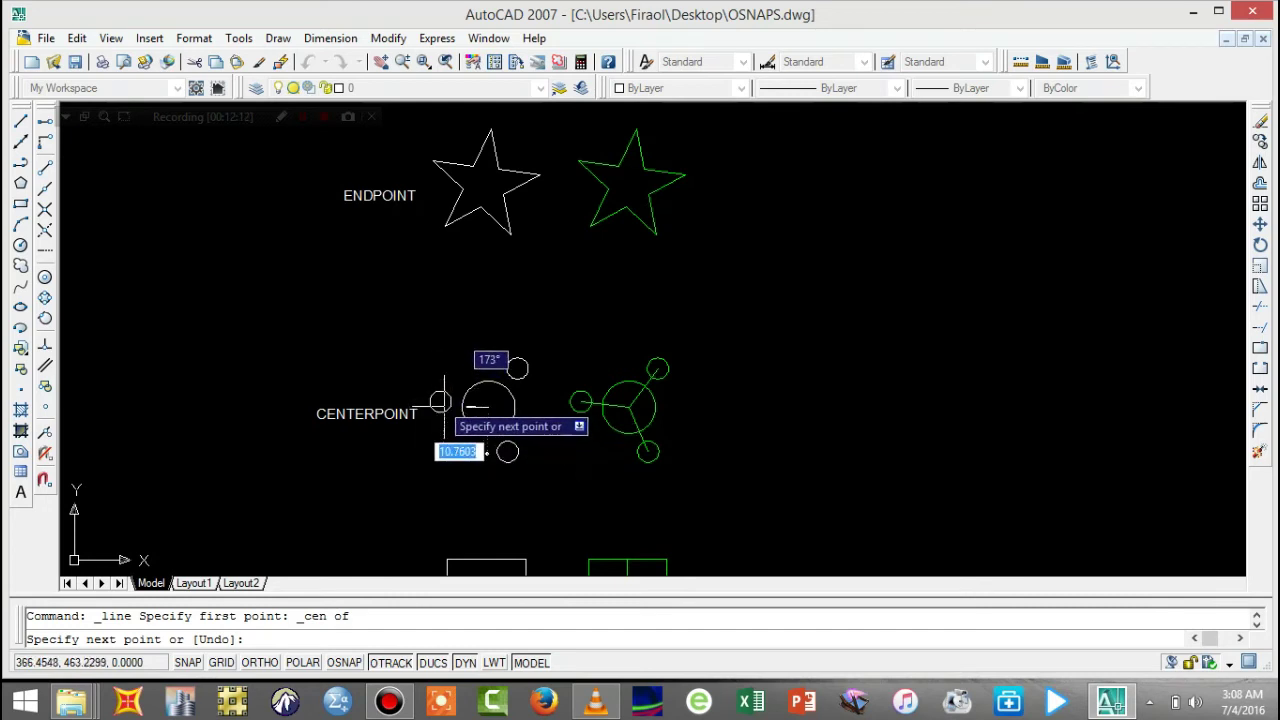
left_click(45, 279)
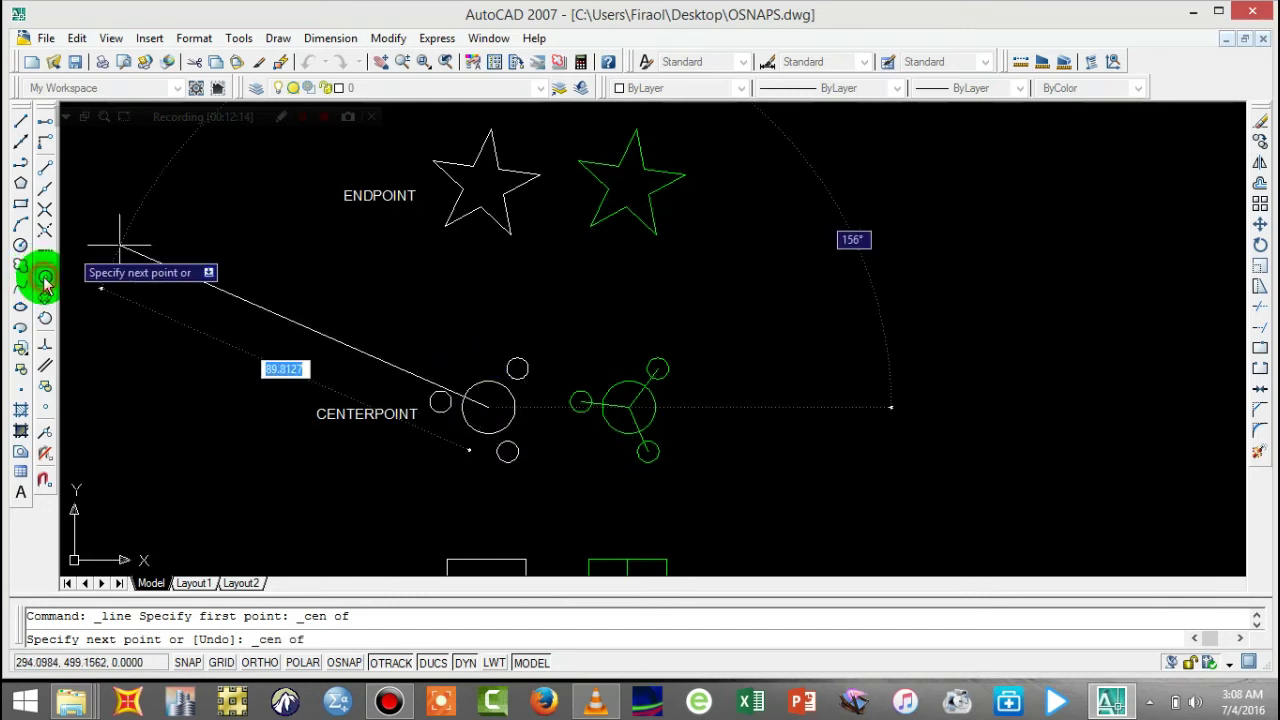
left_click(440, 401)
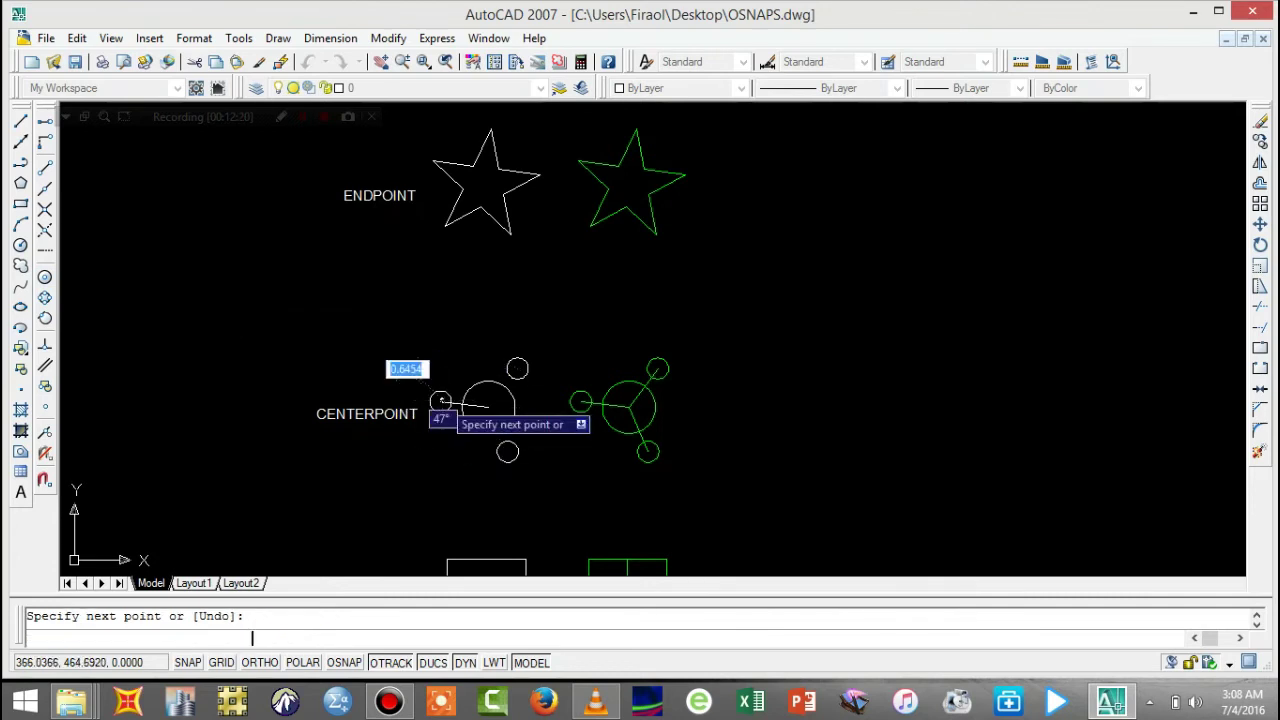
key("Return")
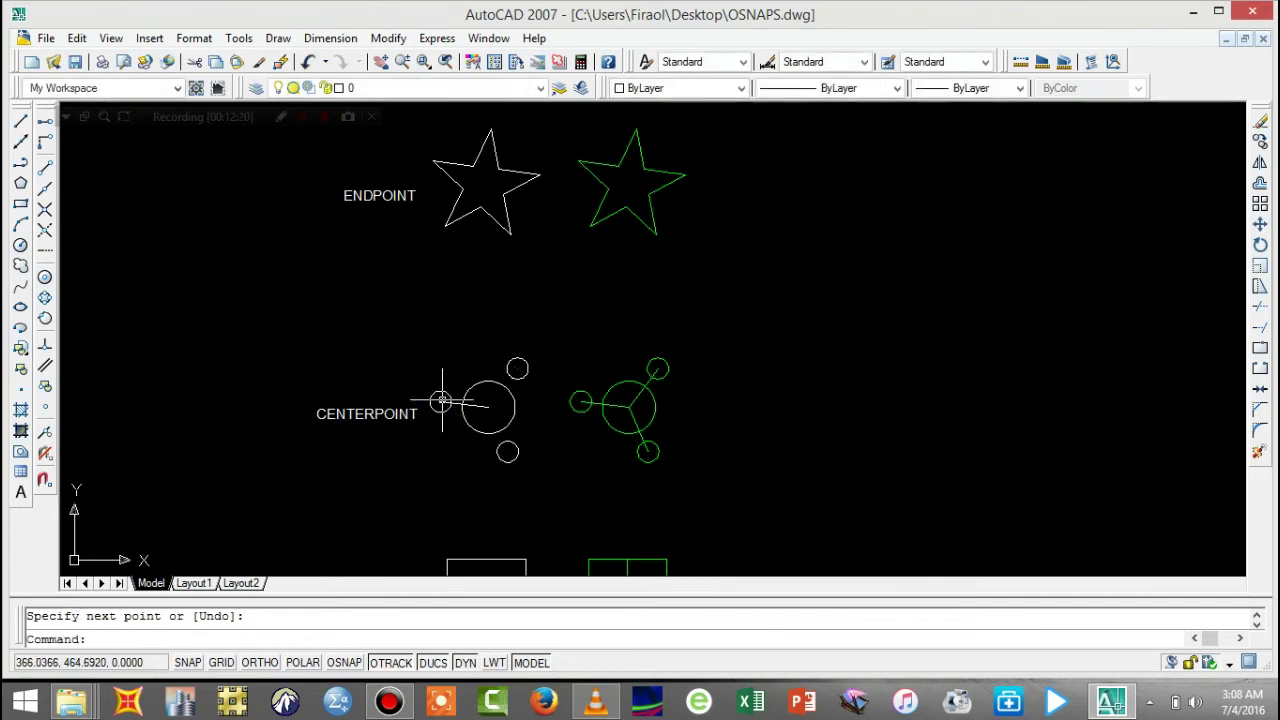
- Draw the upper-right spoke from the upper-right small circle to the large circle's centre
left_click(20, 120)
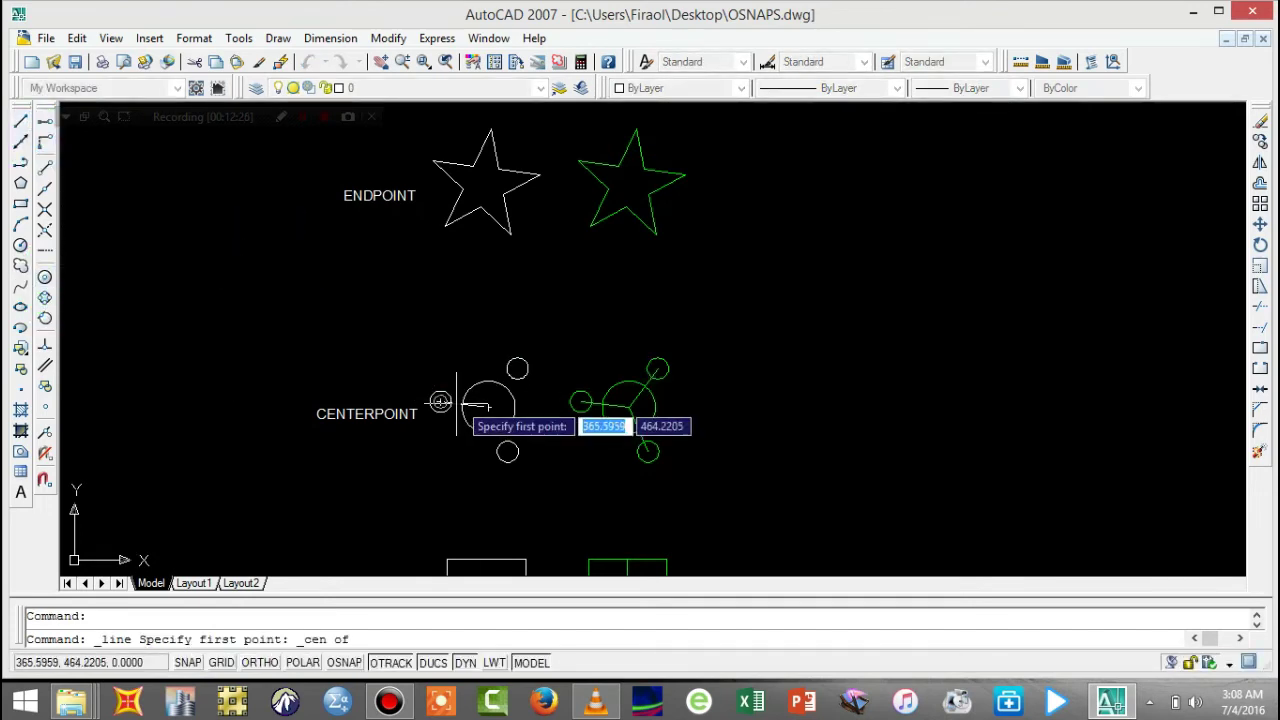
left_click(517, 368)
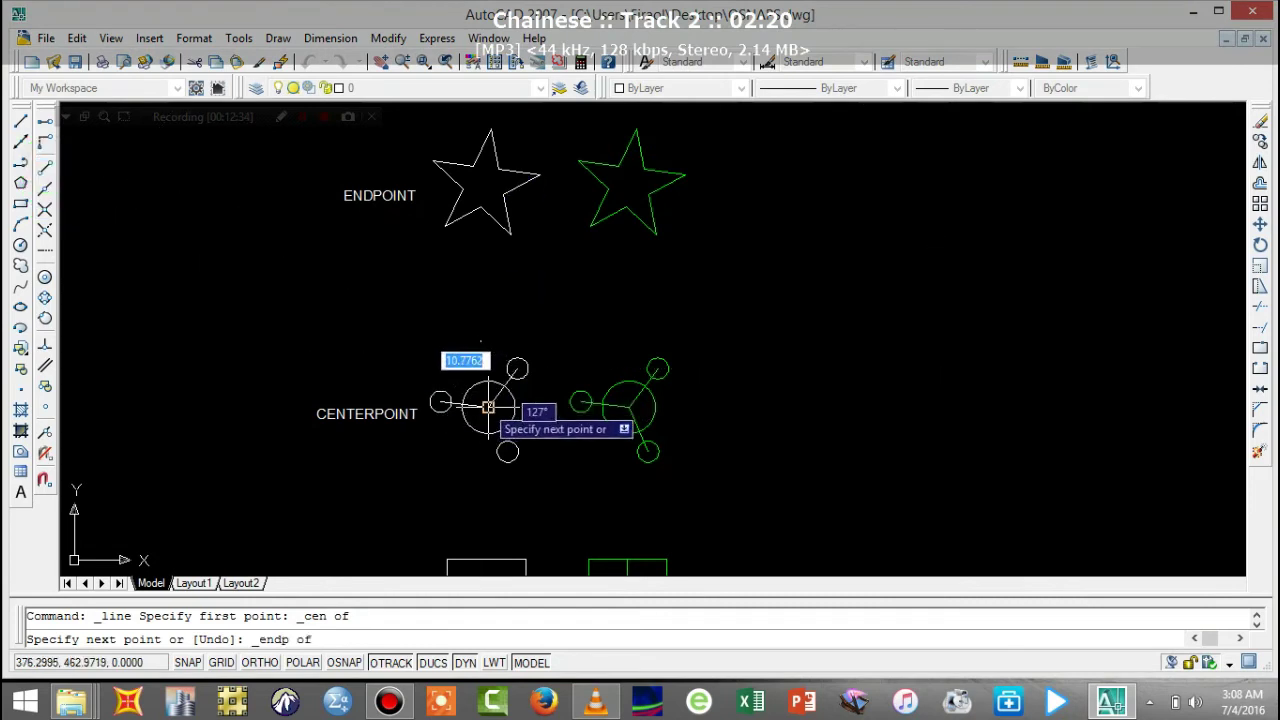
left_click(487, 407)
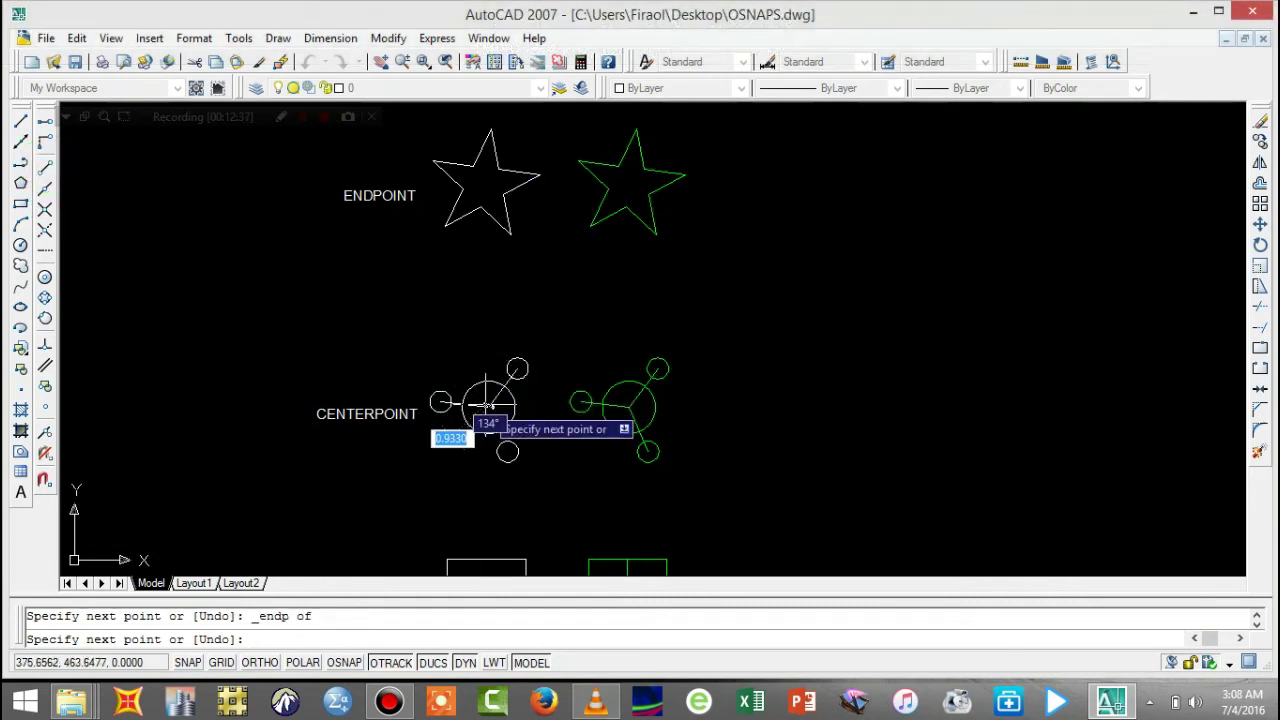
key("Return")
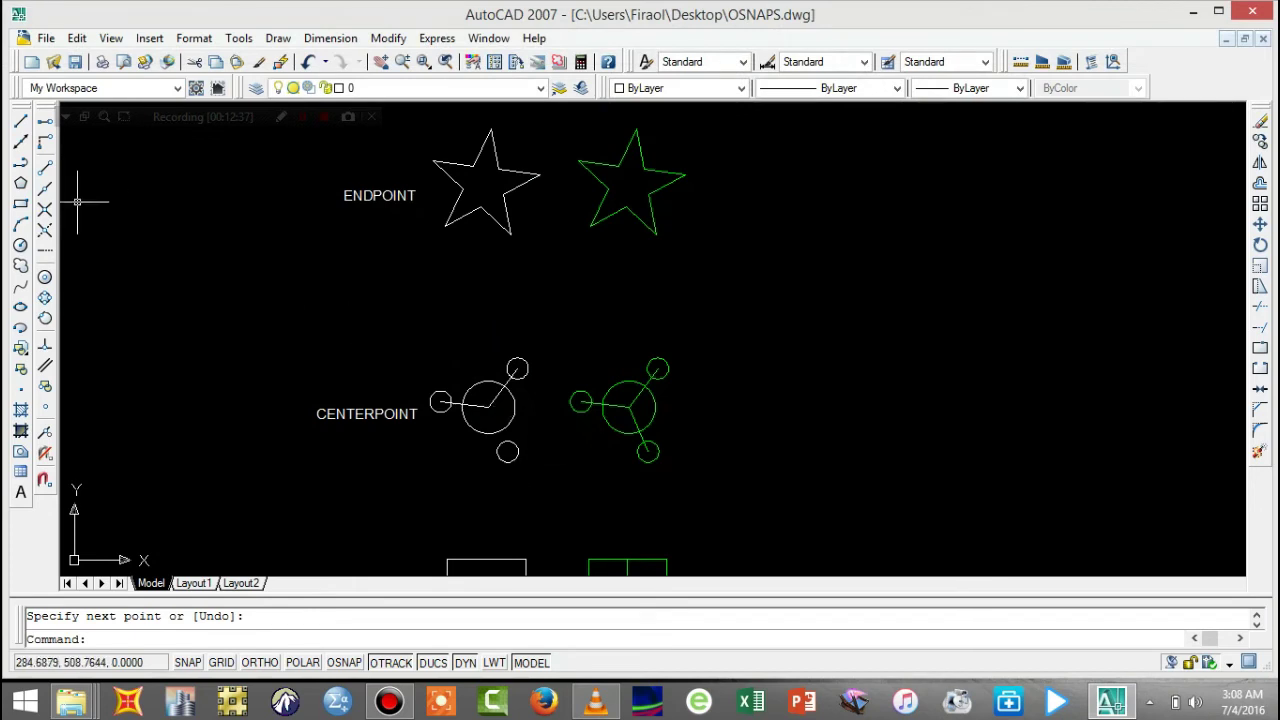
- Draw a Center-snapped line from the large circle's centre to the lower small circle's centre
left_click(17, 127)
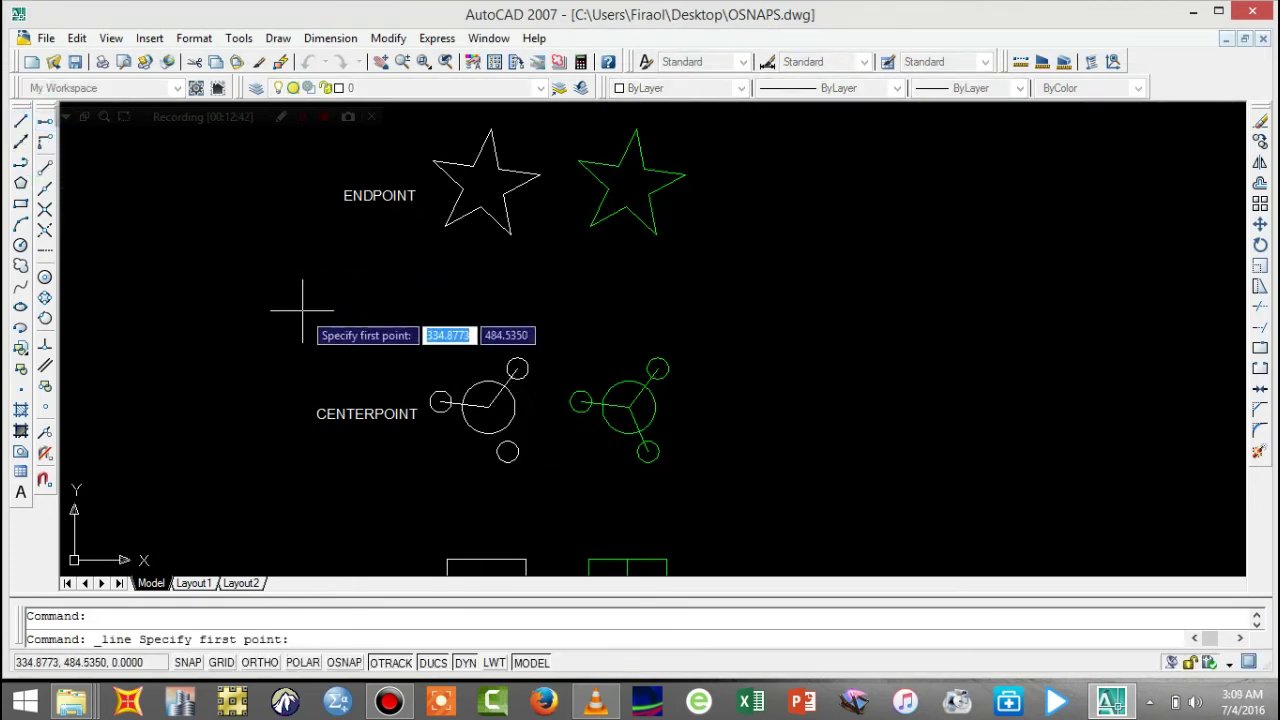
left_click(45, 277)
left_click(478, 402)
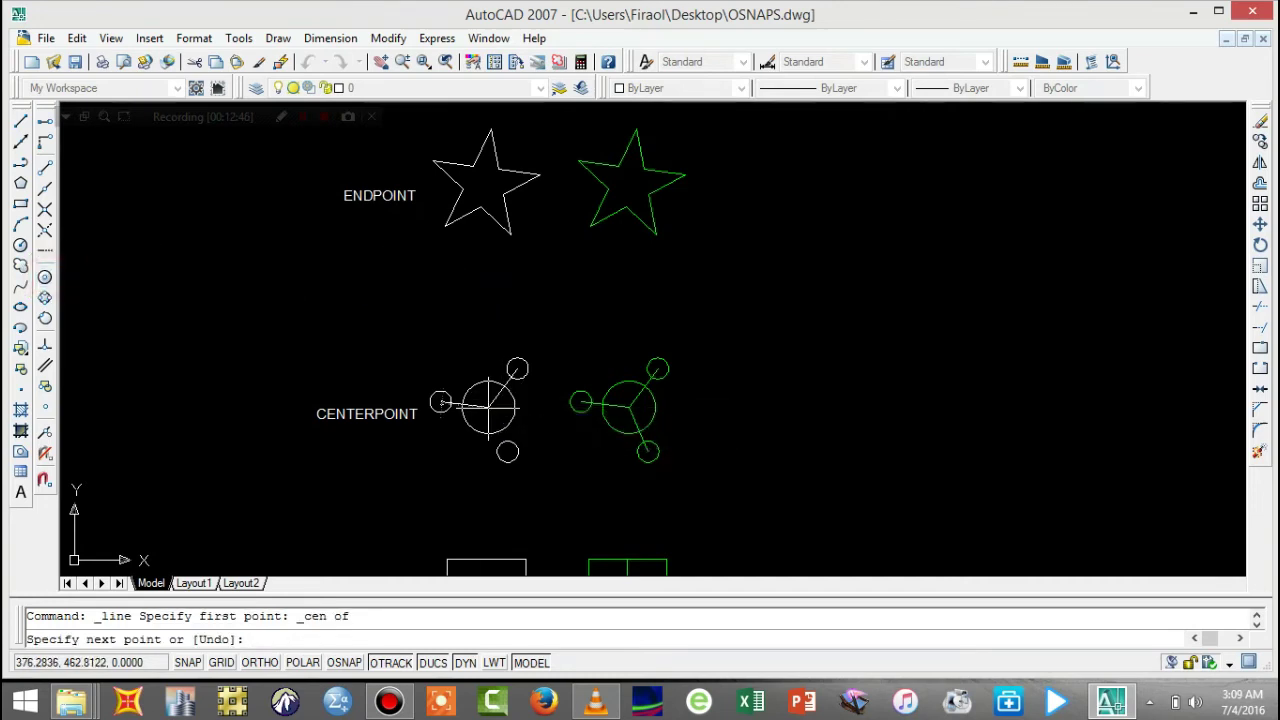
left_click(45, 277)
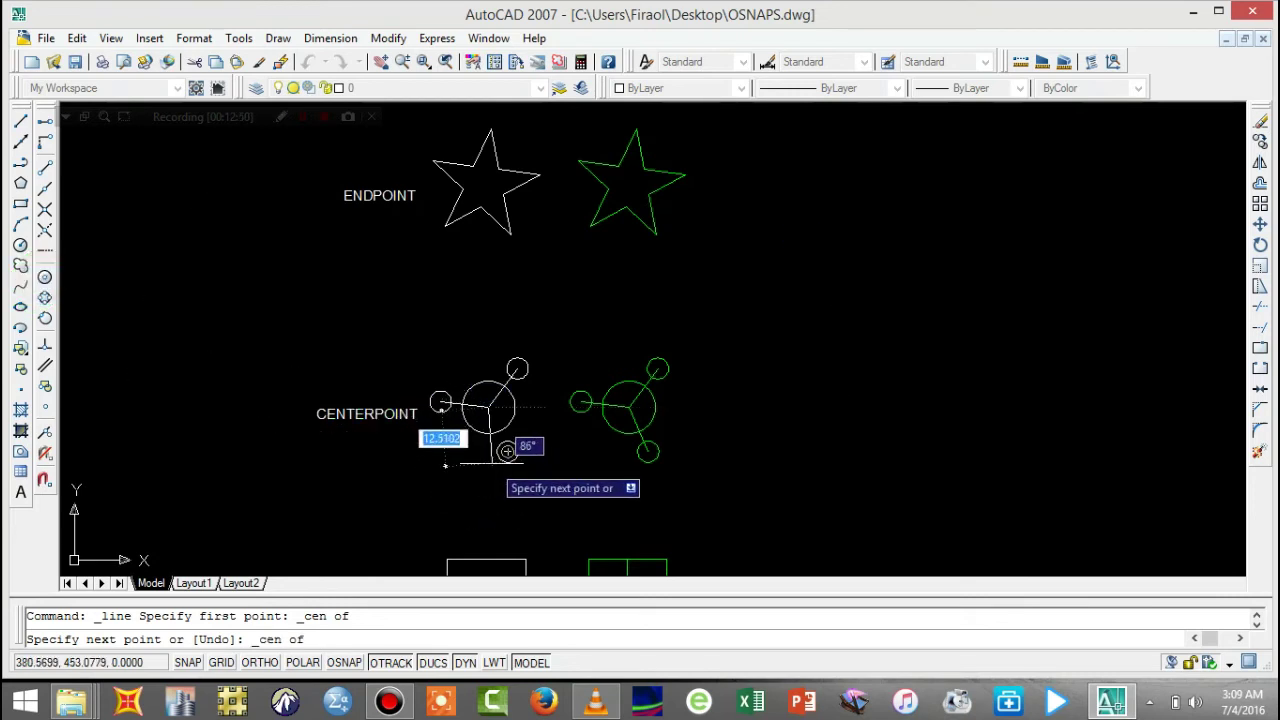
left_click(507, 451)
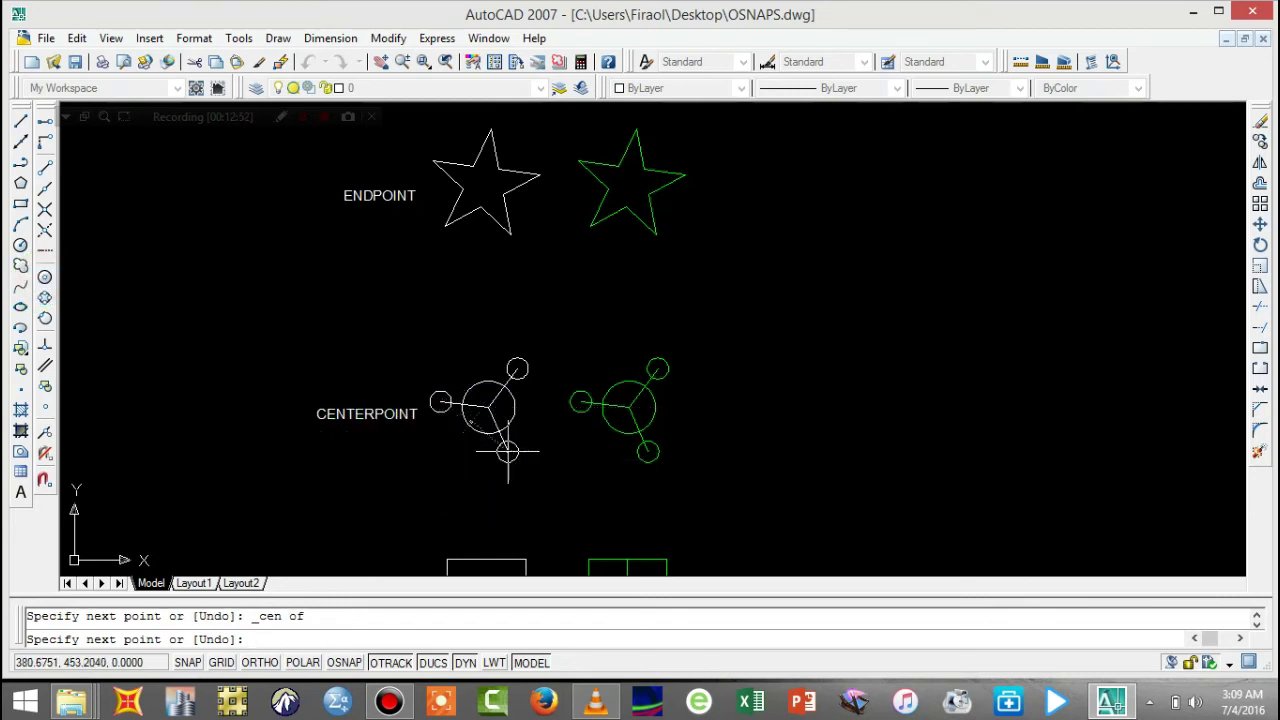
key("Return")
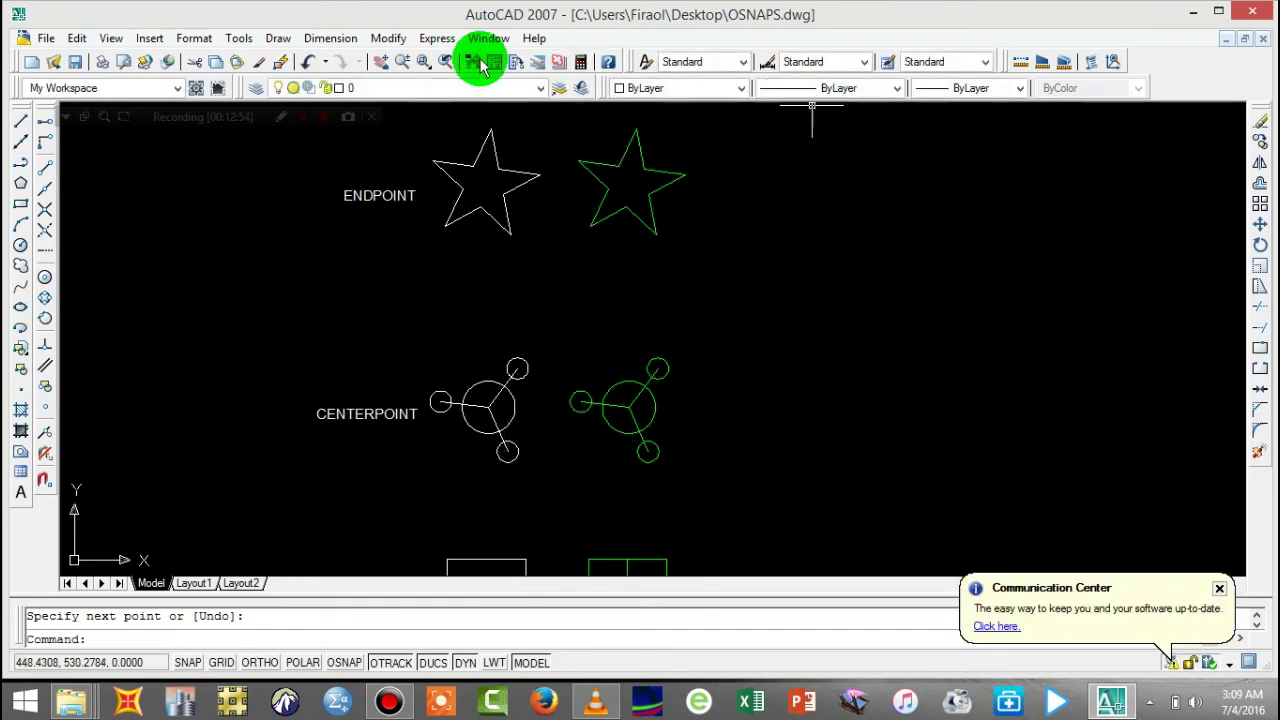
- Draw a vertical line joining the MIDPOINT square's top and bottom edge midpoints
left_click(393, 62)
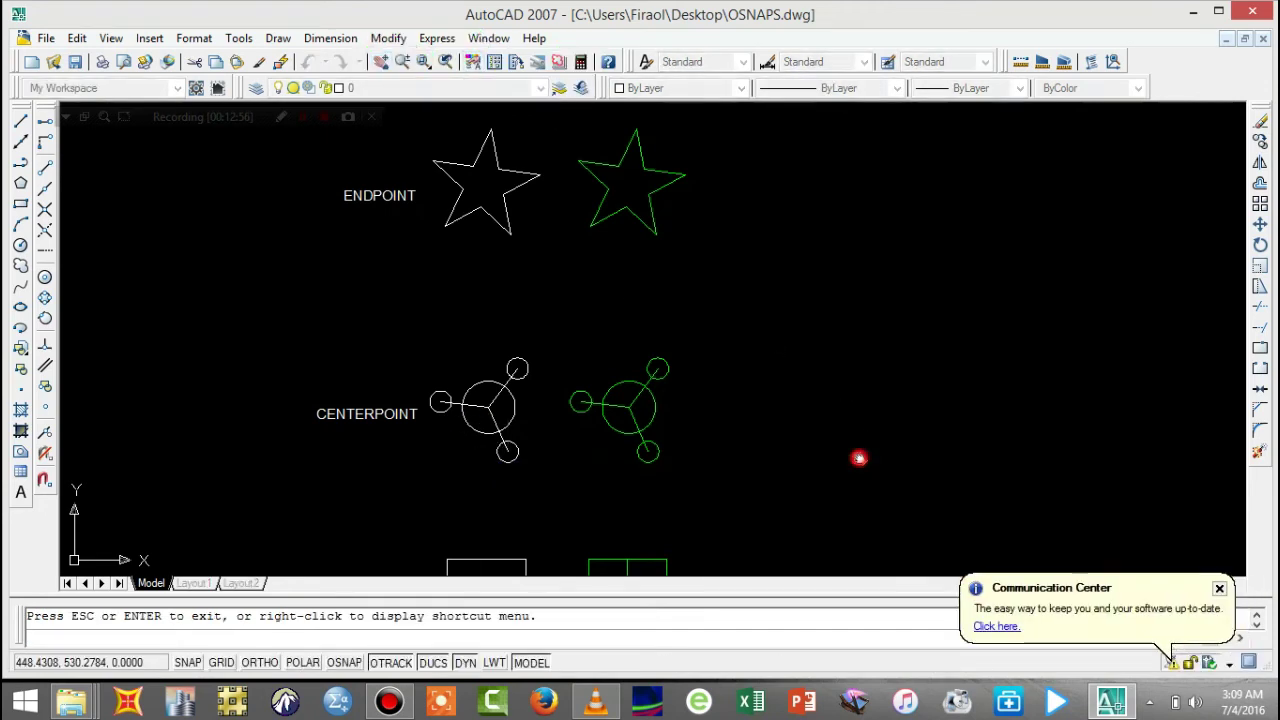
left_click_drag(857, 454, 818, 220)
left_click_drag(727, 325, 702, 227)
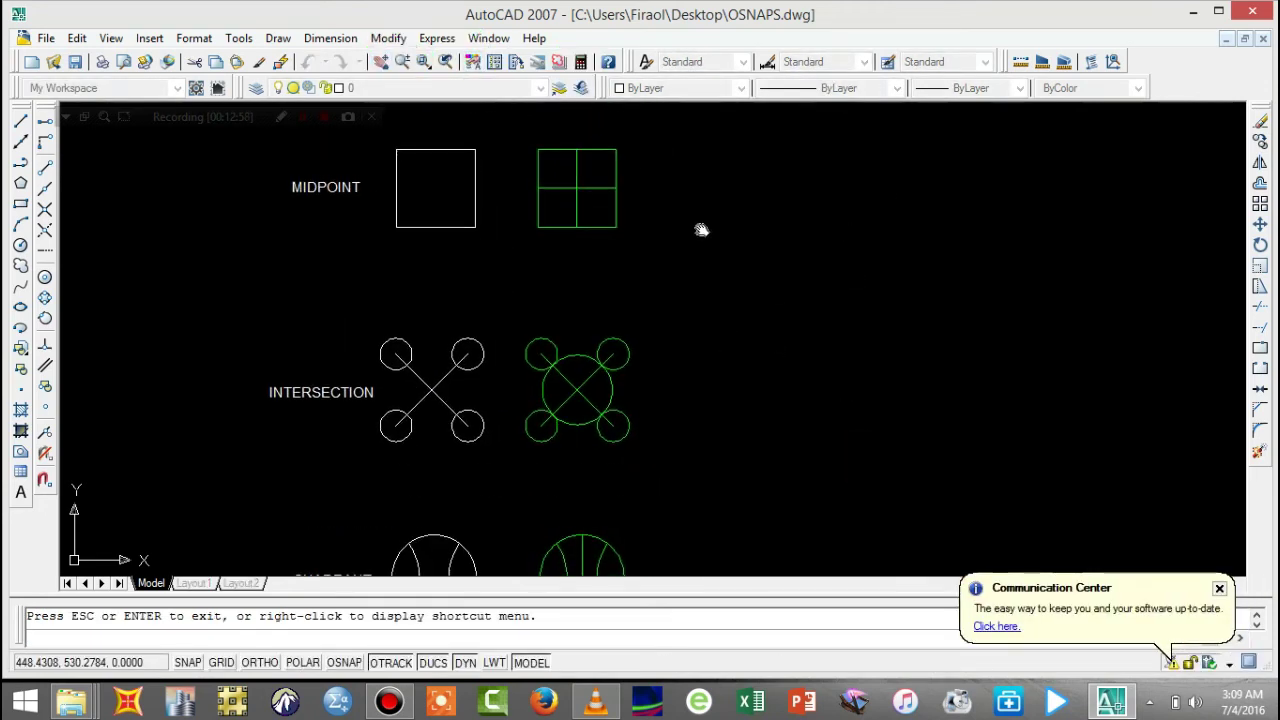
left_click_drag(696, 283, 683, 357)
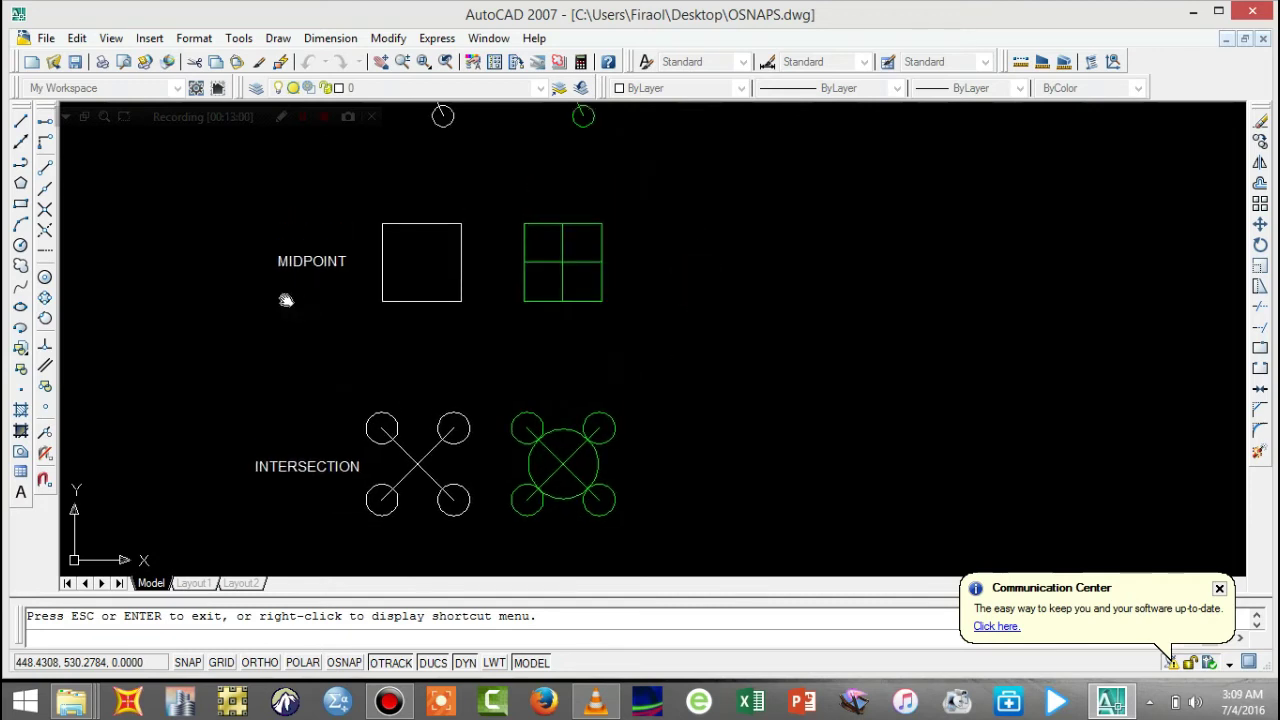
left_click(20, 120)
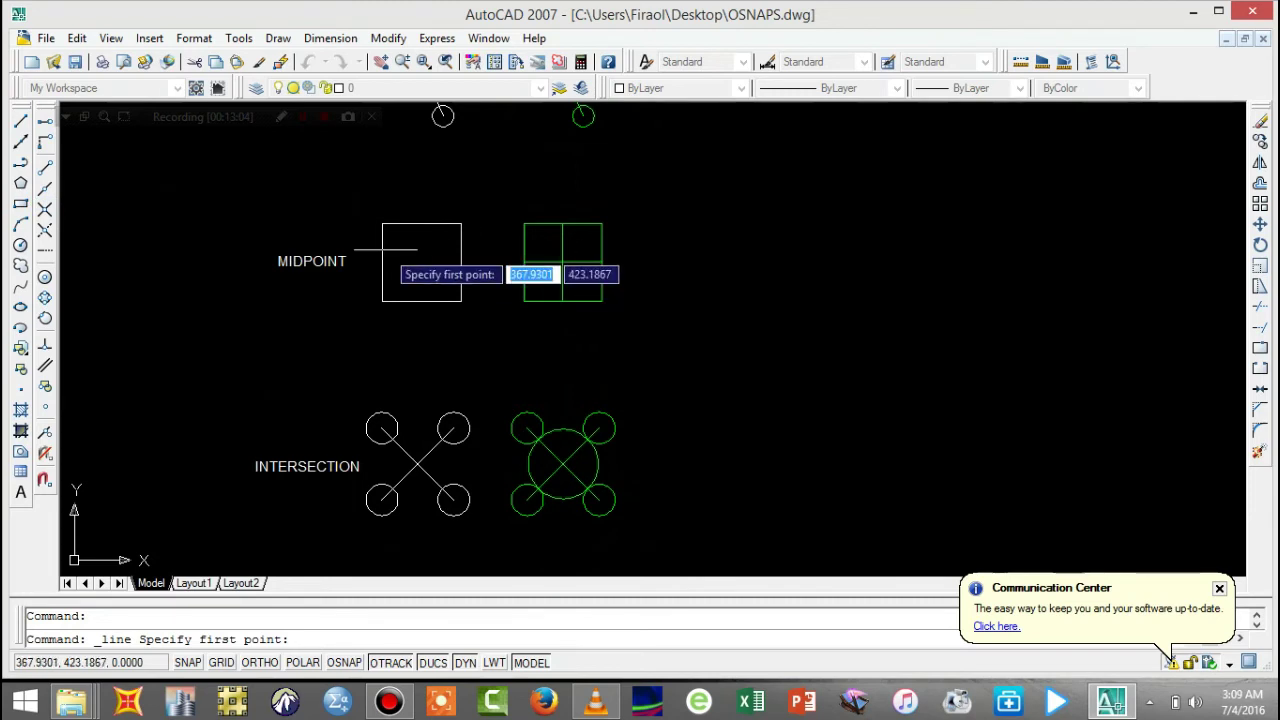
left_click(44, 190)
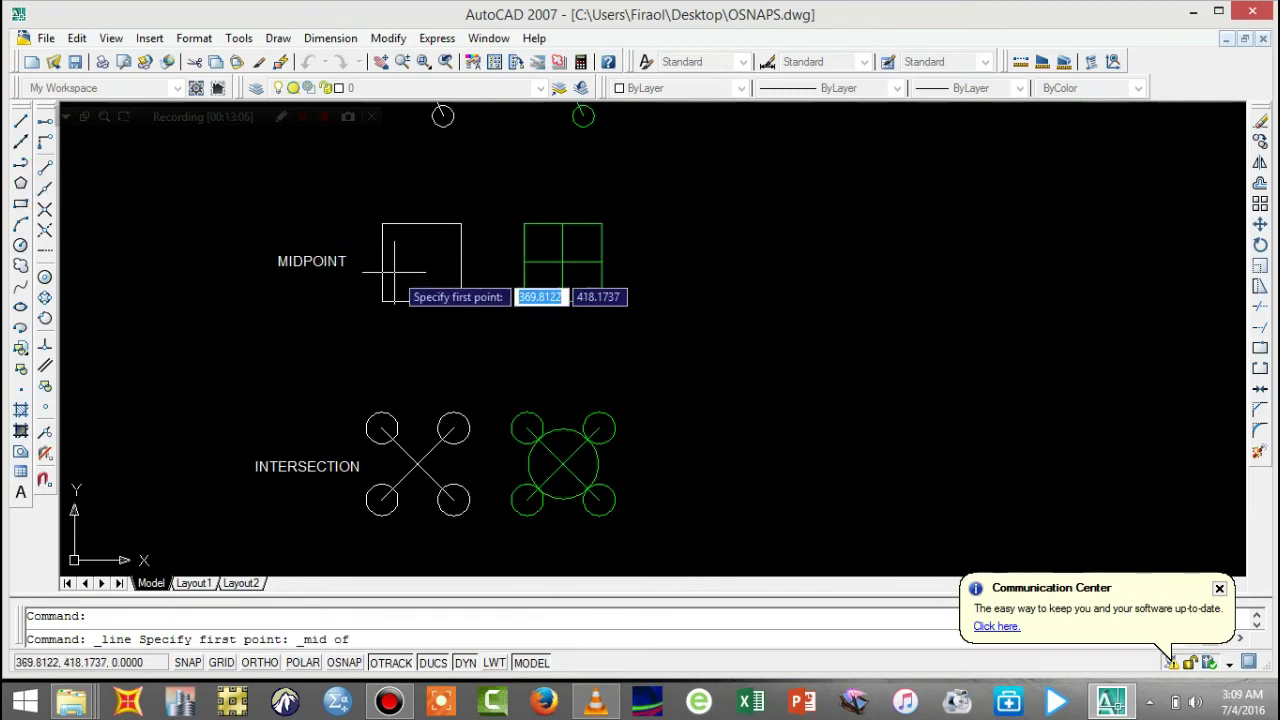
left_click(421, 223)
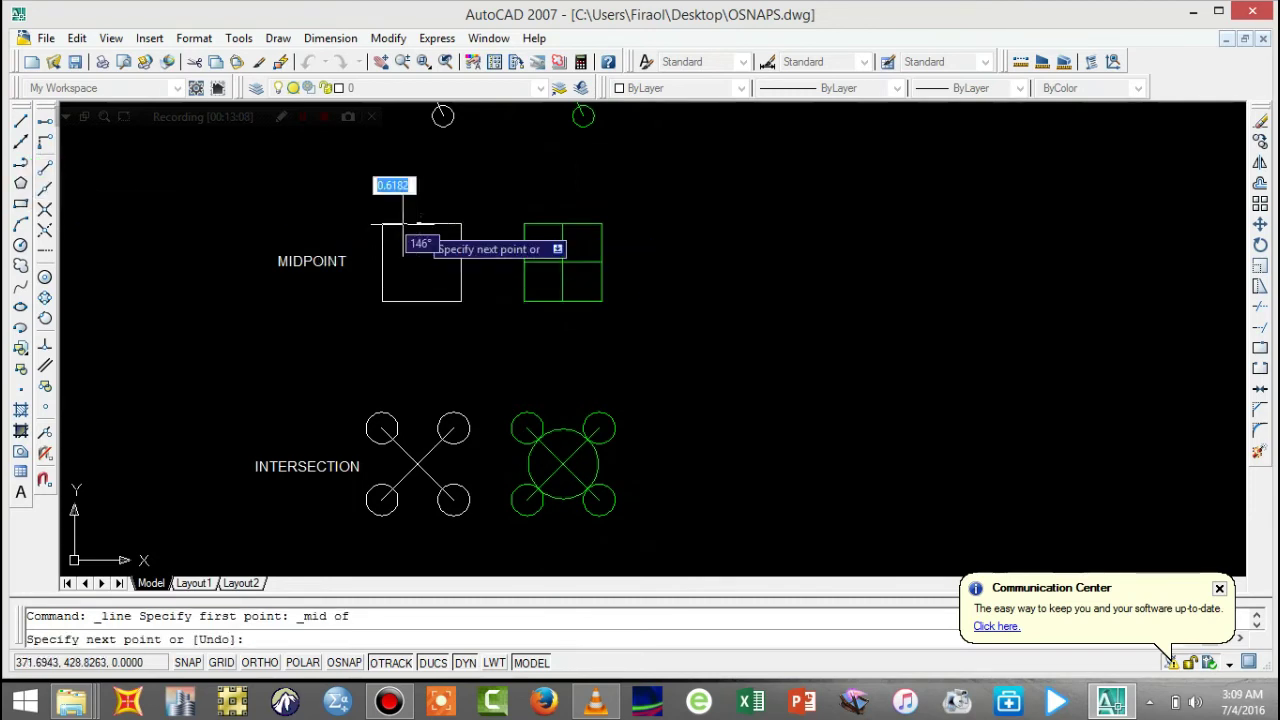
left_click(46, 160)
left_click(49, 188)
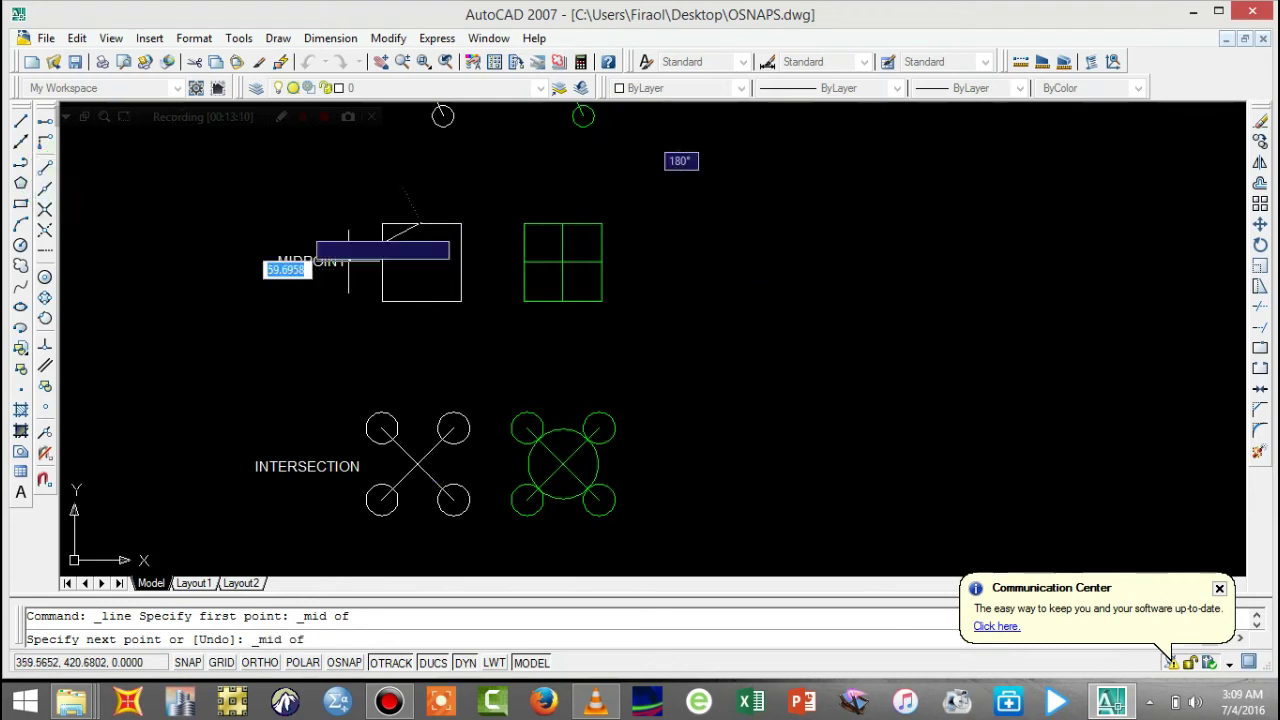
left_click(421, 301)
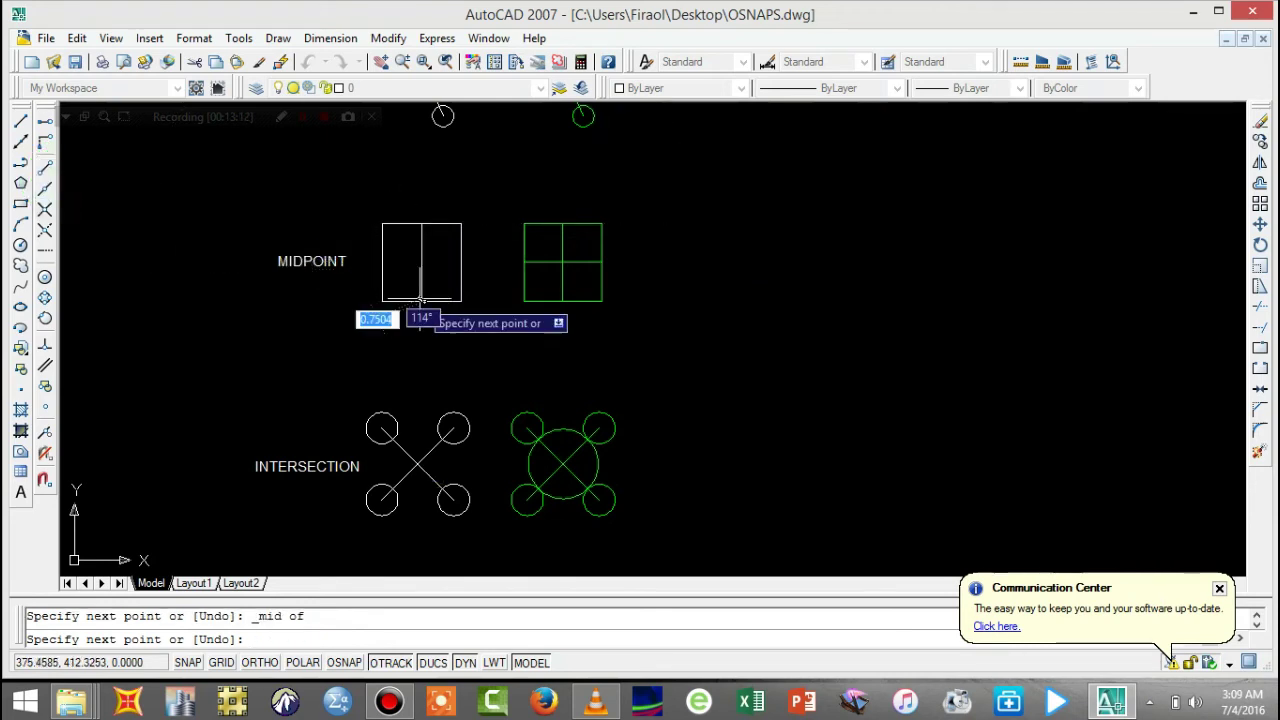
key("Return")
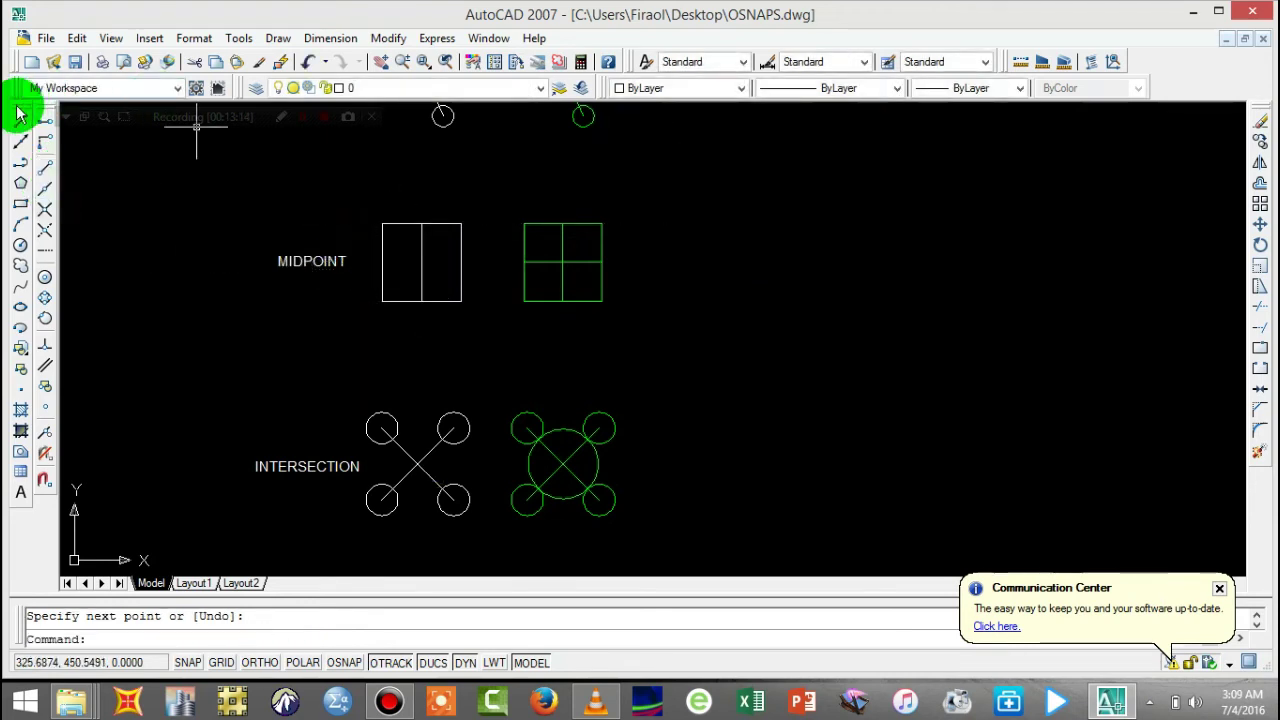
- Draw a horizontal line joining the square's left and right edge midpoints
left_click(21, 126)
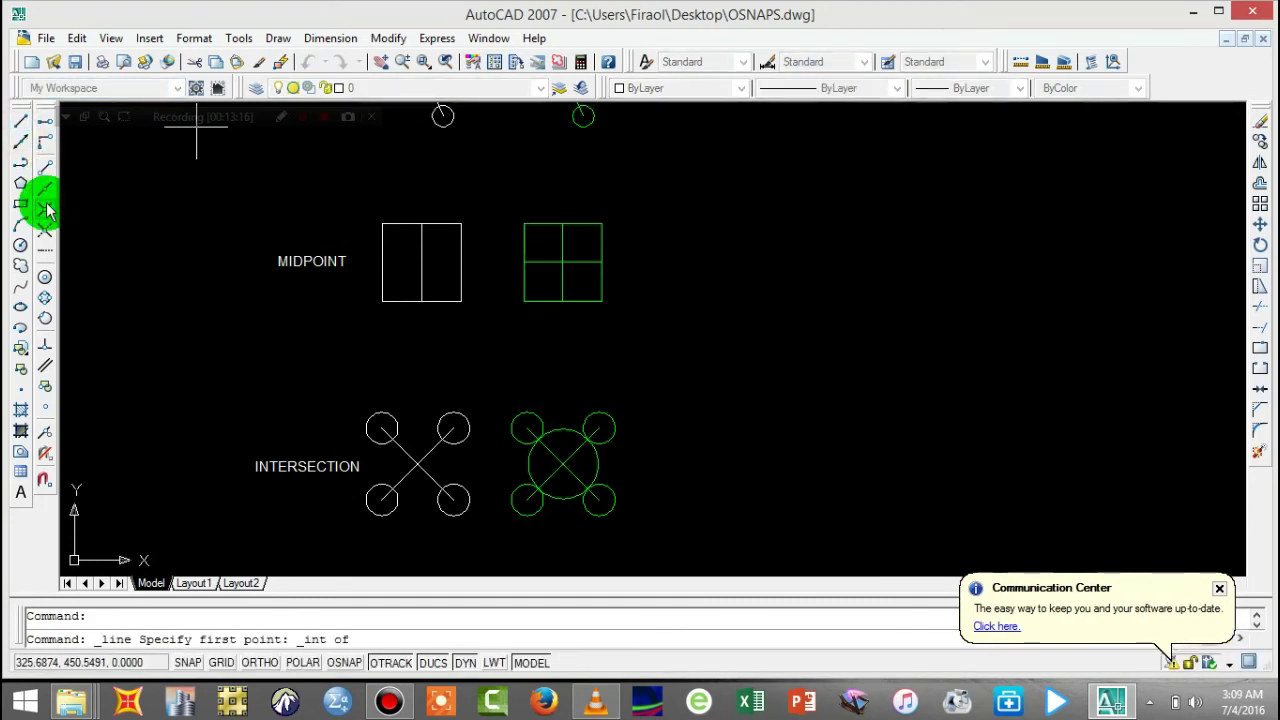
left_click(44, 188)
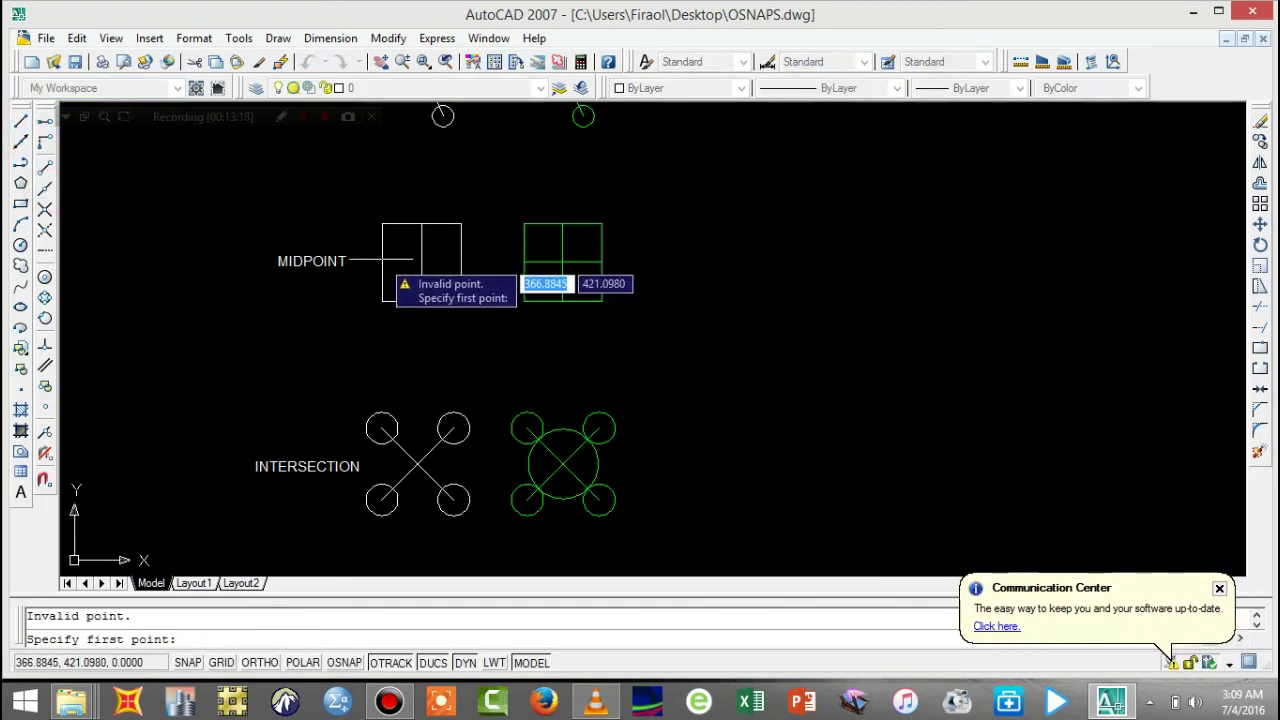
left_click(382, 262)
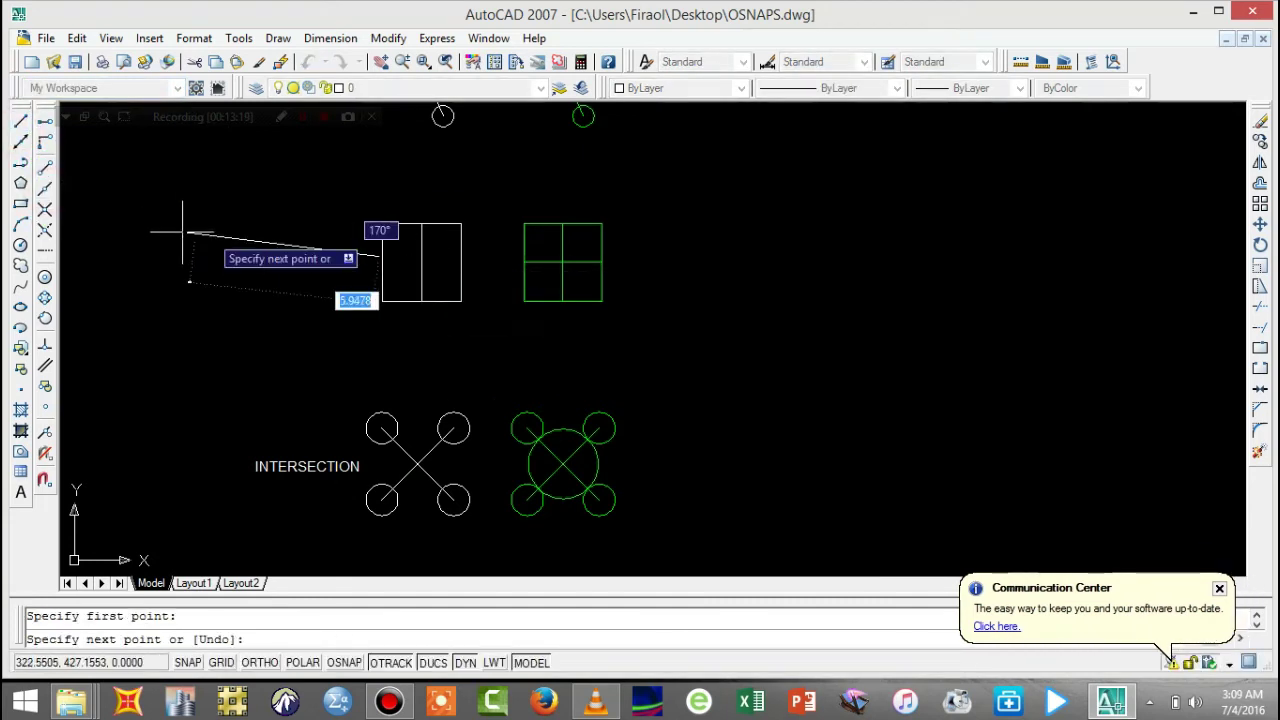
left_click(50, 188)
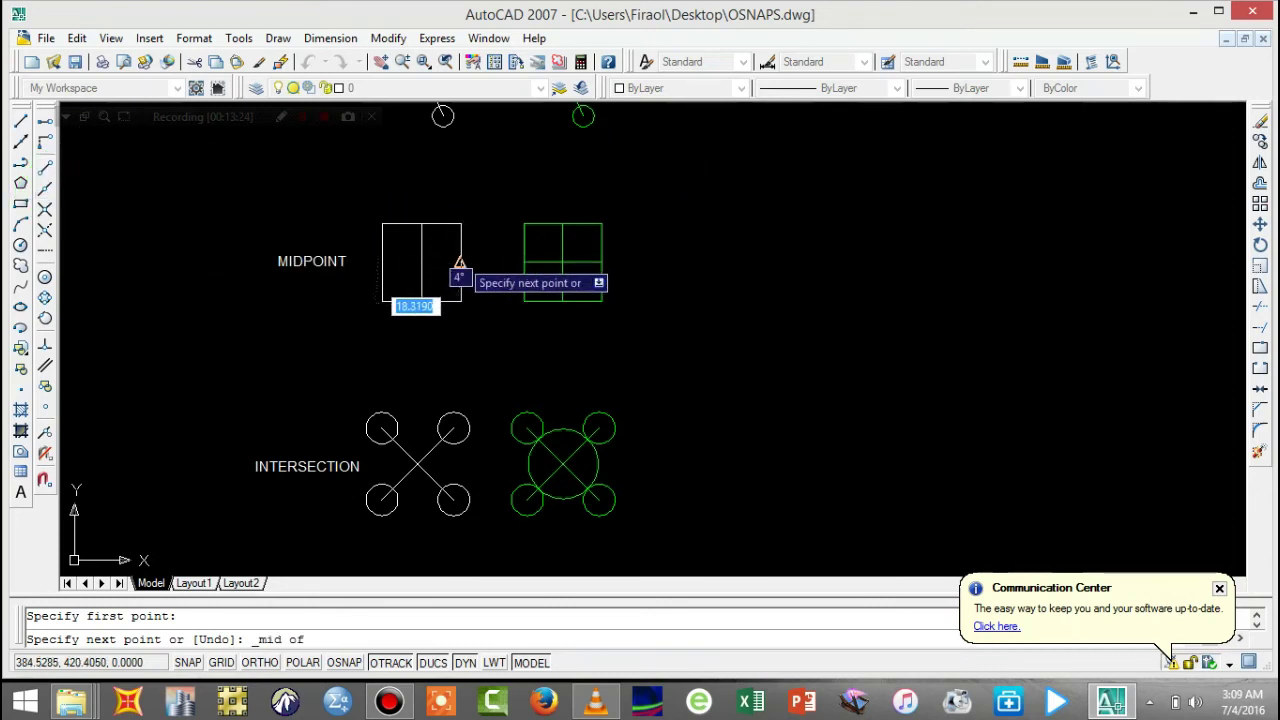
key("Escape")
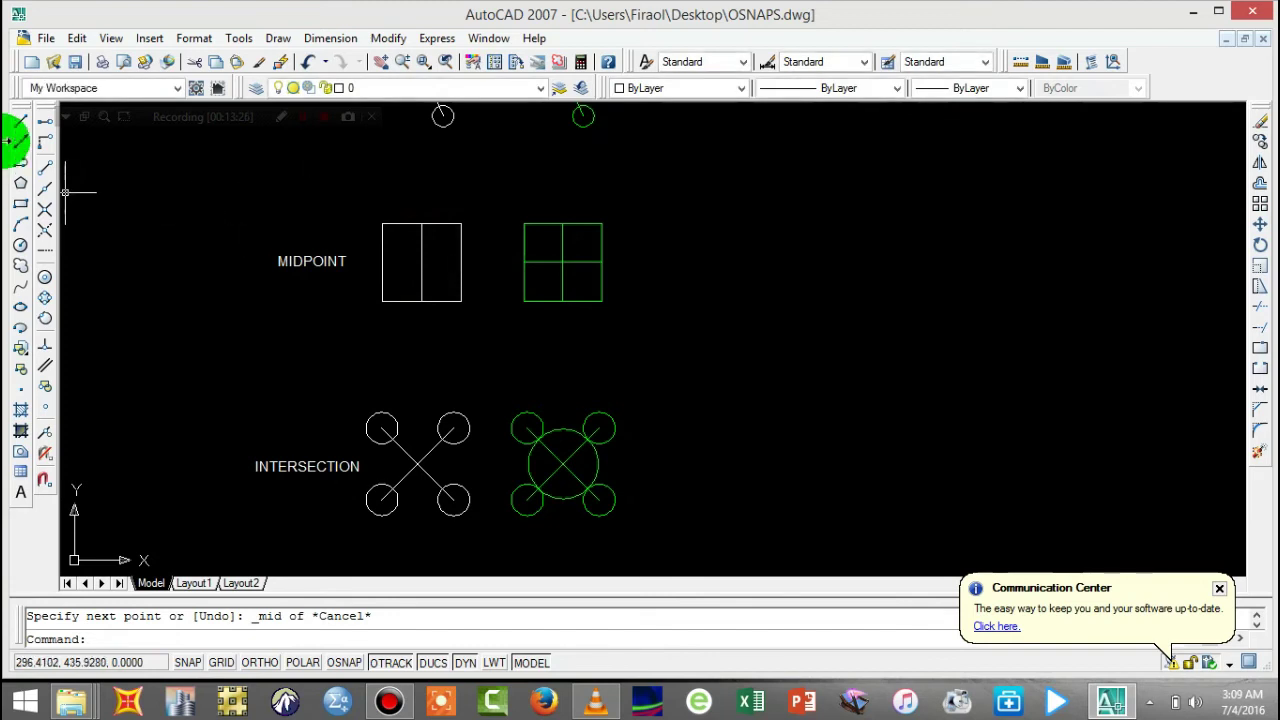
left_click(21, 119)
left_click(45, 190)
left_click(382, 262)
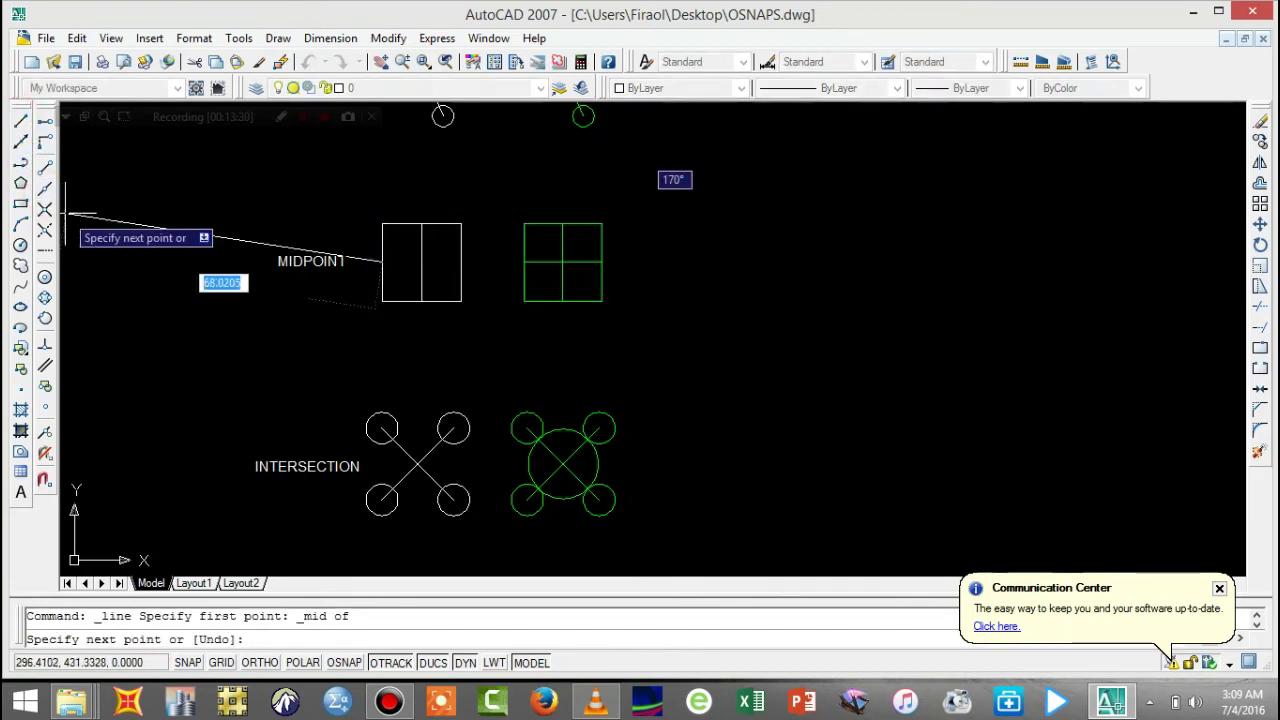
left_click(45, 190)
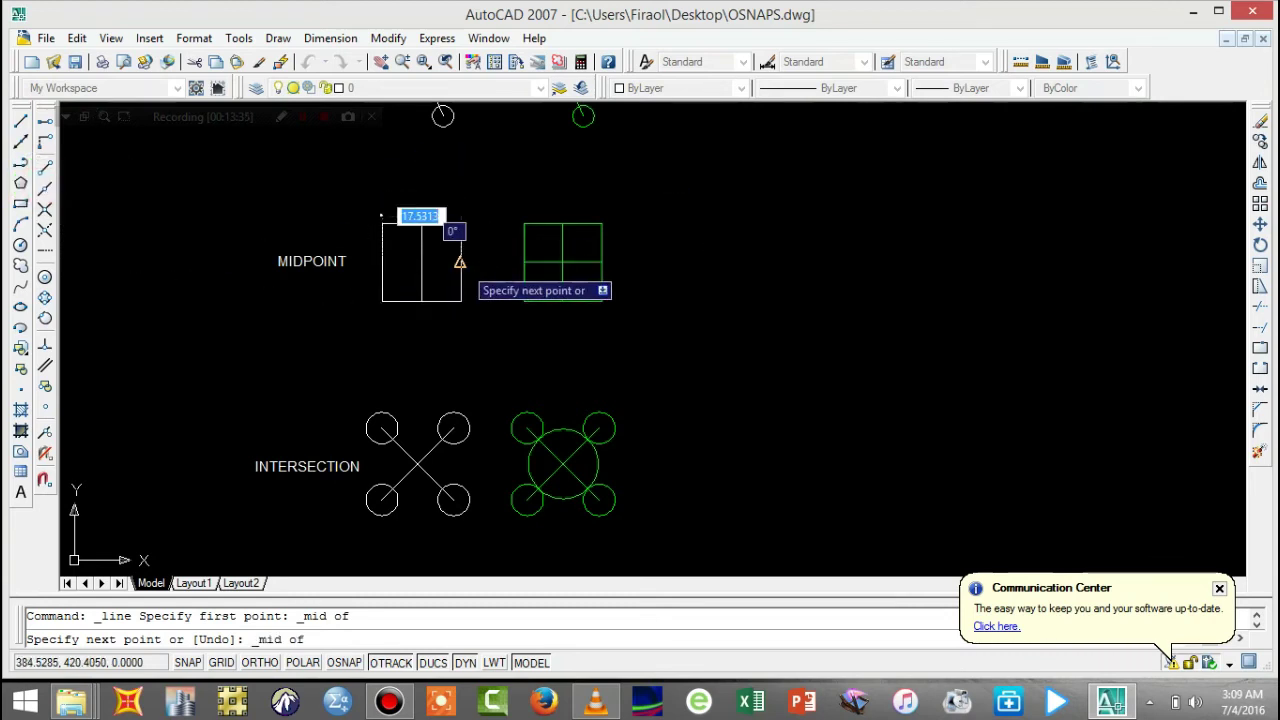
left_click(469, 270)
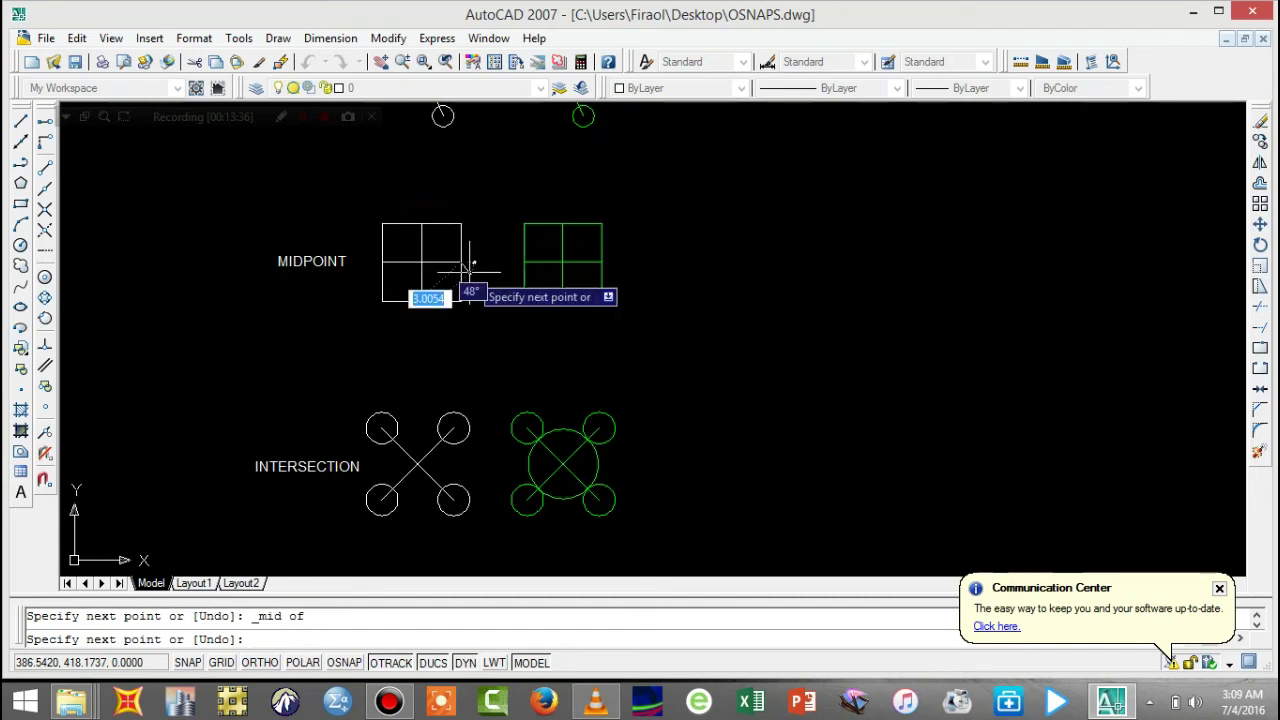
key("Return")
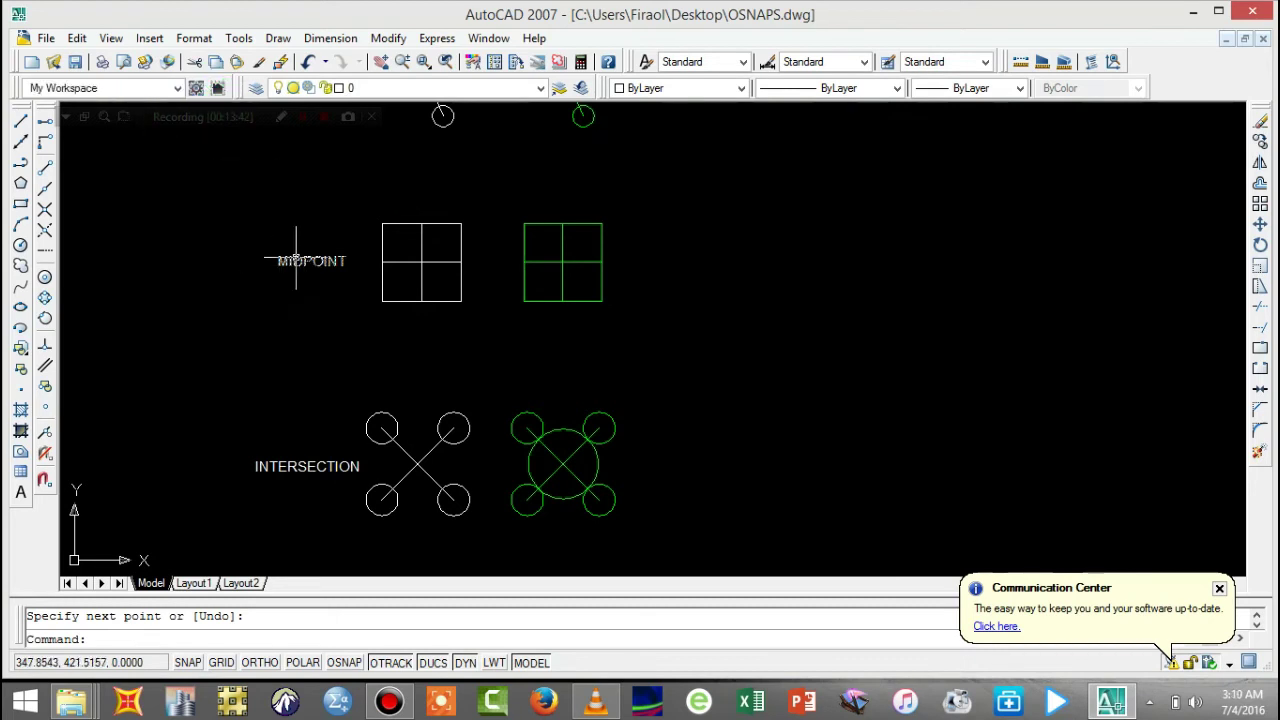
- Centre a large circle on the INTERSECTION shape's X crossing, with its radius snapped to an intersection
left_click(381, 64)
left_click_drag(671, 355, 657, 294)
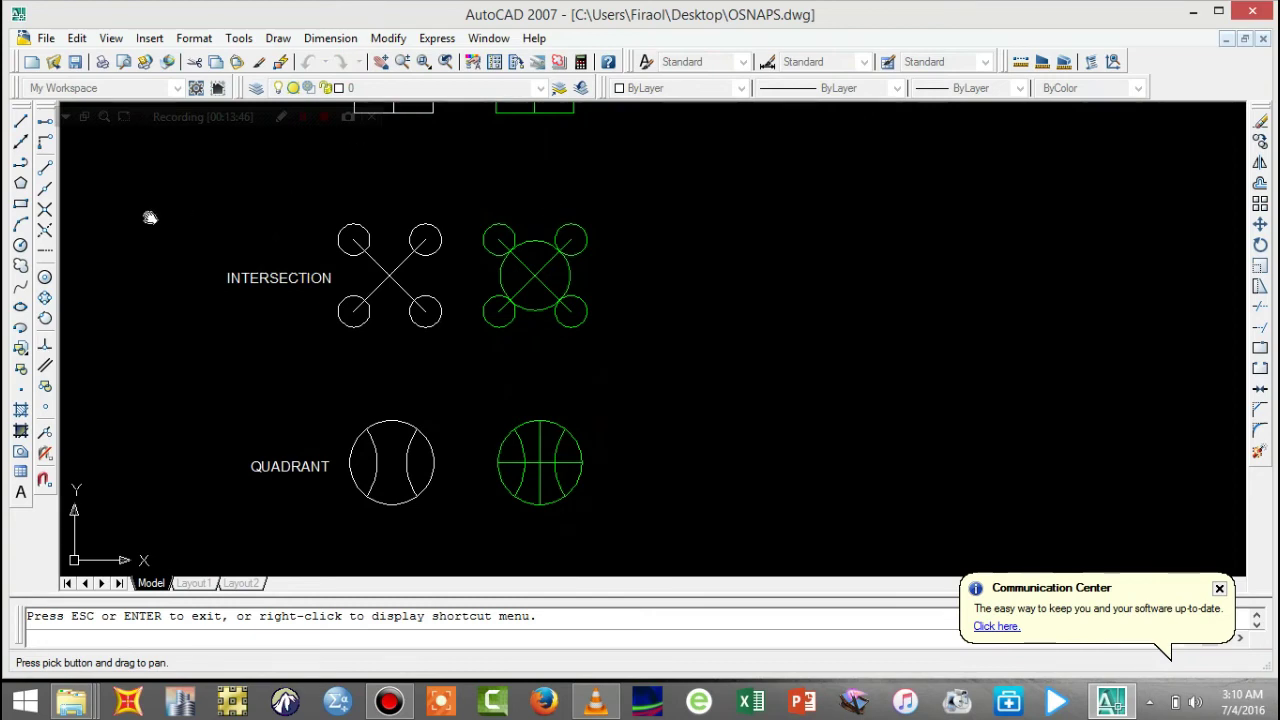
left_click(45, 278)
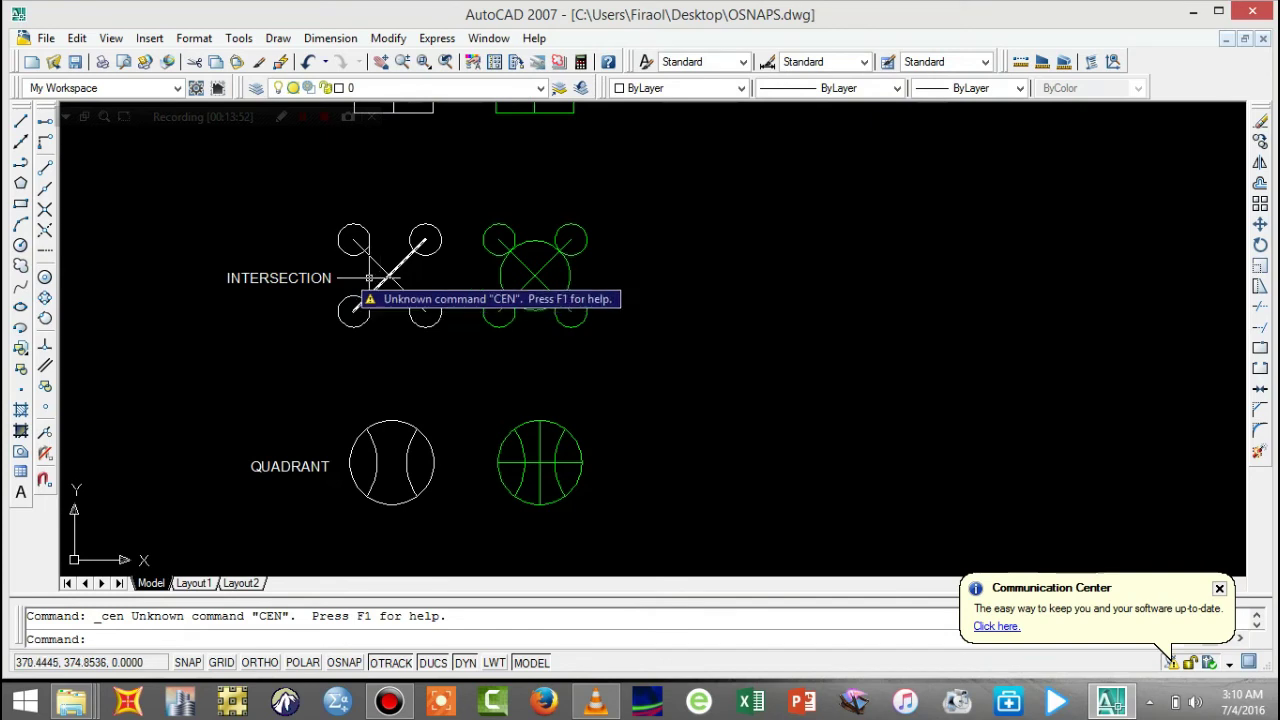
left_click(21, 250)
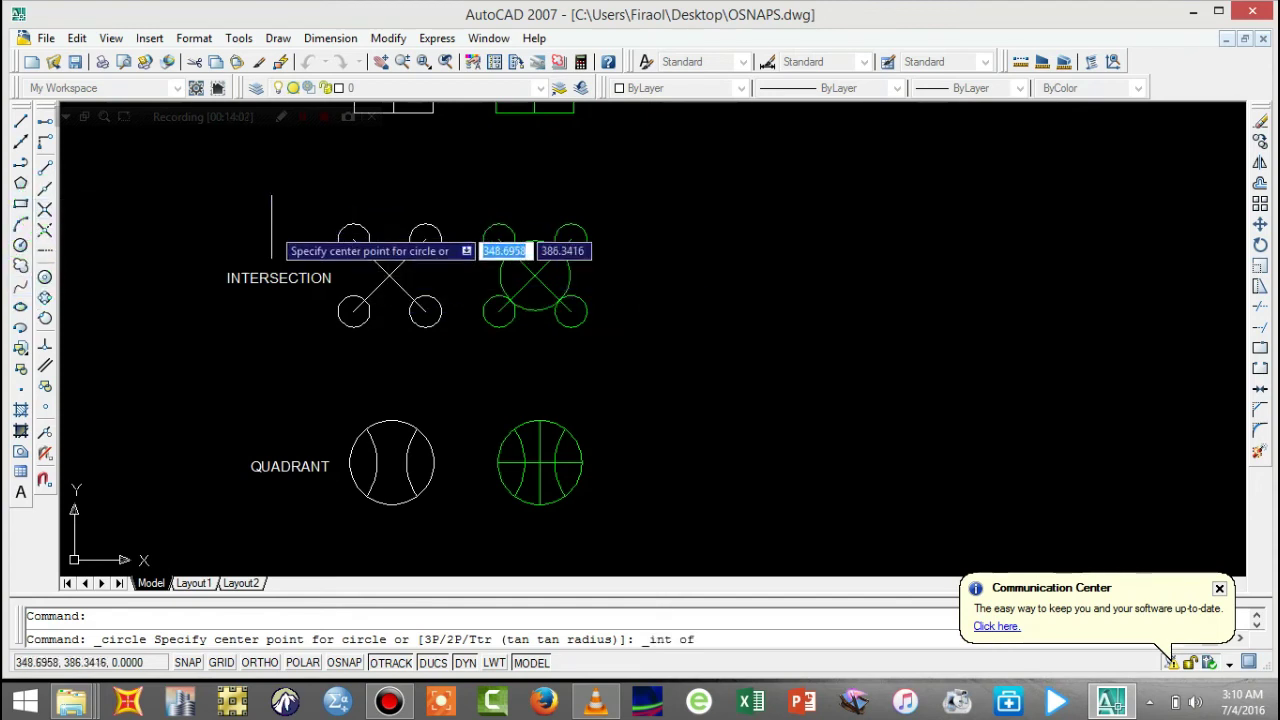
left_click(389, 276)
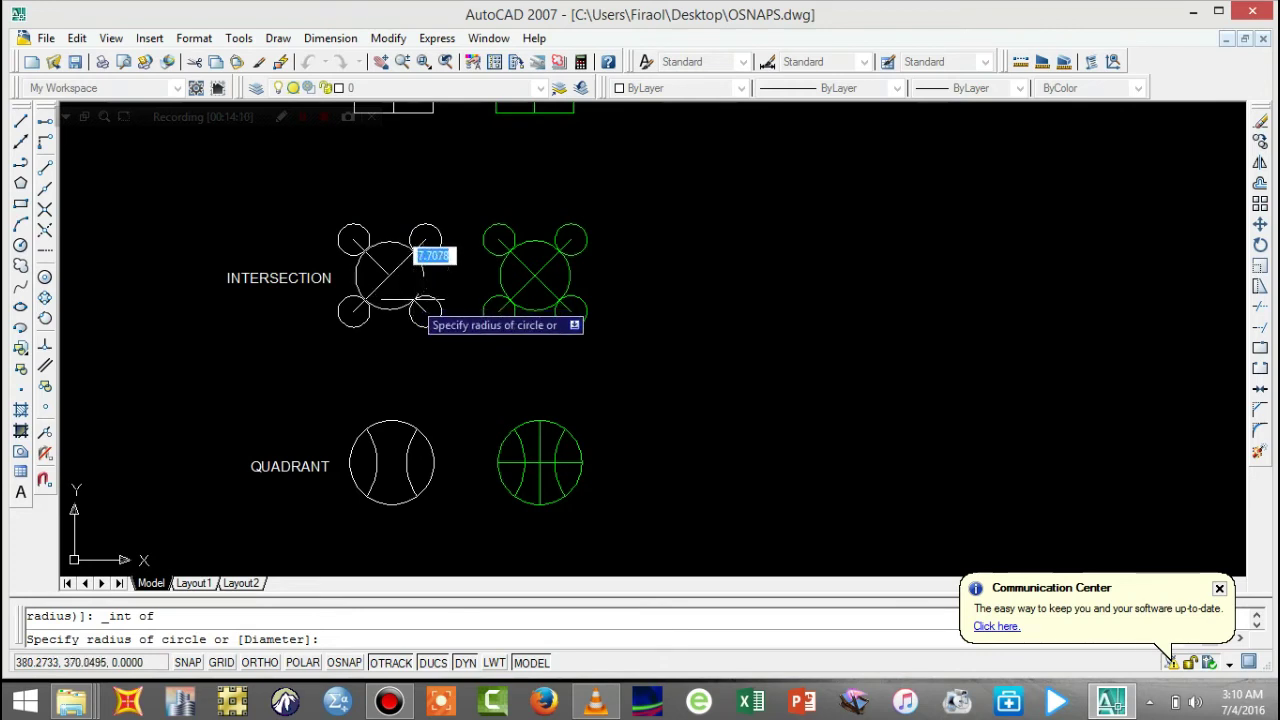
left_click(45, 214)
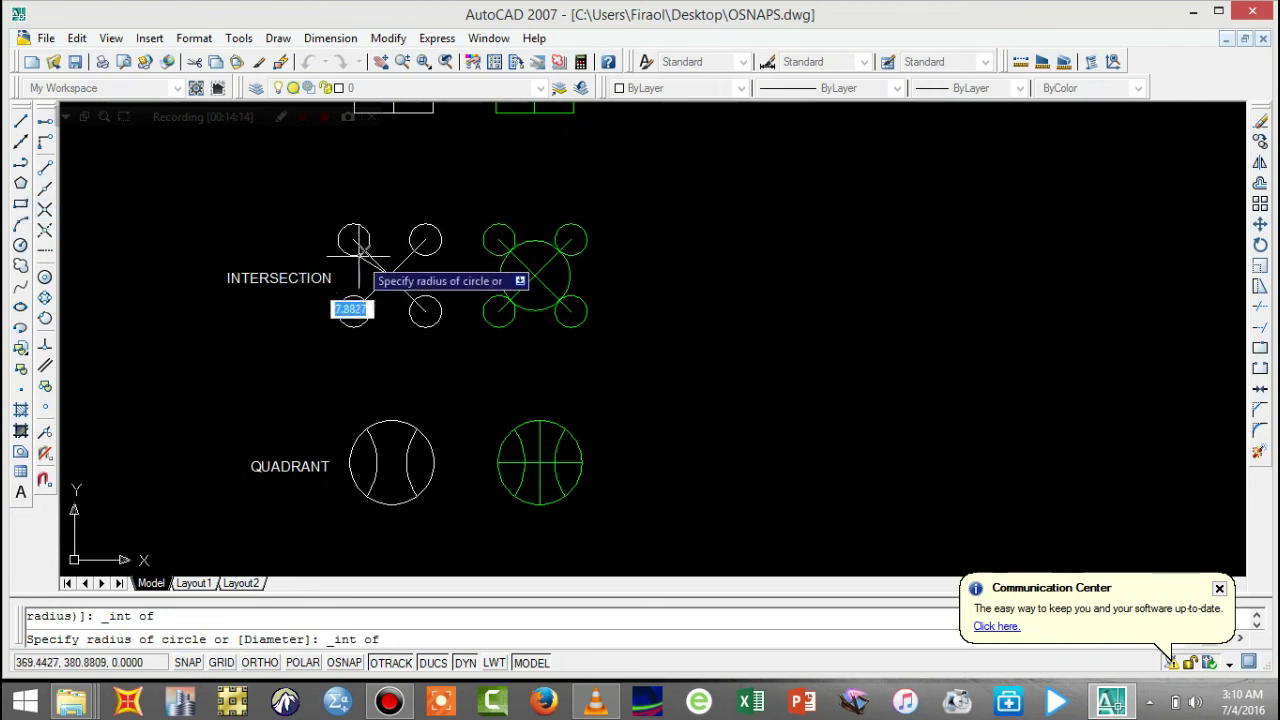
left_click(412, 298)
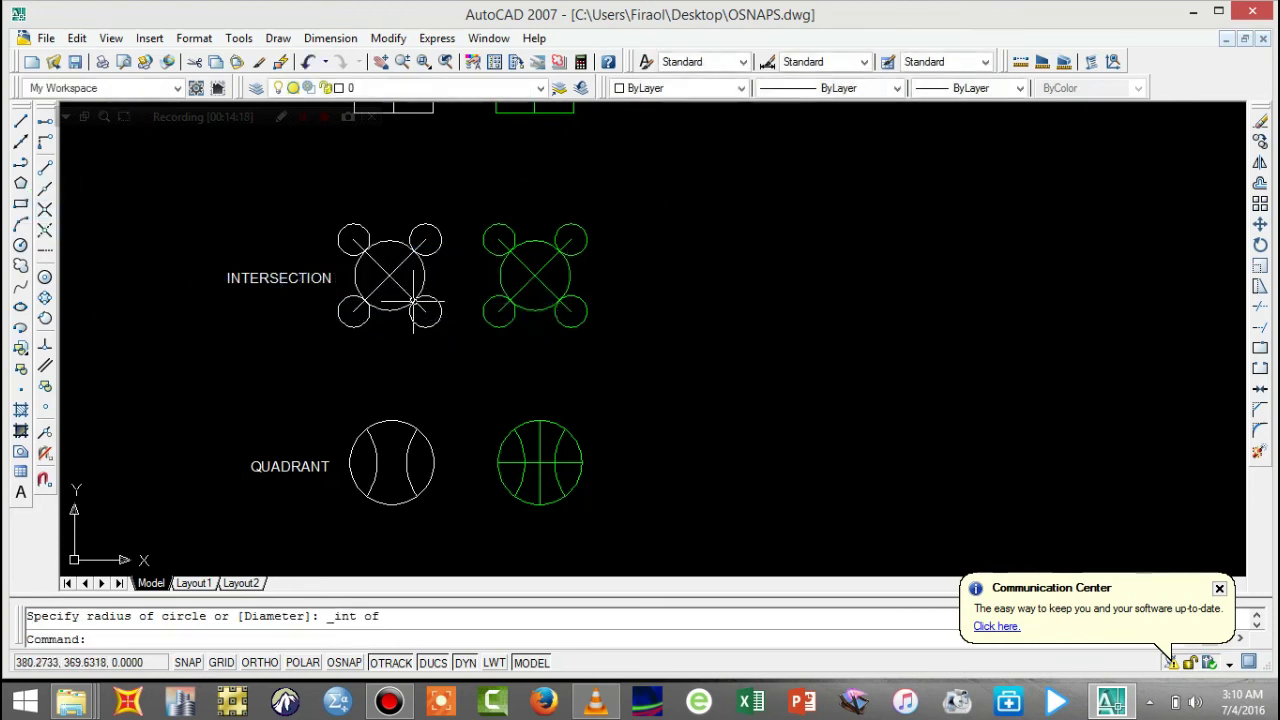
key("Return")
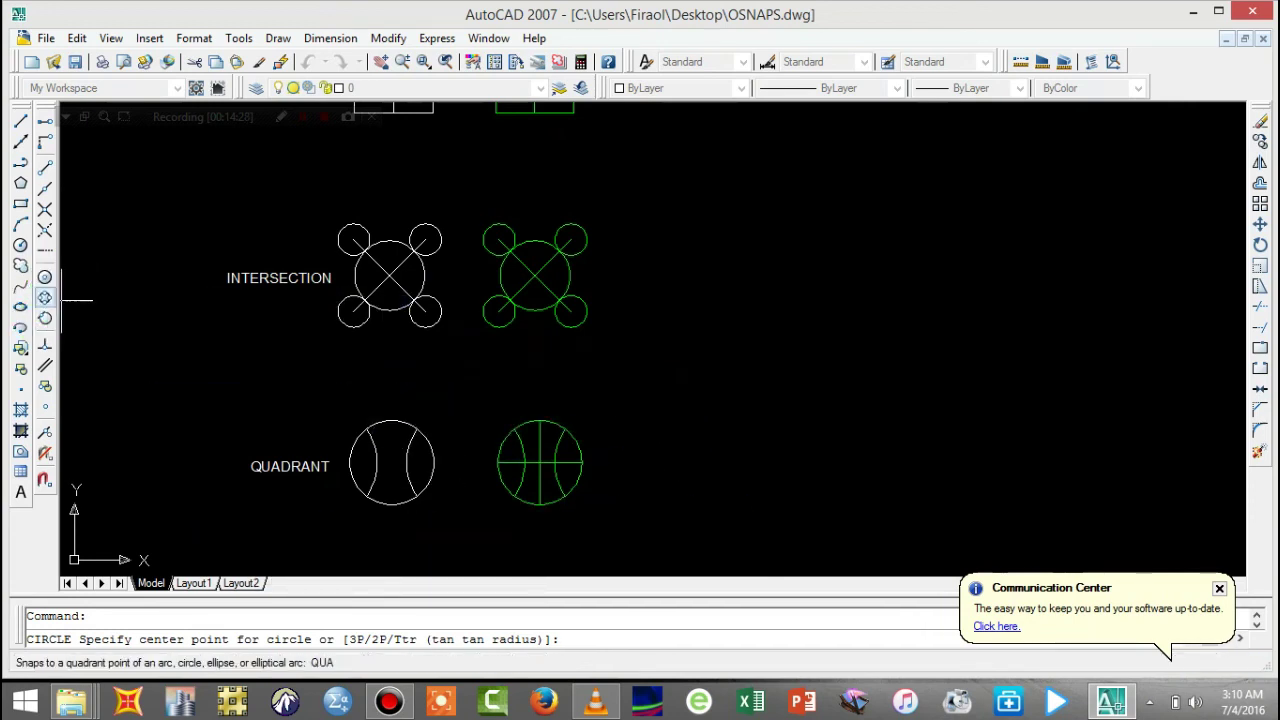
- Draw a vertical line from the circle's top quadrant to its bottom quadrant
left_click(20, 121)
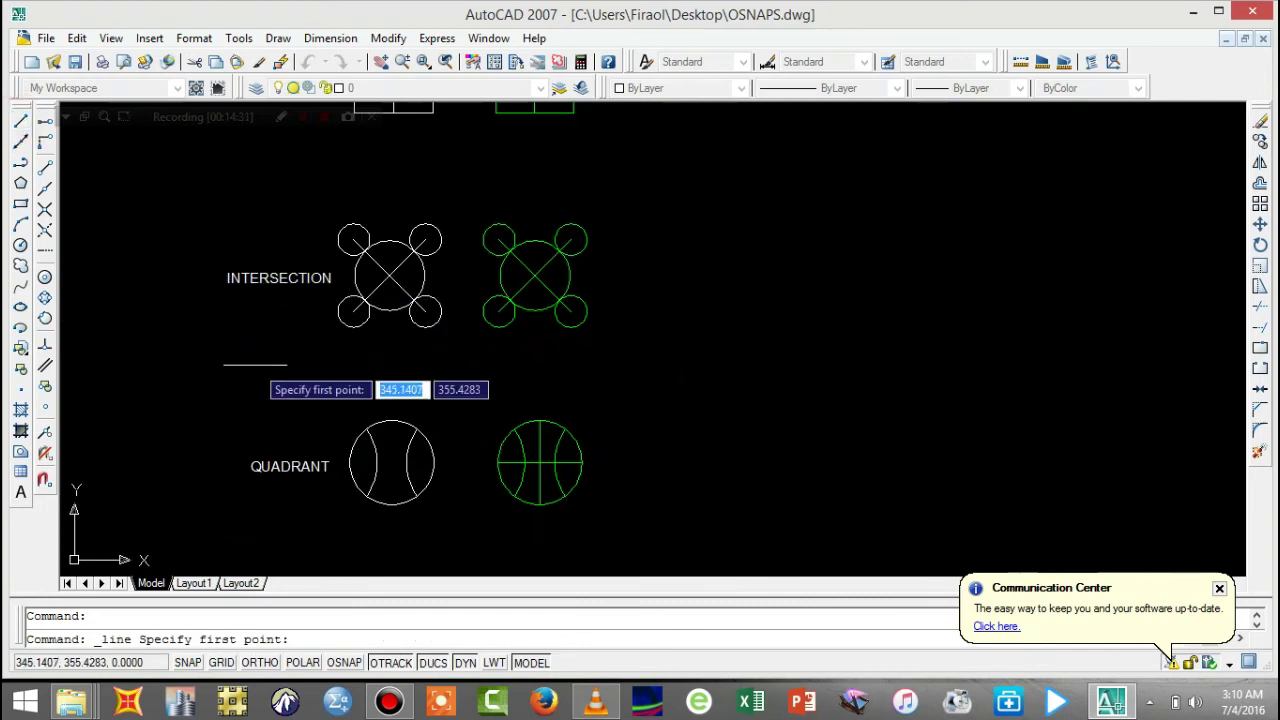
left_click(45, 298)
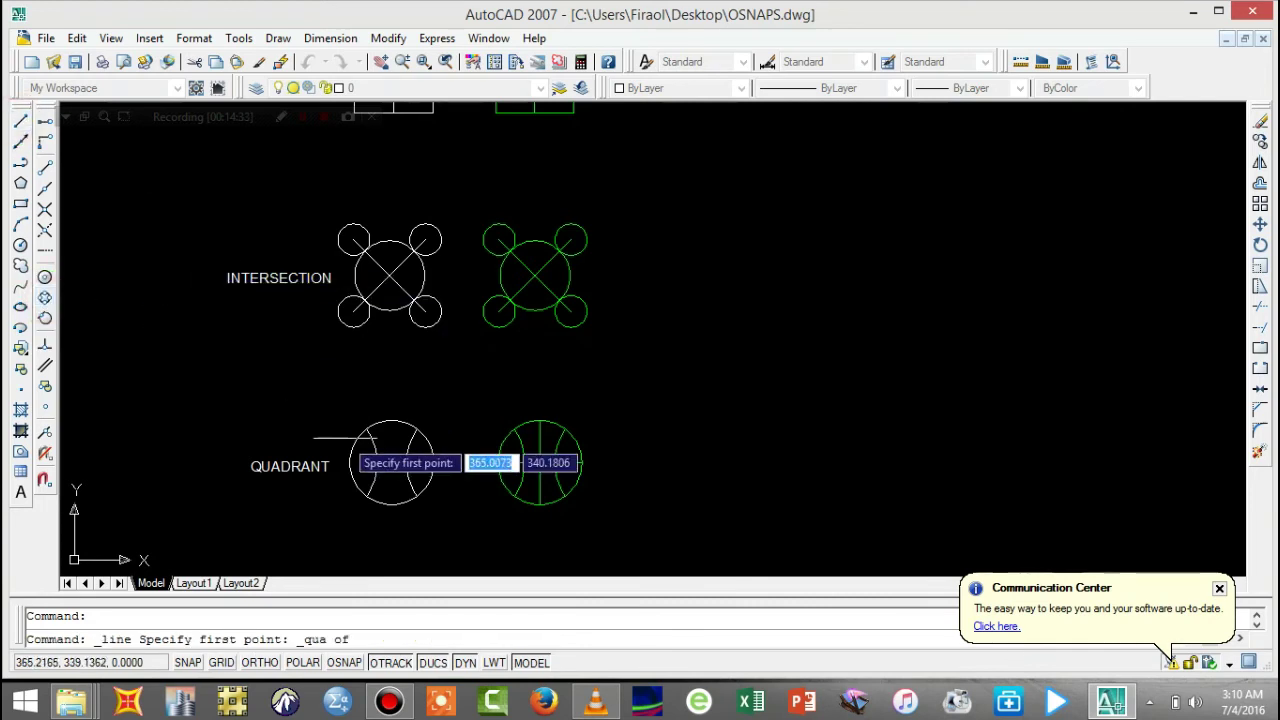
left_click(391, 421)
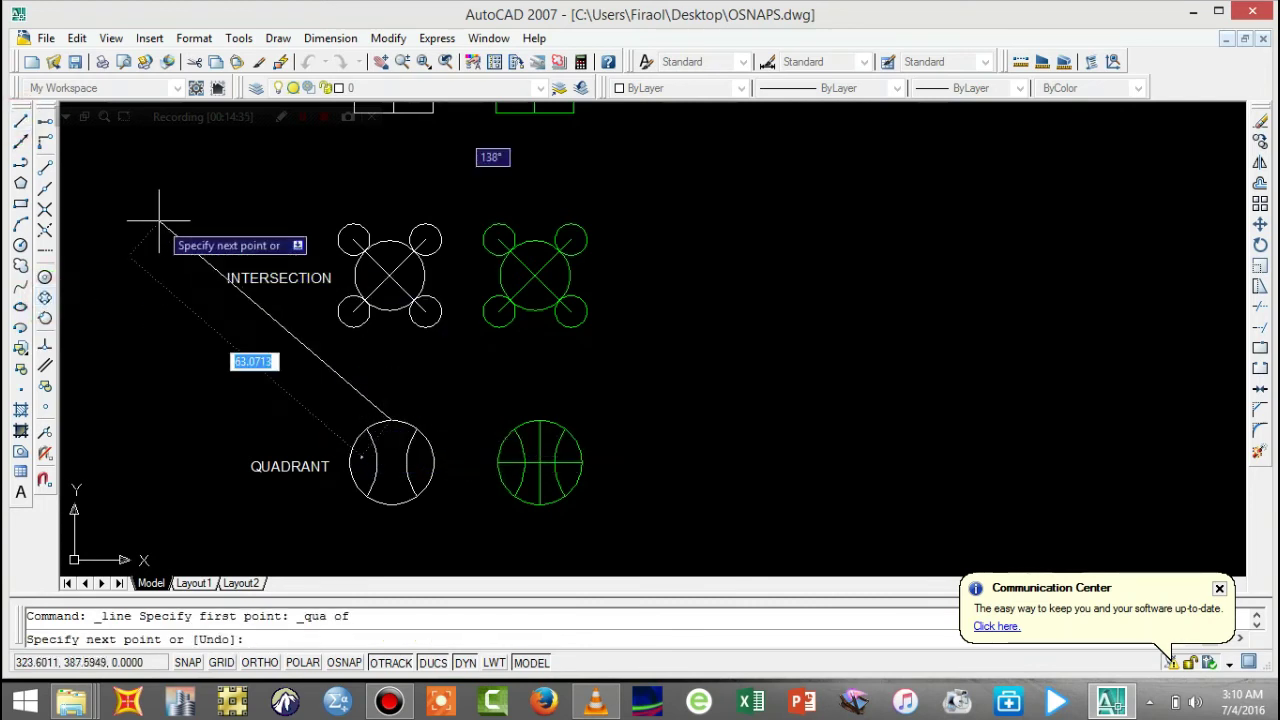
left_click(45, 296)
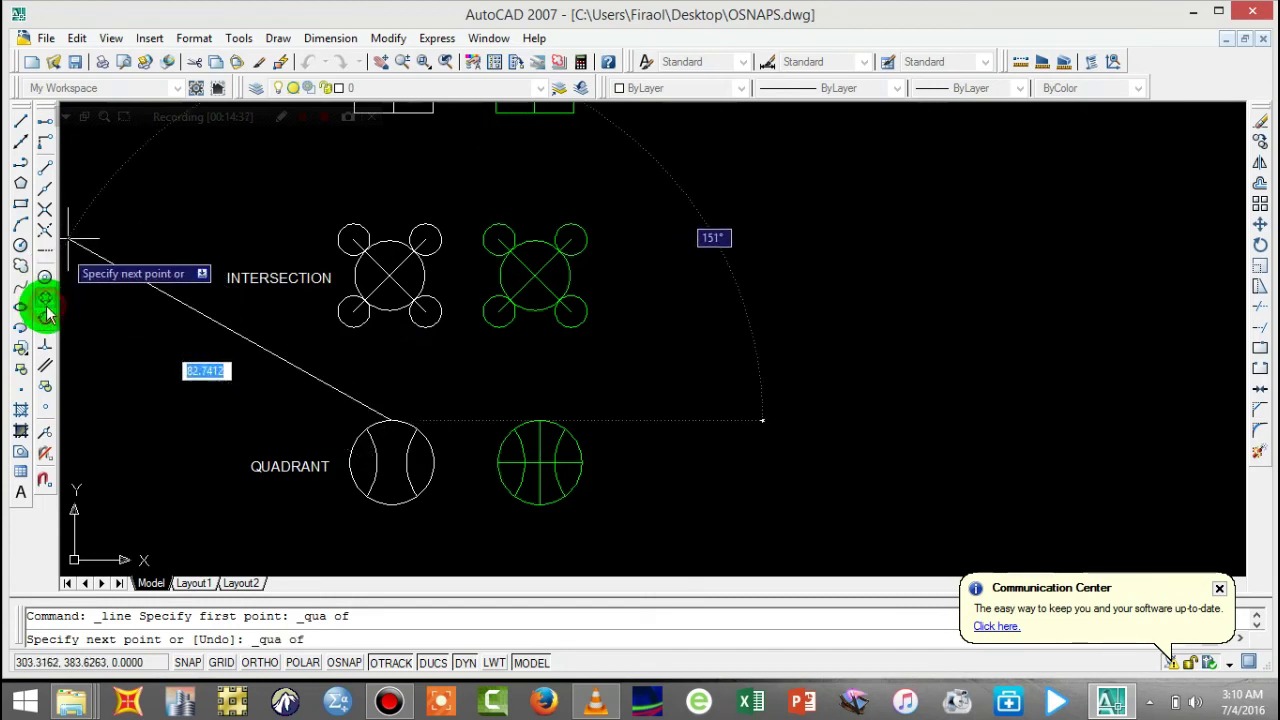
left_click(392, 505)
key("Return")
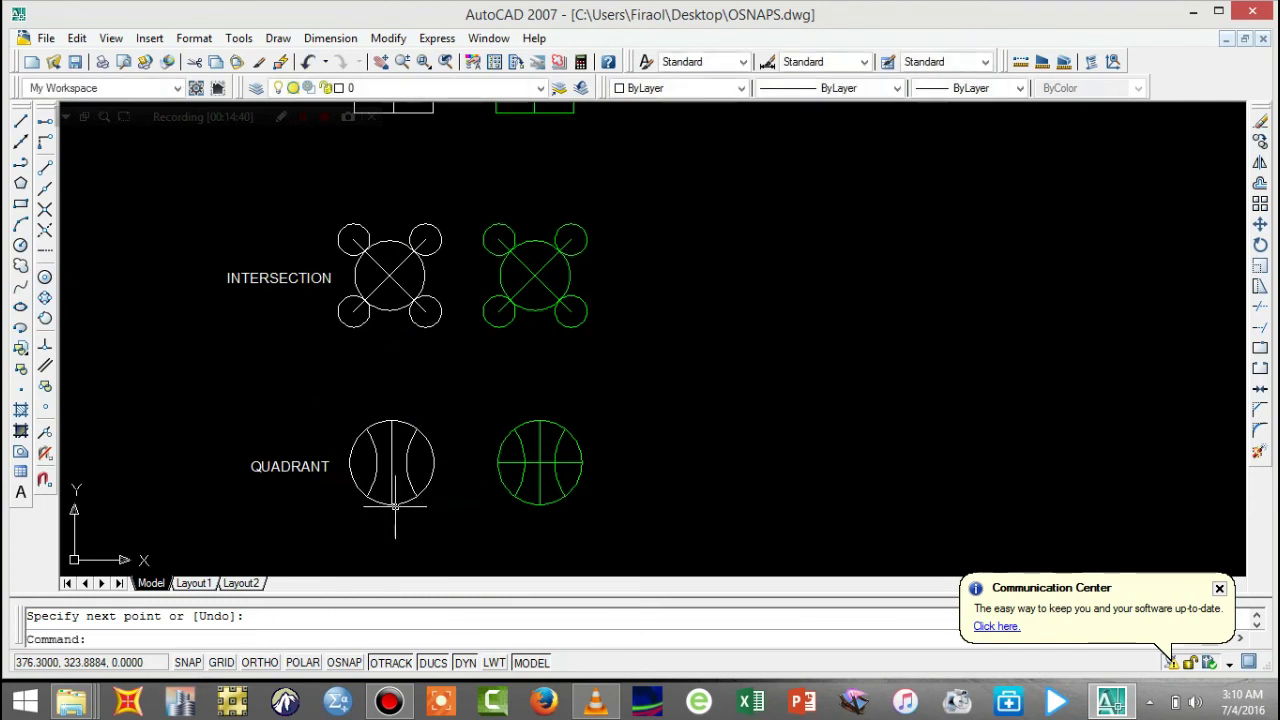
- Draw a horizontal line from the circle's left quadrant to its right quadrant
left_click_drag(23, 109, 24, 112)
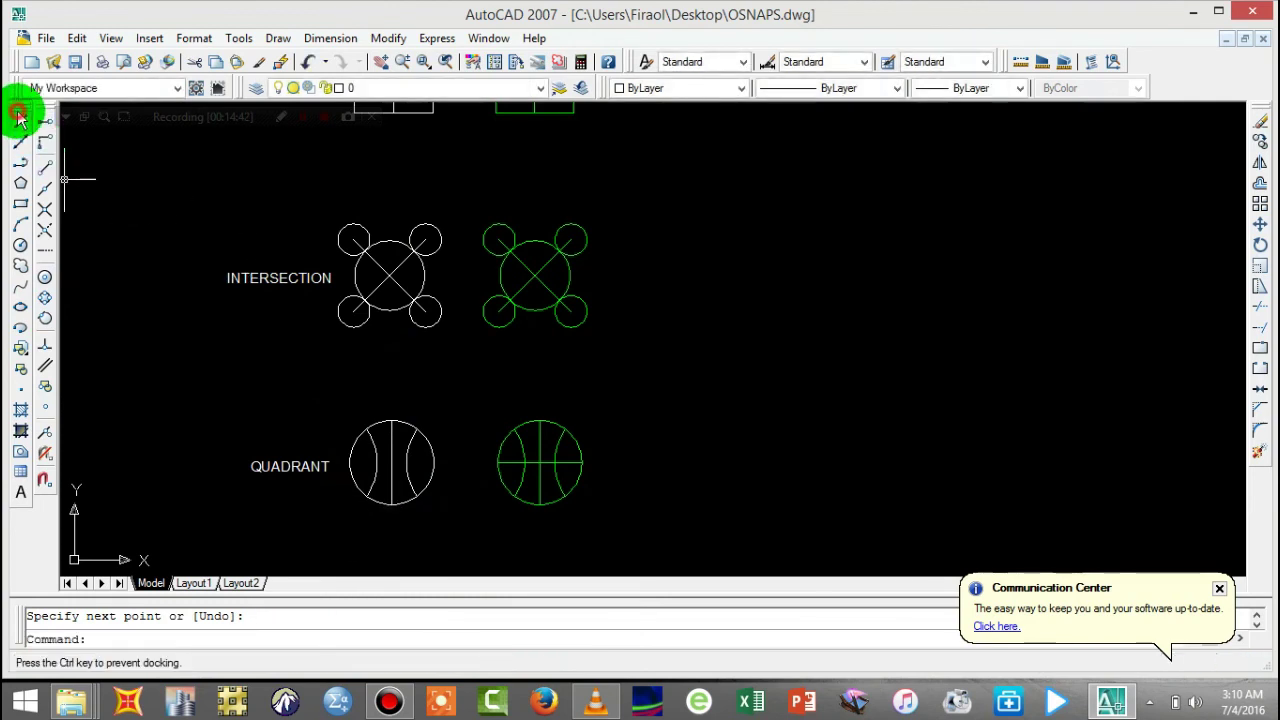
left_click(47, 299)
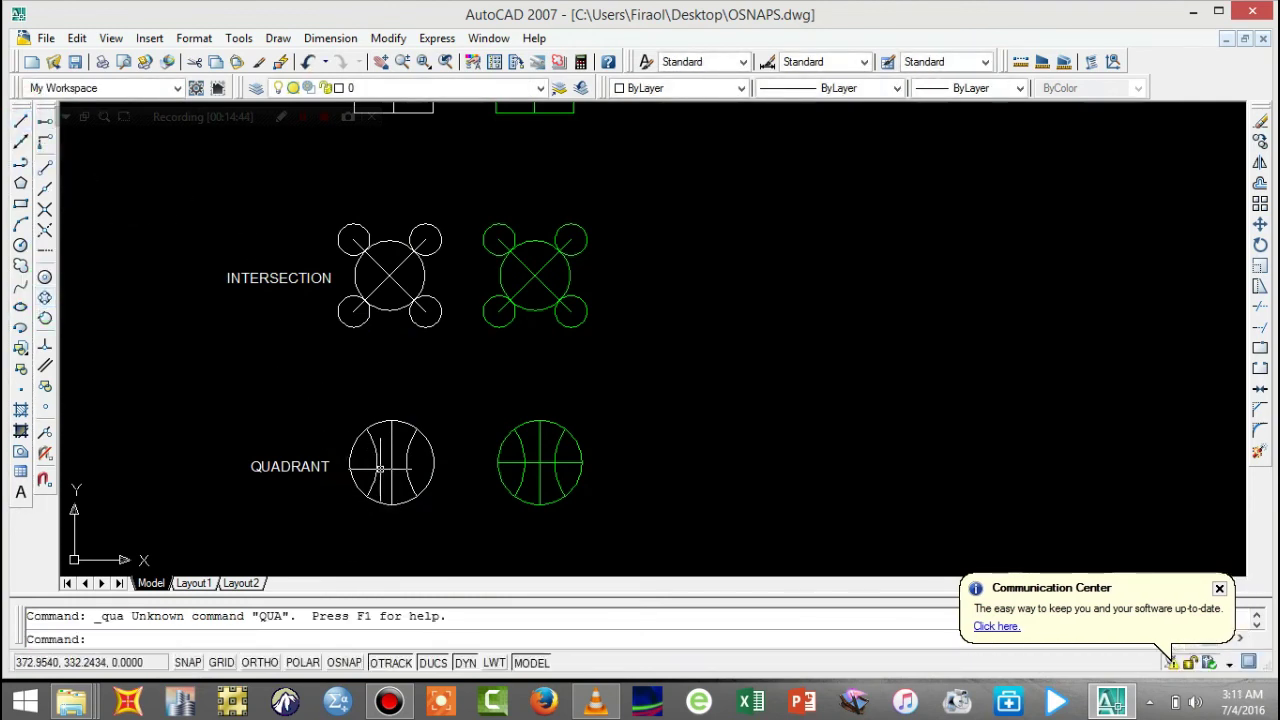
left_click(18, 124)
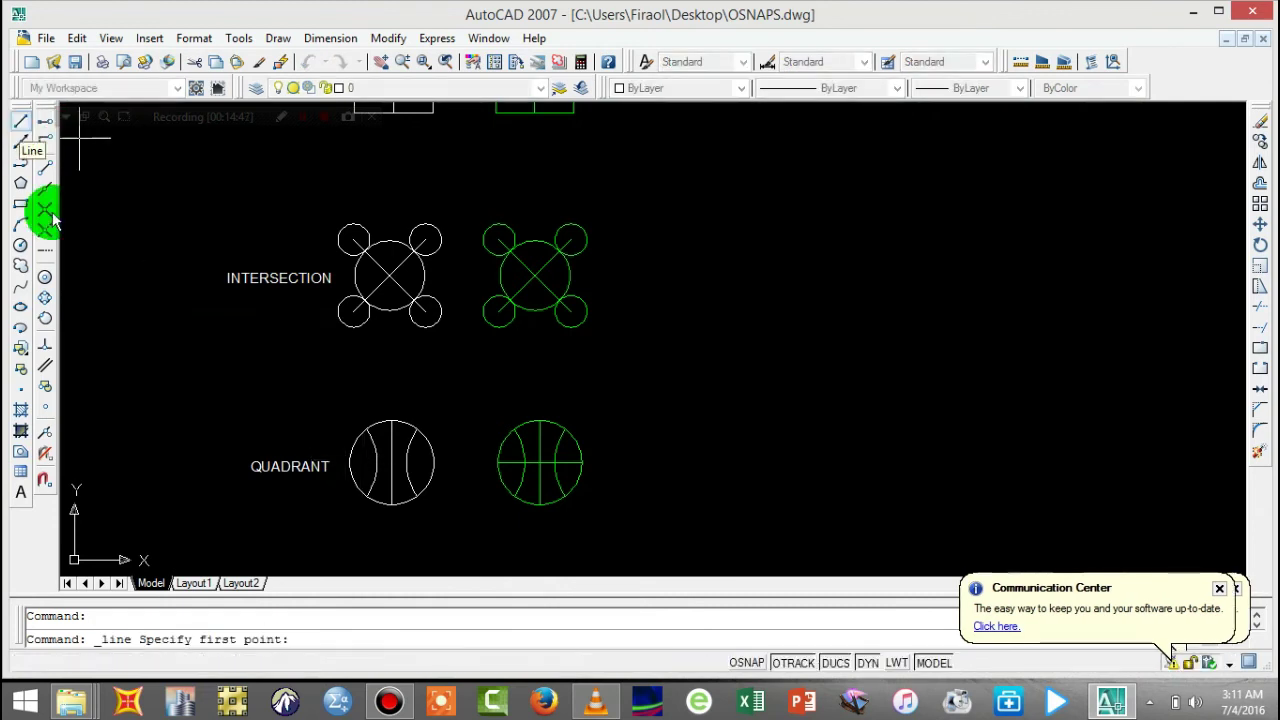
left_click(44, 302)
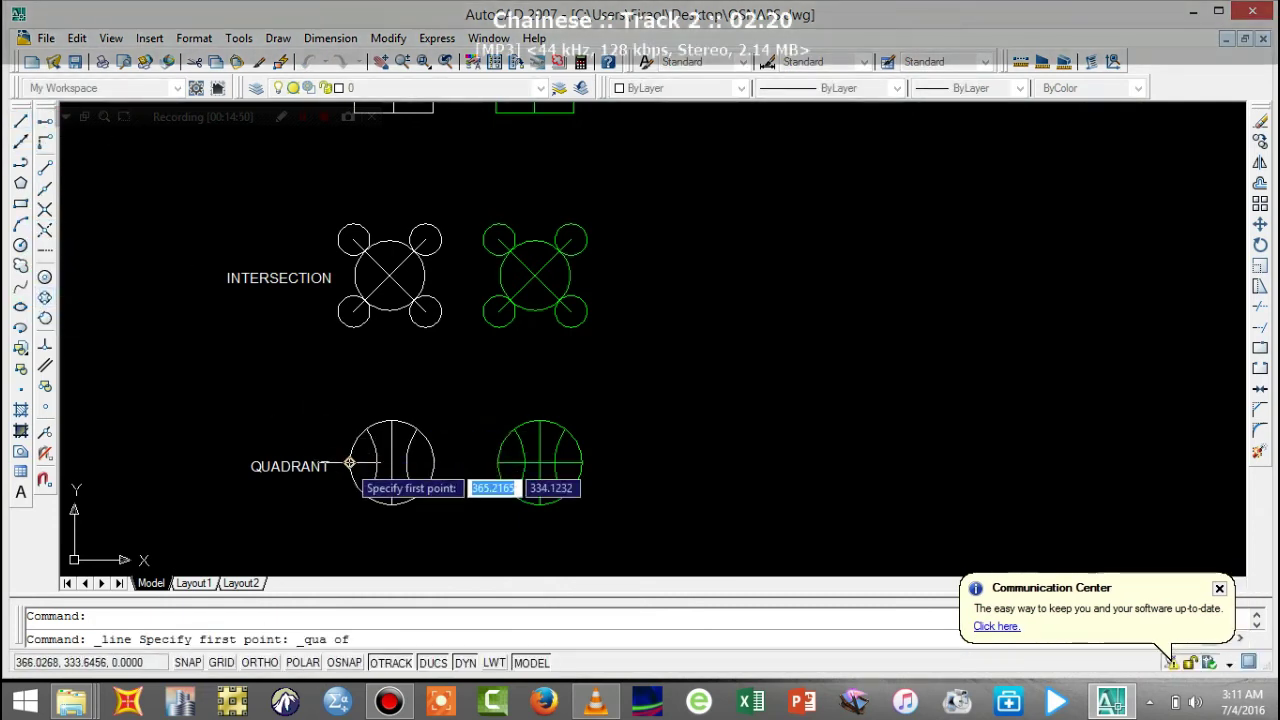
left_click(349, 463)
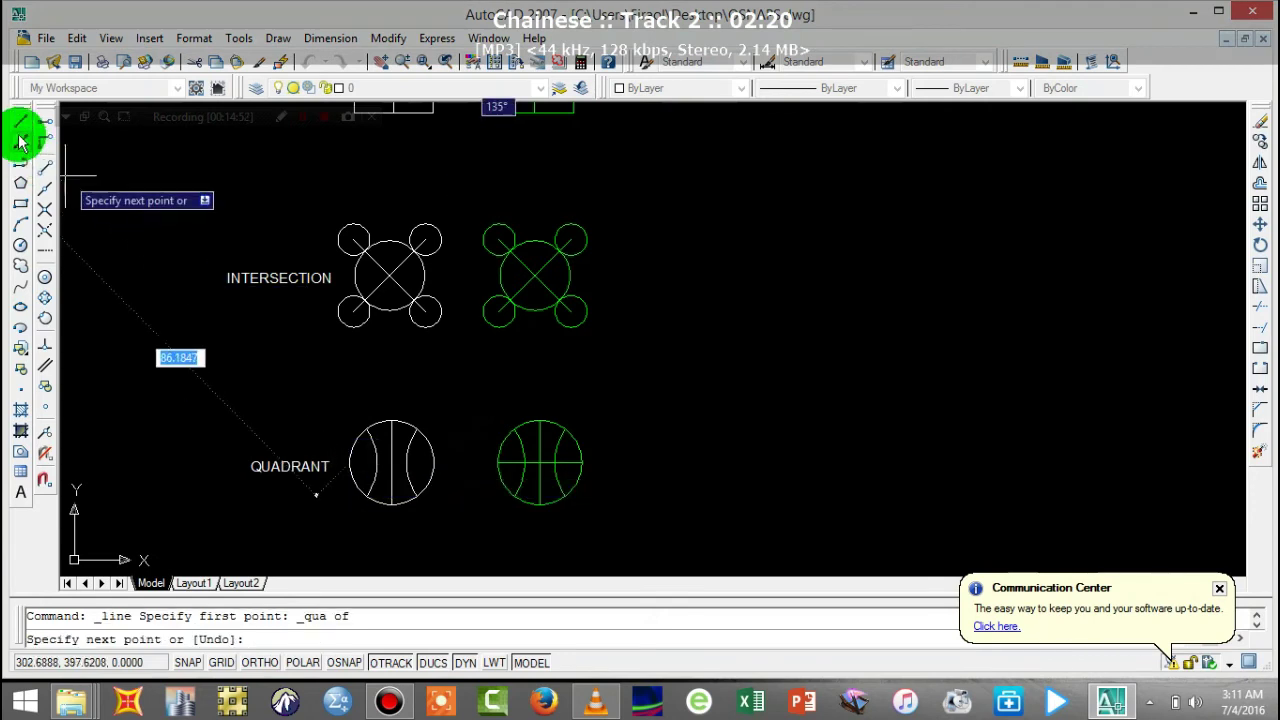
left_click(46, 298)
left_click(433, 462)
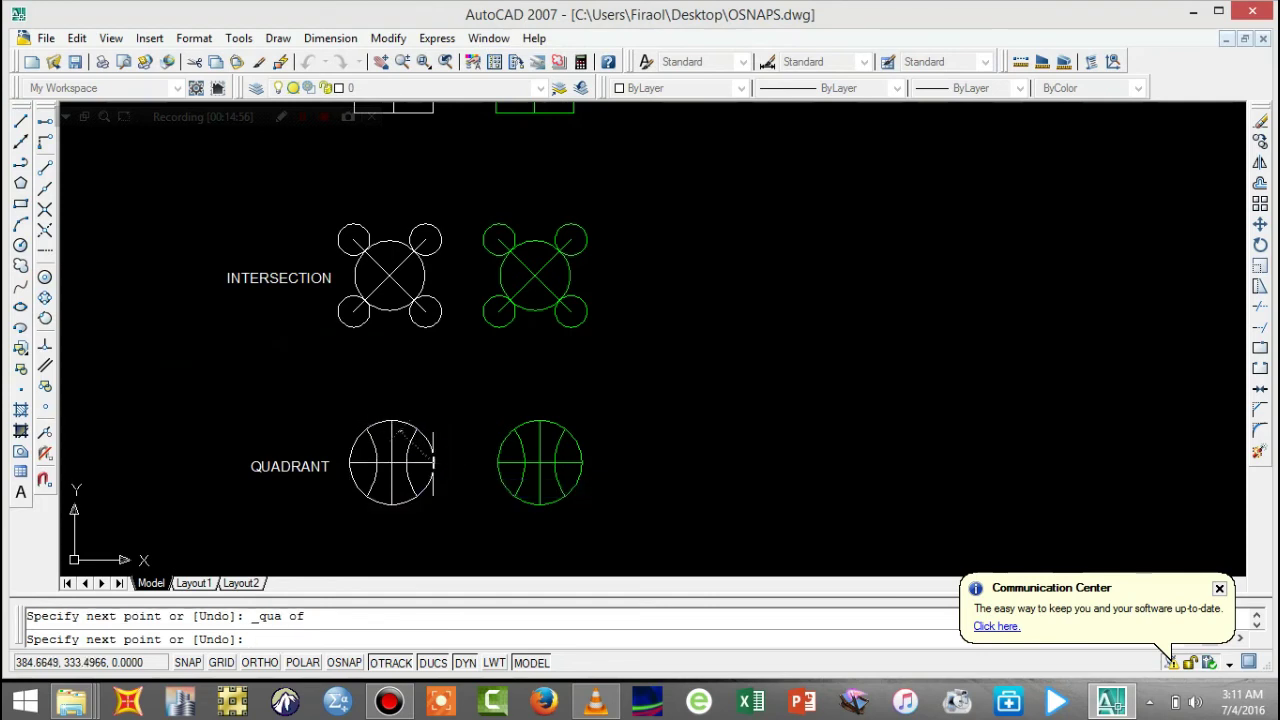
key("Return")
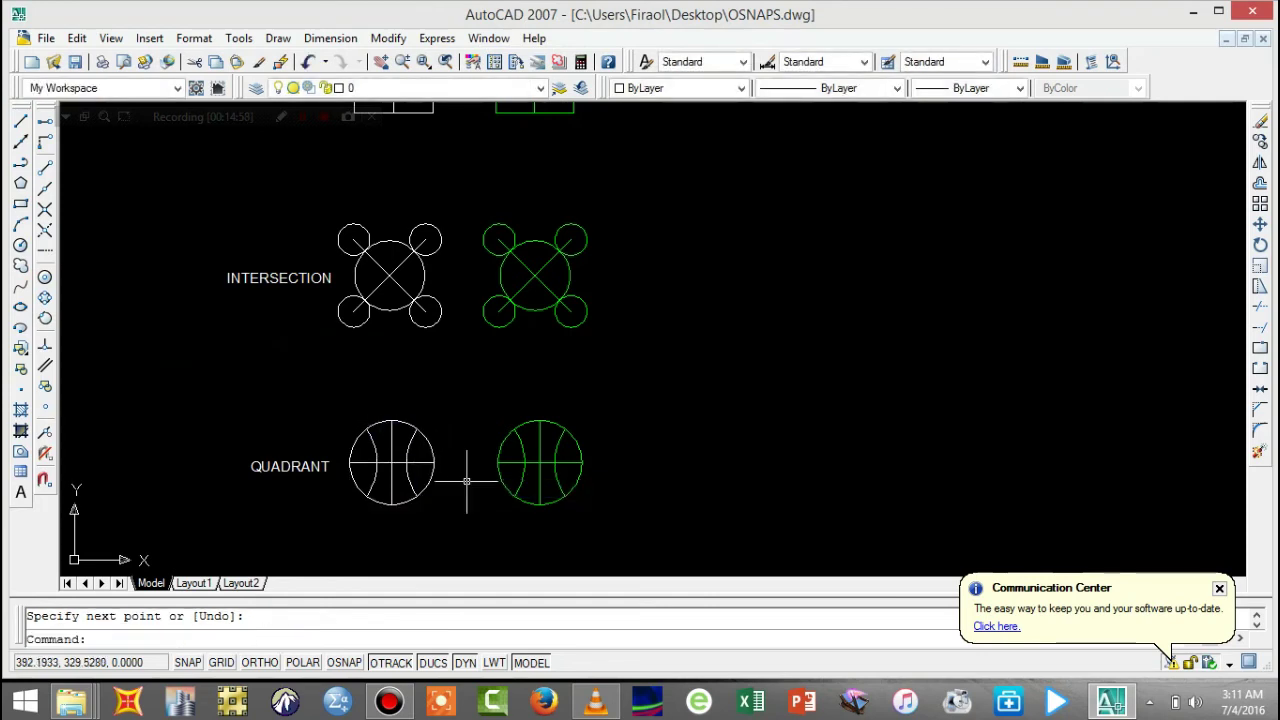
- Draw the TANGENT shape's connecting line from the top small circle's quadrant to the lower circle
left_click(385, 66)
left_click_drag(680, 477, 668, 225)
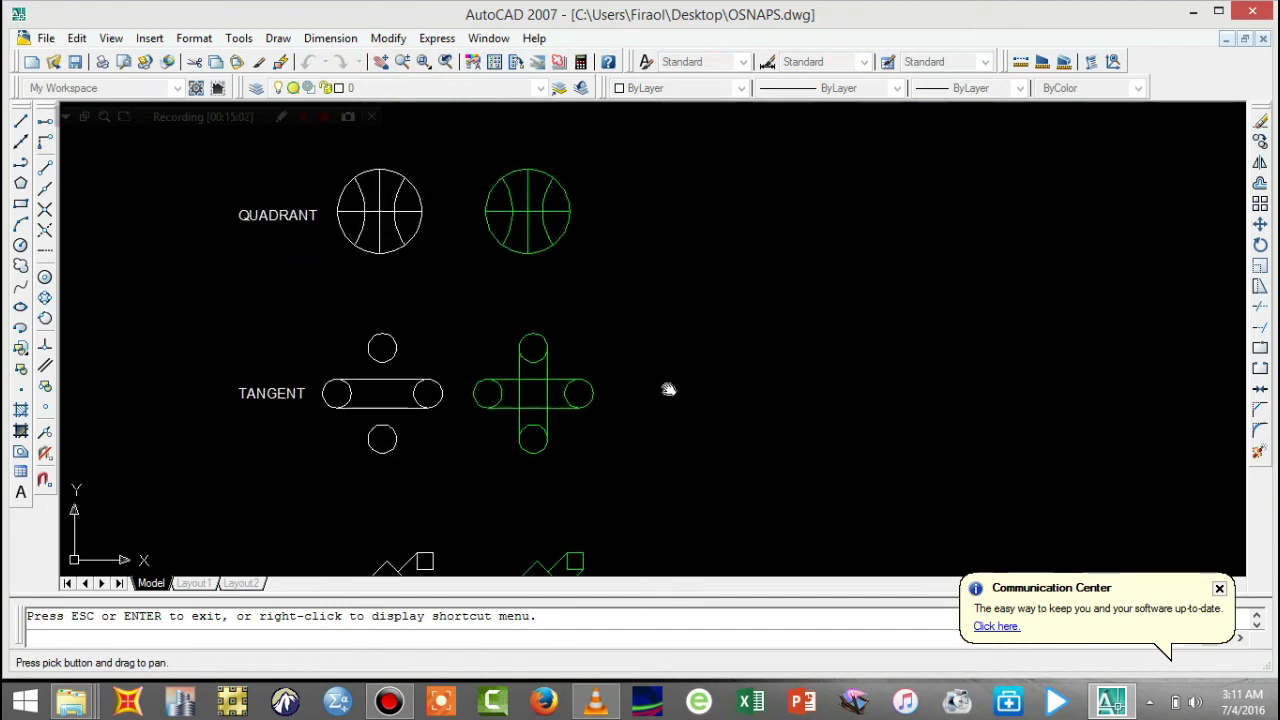
mouse_move(668, 389)
left_mouse_down()
mouse_move(663, 343)
mouse_move(650, 381)
left_mouse_up()
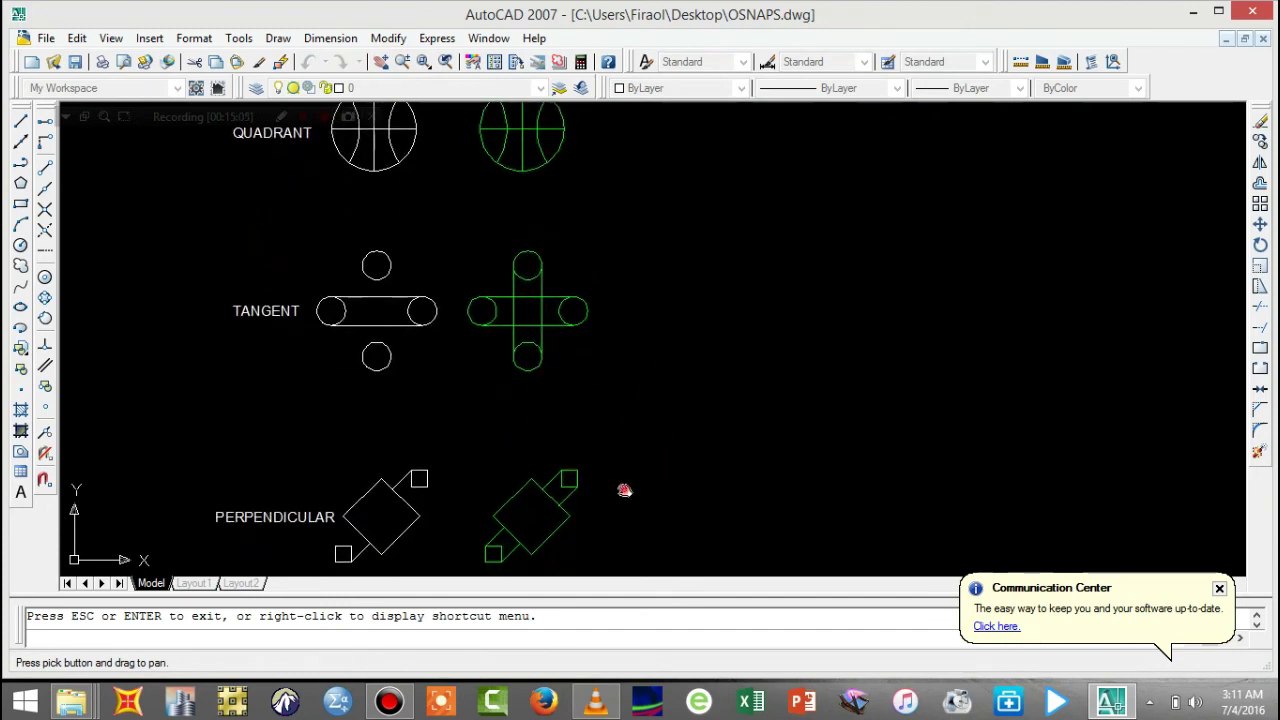
left_click_drag(624, 490, 613, 426)
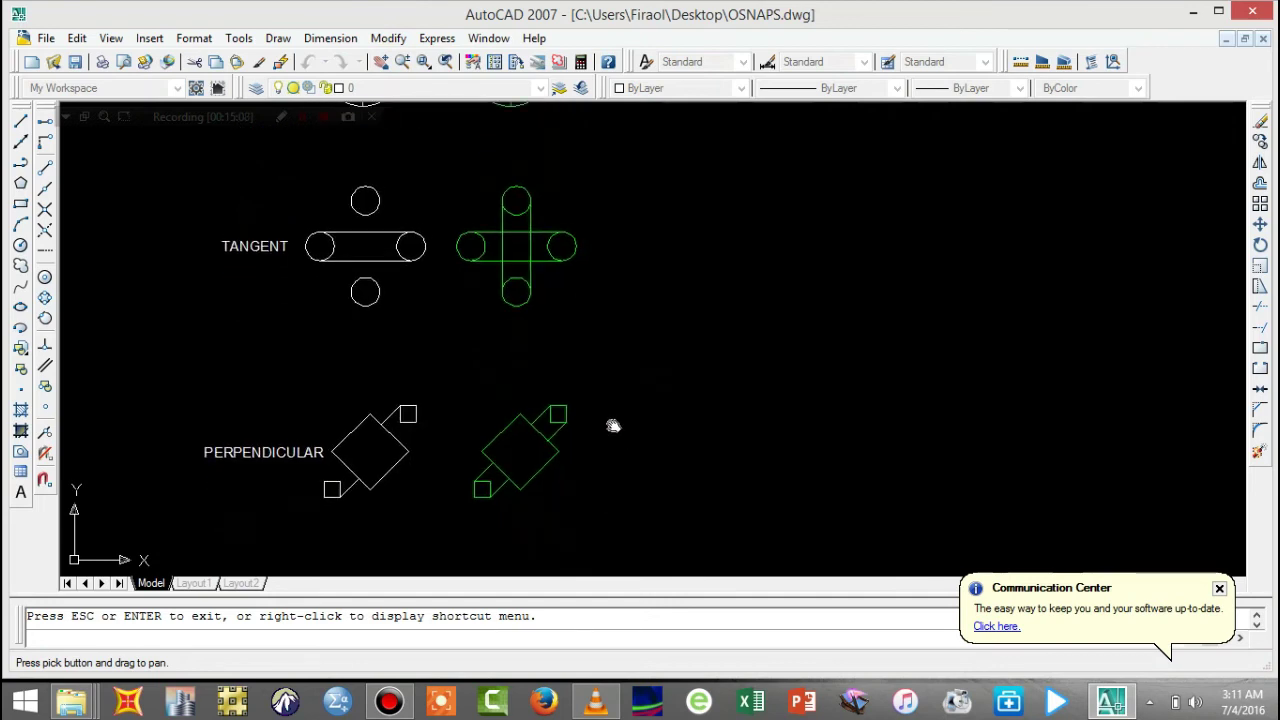
left_click_drag(23, 94, 22, 126)
left_click(22, 126)
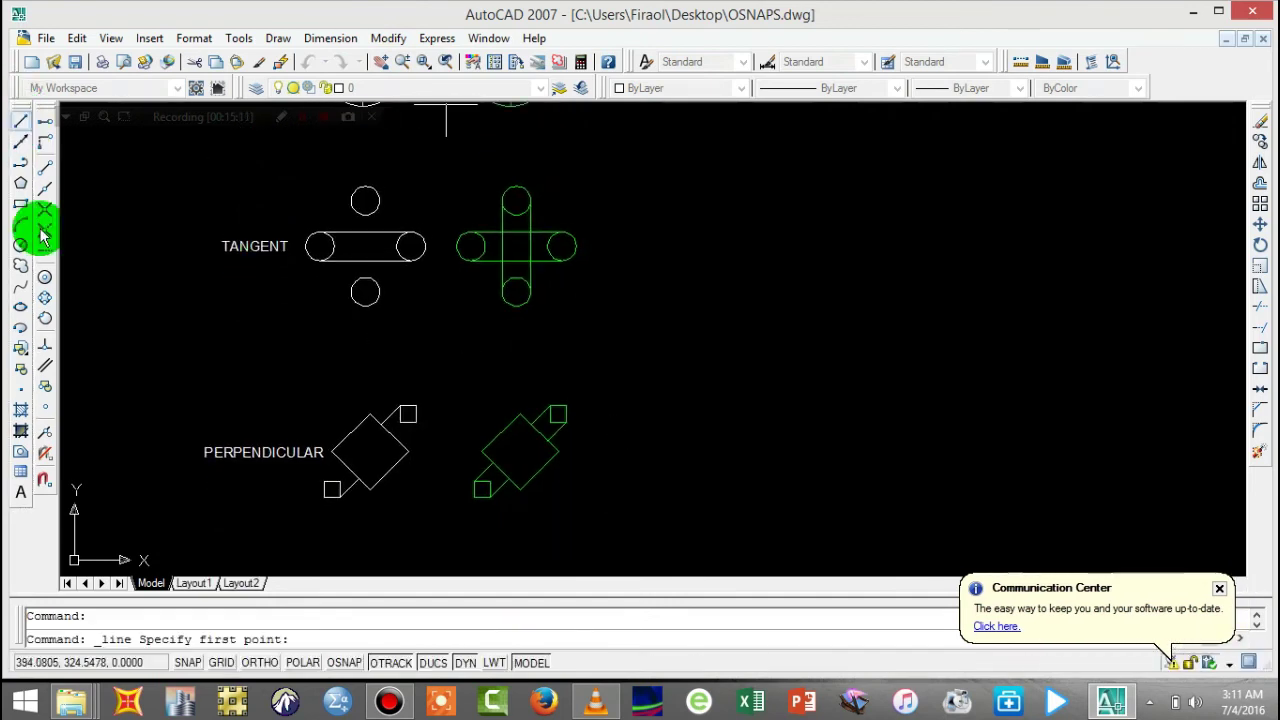
left_click(45, 305)
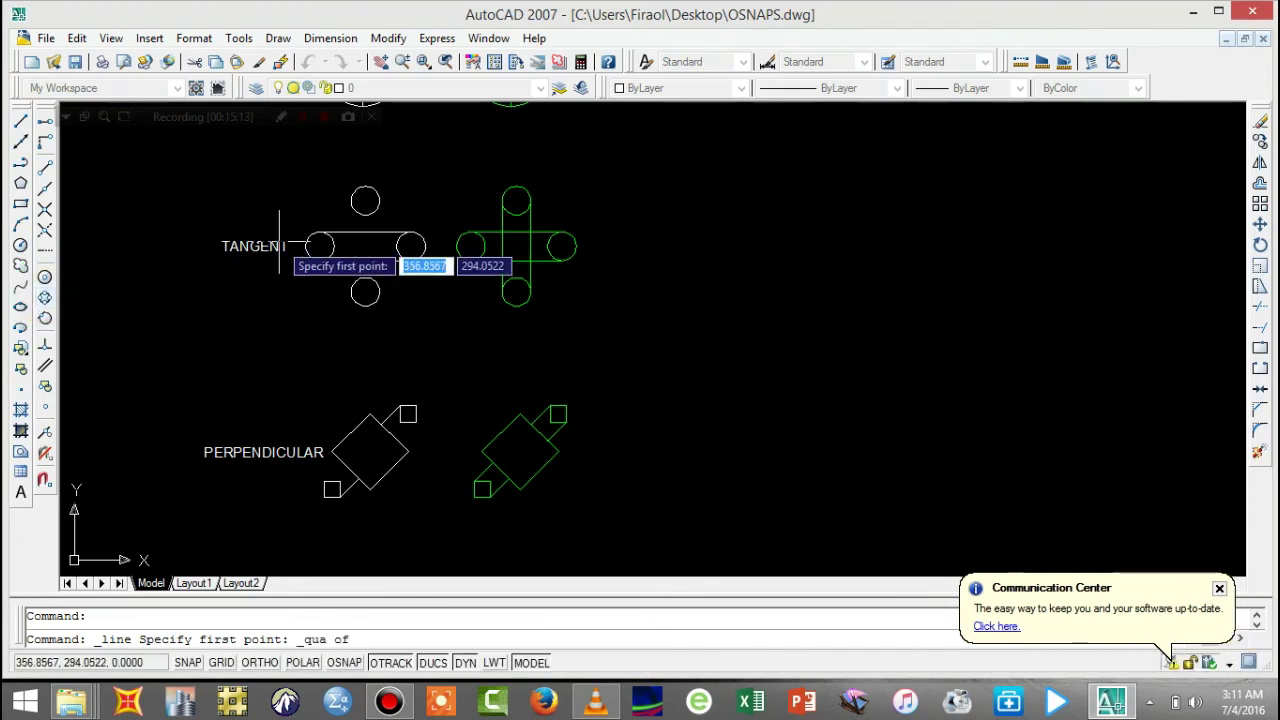
left_click(350, 201)
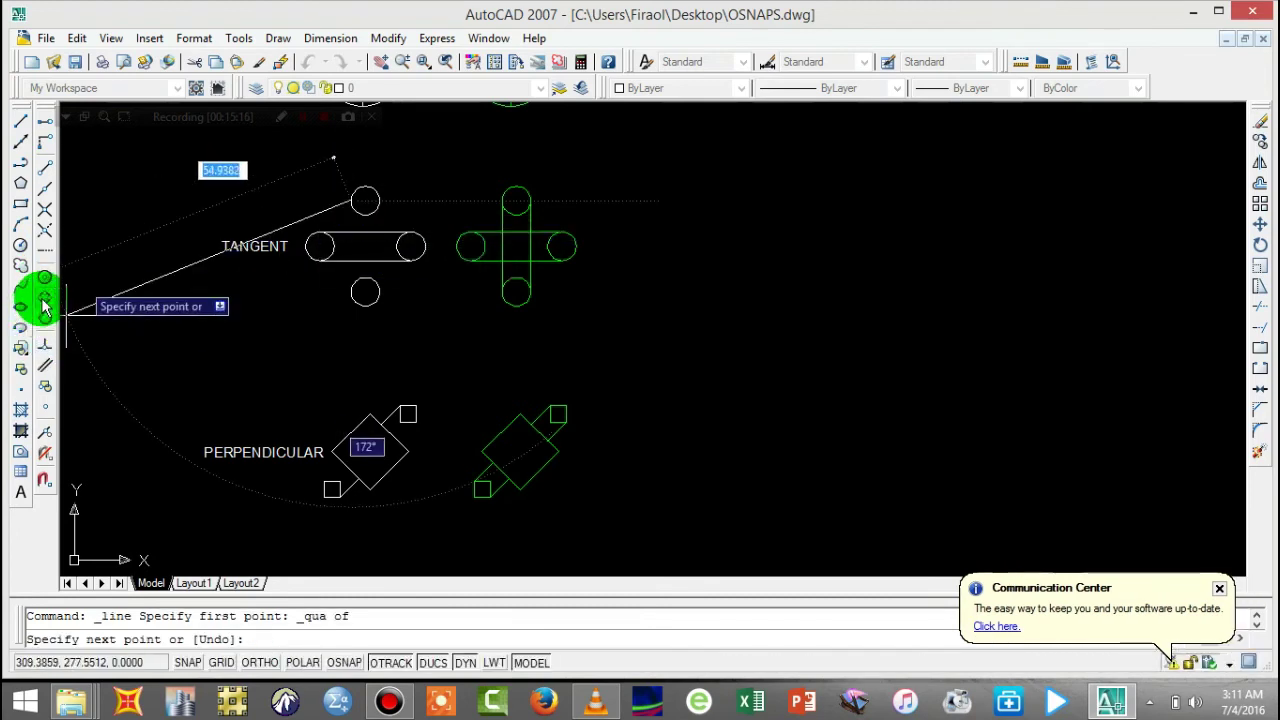
left_click(350, 291)
key("Return")
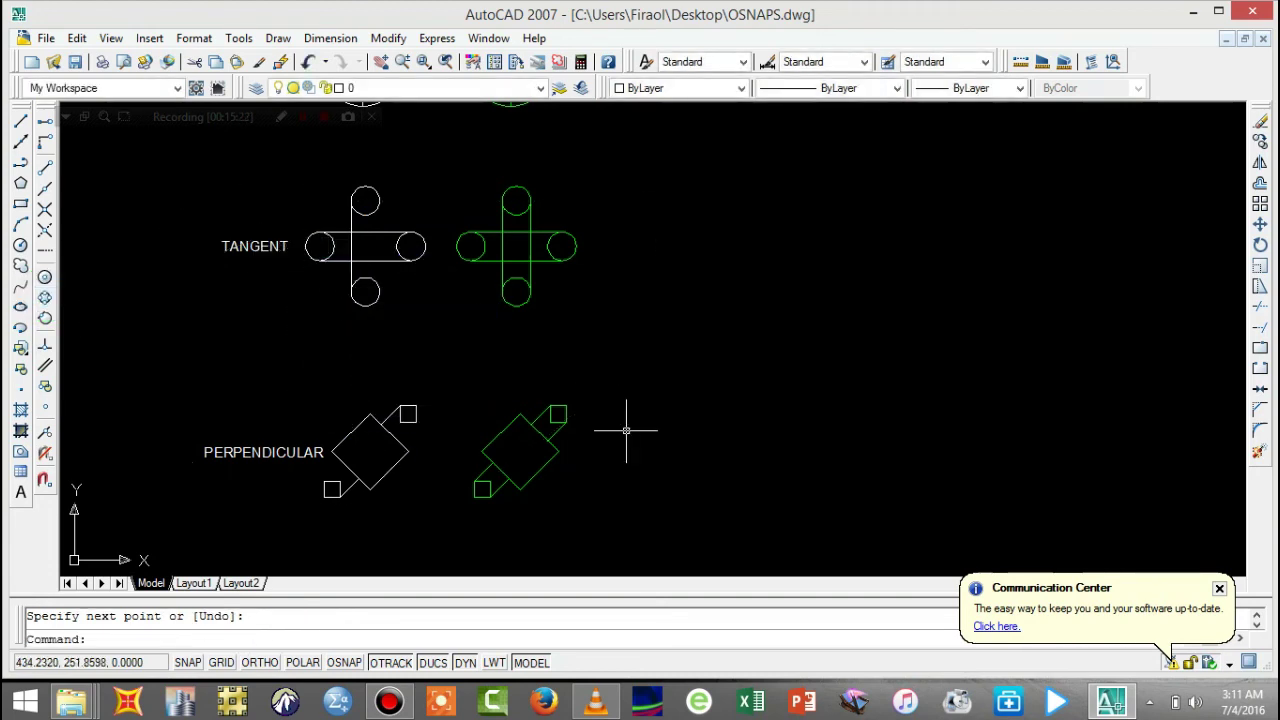
- Pan to the INTERSECTION and QUADRANT sets and dismiss the software update notification
left_click(381, 64)
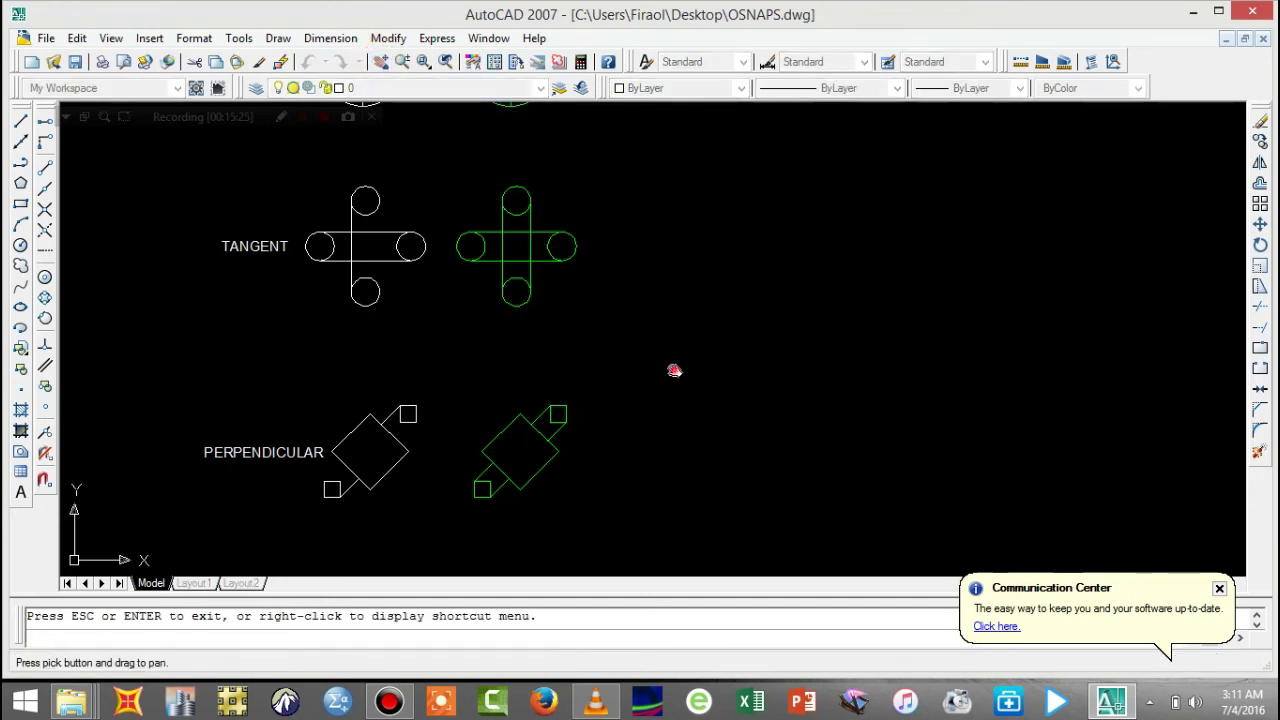
left_click_drag(674, 369, 675, 163)
mouse_move(706, 219)
left_mouse_down()
mouse_move(689, 409)
mouse_move(714, 23)
left_mouse_up()
mouse_move(700, 130)
left_mouse_down()
mouse_move(660, 357)
mouse_move(699, 304)
left_mouse_up()
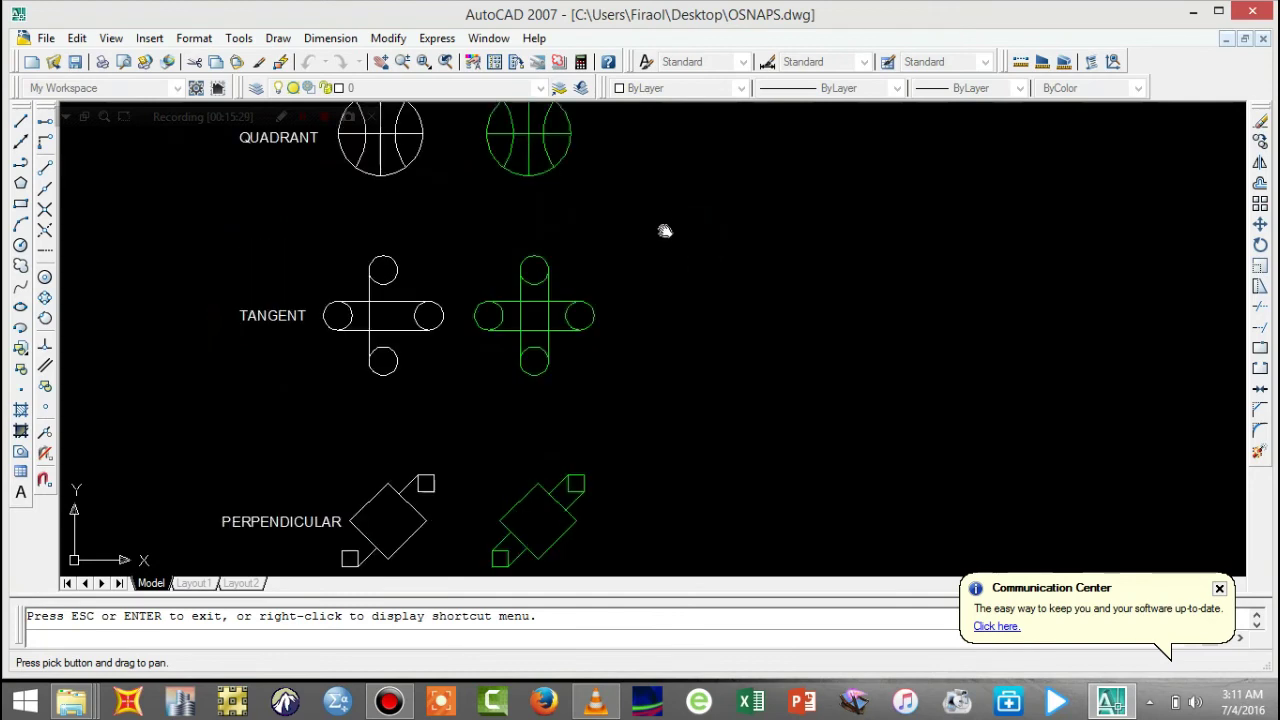
left_click_drag(666, 249, 657, 367)
left_click_drag(661, 316, 655, 403)
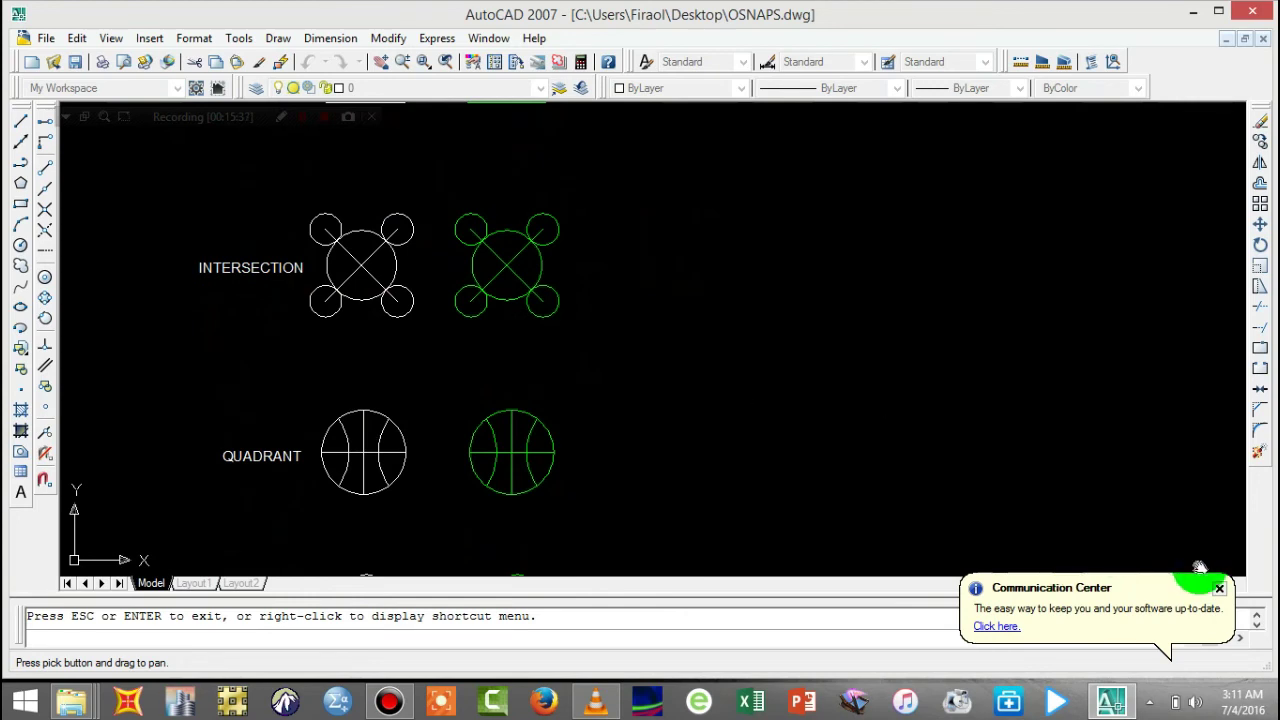
left_click(1219, 589)
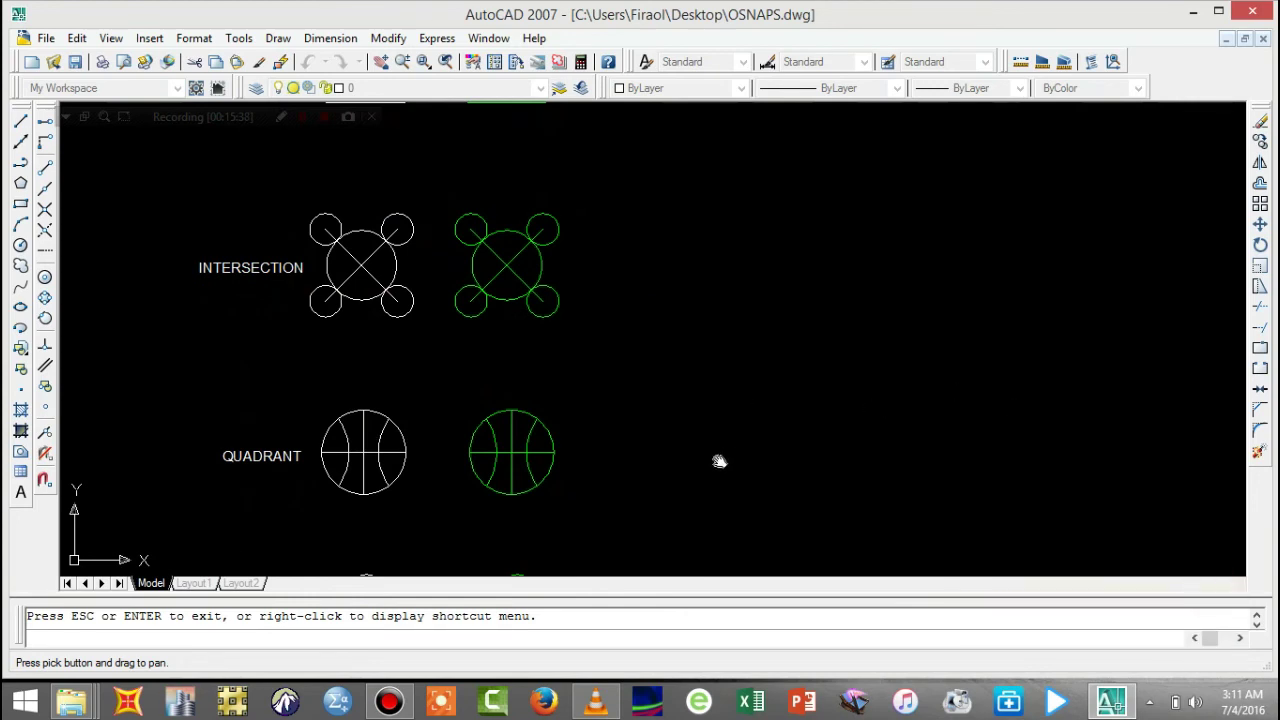
- Enable Center and Quadrant running object snaps, then undo the recently drawn lines
key("Escape")
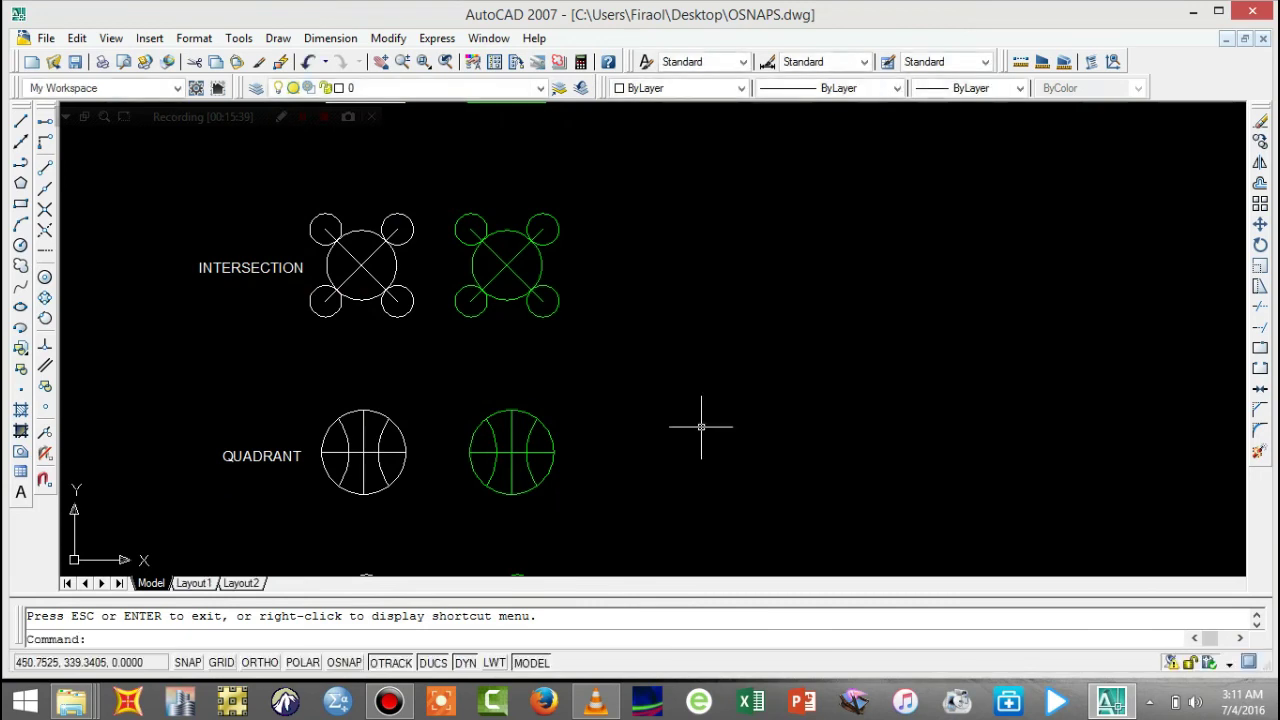
right_click(340, 664)
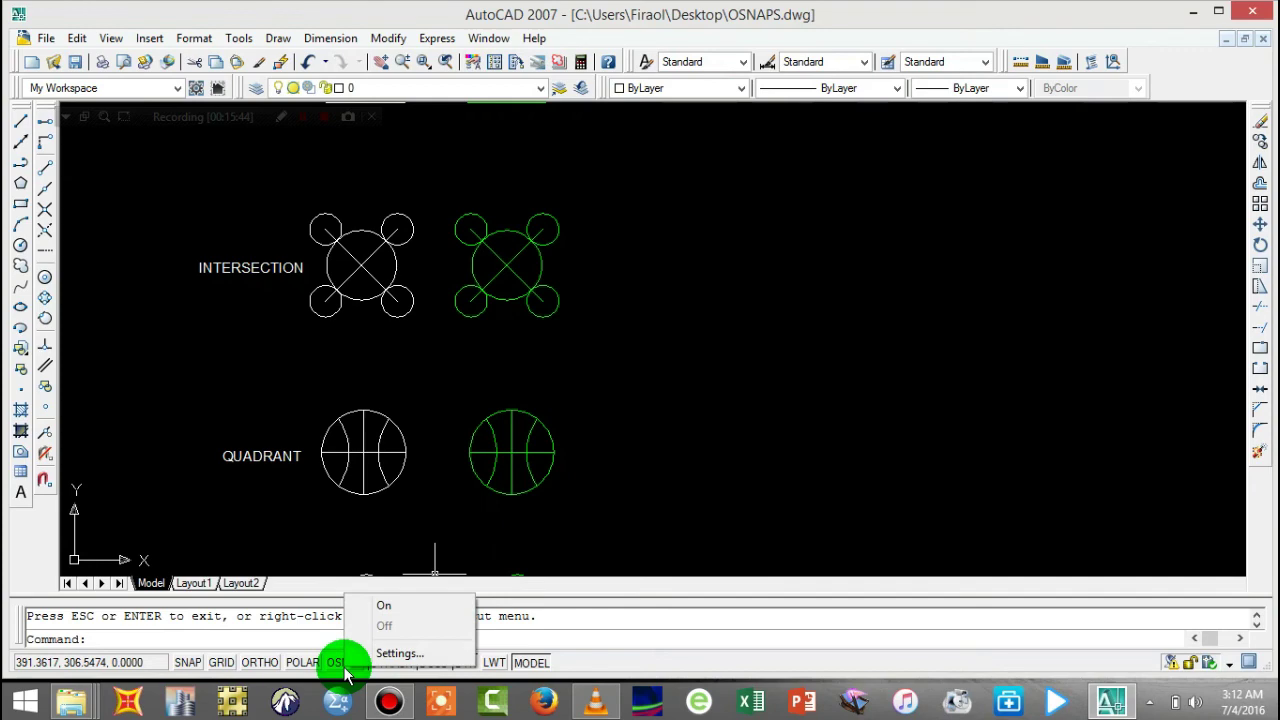
left_click(398, 653)
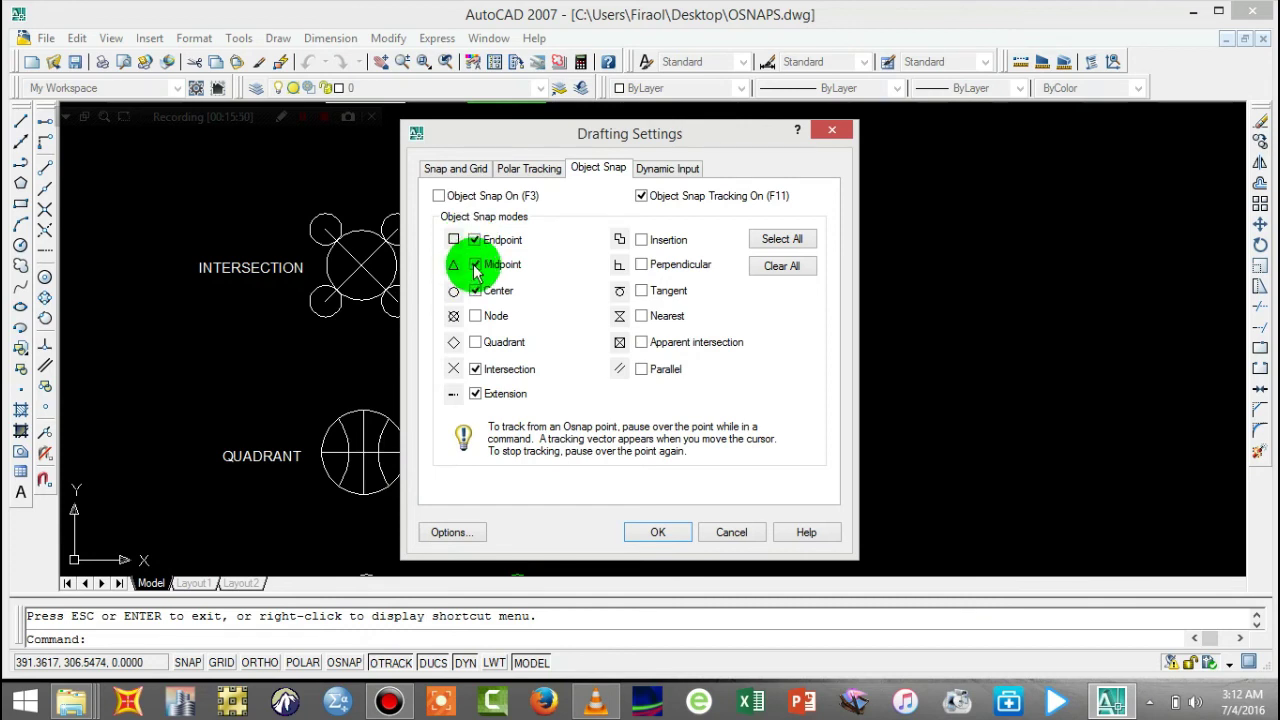
left_click(476, 290)
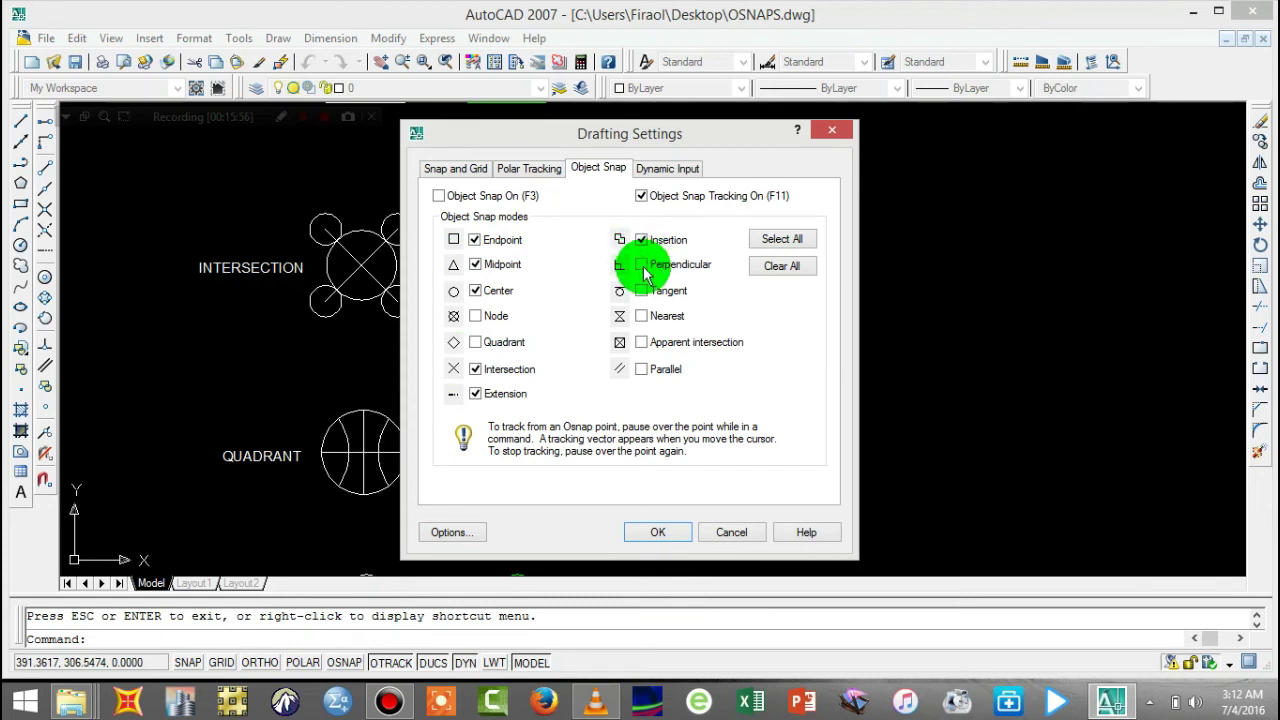
left_click(475, 342)
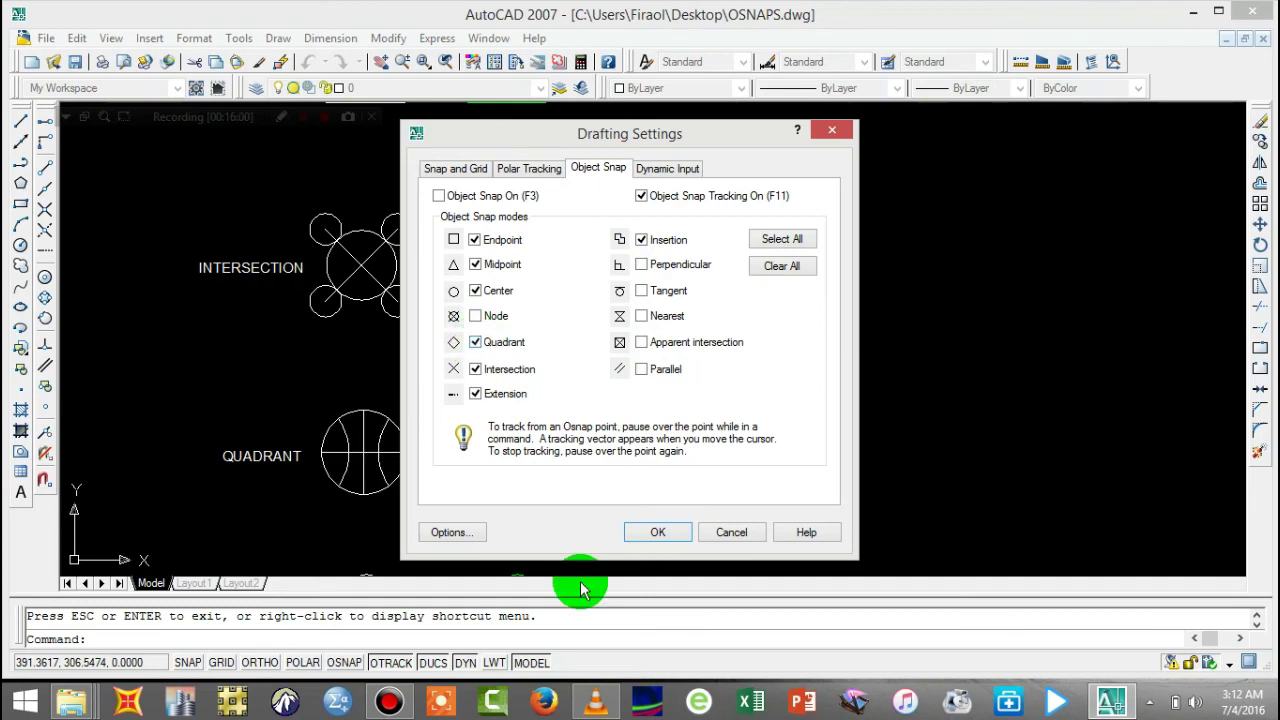
left_click(674, 532)
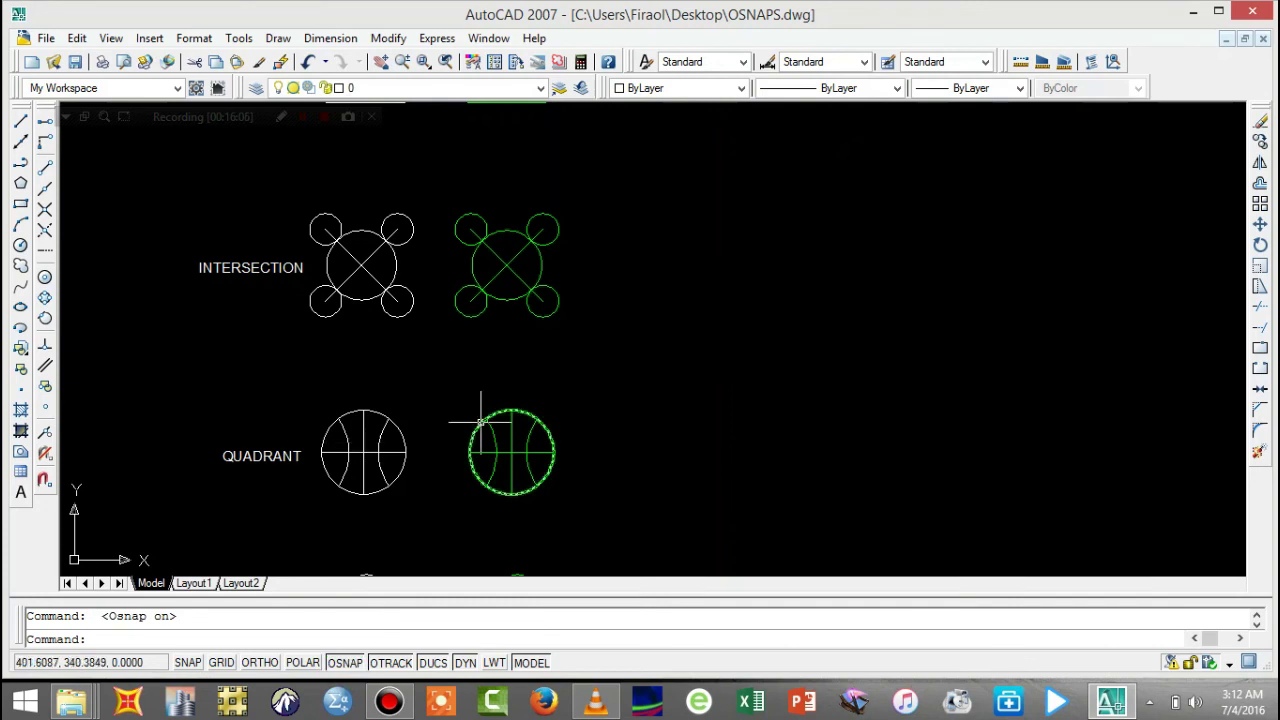
key("ctrl+z")
key("ctrl+z")
key("ctrl+z")
key("ctrl+z")
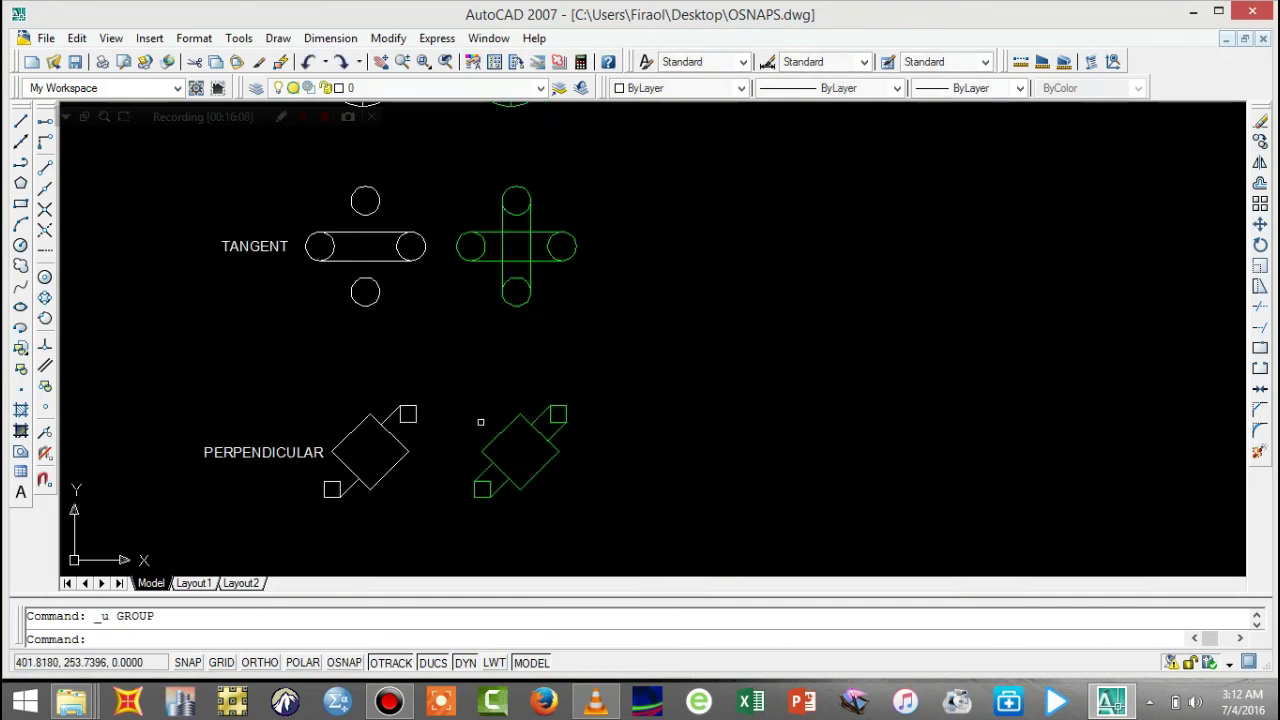
- Close the Selection Preview Cycling tip and undo the last three commands
double_click(485, 430)
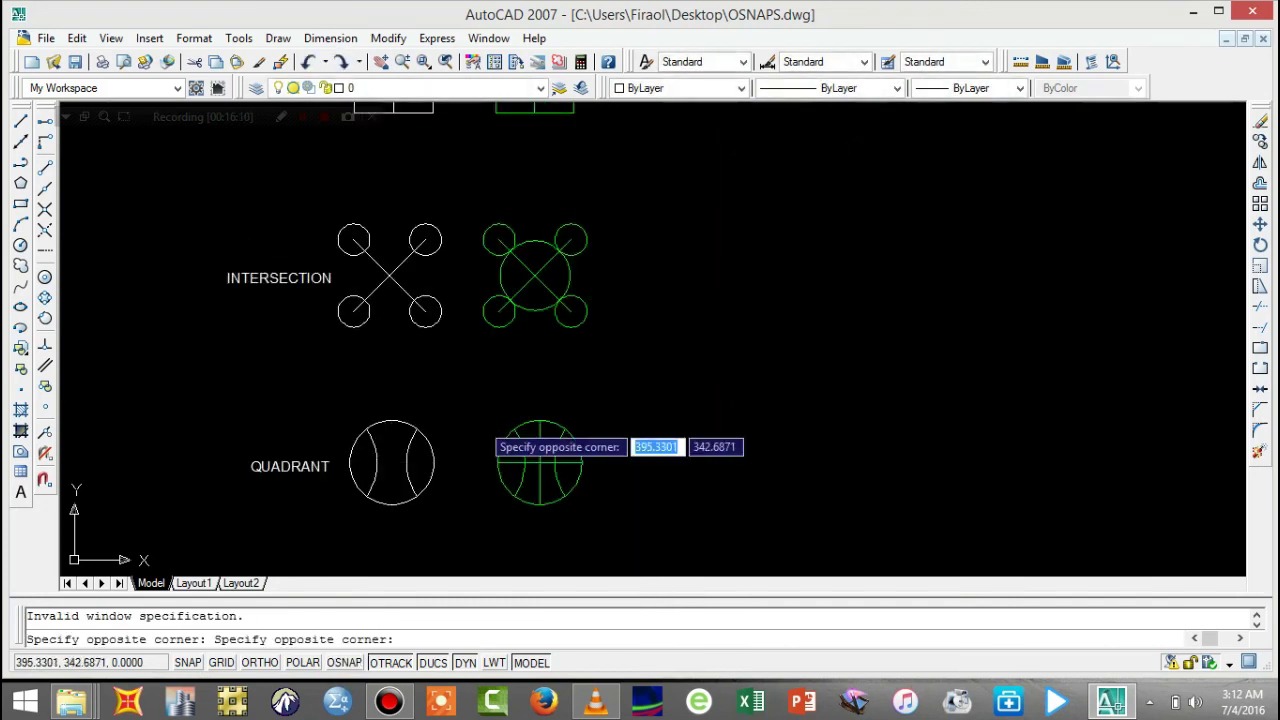
left_click(485, 430)
left_click(481, 423)
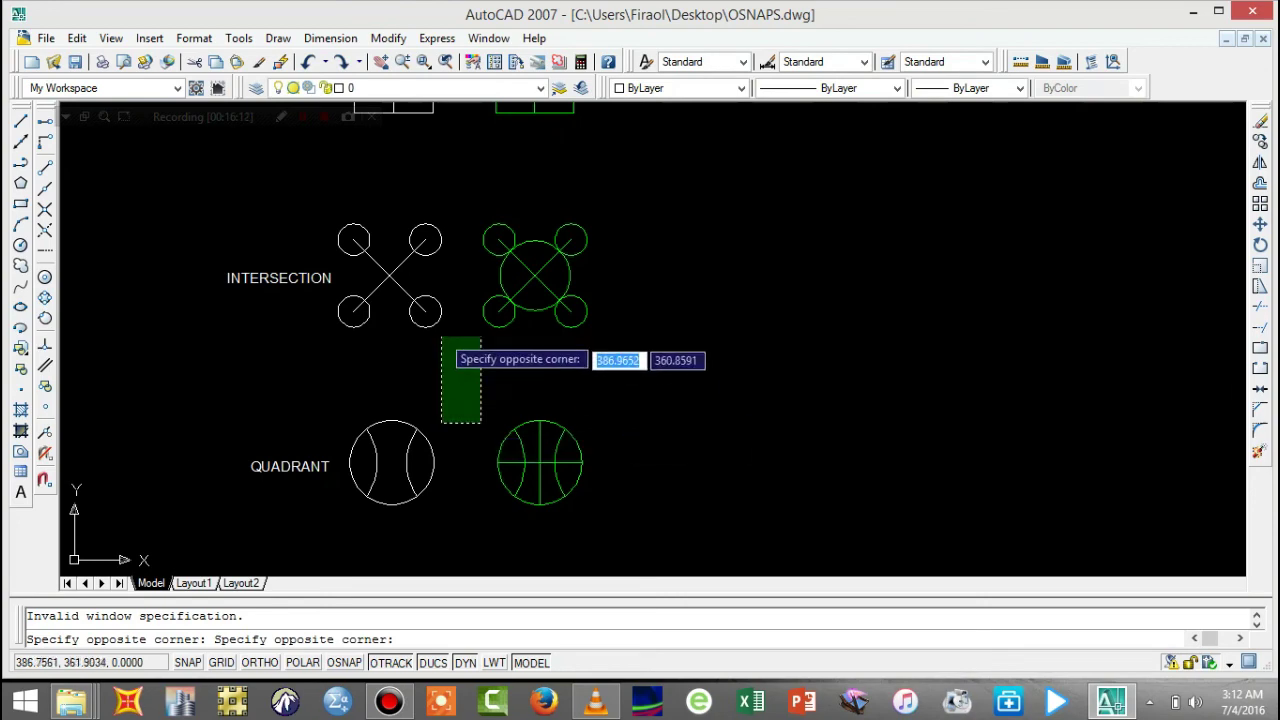
left_click(449, 363)
key("shift+space")
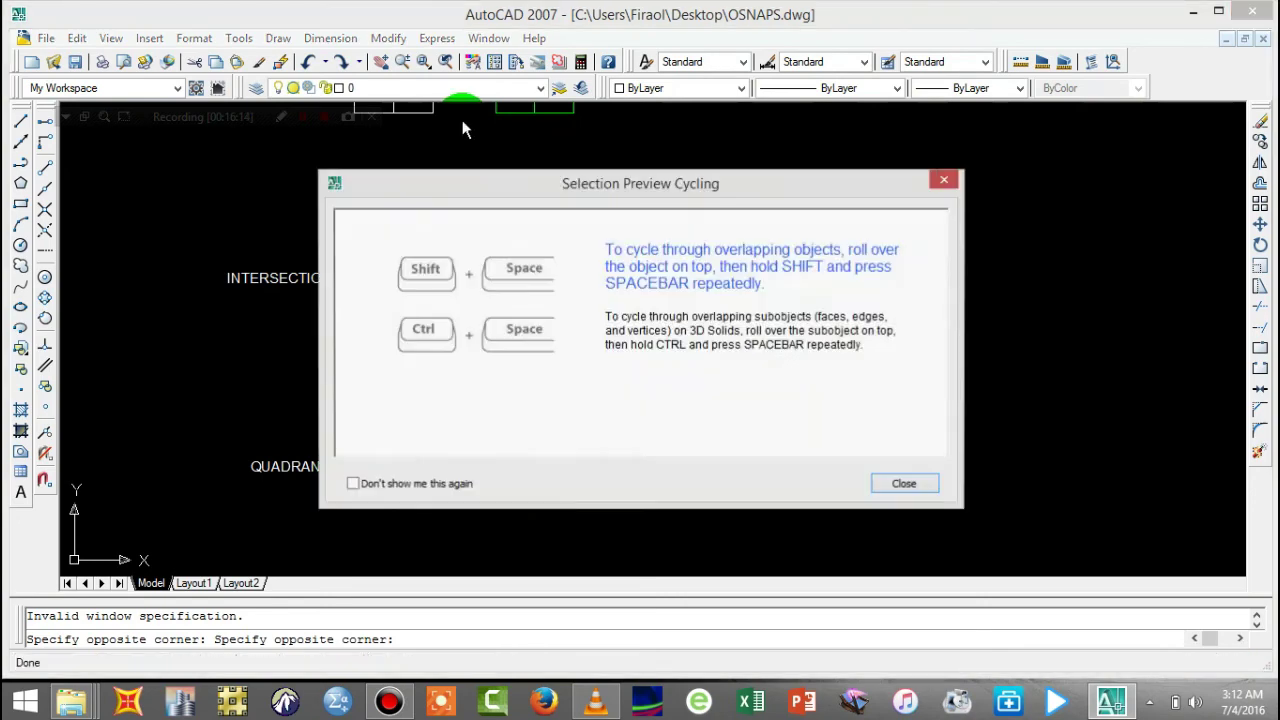
left_click(571, 257)
left_click(899, 481)
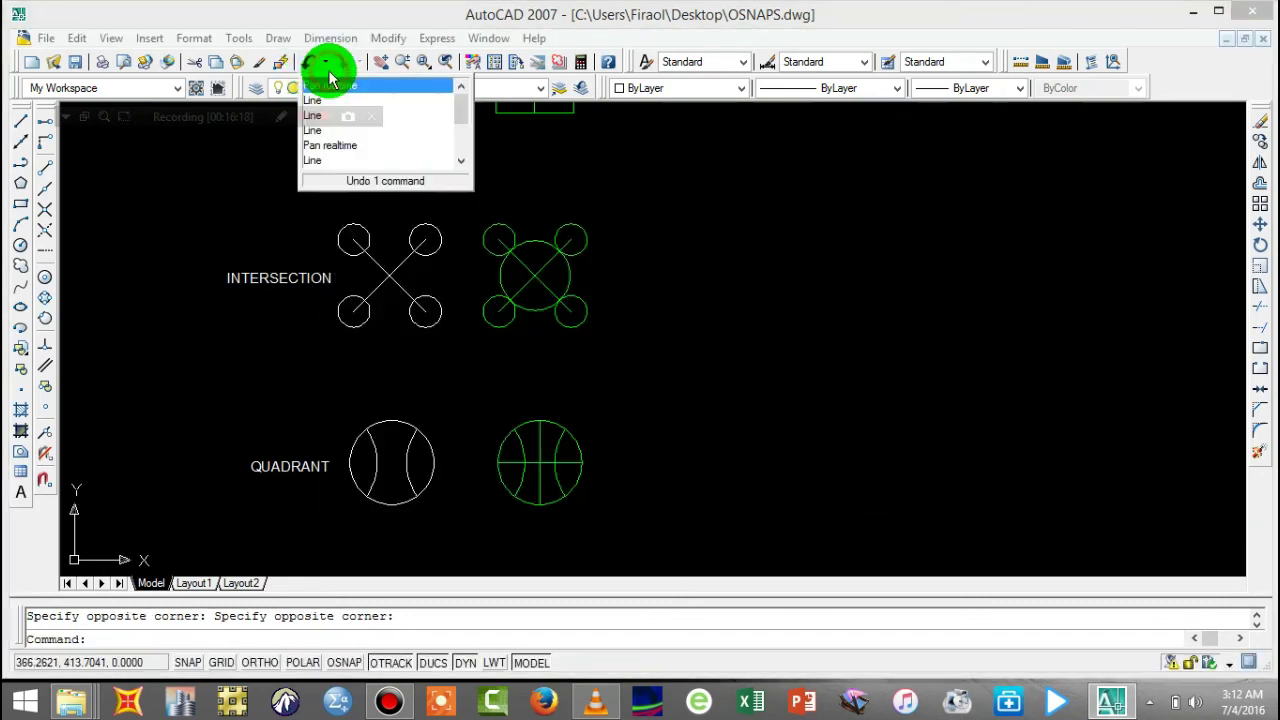
left_click(337, 114)
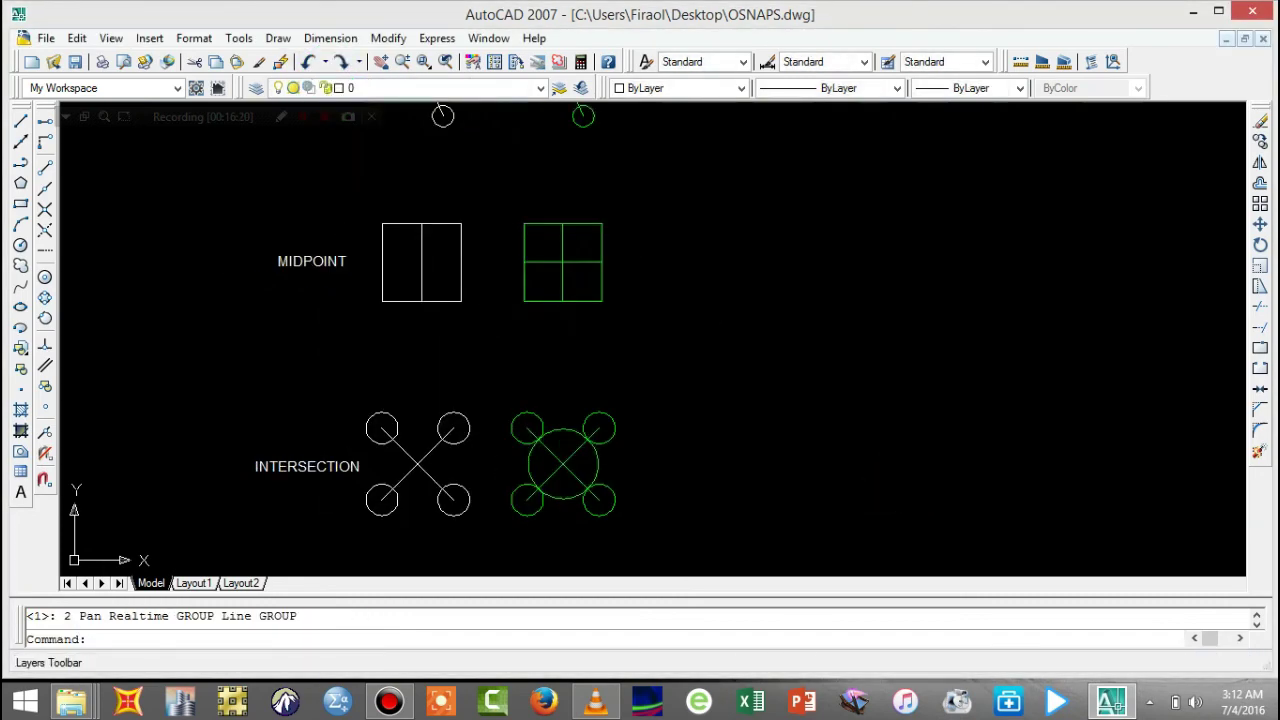
- Pan the view to bring the MIDPOINT and INTERSECTION sets into view
left_click(381, 62)
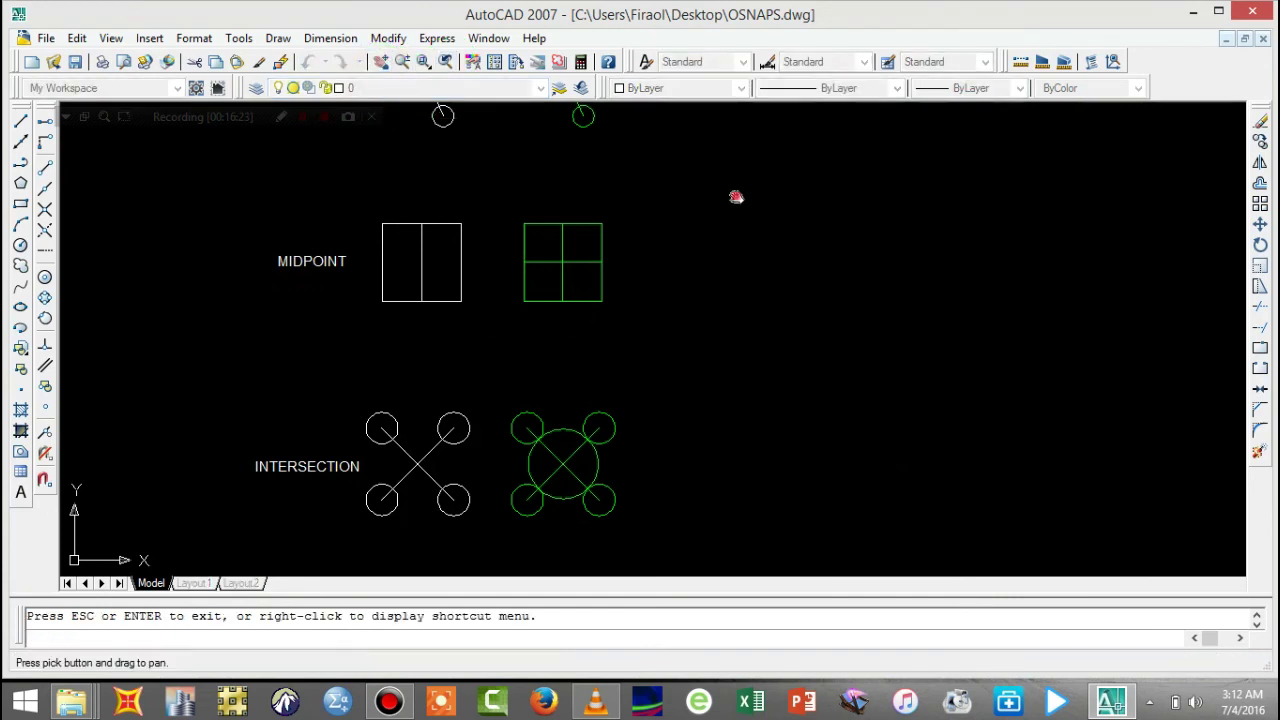
left_click_drag(736, 197, 688, 476)
left_click_drag(712, 209, 697, 355)
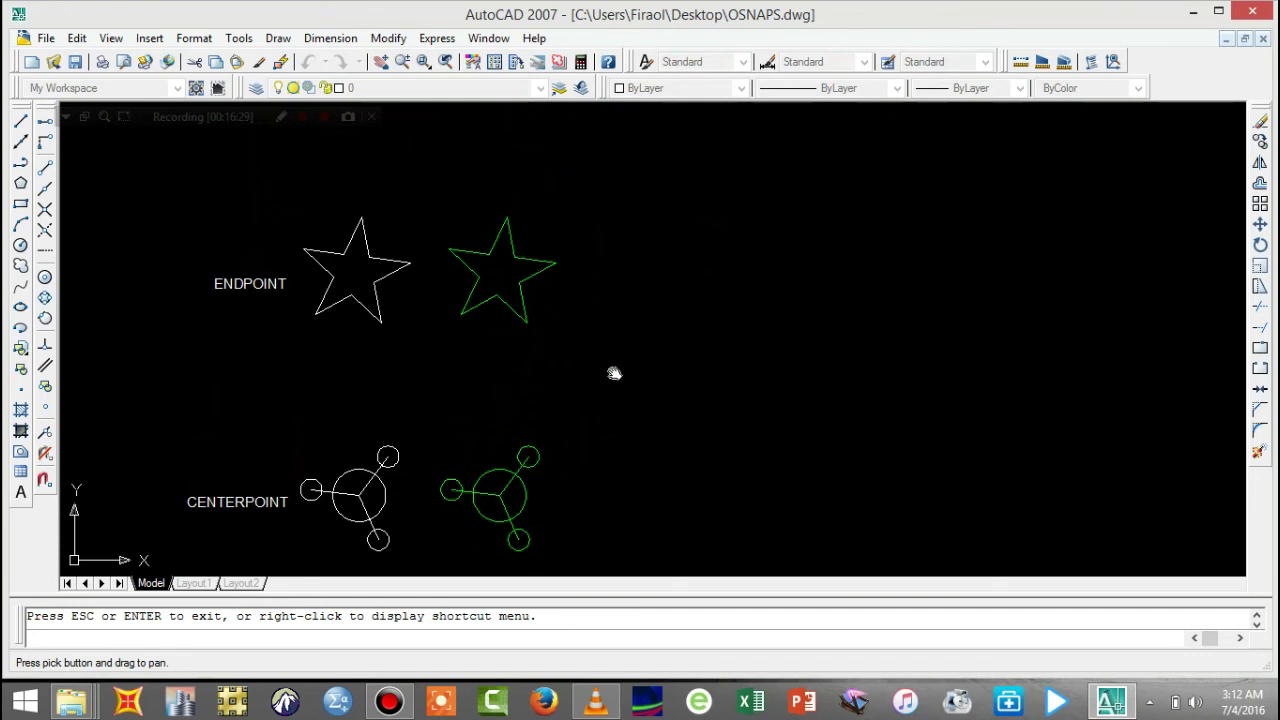
left_click_drag(665, 495, 634, 309)
mouse_move(634, 417)
left_mouse_down()
mouse_move(691, 243)
mouse_move(678, 195)
left_mouse_up()
left_click_drag(677, 289, 676, 277)
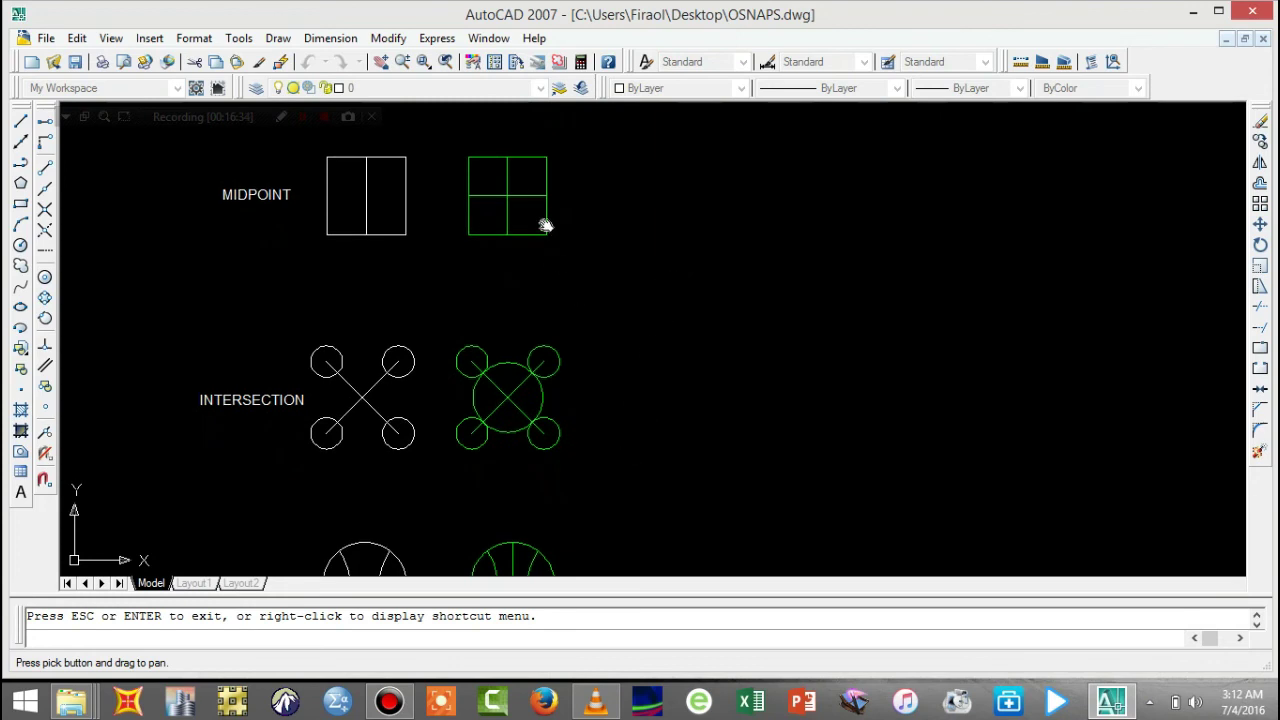
left_click(384, 630)
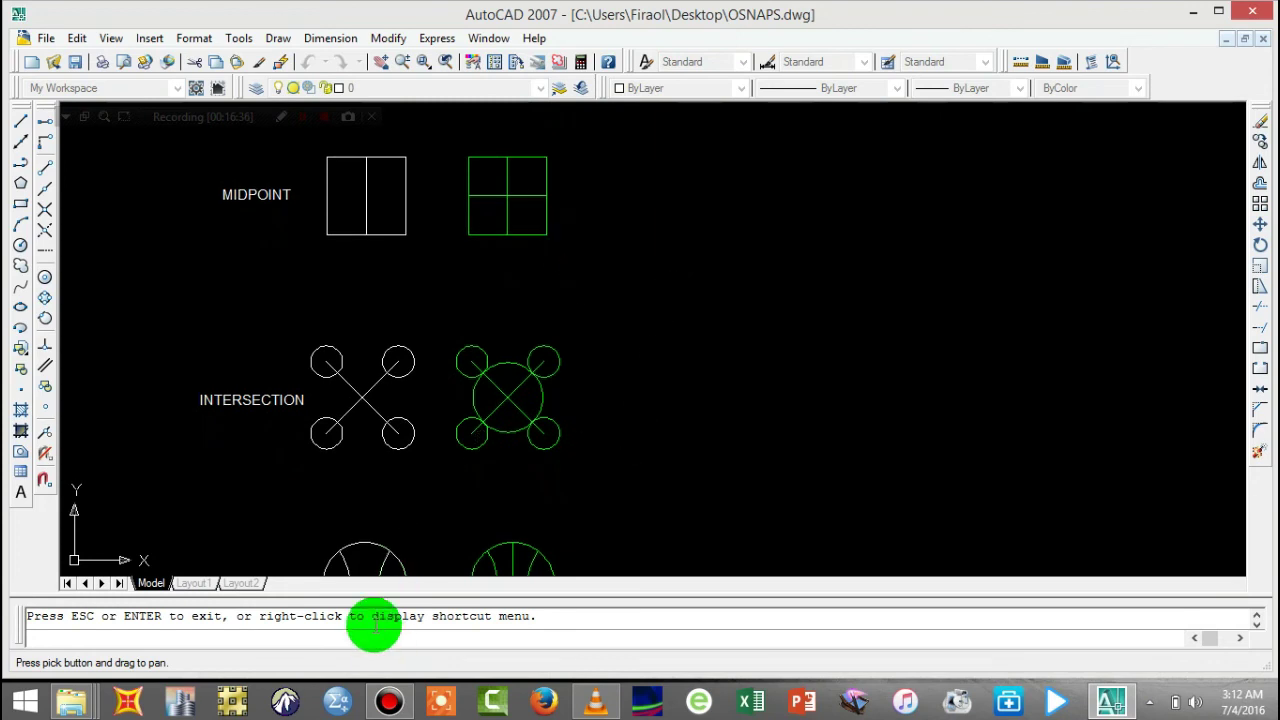
key("Escape")
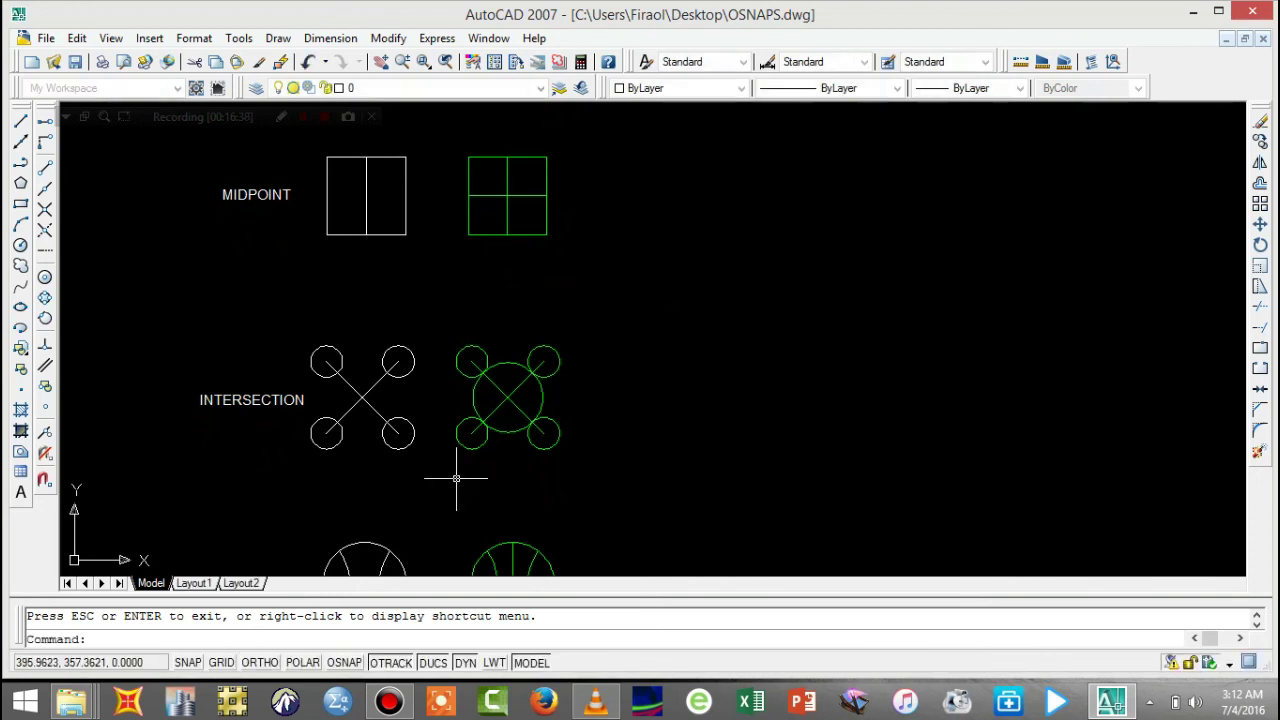
- Turn OSNAP on and add Insertion, Quadrant and Tangent to the running snap modes
left_click(344, 663)
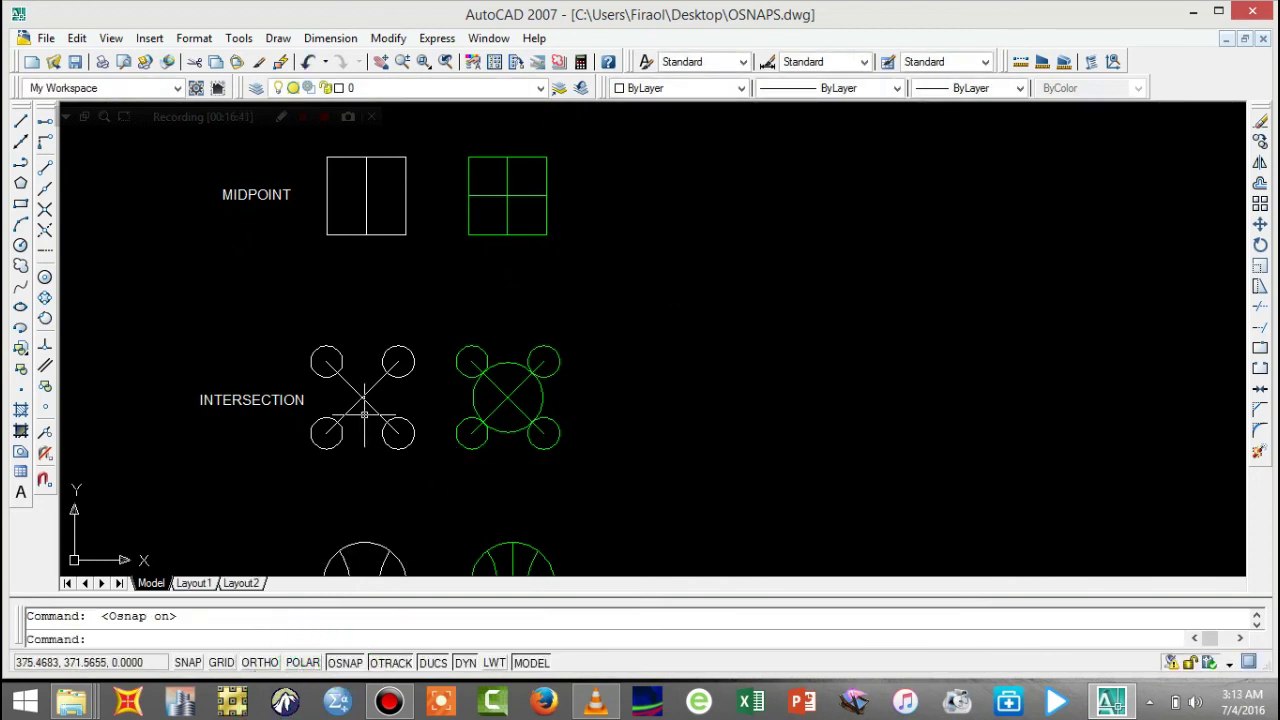
right_click(352, 663)
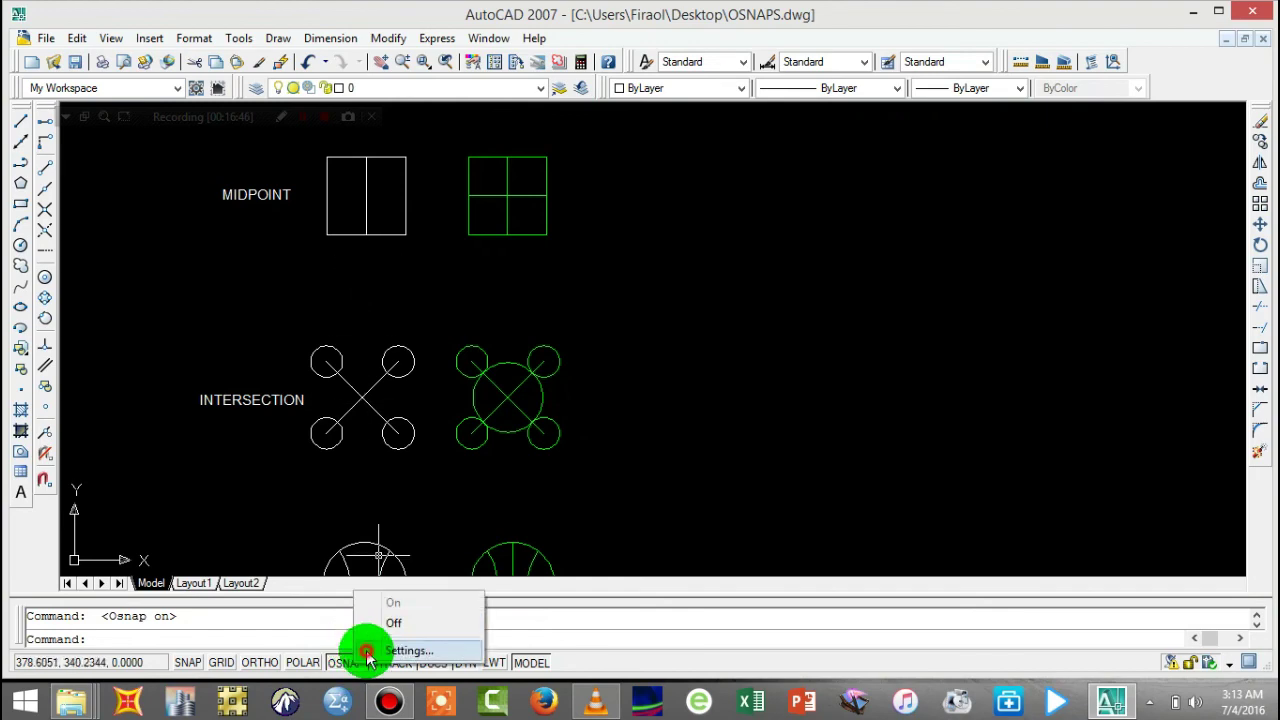
left_click(365, 650)
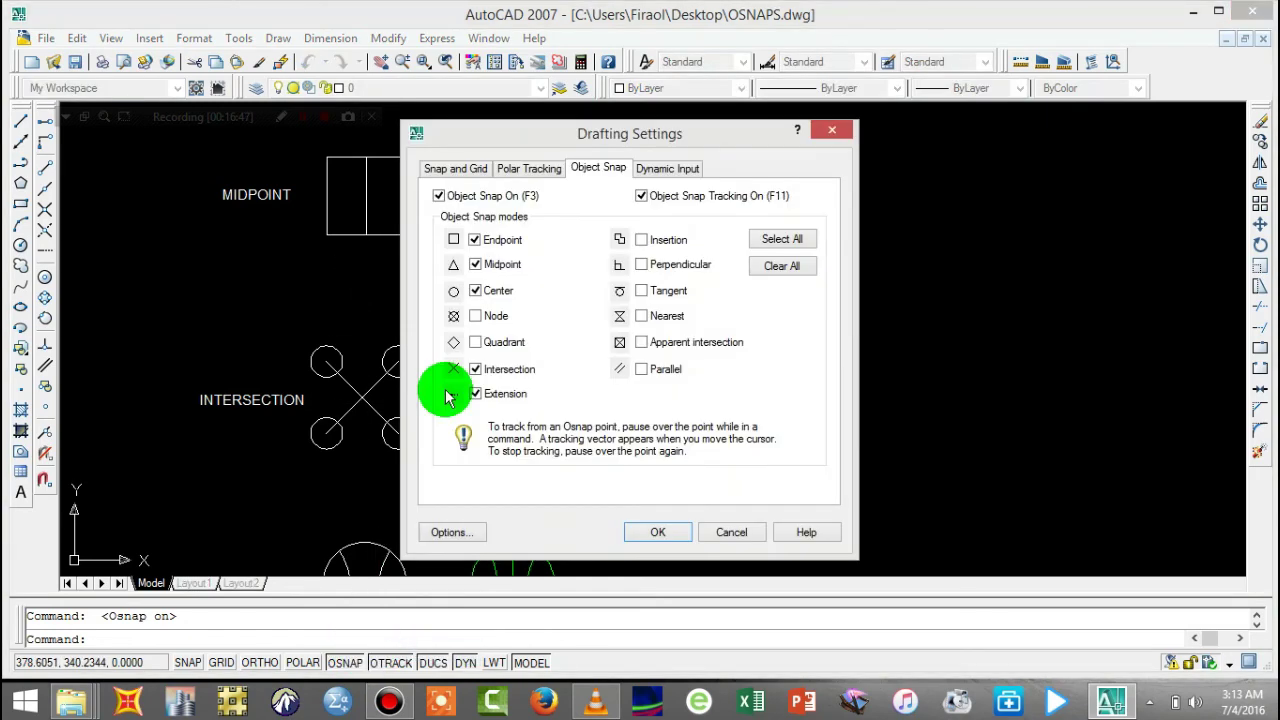
left_click(641, 240)
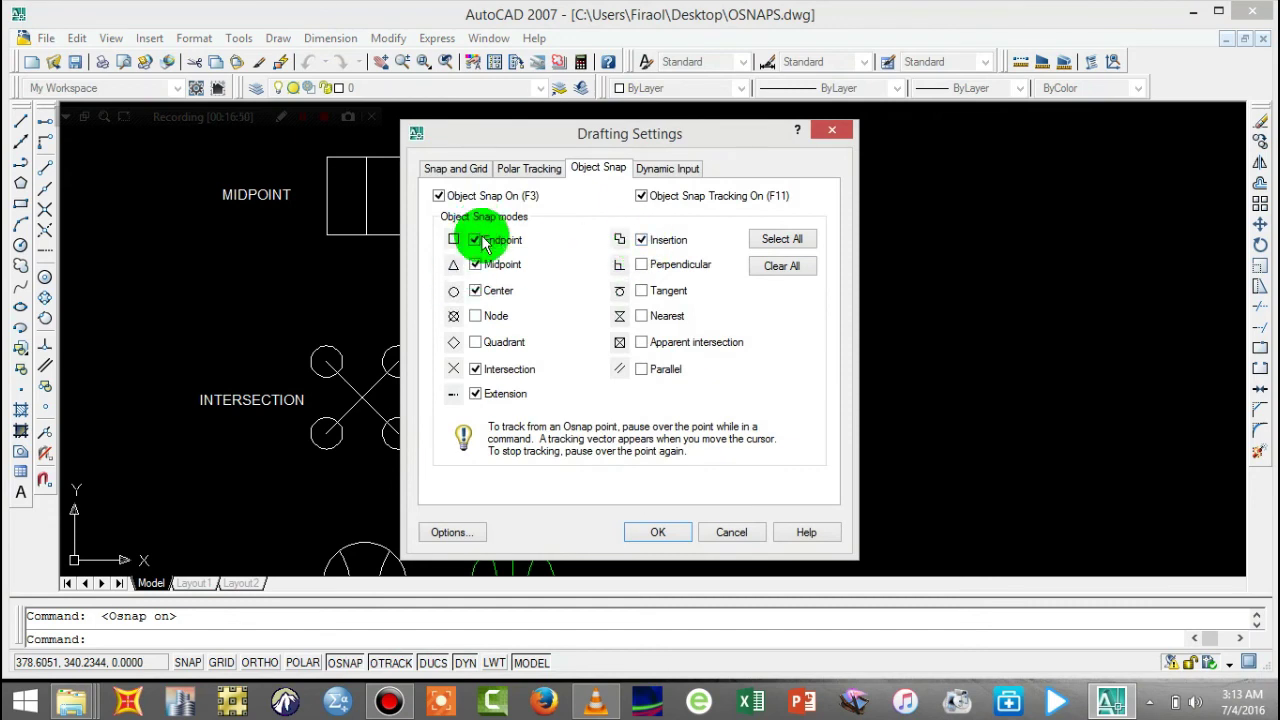
left_click(475, 342)
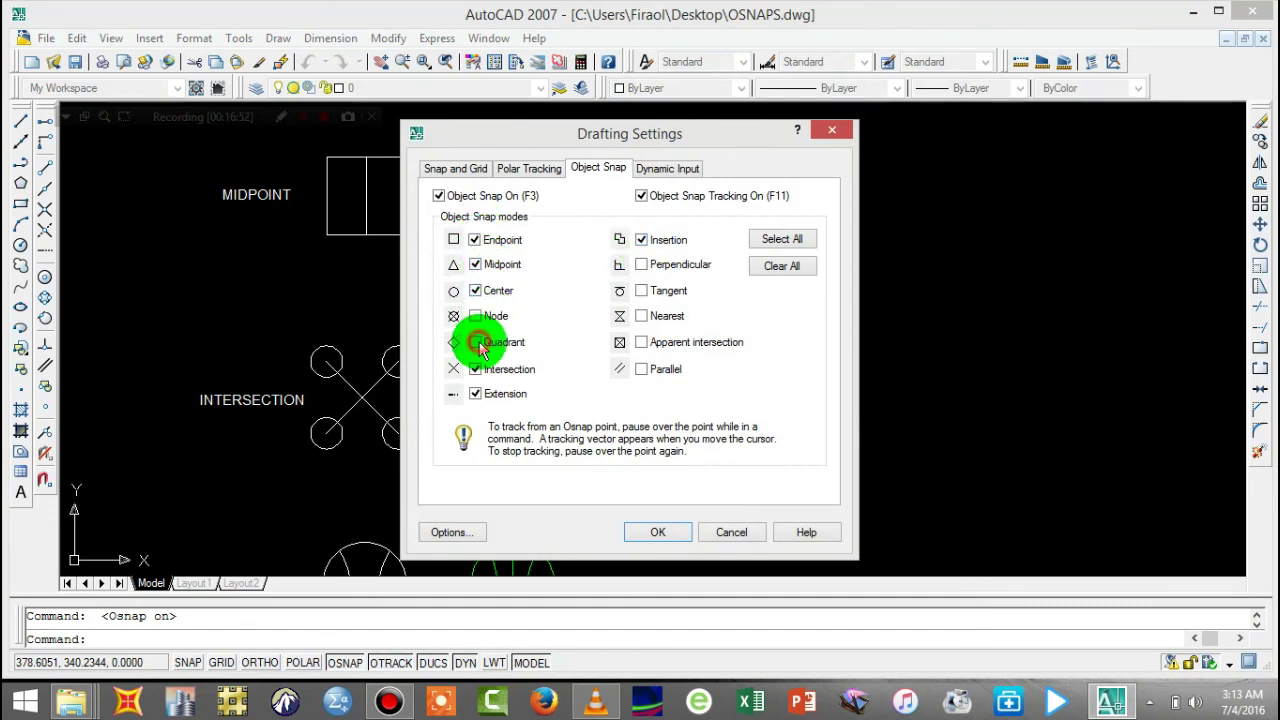
left_click(641, 290)
left_click(651, 530)
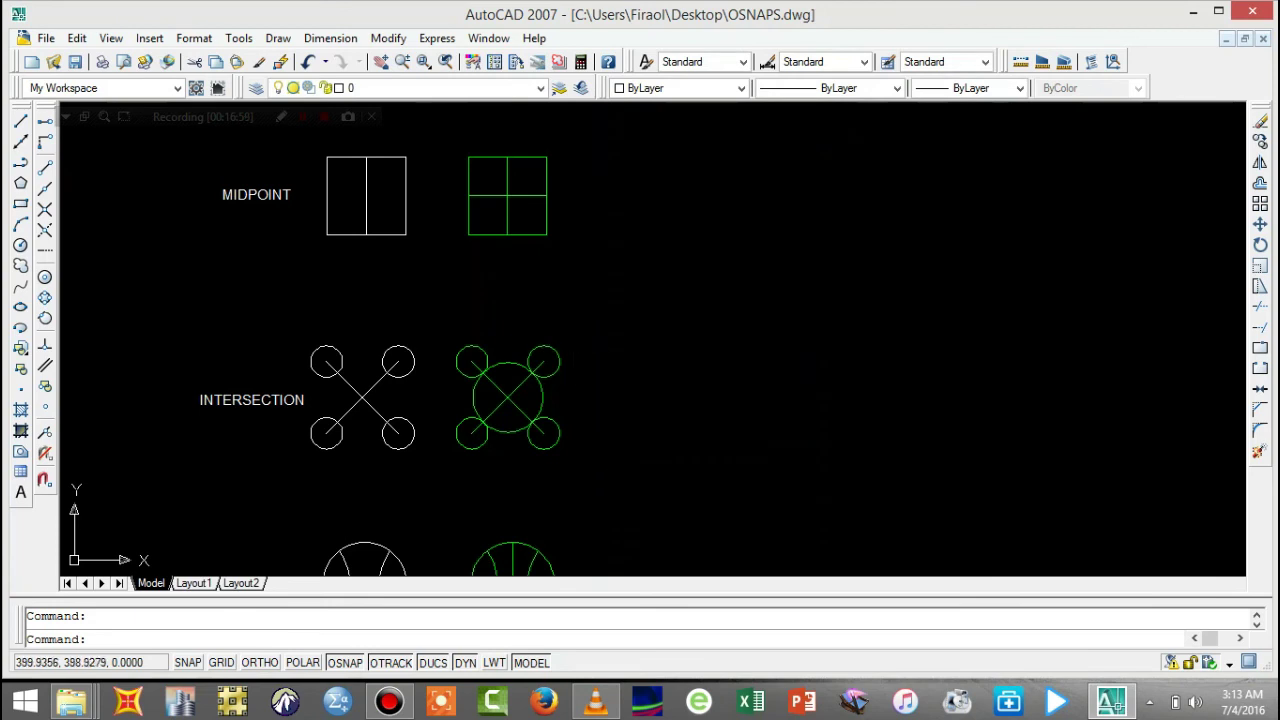
- Draw a circle centred on the white X crossing, with its radius reaching the intersection point
left_click(20, 125)
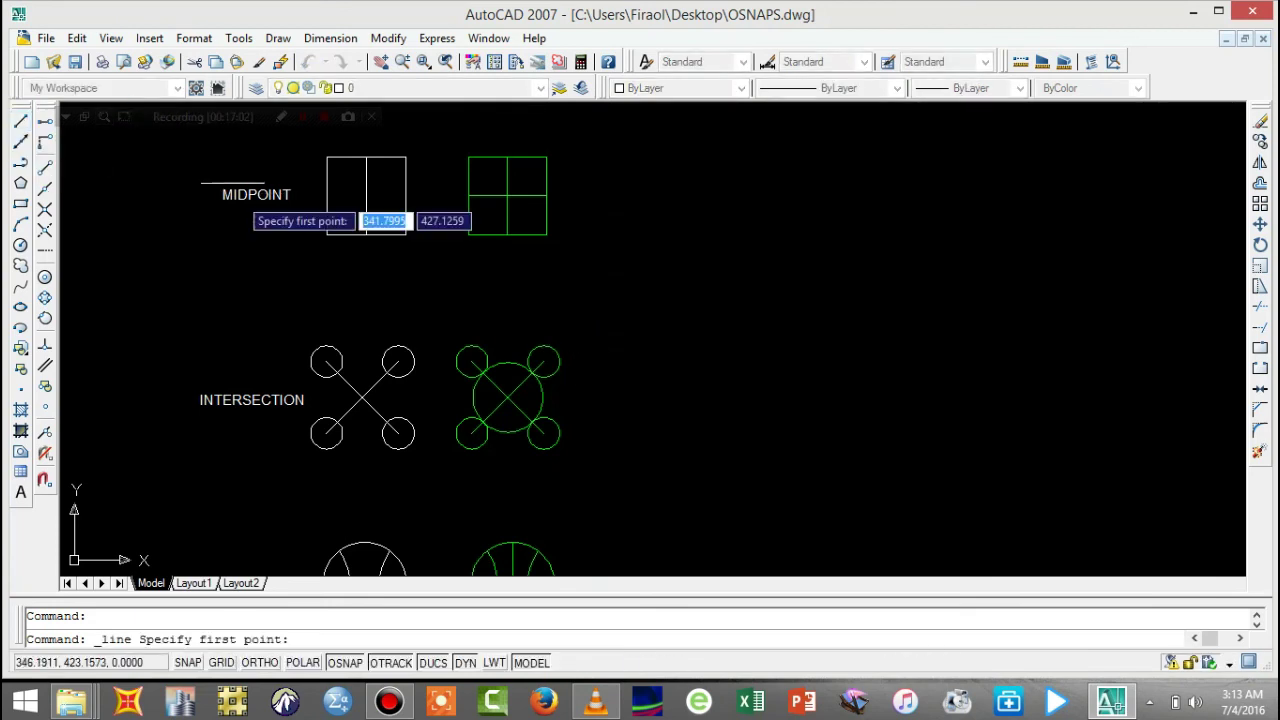
left_click(362, 399)
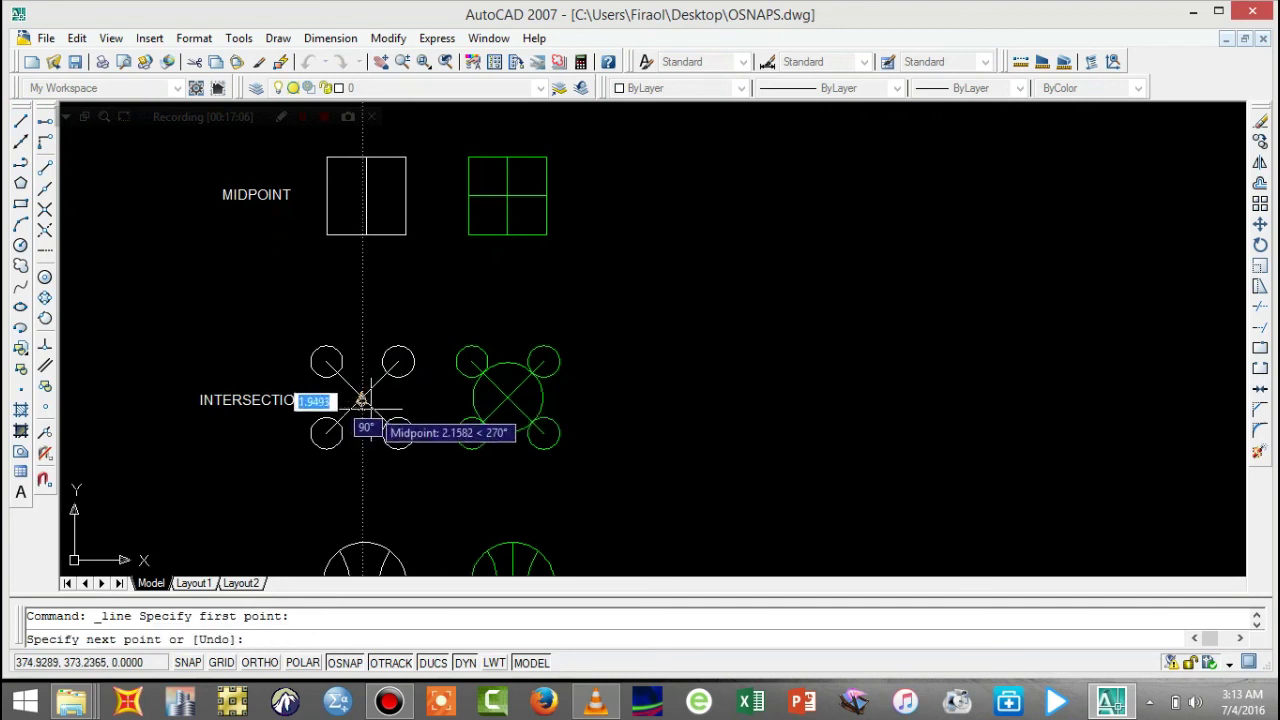
key("Escape")
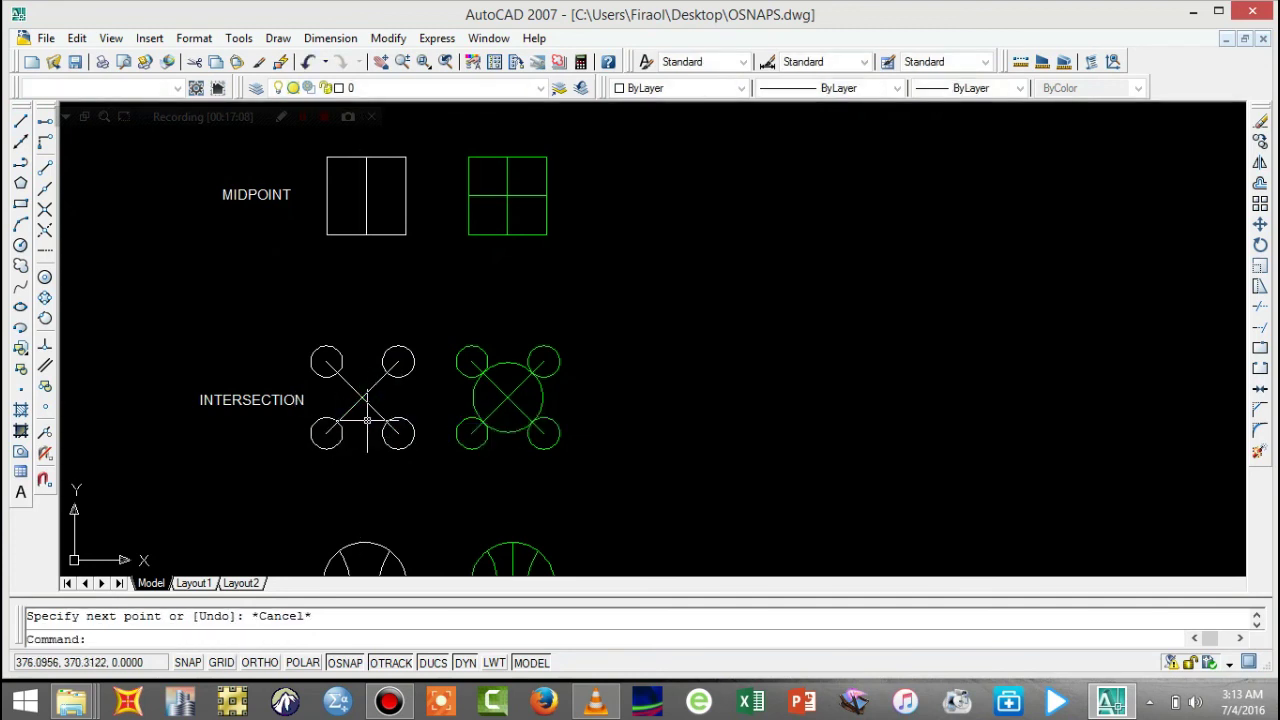
left_click(21, 246)
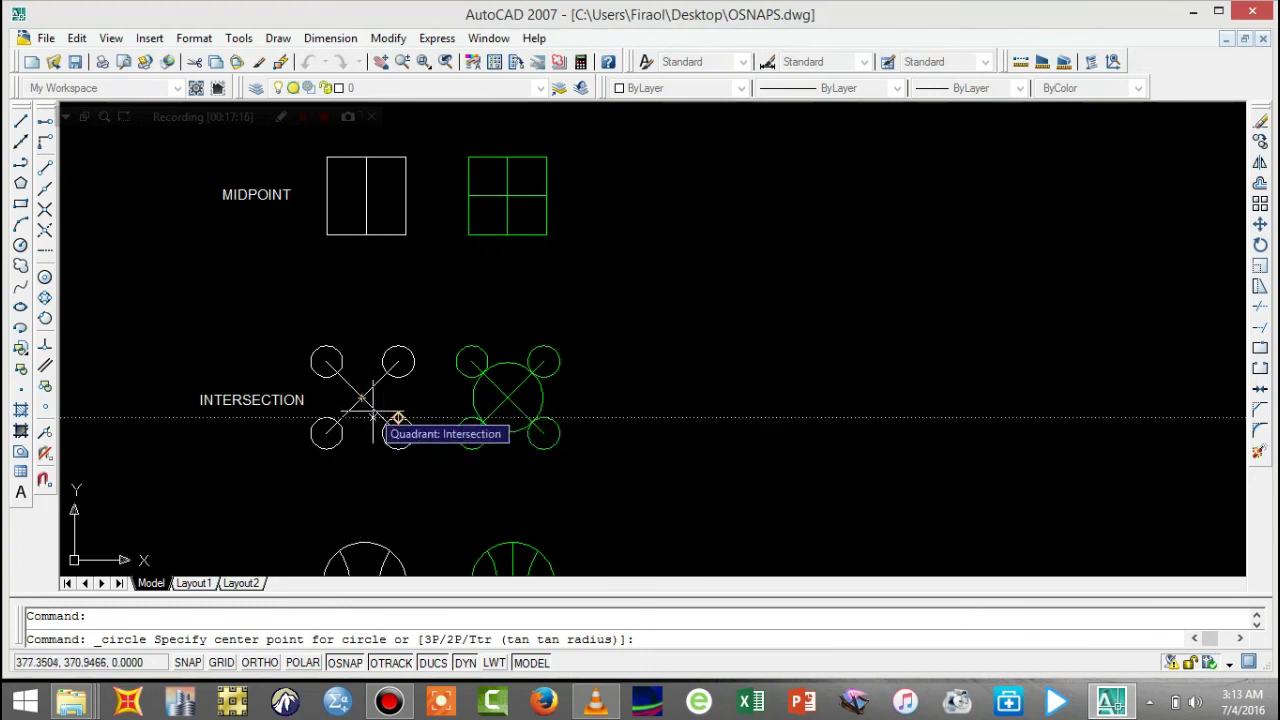
left_click(362, 399)
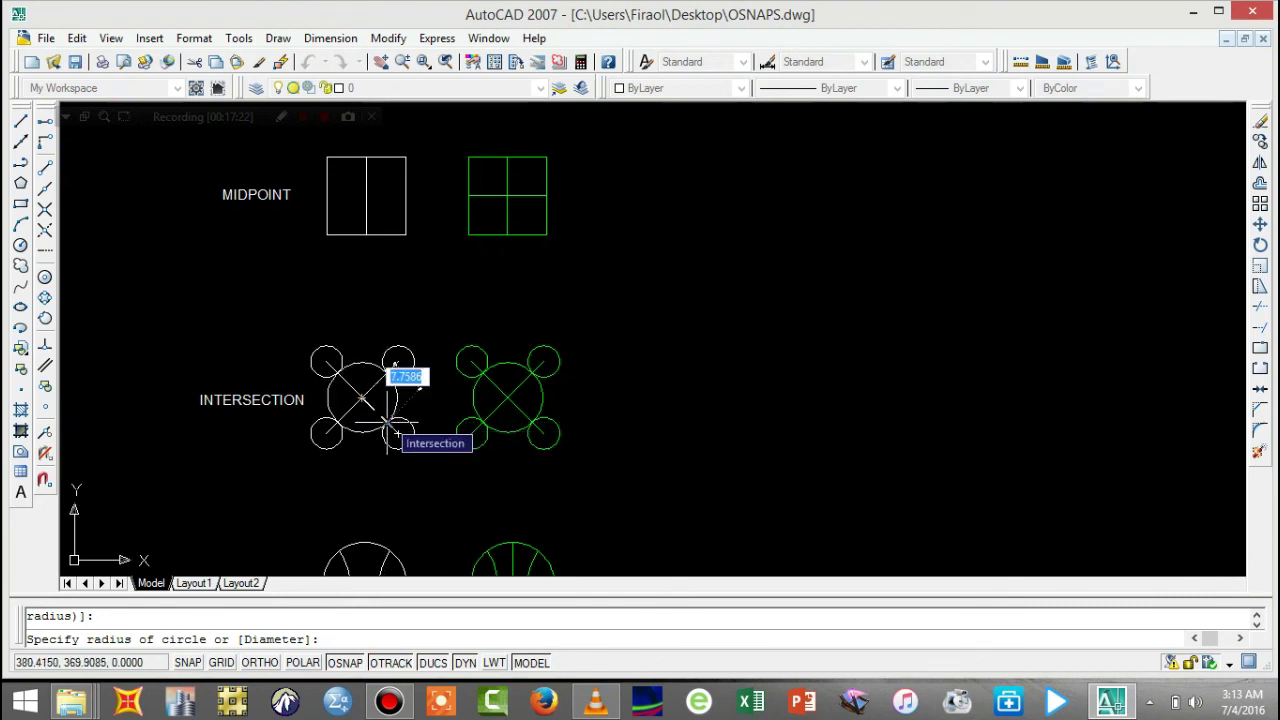
left_click(387, 427)
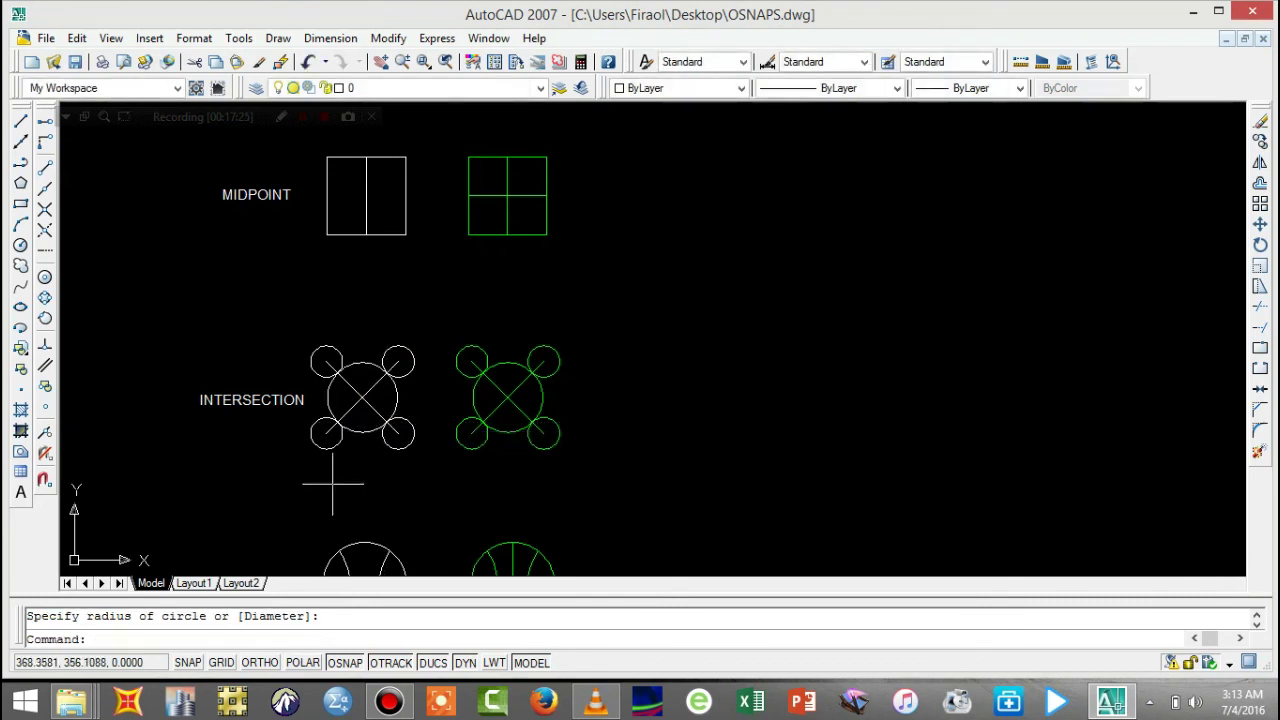
- Draw the vertical line through the white QUADRANT circle to its bottom quadrant
left_click(380, 62)
left_click_drag(579, 390, 562, 211)
key("Escape")
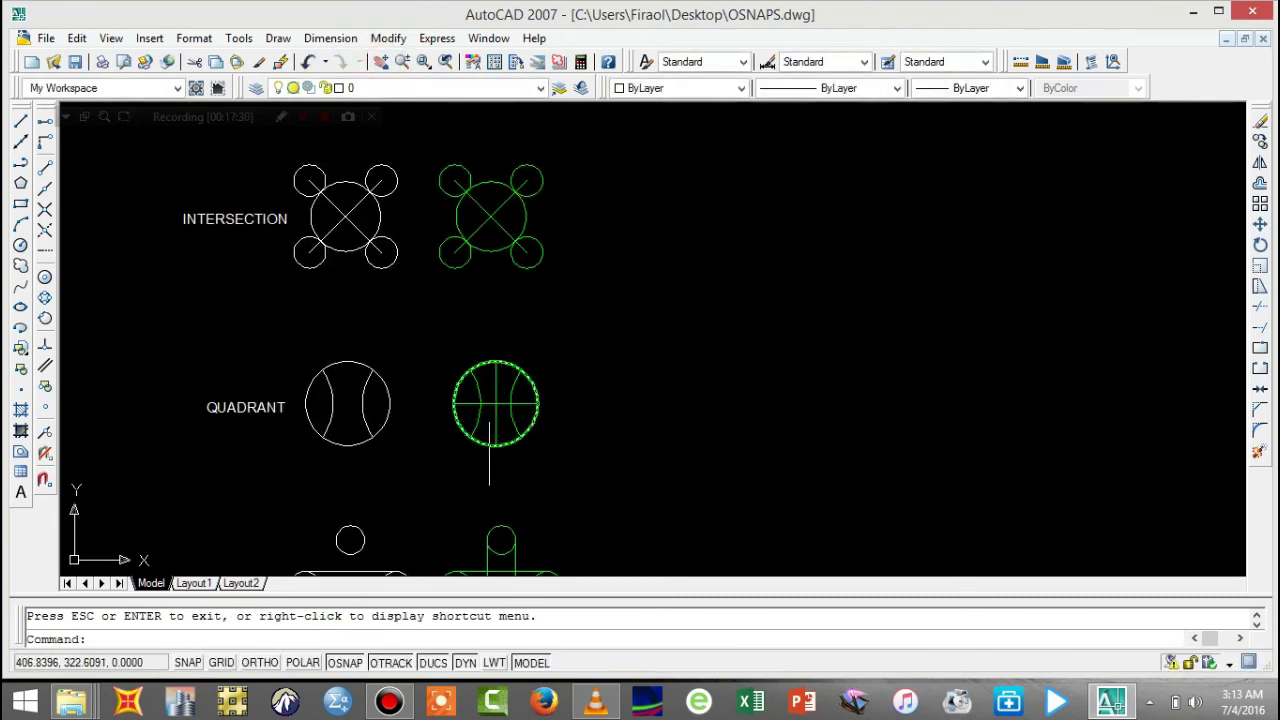
left_click(20, 120)
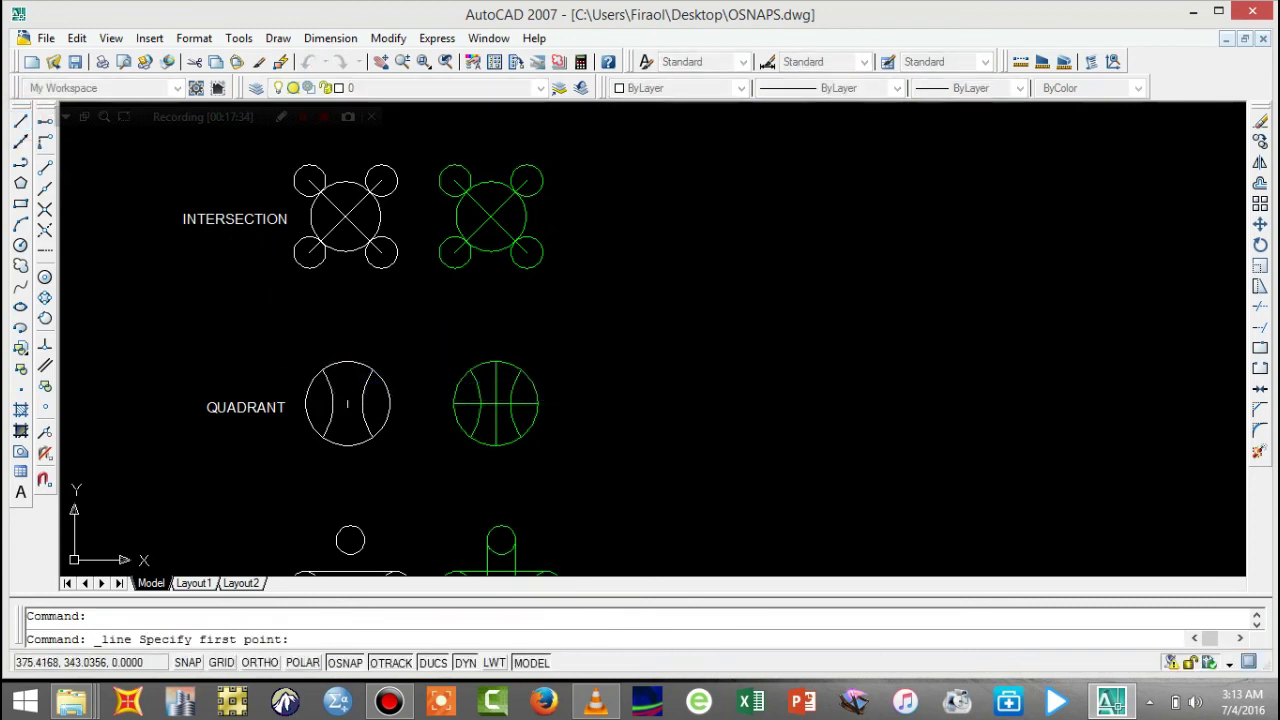
left_click(347, 404)
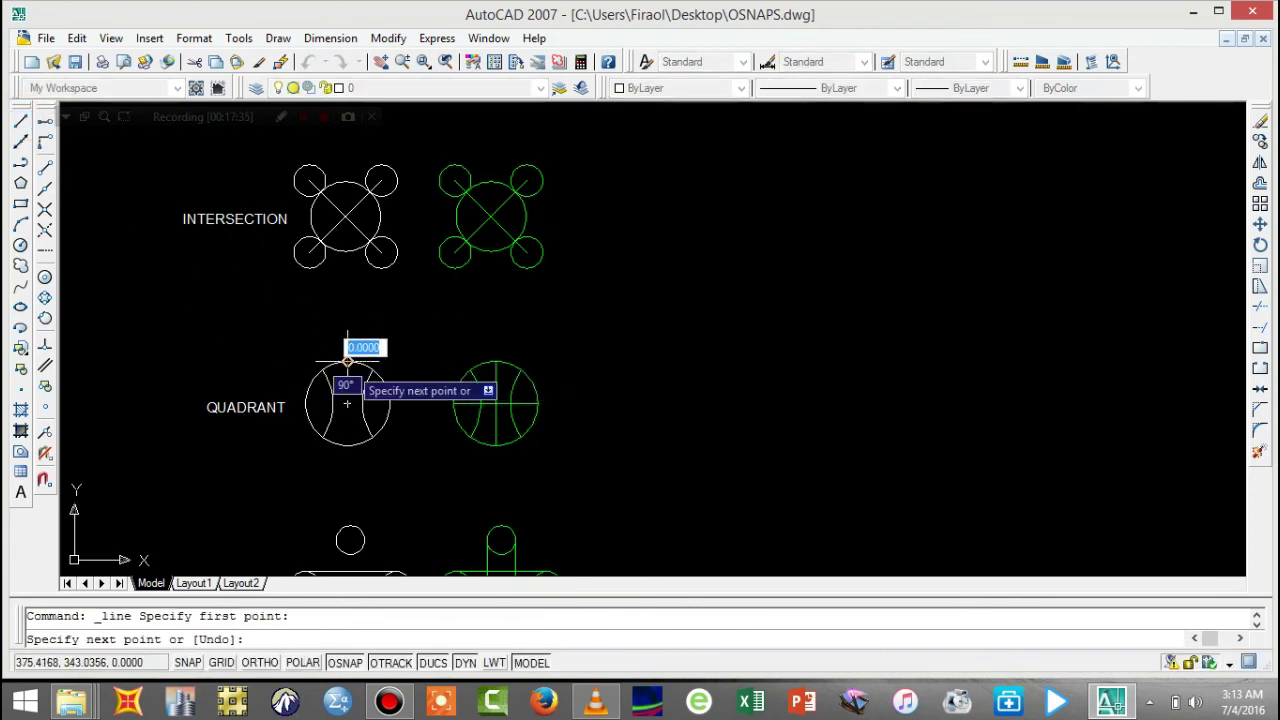
left_click(347, 445)
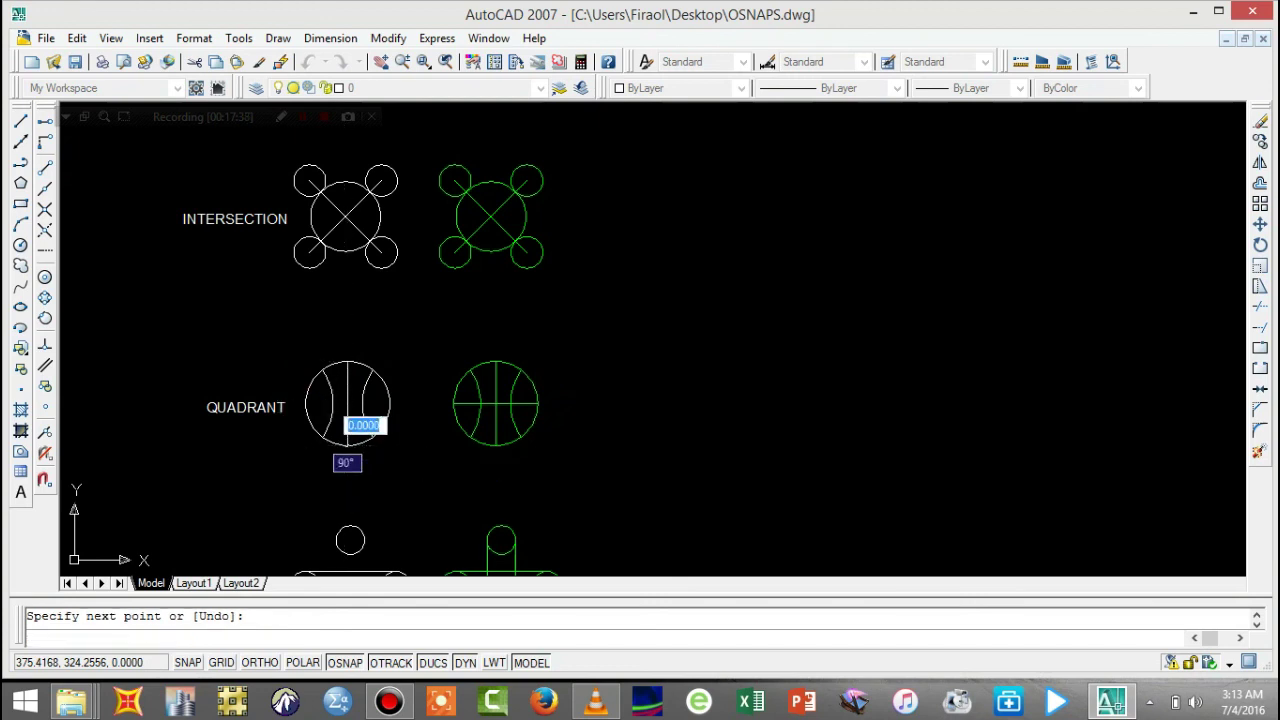
key("Return")
- Draw the horizontal line from the circle's left quadrant to its right side
left_click(20, 120)
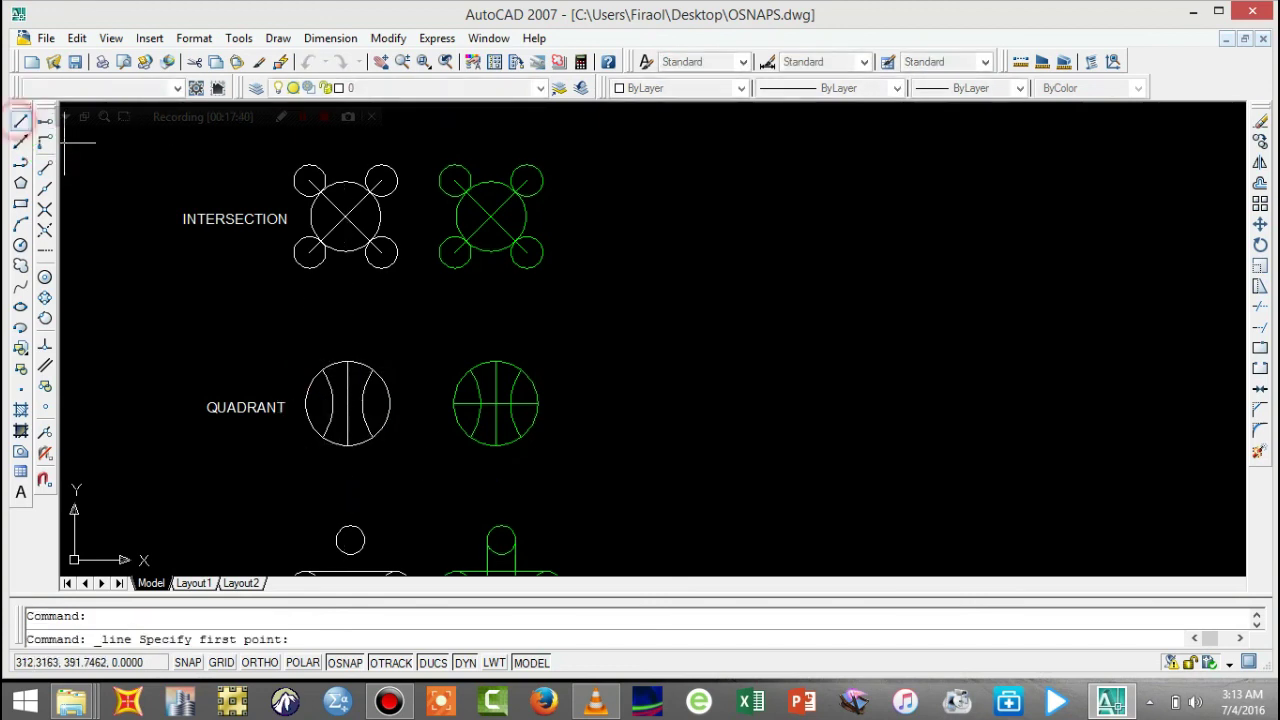
left_click(305, 404)
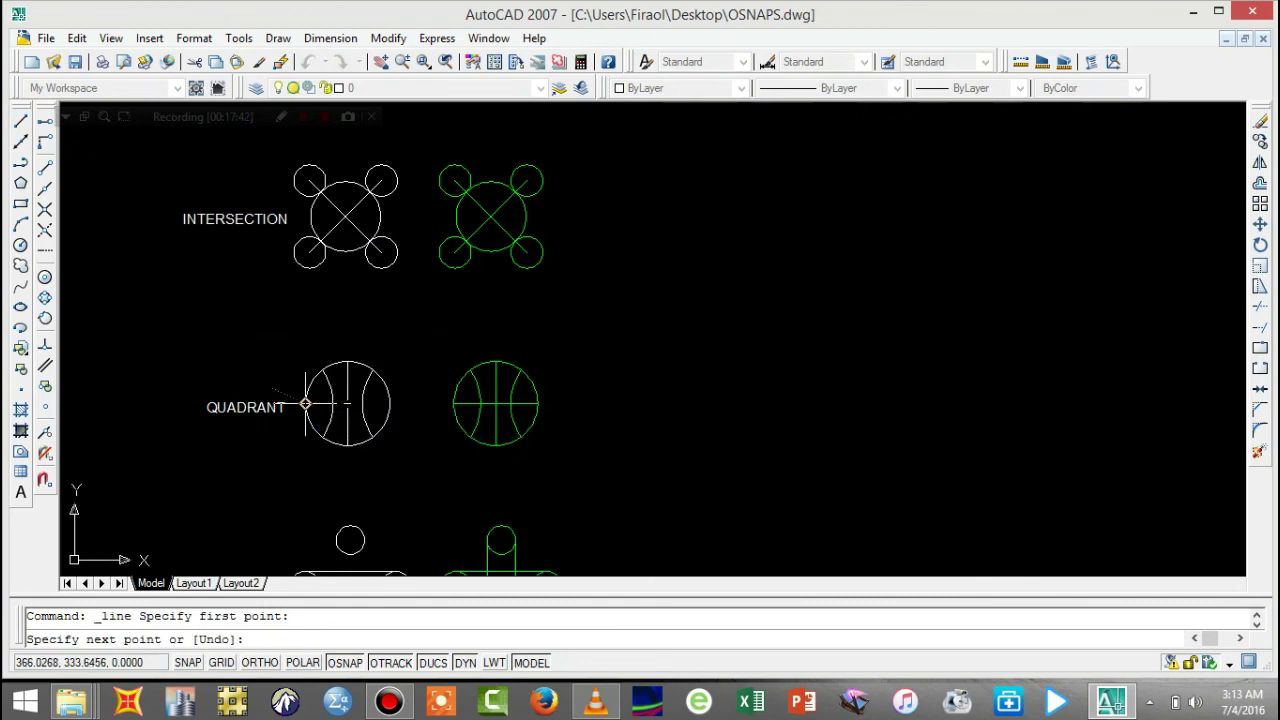
left_click(390, 404)
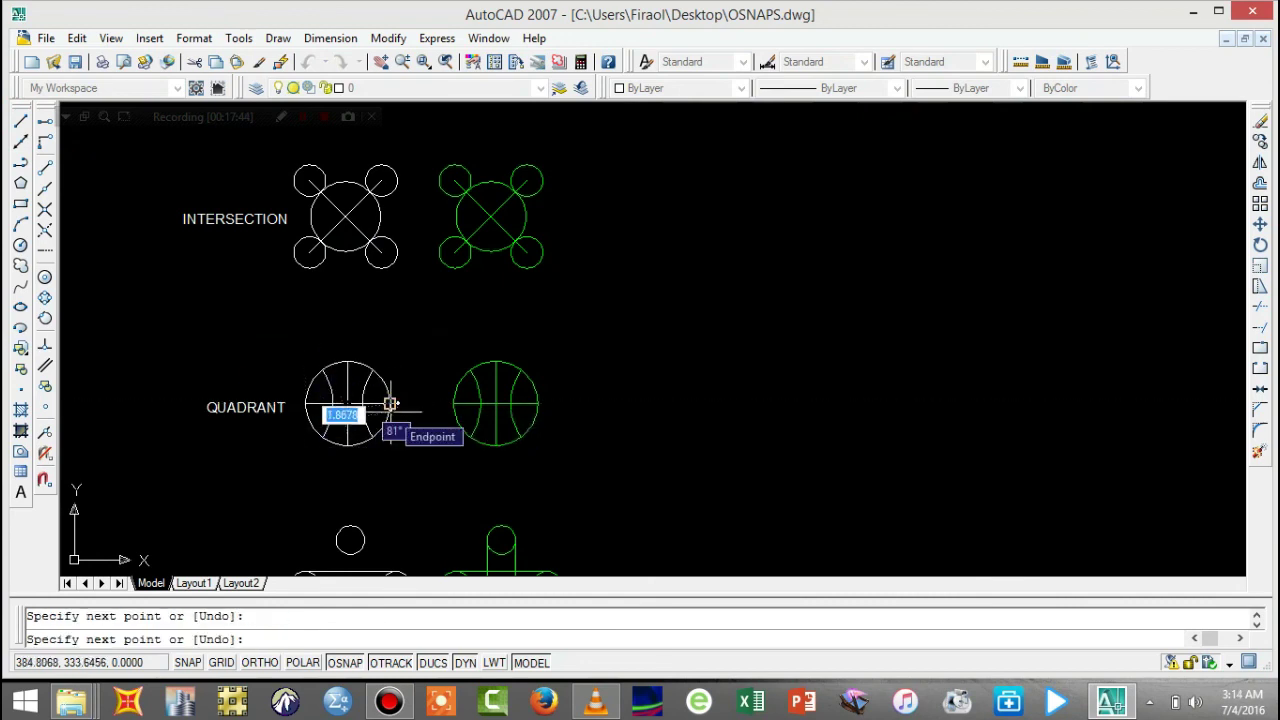
key("Return")
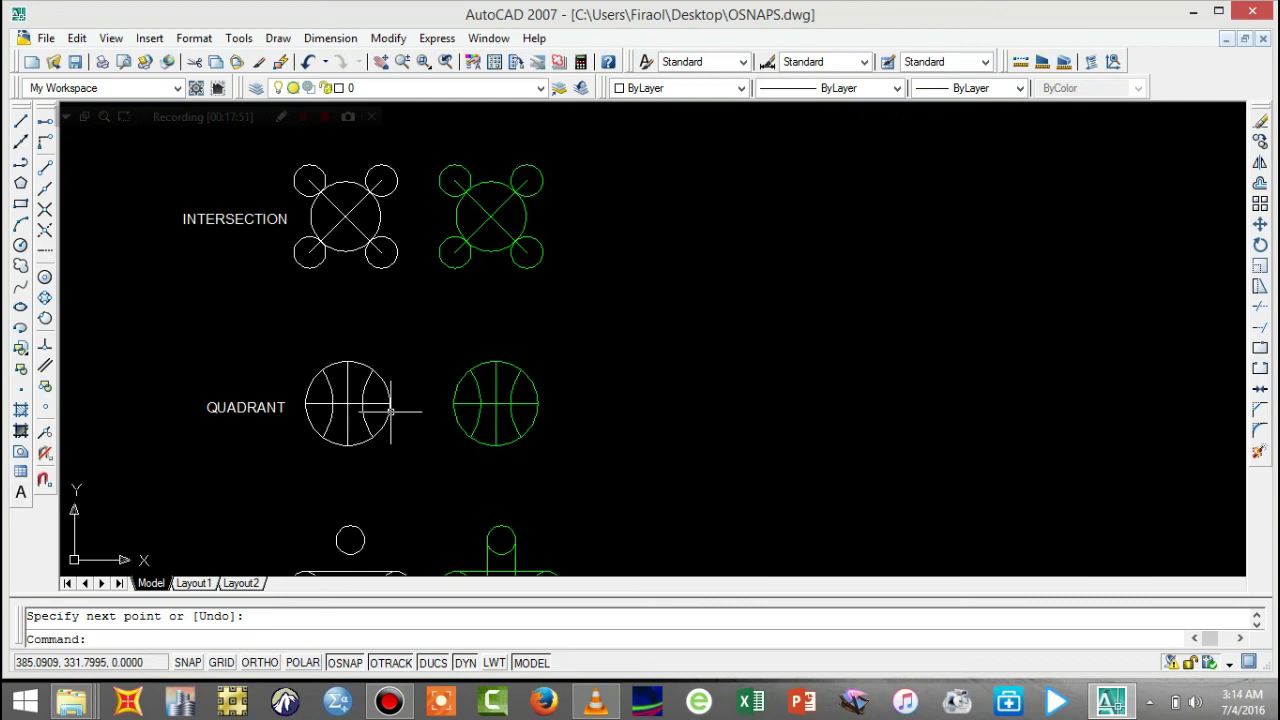
left_click(592, 345)
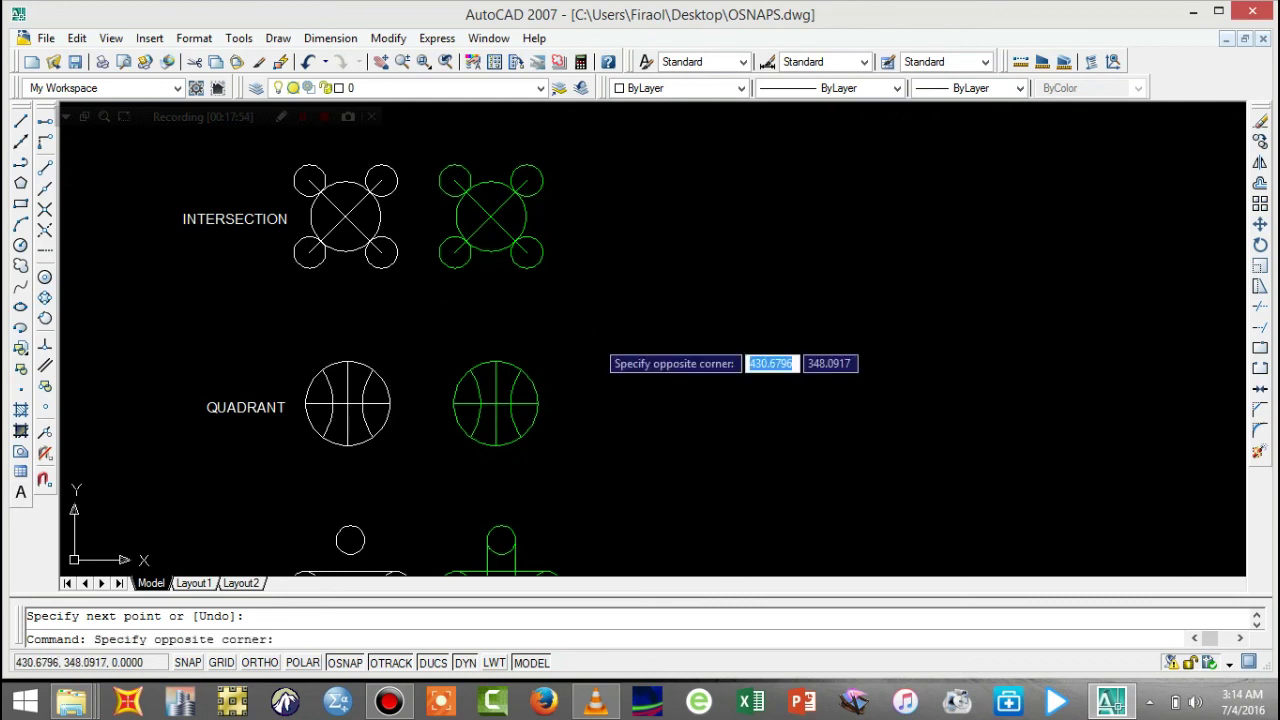
left_click(660, 345)
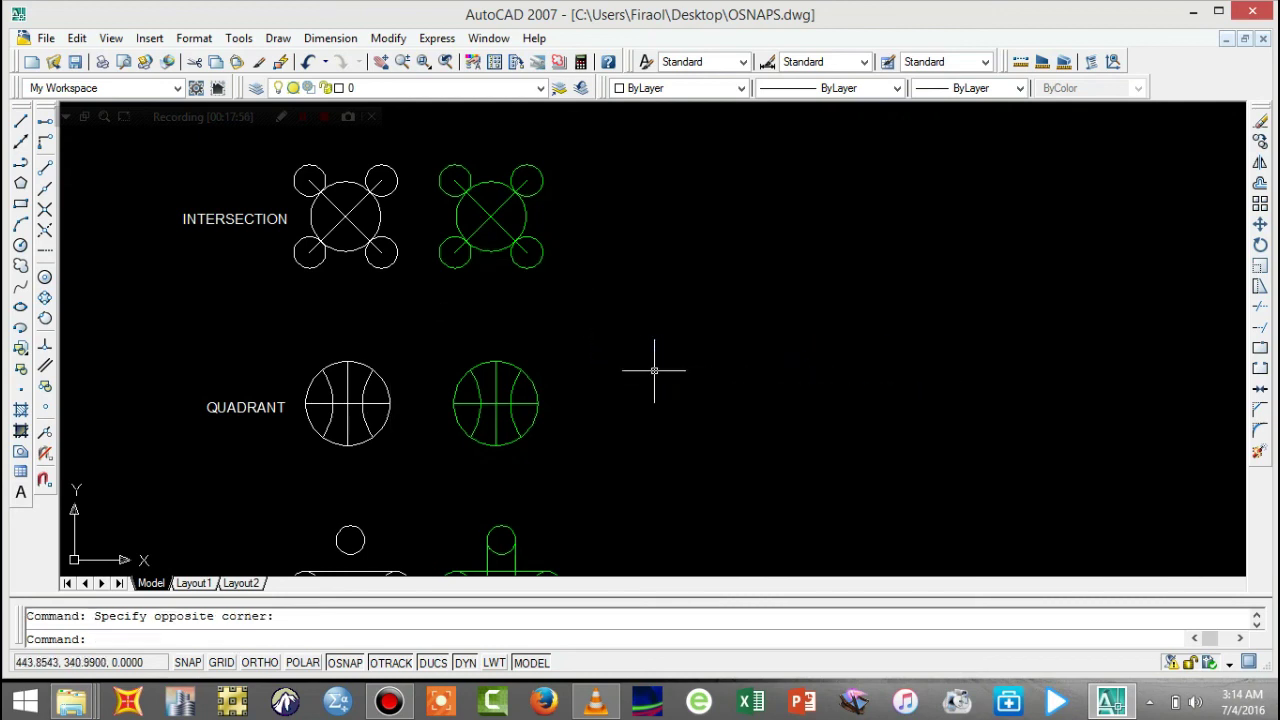
key("Escape")
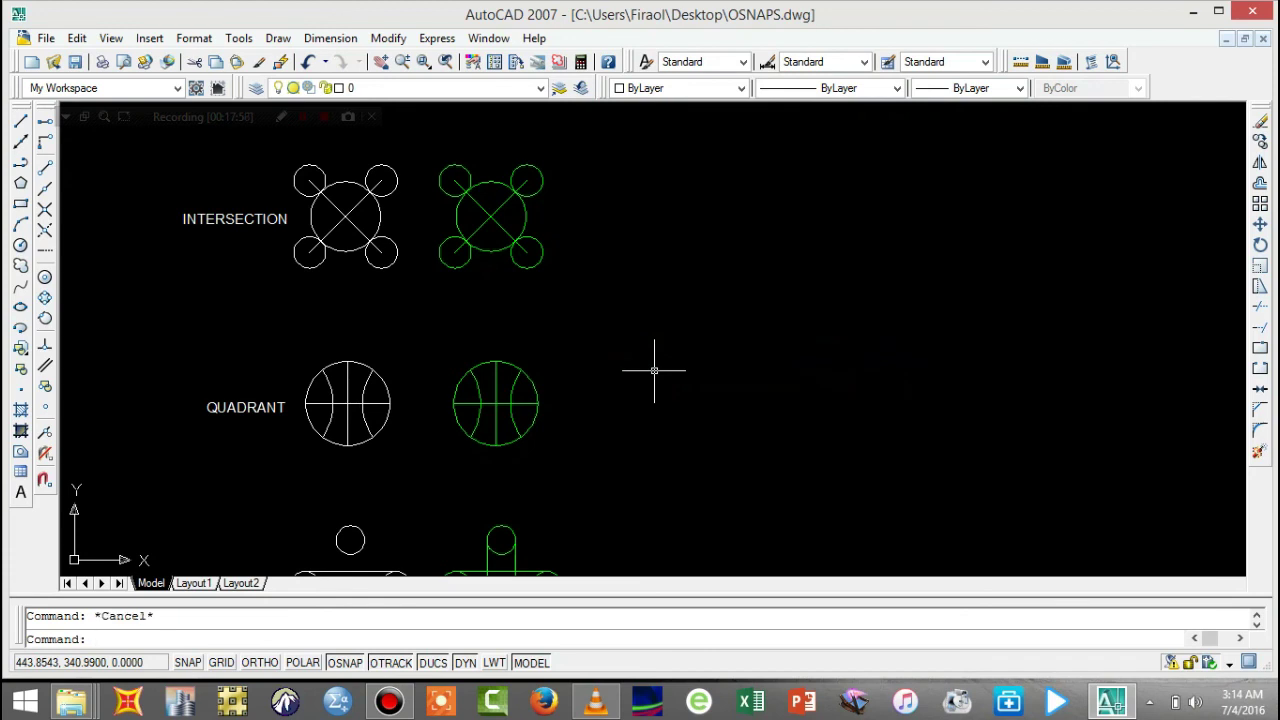
- Draw a circle of diameter 40 in empty space right of the QUADRANT shapes
left_click(21, 244)
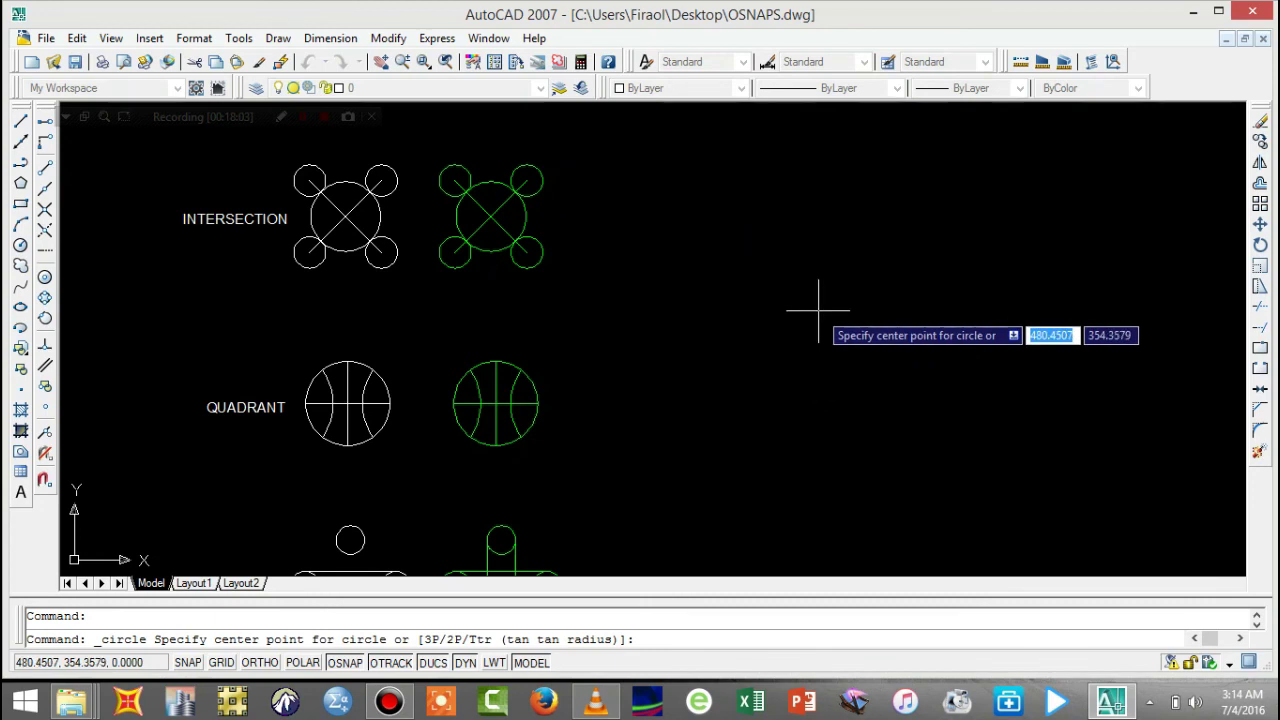
left_click(812, 303)
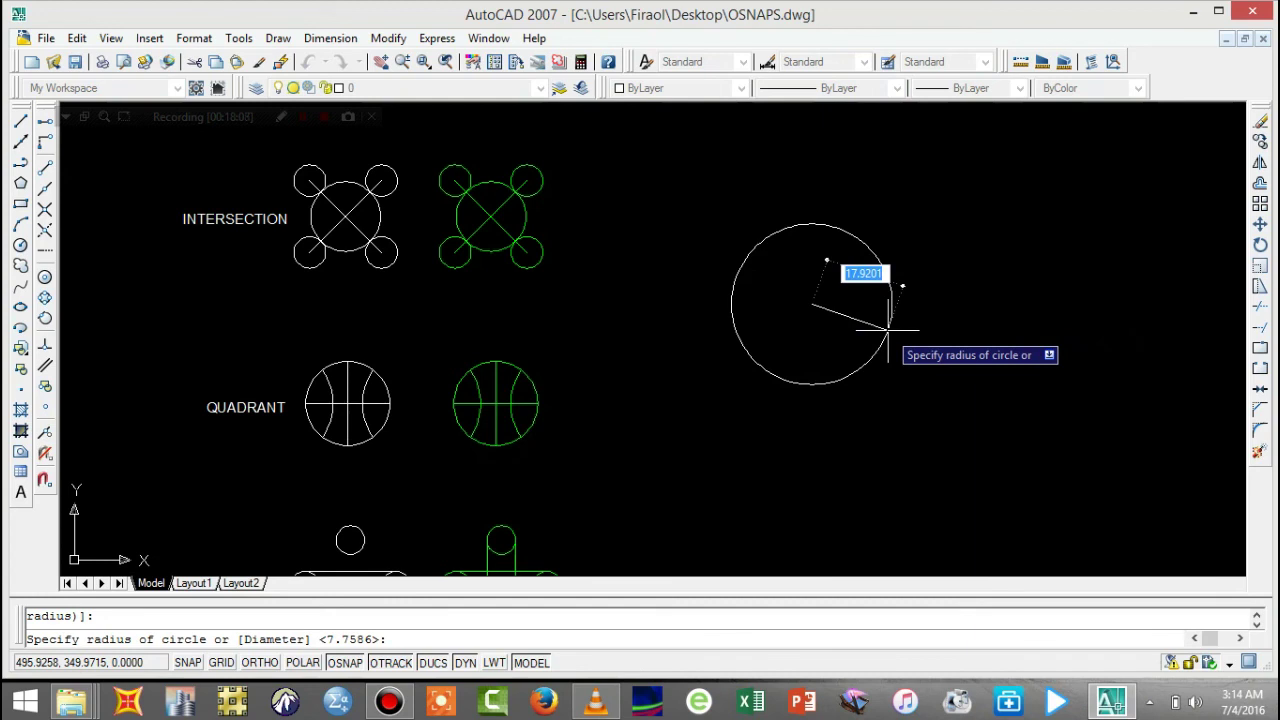
right_click(888, 330)
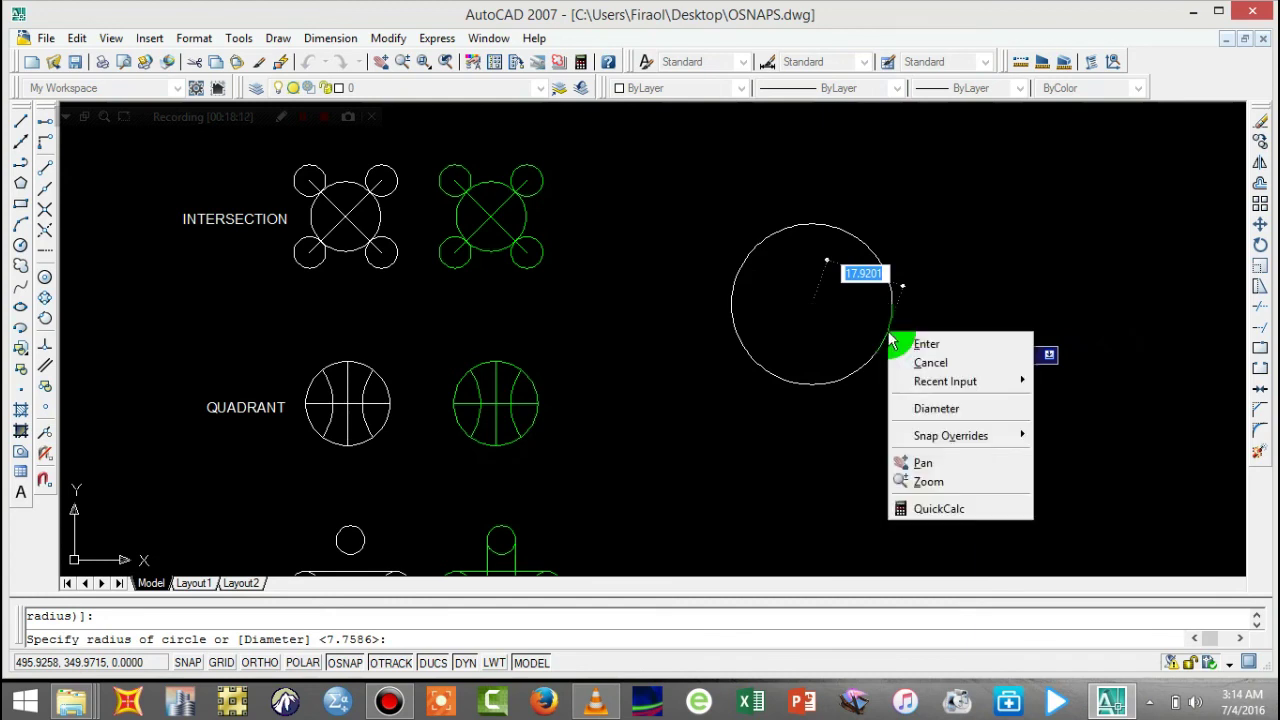
left_click(929, 408)
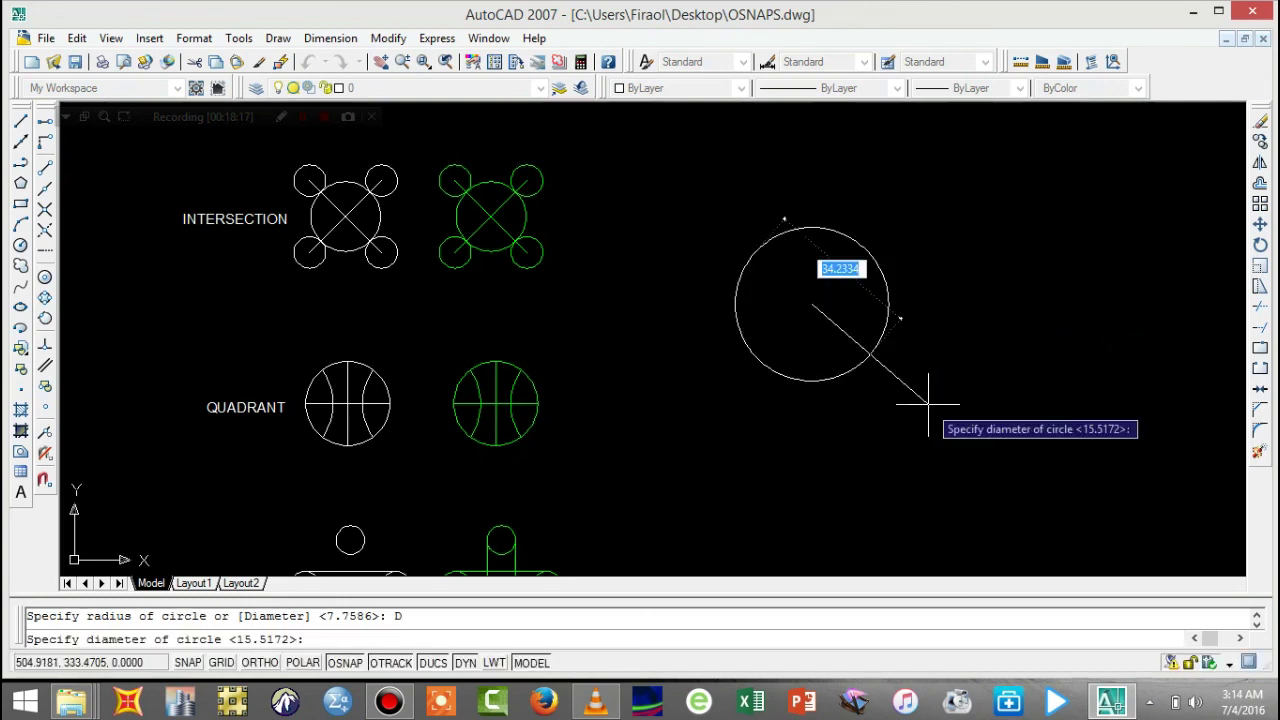
type("40")
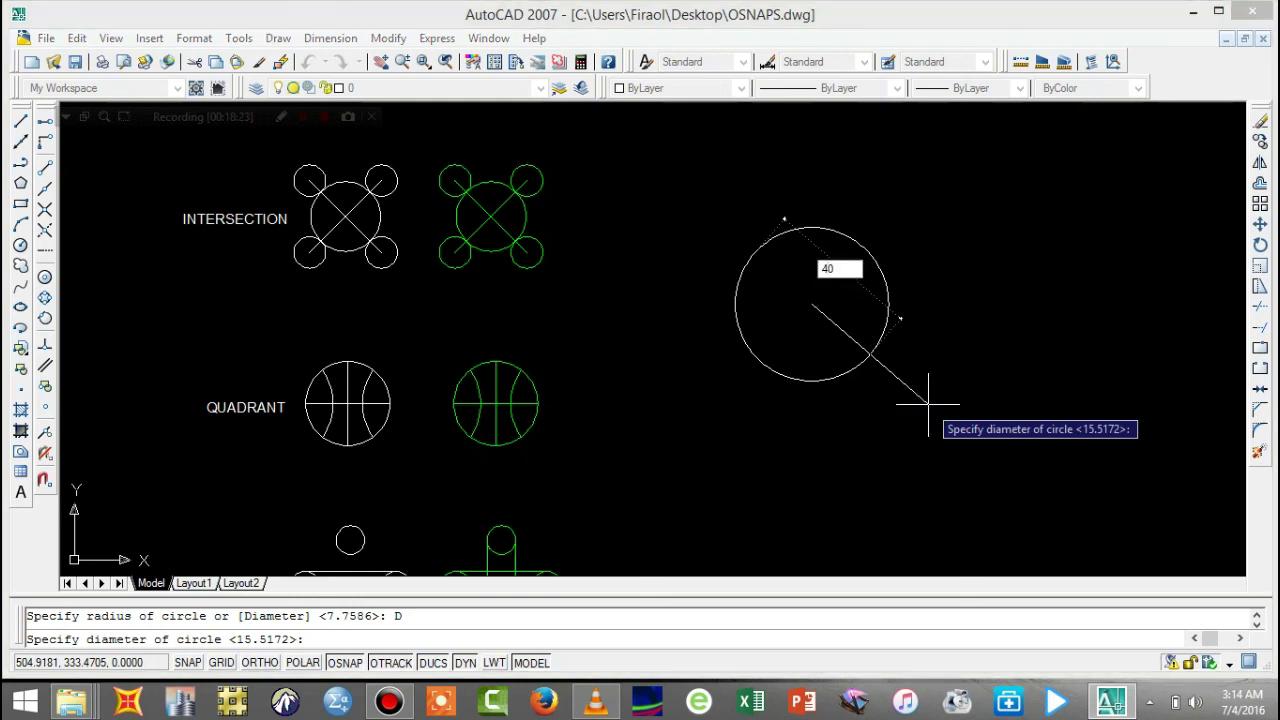
key("Return")
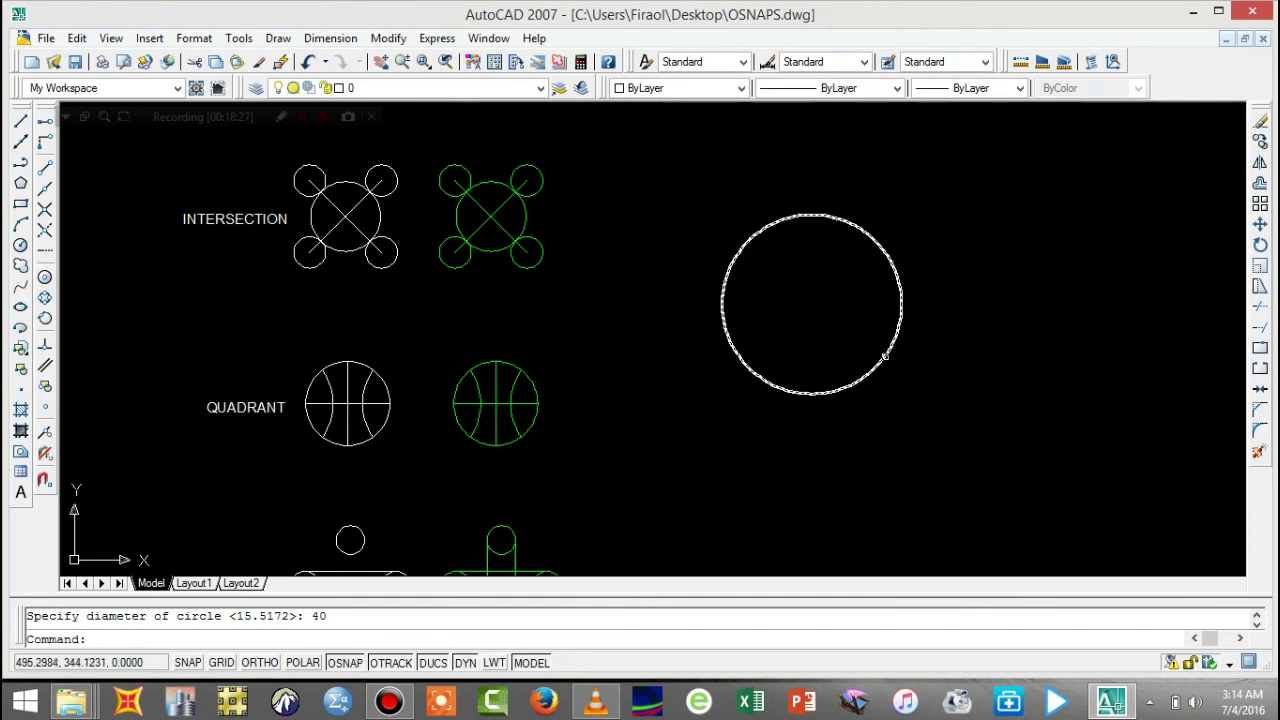
- Draw a radius-10 circle above and left of the large circle
right_click(941, 244)
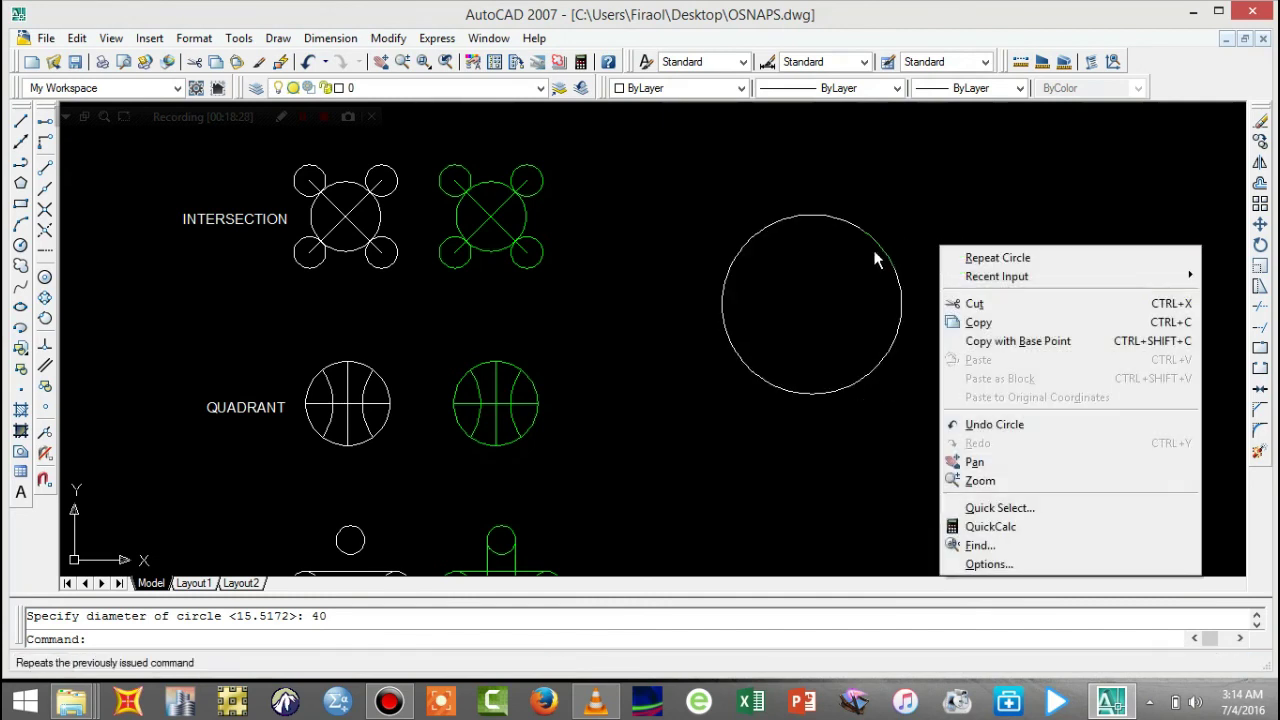
left_click(773, 321)
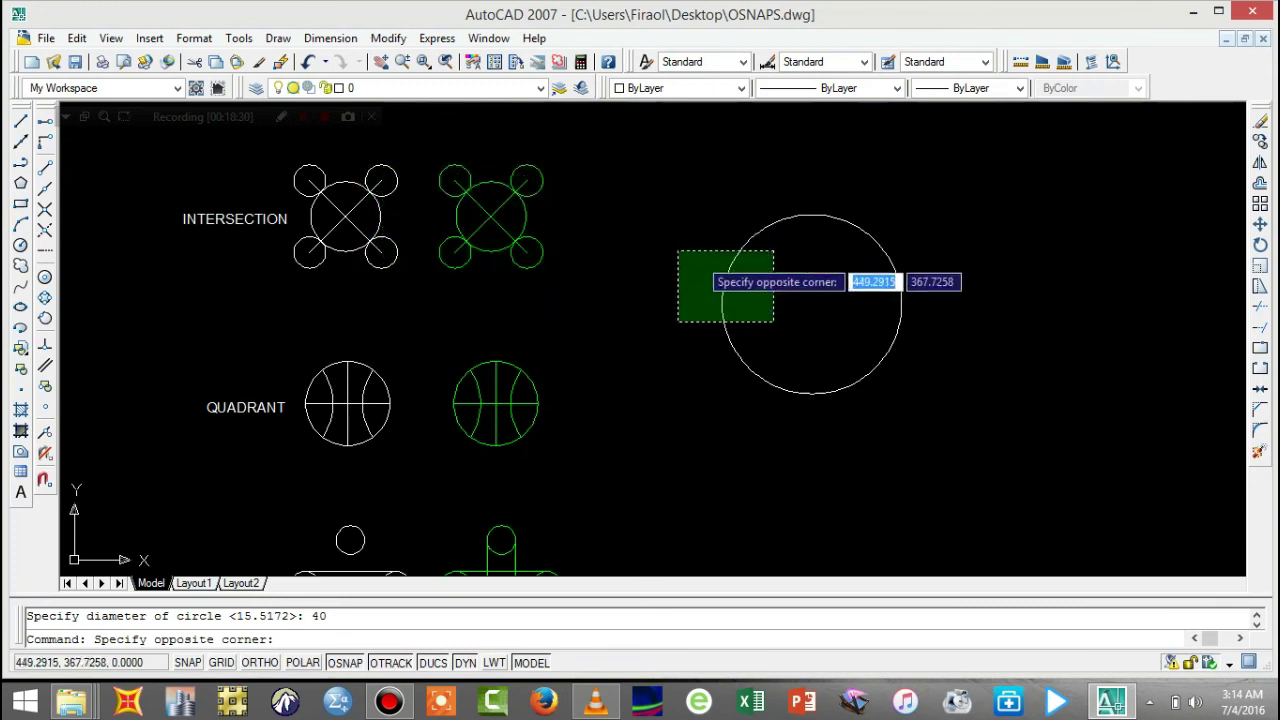
left_click(757, 287)
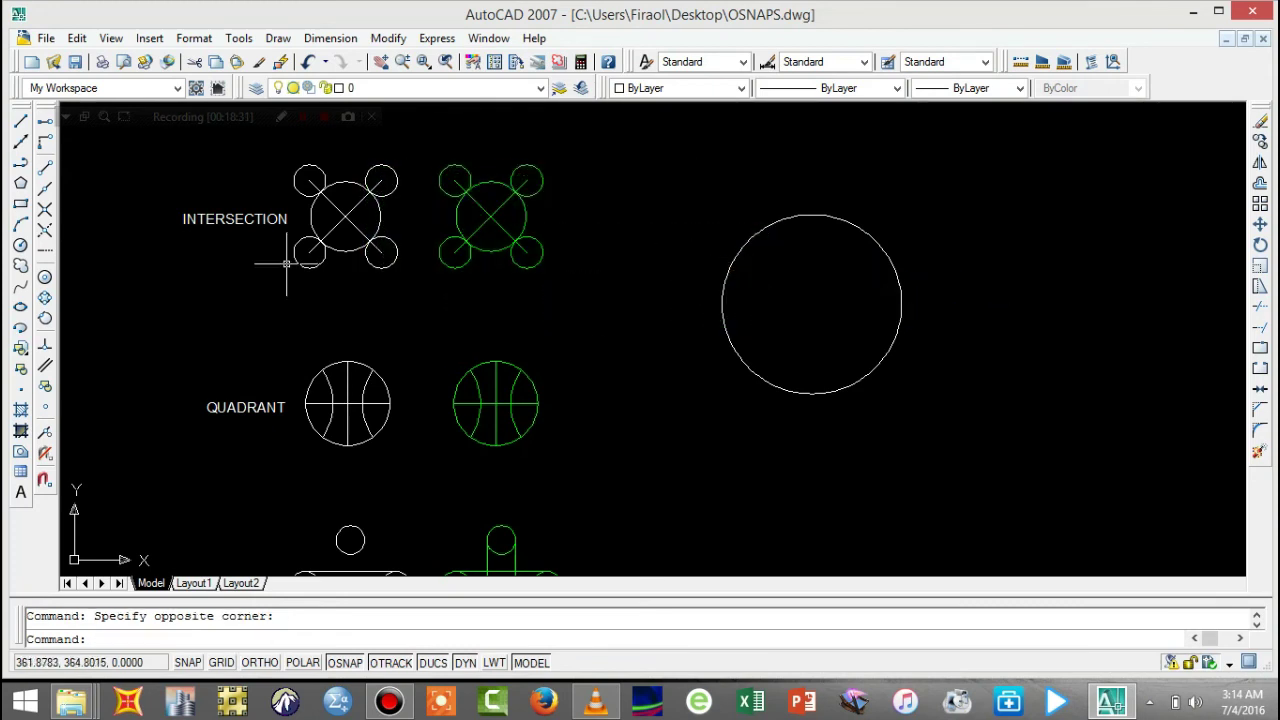
left_click(20, 248)
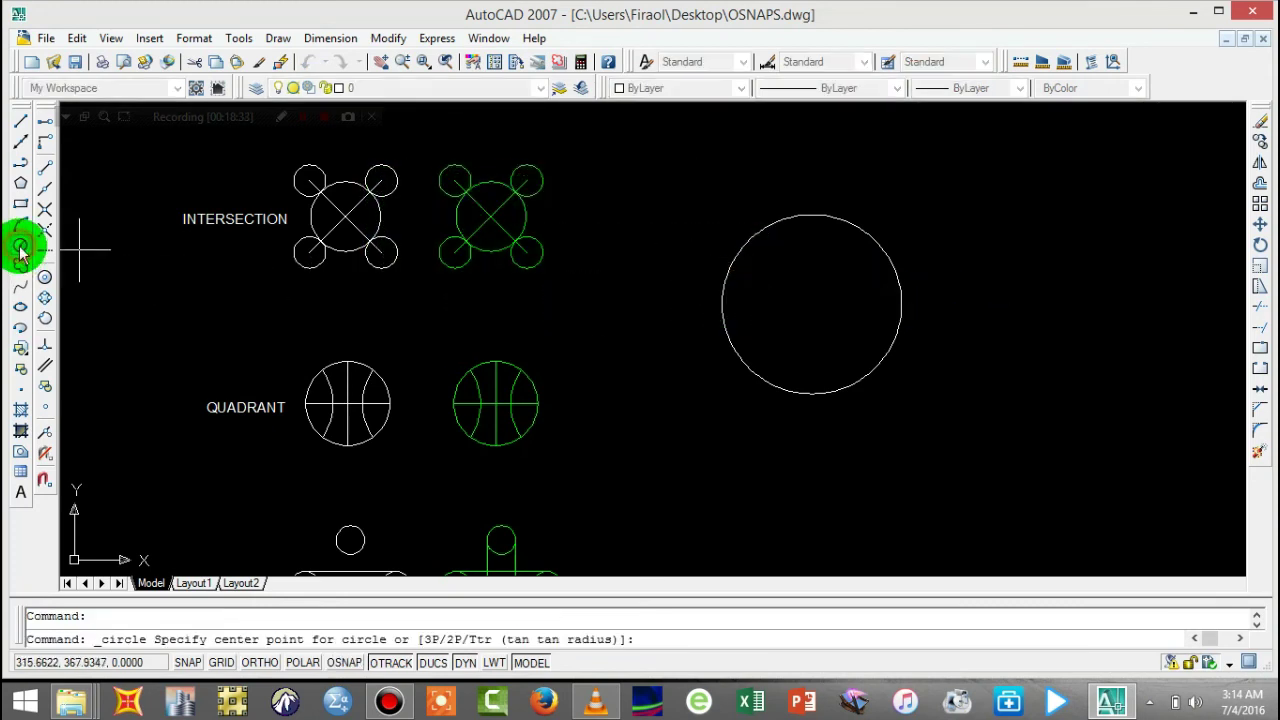
left_click(652, 166)
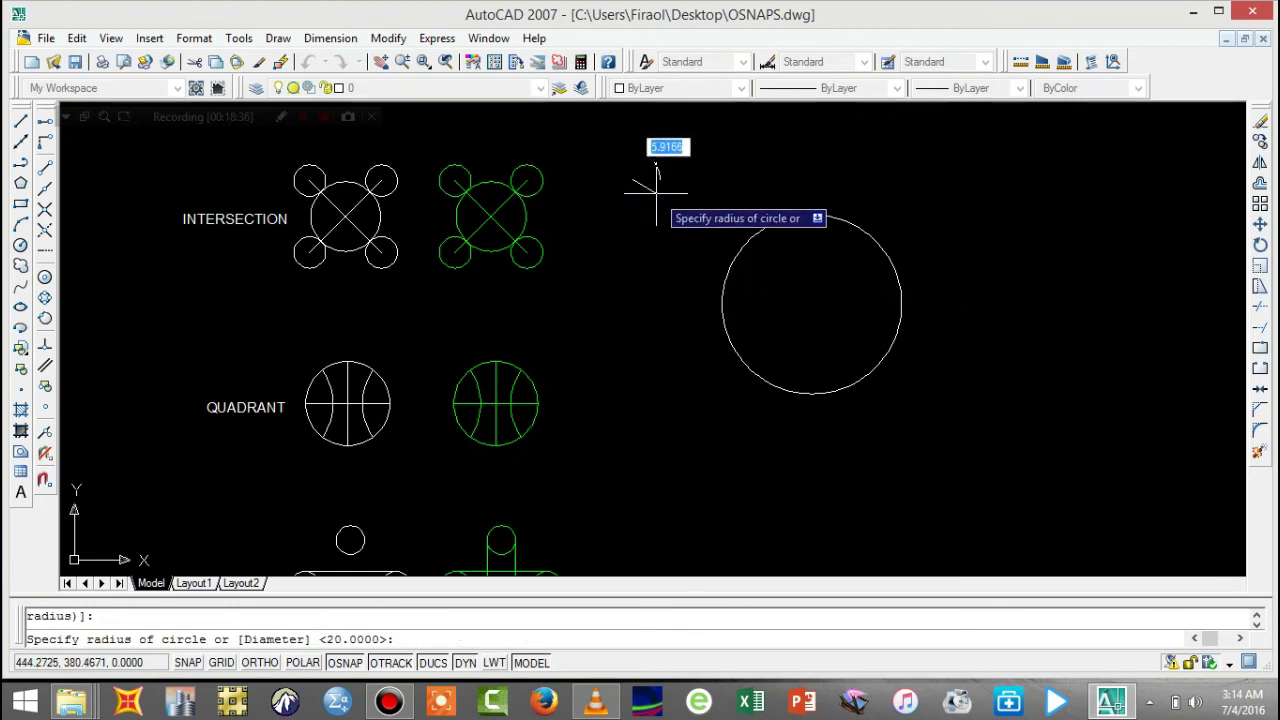
type("10")
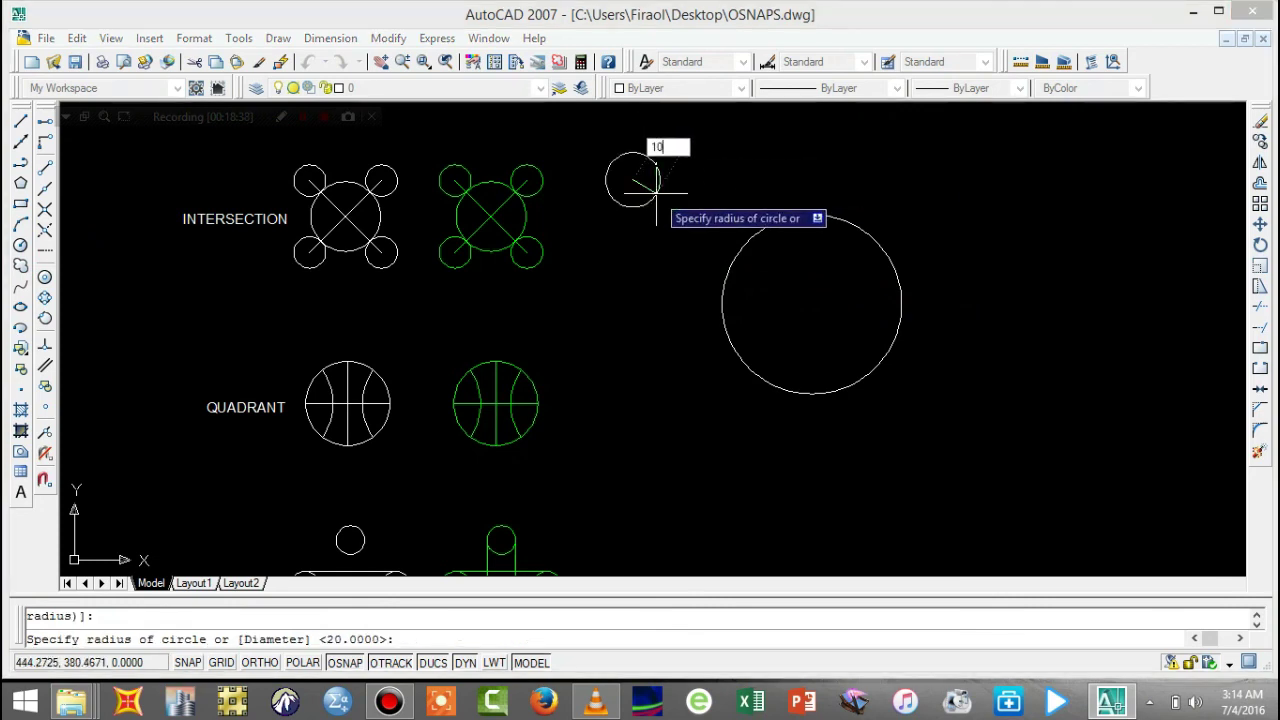
key("Return")
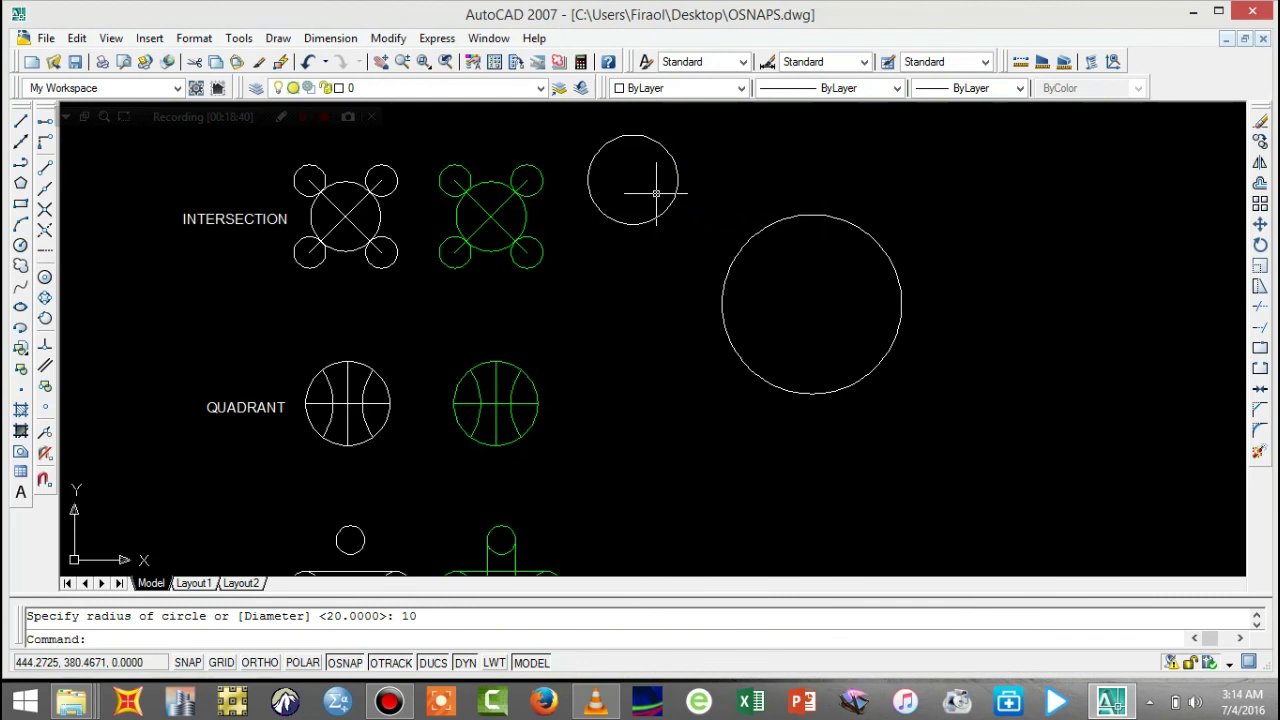